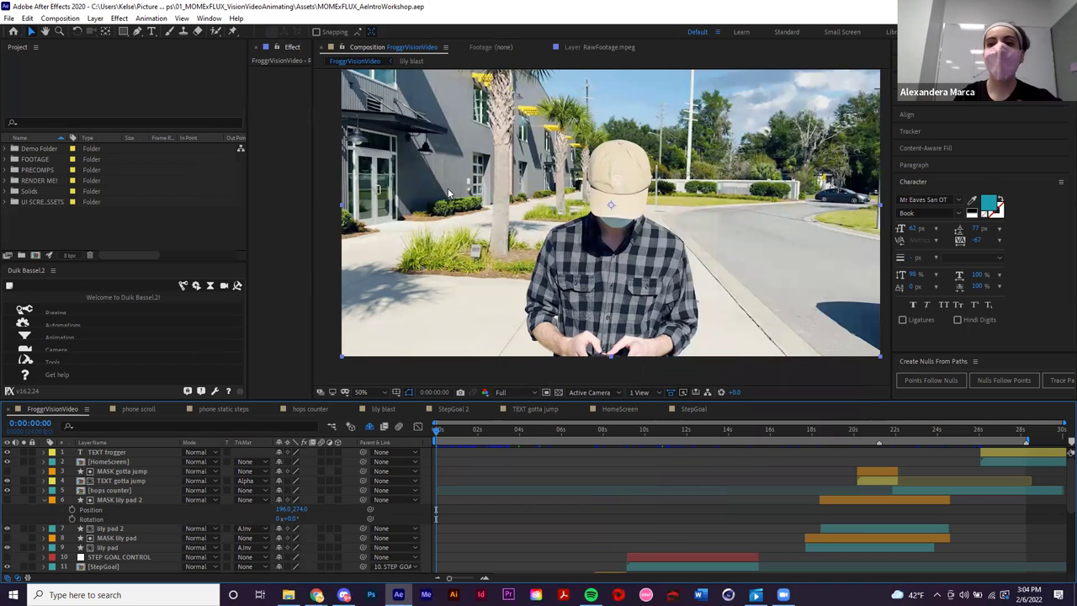
- Collapse the Character panel to its header and refocus the After Effects window
{"action": "left_click", "coordinate": [1059, 186]}
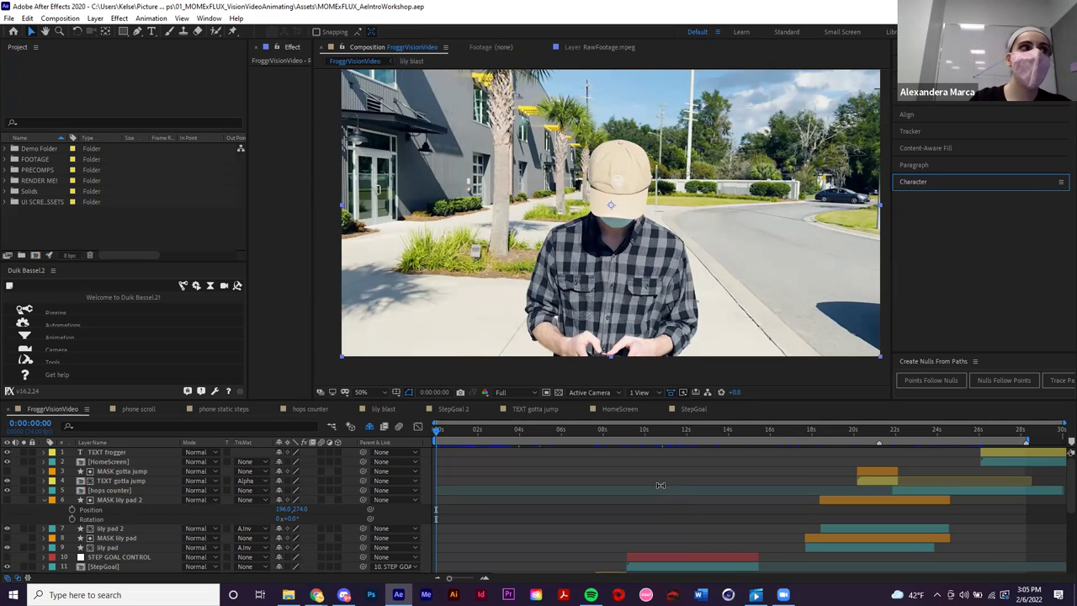
{"action": "left_click", "coordinate": [286, 82]}
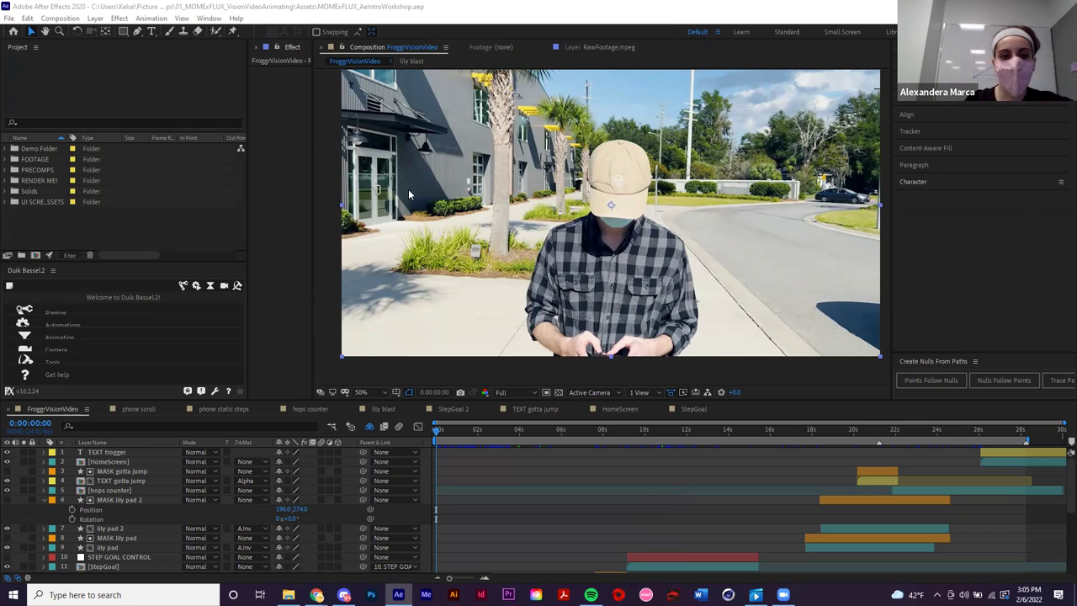
- Pan the composition view so the street footage sits lower and further left, returning to the Selection tool
{"action": "left_click", "coordinate": [46, 32]}
{"action": "left_click_drag", "start_coordinate": [686, 193], "coordinate": [611, 161]}
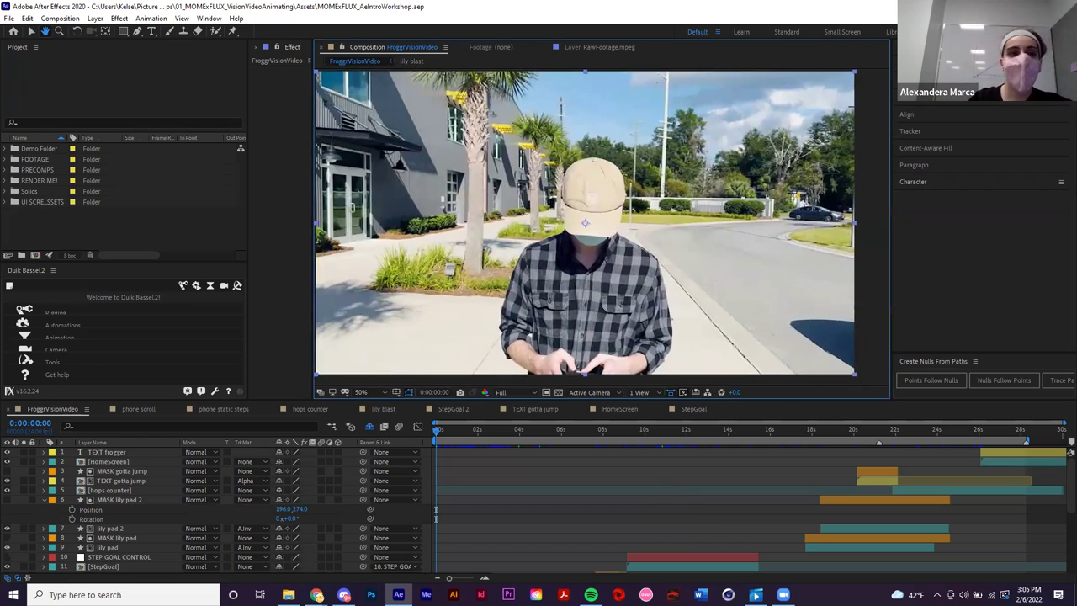
{"action": "key", "text": "v"}
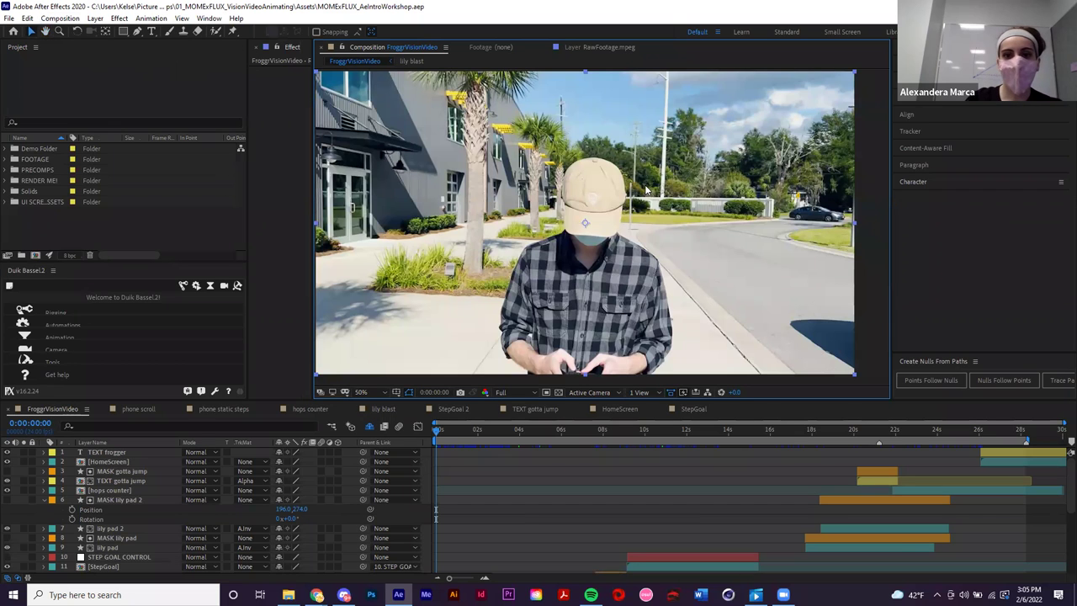
{"action": "mouse_move", "coordinate": [645, 182]}
{"action": "left_mouse_down"}
{"action": "mouse_move", "coordinate": [719, 212]}
{"action": "mouse_move", "coordinate": [608, 208]}
{"action": "mouse_move", "coordinate": [583, 184]}
{"action": "mouse_move", "coordinate": [637, 195]}
{"action": "left_mouse_up"}
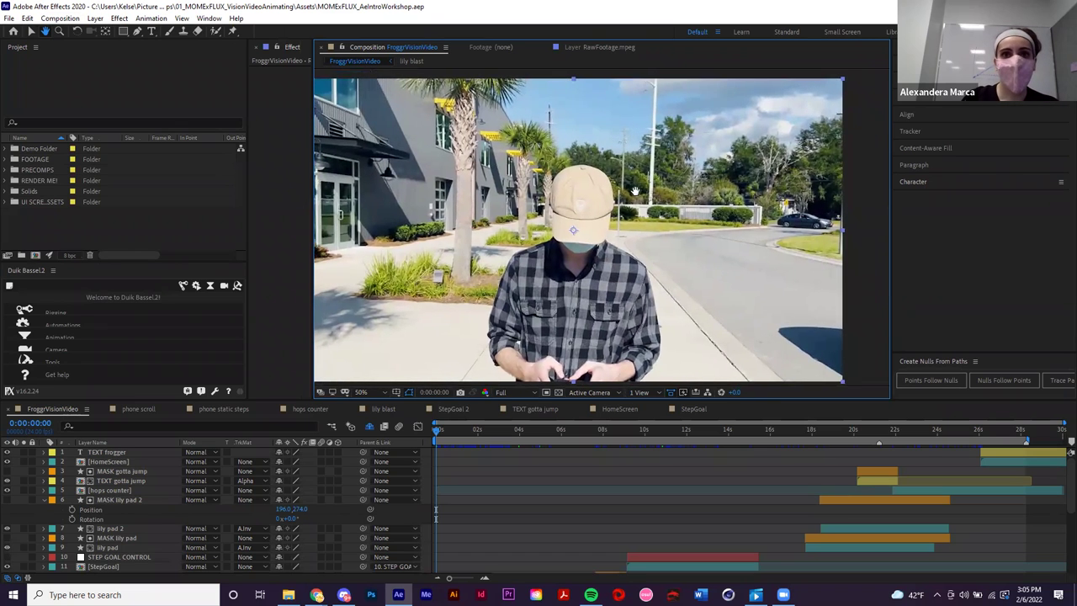
{"action": "left_click_drag", "start_coordinate": [639, 191], "coordinate": [656, 191]}
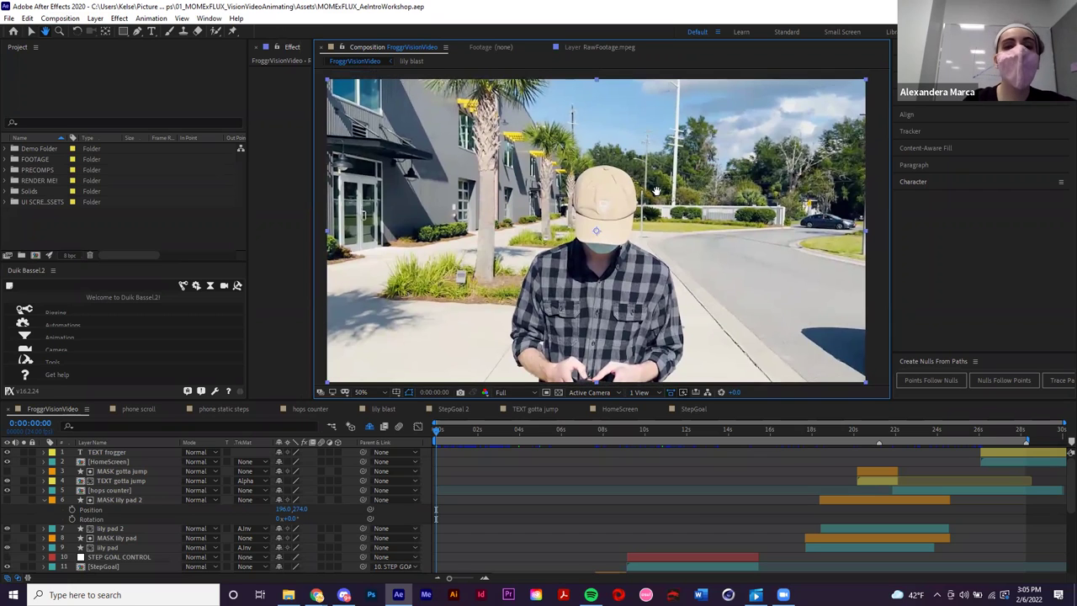
{"action": "key", "text": "v"}
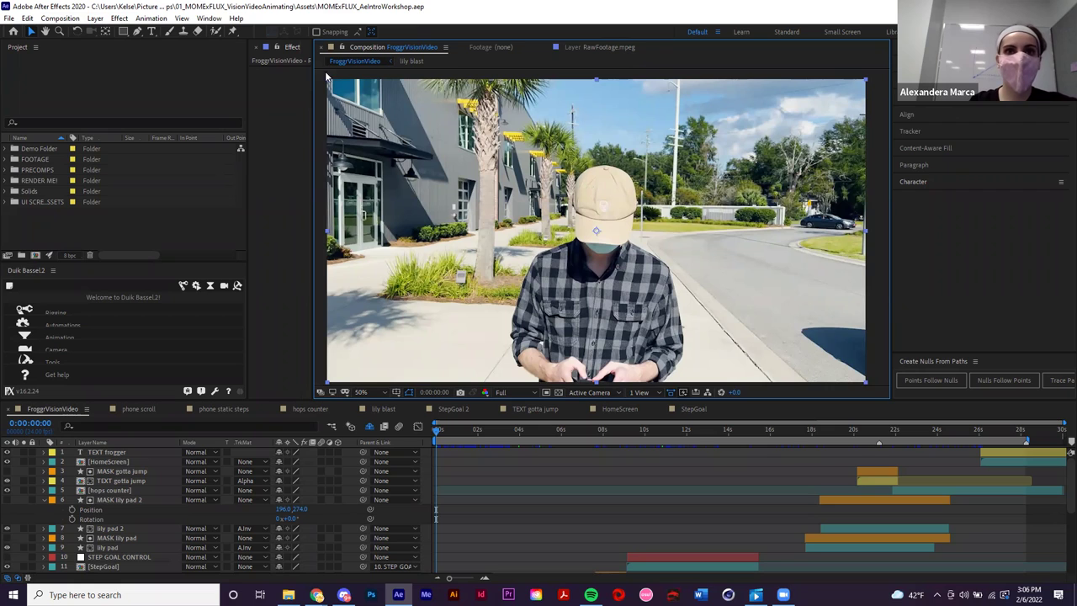
- Pick the Pan Behind tool, then settle on the Rectangle tool from the shape tool flyout
{"action": "left_click", "coordinate": [105, 31]}
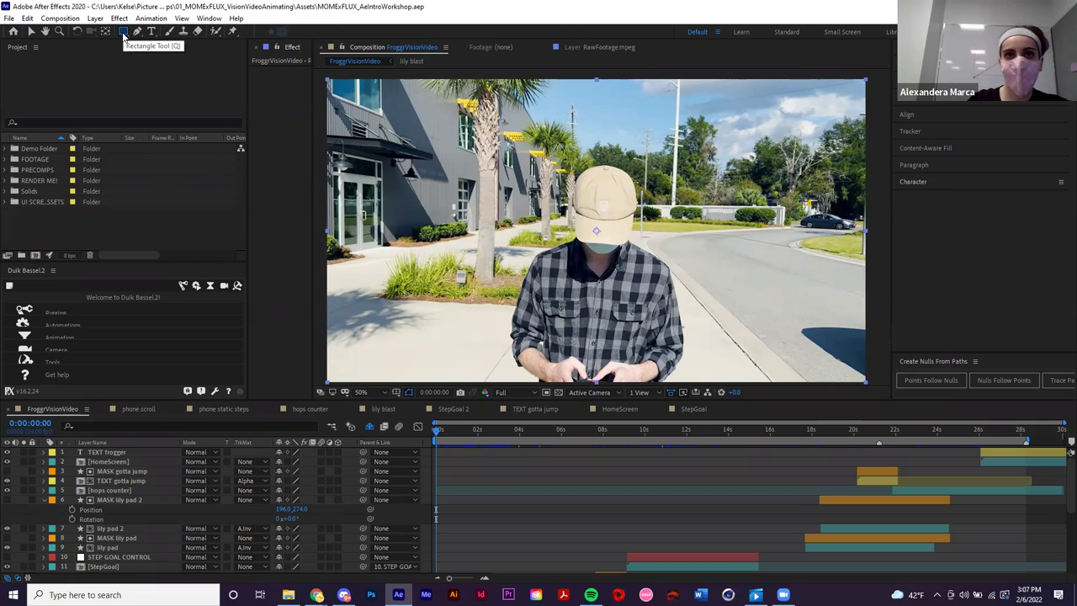
{"action": "left_click", "coordinate": [123, 35]}
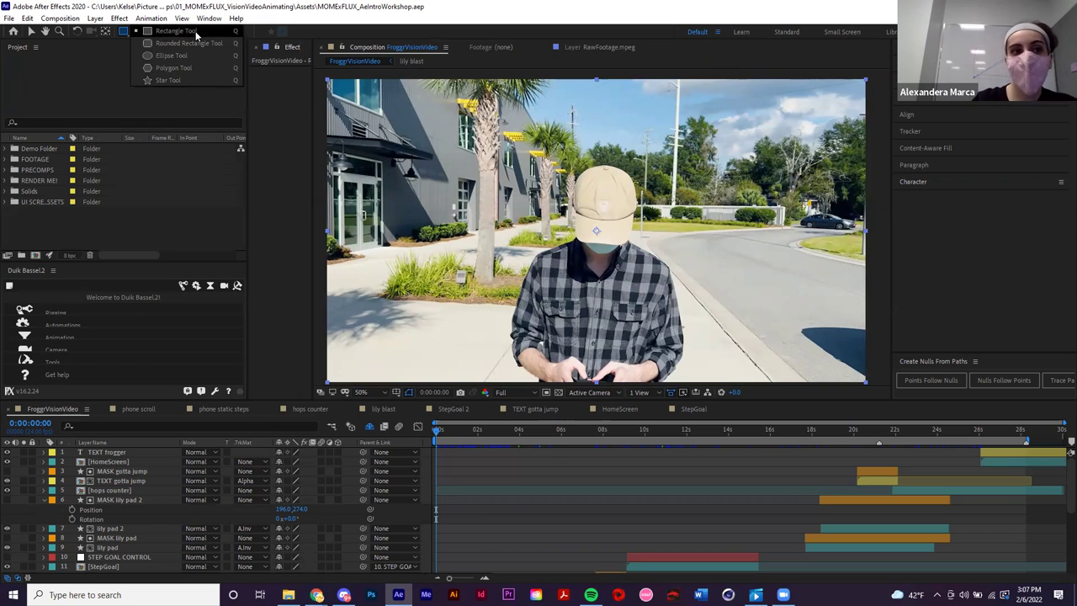
{"action": "left_click", "coordinate": [118, 60]}
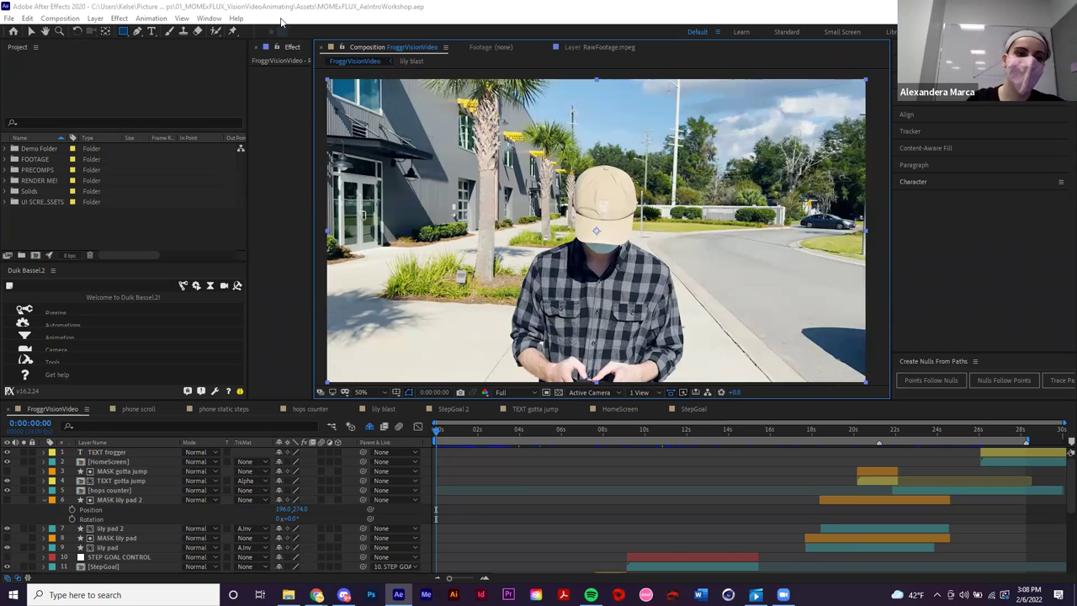
- Enlarge the Duik Bassel panel to show Rigging through Get help, and return to the Selection tool
{"action": "left_click_drag", "start_coordinate": [203, 261], "coordinate": [115, 187]}
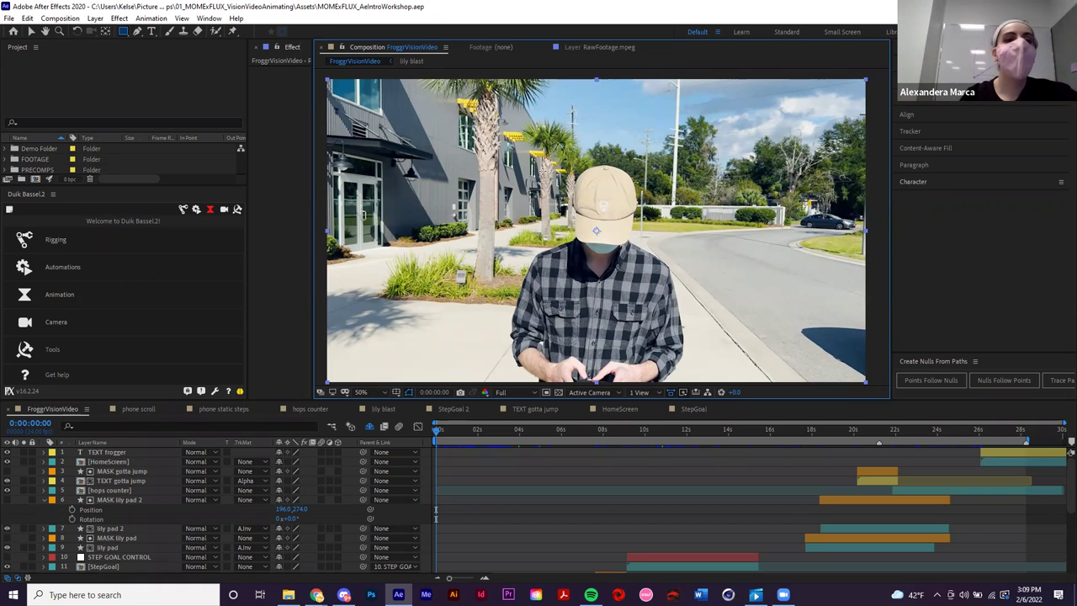
{"action": "key", "text": "v"}
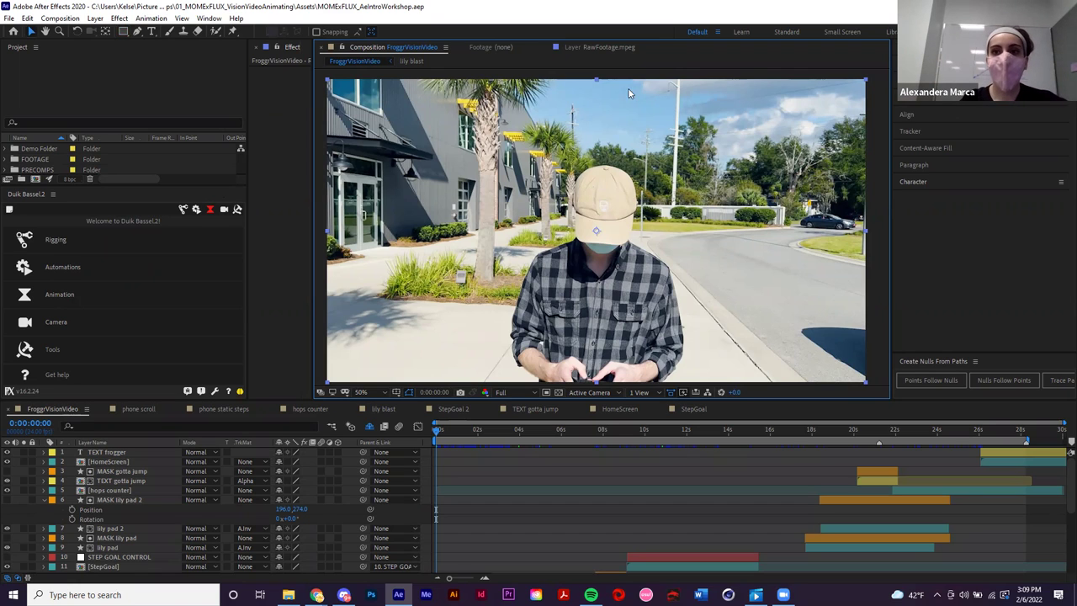
{"action": "left_click", "coordinate": [384, 394]}
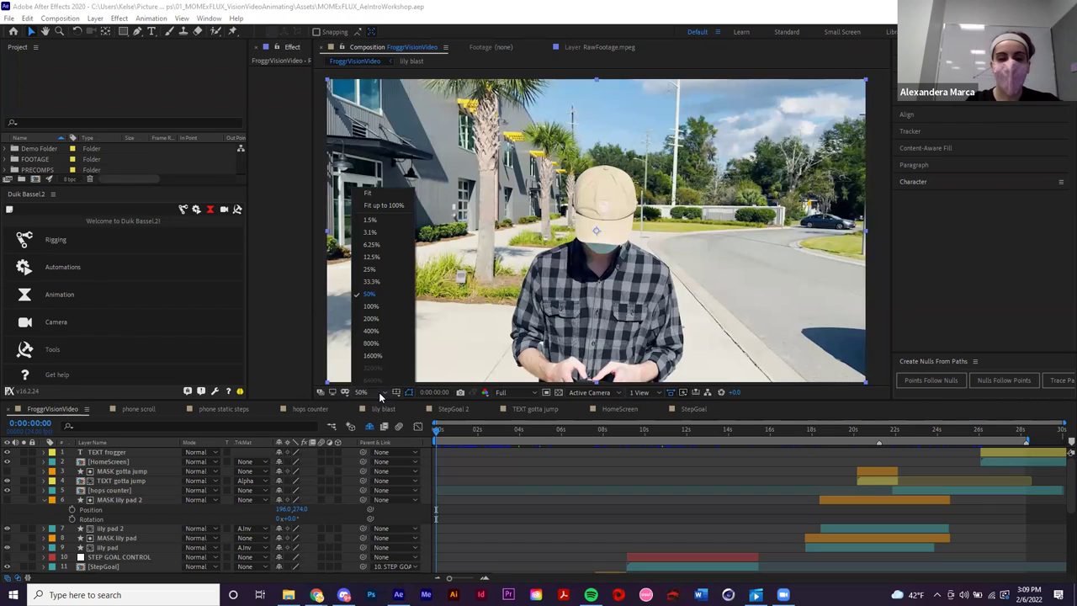
{"action": "left_click", "coordinate": [374, 196]}
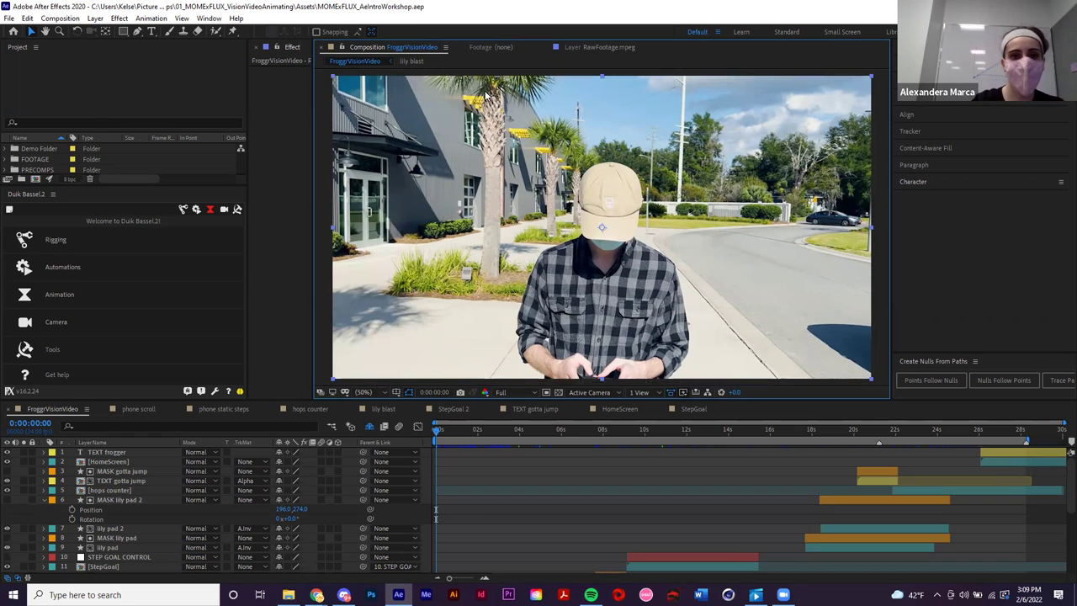
{"action": "left_click", "coordinate": [384, 392]}
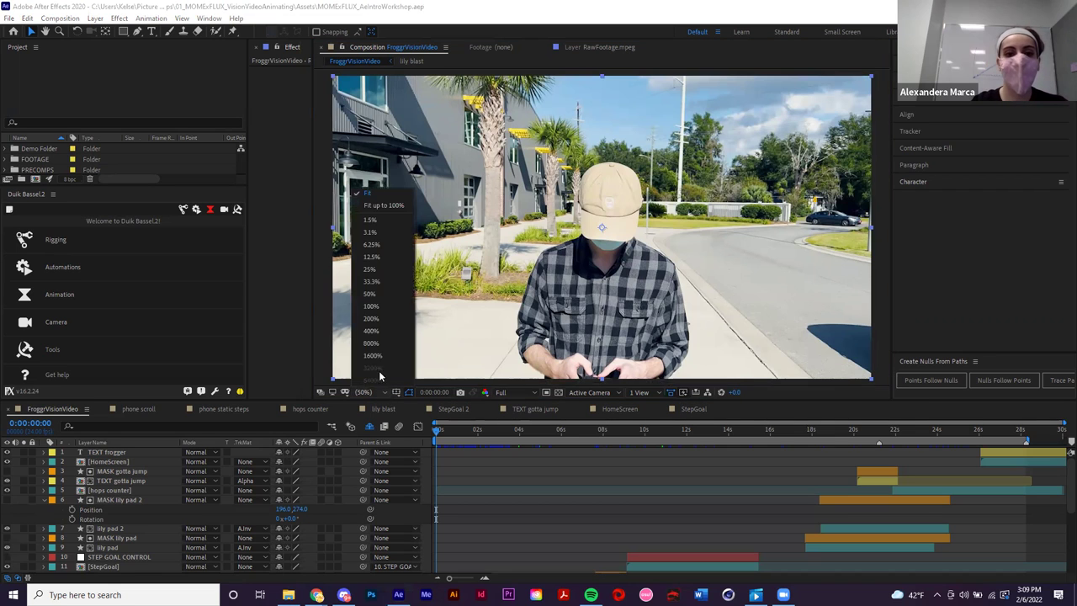
{"action": "left_click", "coordinate": [383, 312]}
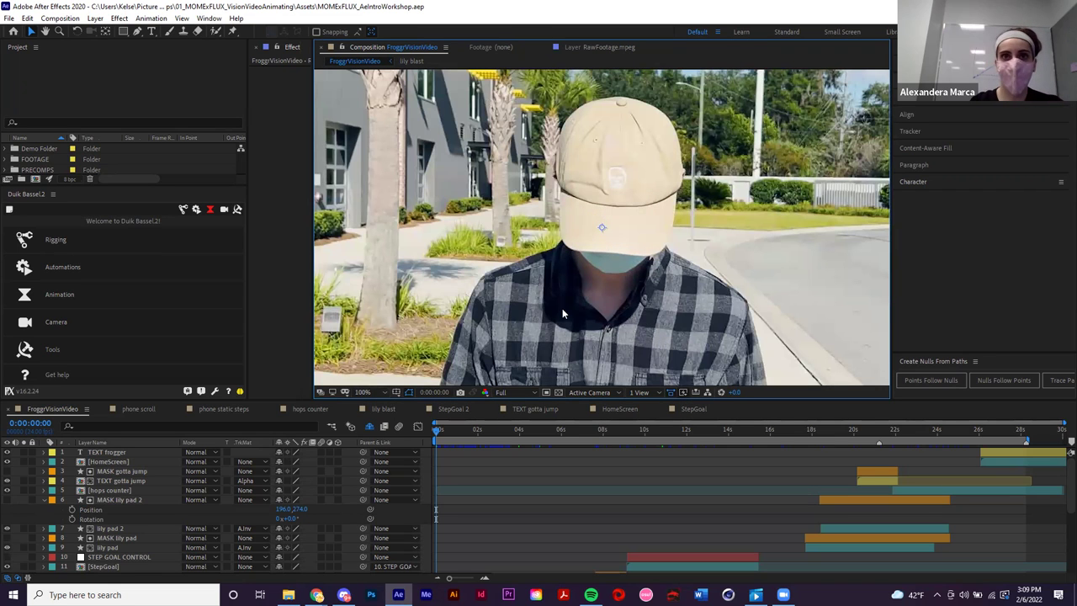
{"action": "left_click", "coordinate": [375, 392]}
{"action": "left_click", "coordinate": [750, 491]}
{"action": "scroll", "coordinate": [588, 245], "scroll_direction": "down", "scroll_amount": 6}
{"action": "scroll", "coordinate": [588, 245], "scroll_direction": "up", "scroll_amount": 2}
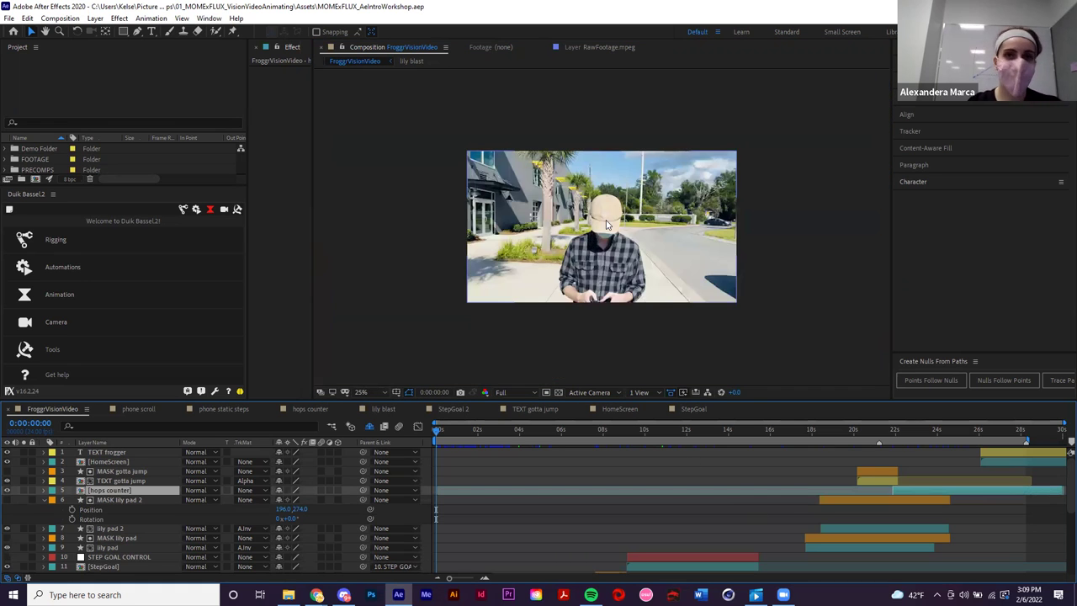
{"action": "scroll", "coordinate": [624, 216], "scroll_direction": "up", "scroll_amount": 6}
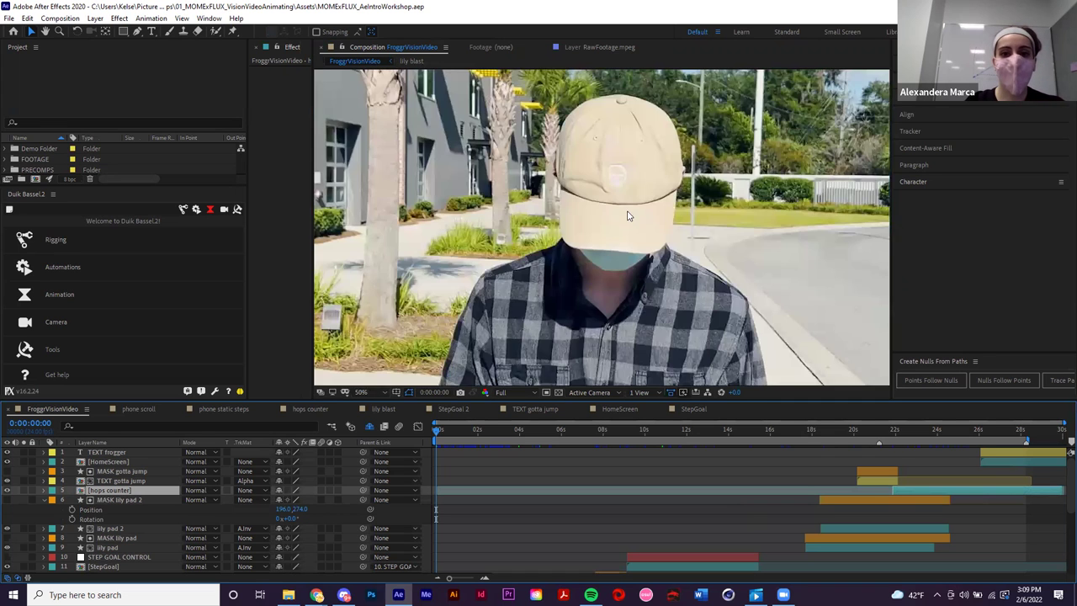
{"action": "scroll", "coordinate": [621, 218], "scroll_direction": "down", "scroll_amount": 6}
{"action": "scroll", "coordinate": [621, 218], "scroll_direction": "up", "scroll_amount": 6}
{"action": "scroll", "coordinate": [621, 218], "scroll_direction": "down", "scroll_amount": 6}
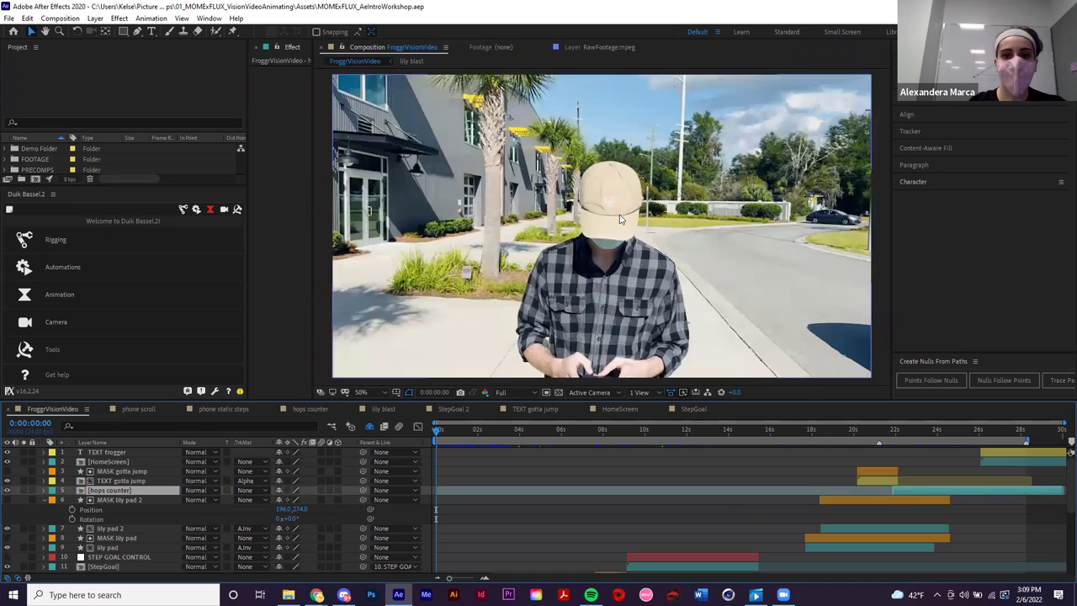
{"action": "left_click_drag", "start_coordinate": [607, 209], "coordinate": [554, 231]}
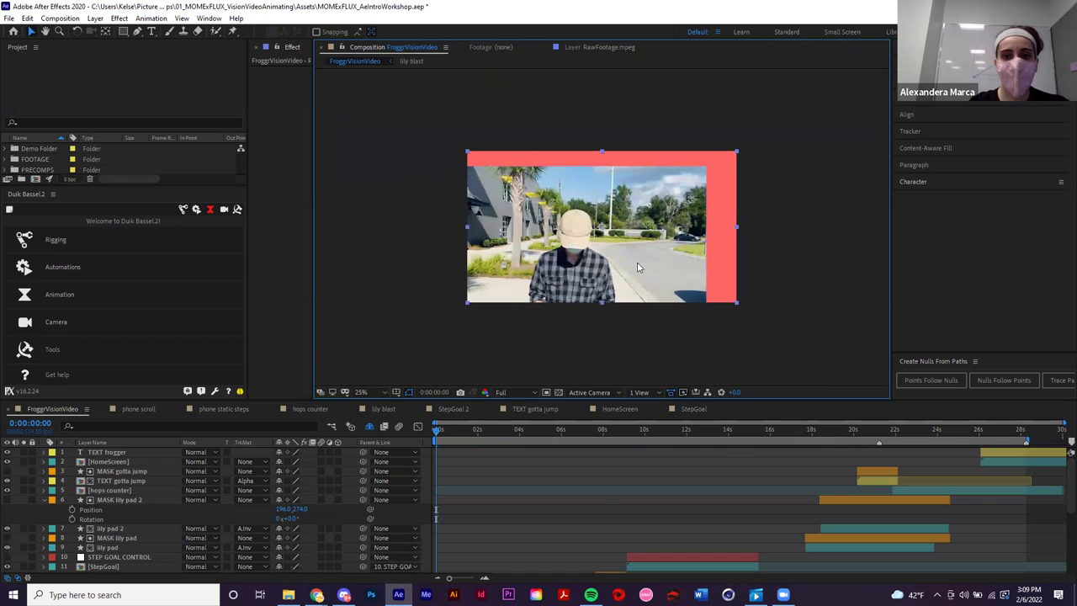
{"action": "key", "text": "ctrl+z"}
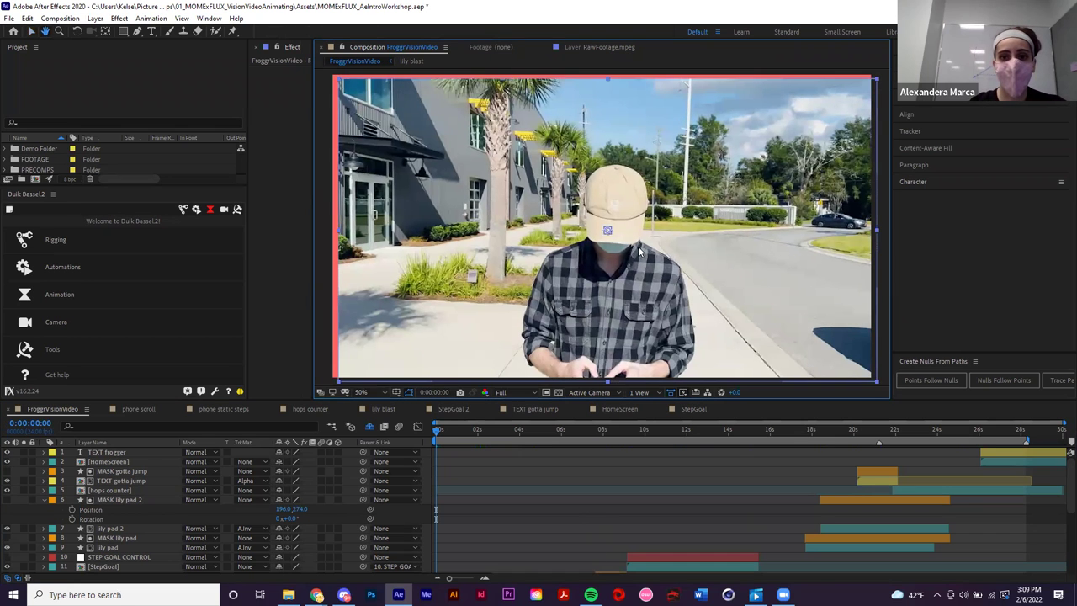
{"action": "left_click", "coordinate": [643, 469]}
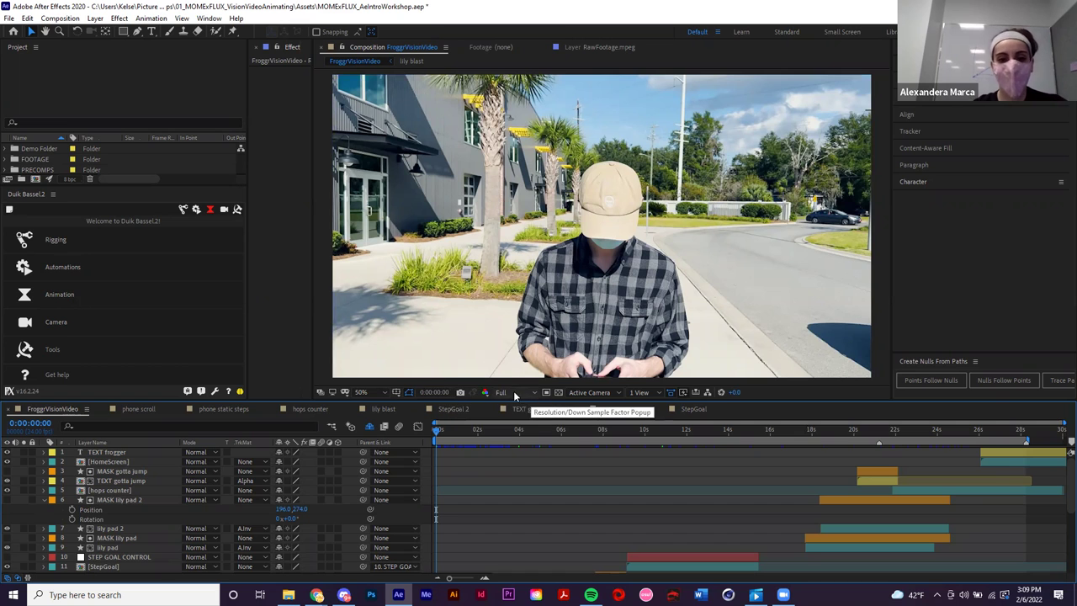
- Scrub the playhead to about 0:00:06:14, where the phone shows the Froggr STEPS 11,420 screen
{"action": "left_click_drag", "start_coordinate": [468, 433], "coordinate": [517, 431]}
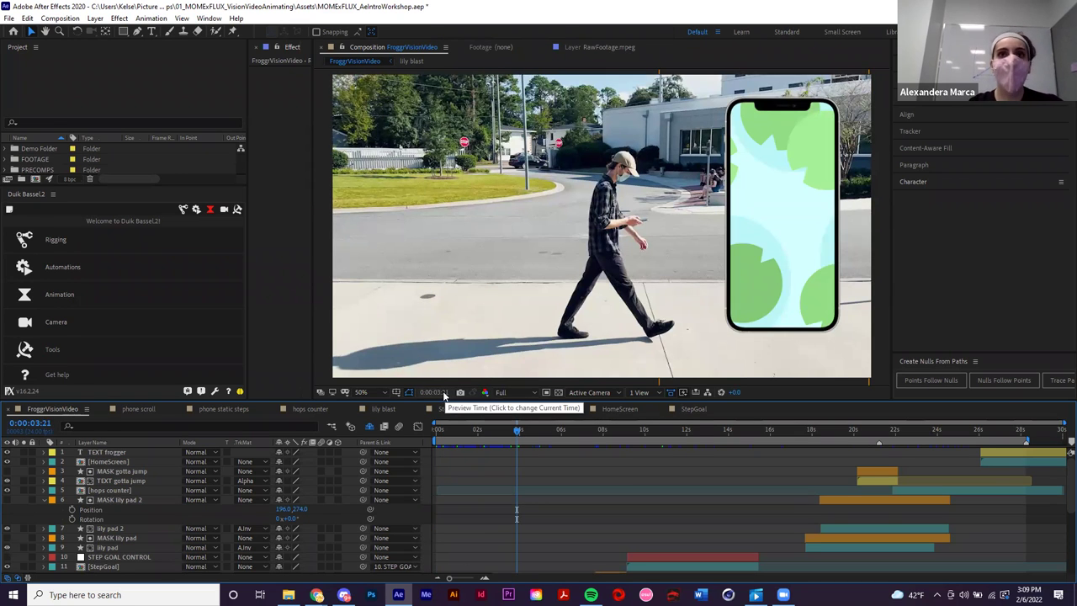
{"action": "left_click_drag", "start_coordinate": [517, 429], "coordinate": [573, 430]}
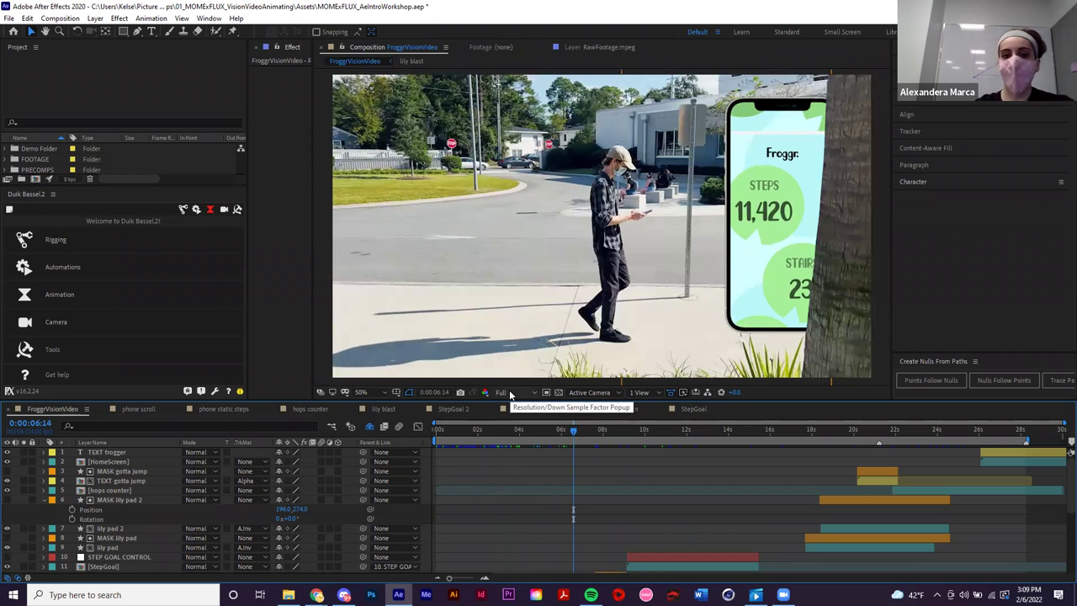
{"action": "left_click", "coordinate": [510, 394]}
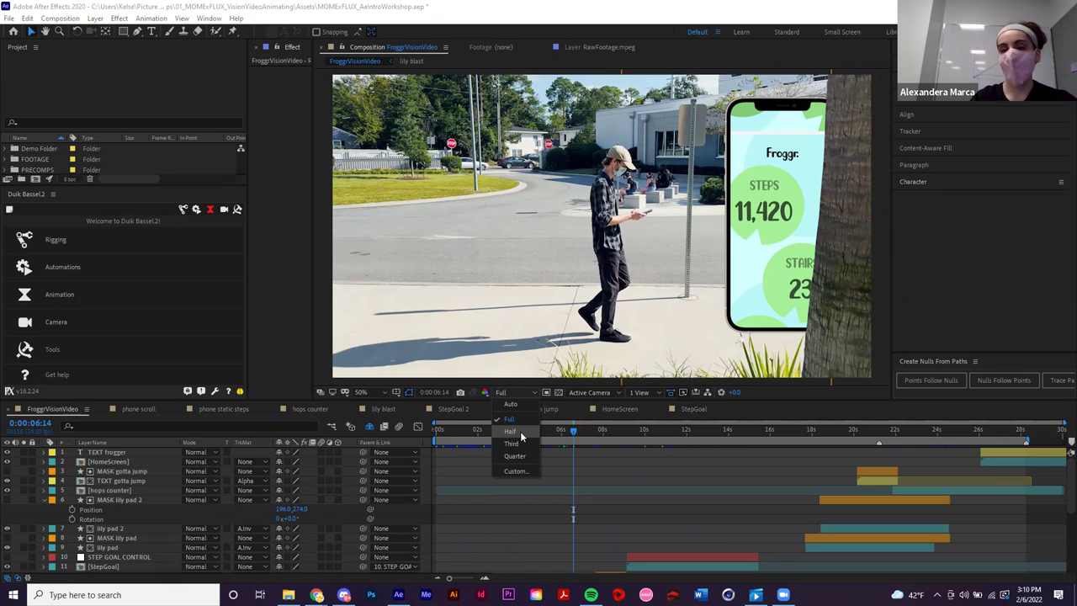
- Advance to 0:00:08:13 and cycle preview resolution through Half, Third and Full, ending on Half
{"action": "left_click", "coordinate": [510, 431]}
{"action": "left_click_drag", "start_coordinate": [572, 429], "coordinate": [627, 462]}
{"action": "left_click", "coordinate": [524, 393]}
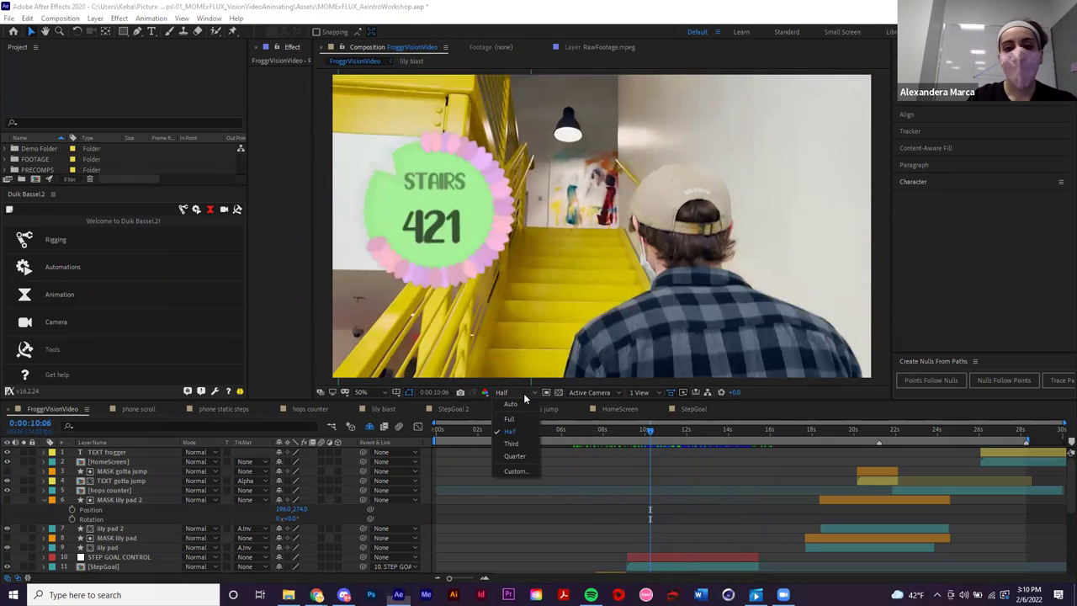
{"action": "left_click", "coordinate": [511, 443]}
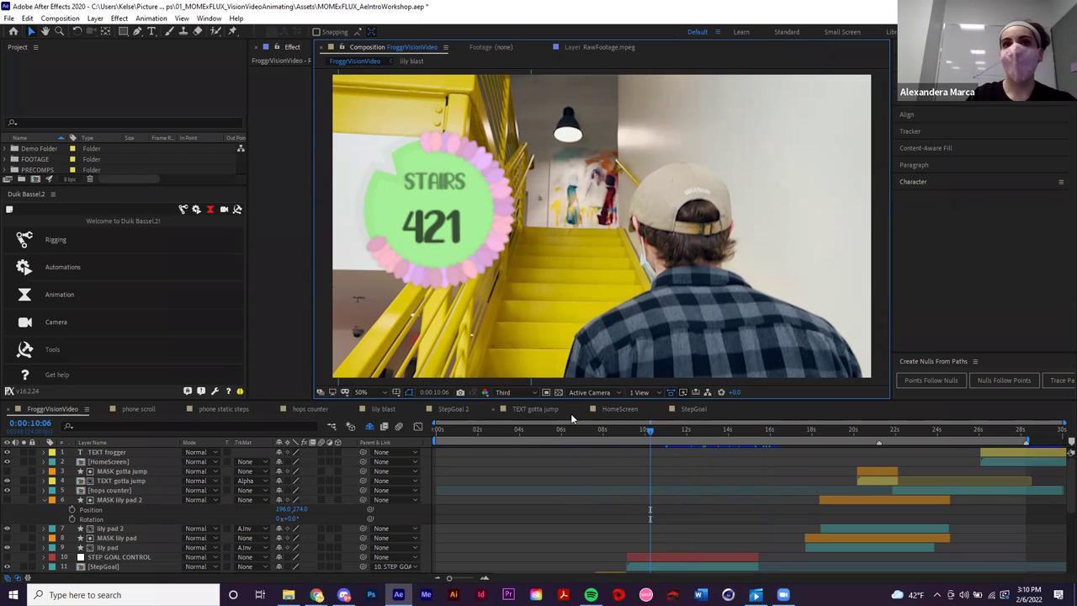
{"action": "left_click", "coordinate": [507, 392]}
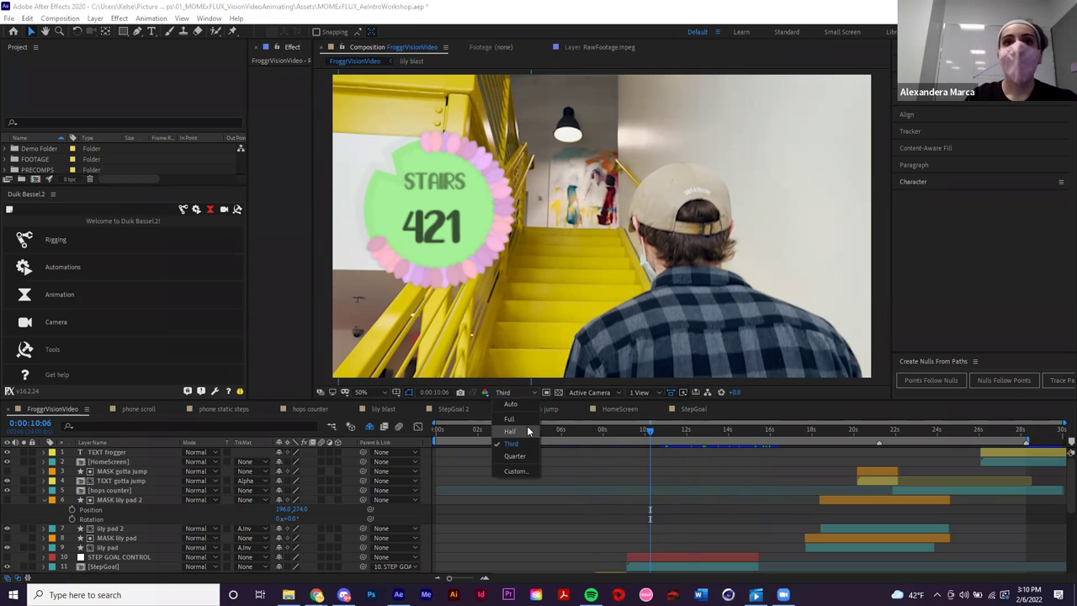
{"action": "left_click", "coordinate": [526, 420]}
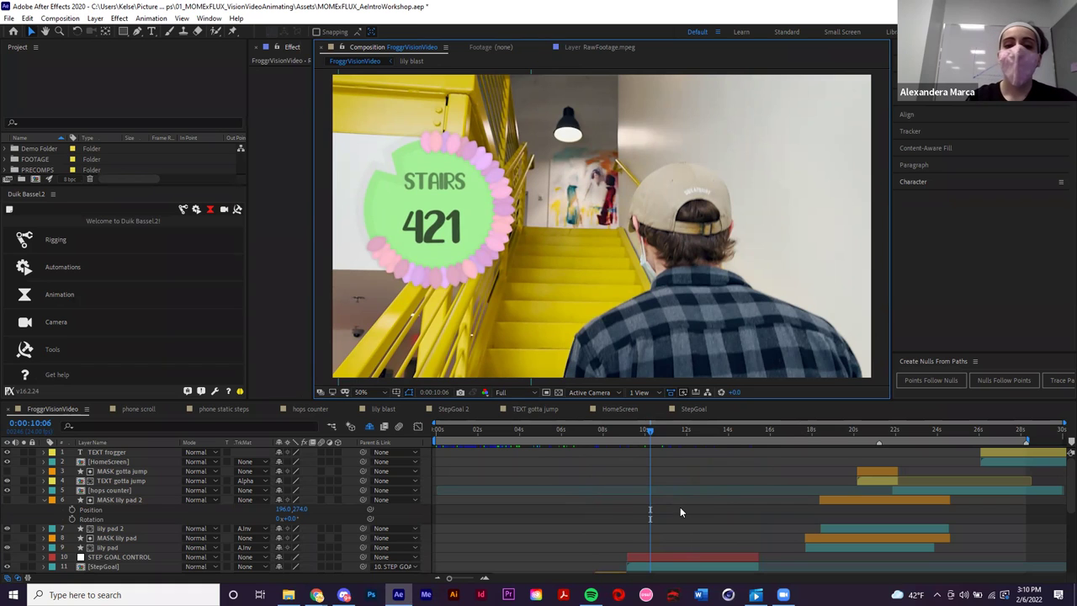
{"action": "left_click", "coordinate": [505, 392]}
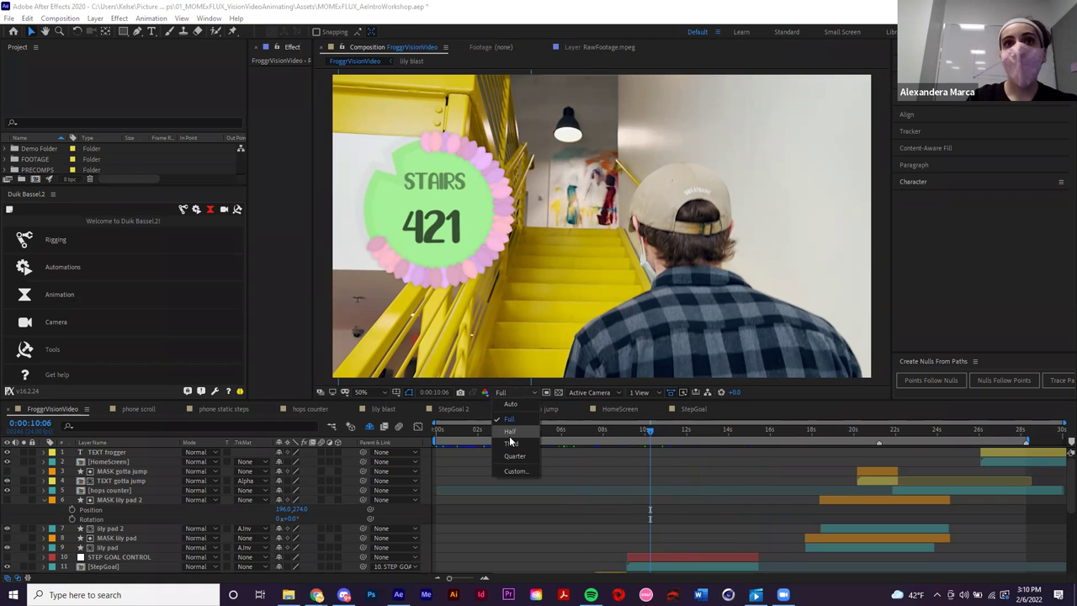
{"action": "left_click", "coordinate": [510, 432]}
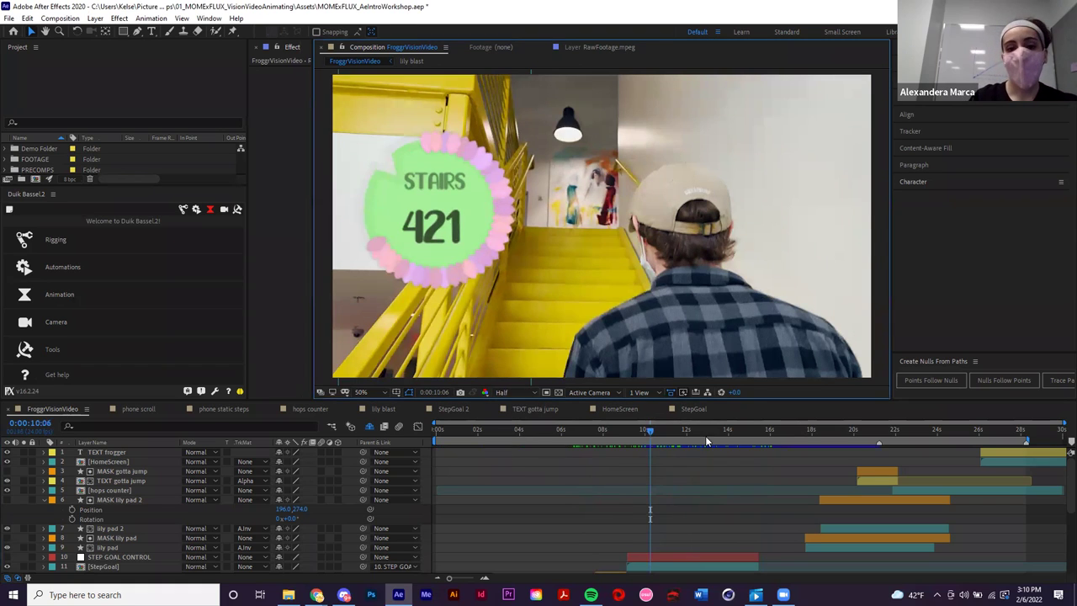
{"action": "left_click", "coordinate": [531, 393]}
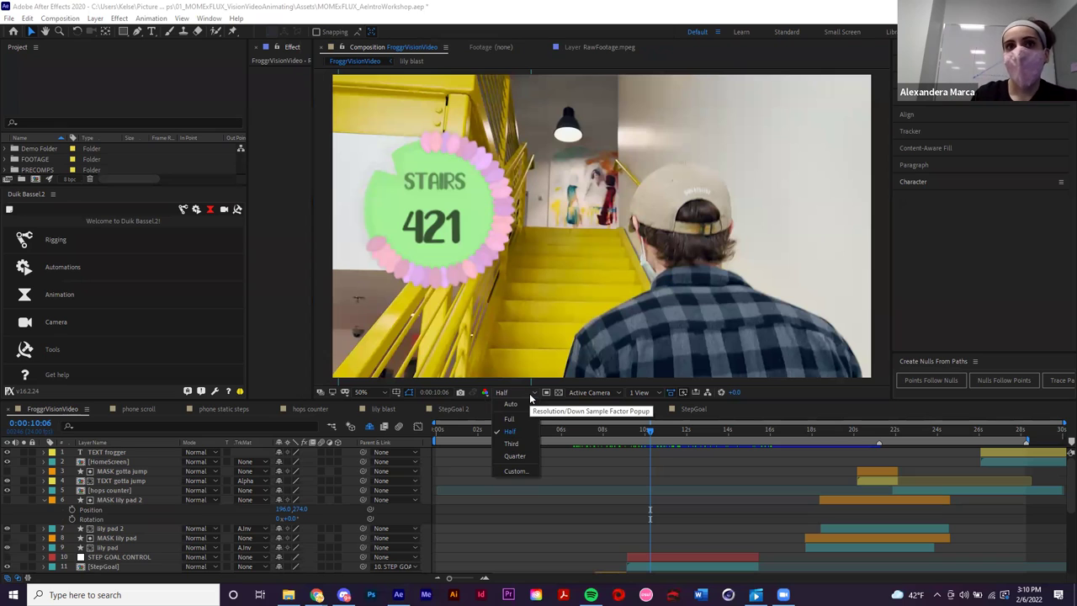
{"action": "left_click", "coordinate": [579, 455]}
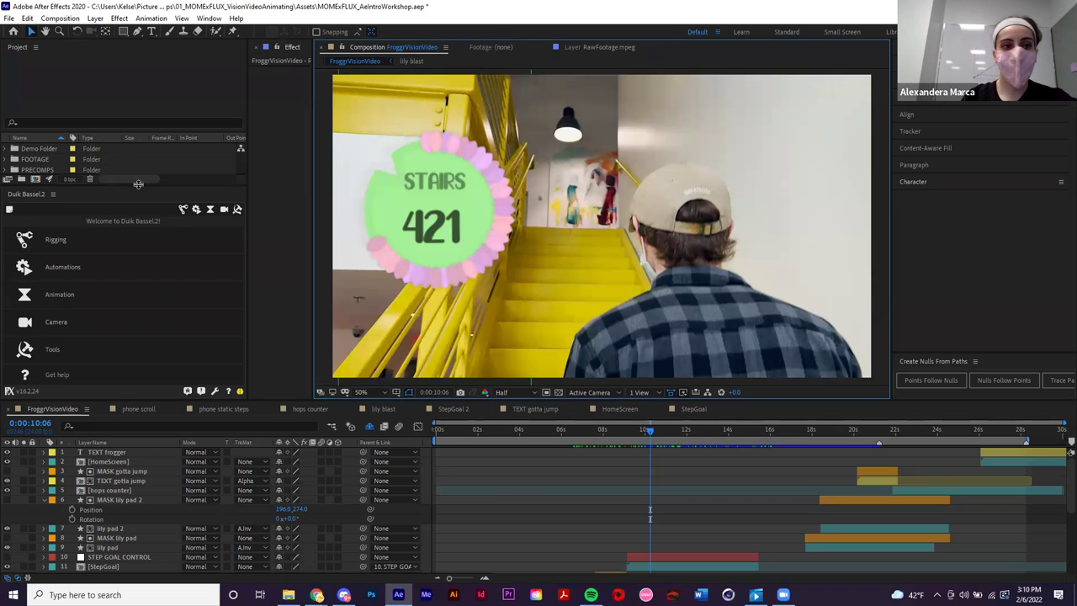
- Lower the Project/Duik divider so all six project folders show, and make the Project panel active
{"action": "left_click_drag", "start_coordinate": [138, 185], "coordinate": [141, 326]}
{"action": "left_click", "coordinate": [148, 233]}
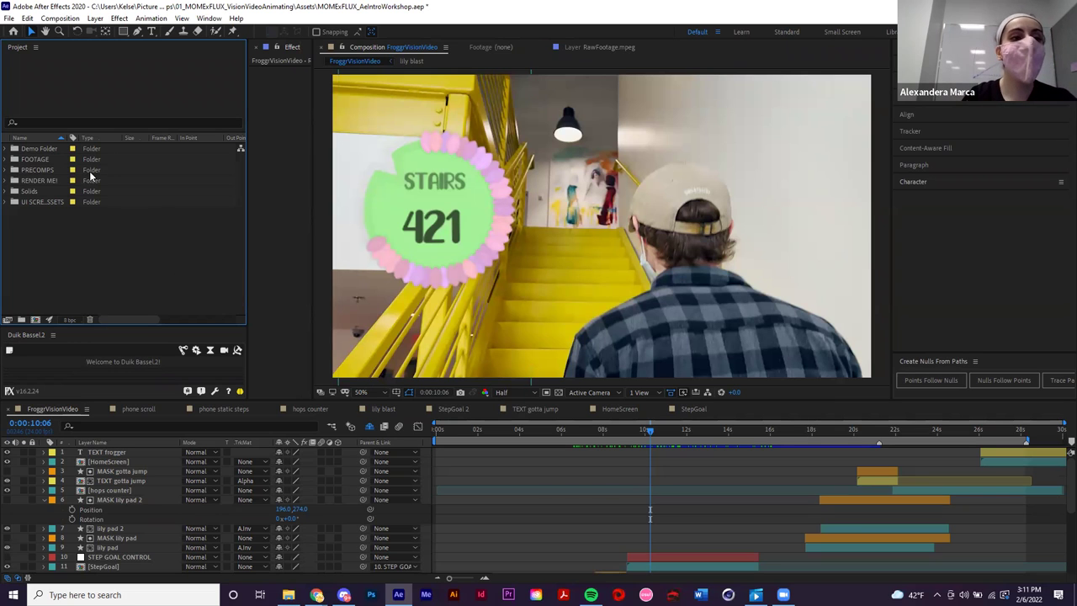
{"action": "left_click", "coordinate": [42, 148]}
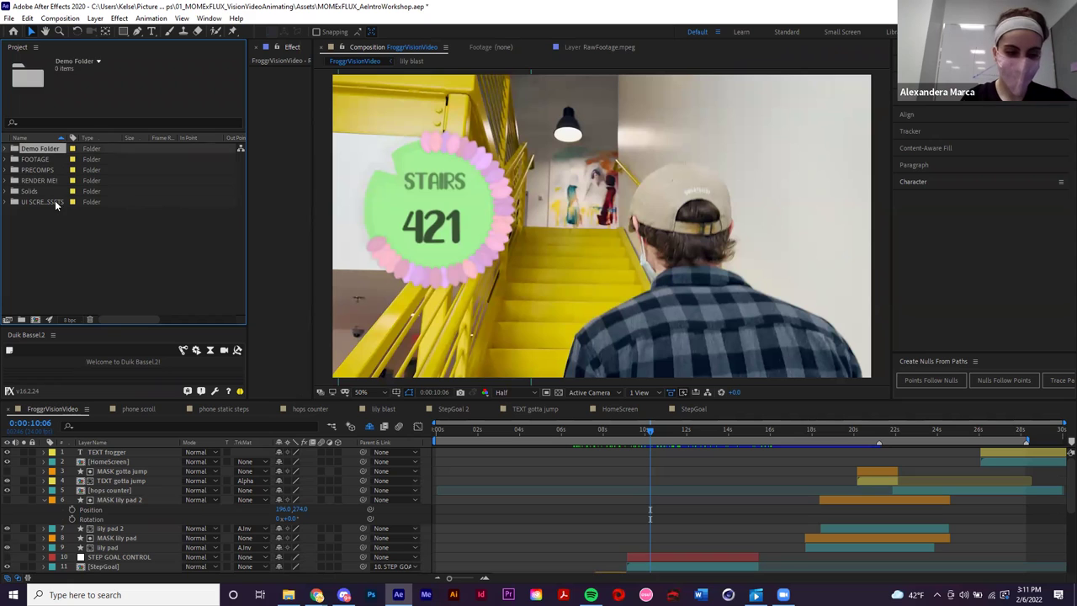
{"action": "left_click", "coordinate": [55, 201], "text": "shift"}
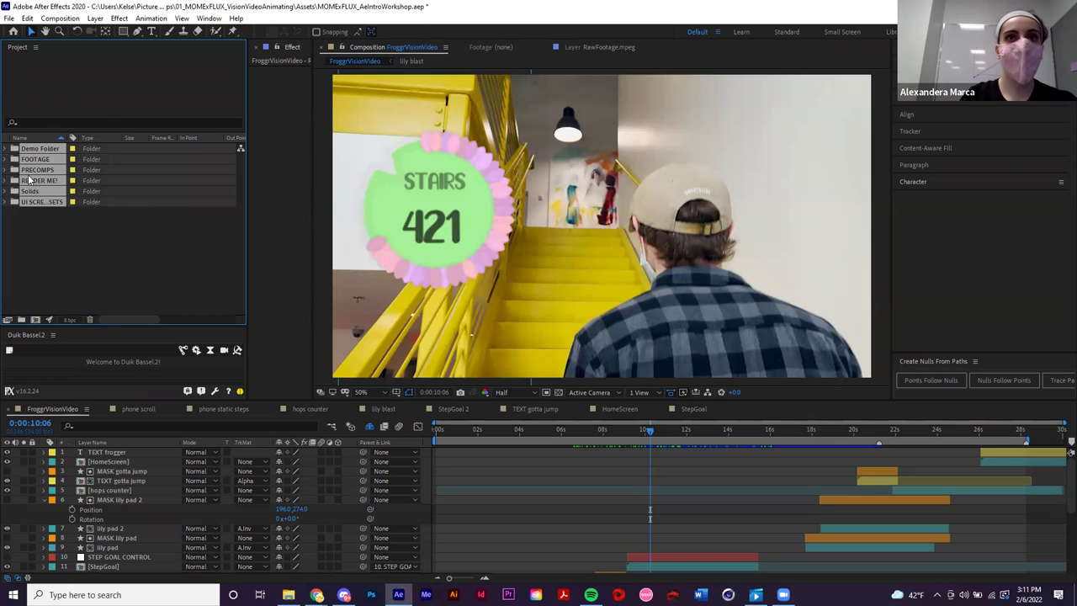
{"action": "left_click", "coordinate": [96, 244]}
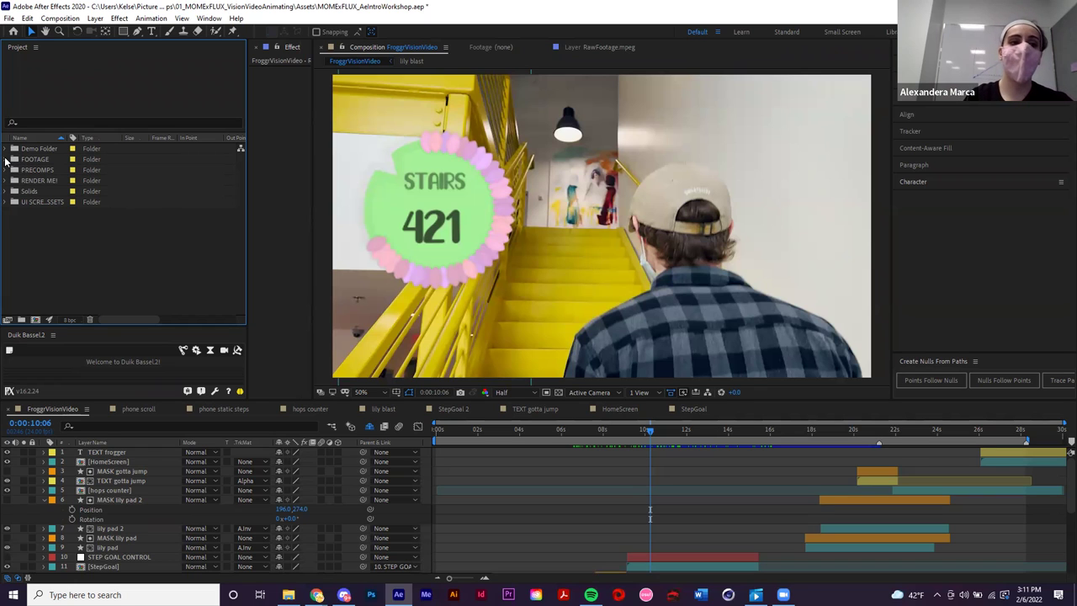
{"action": "left_click", "coordinate": [9, 202]}
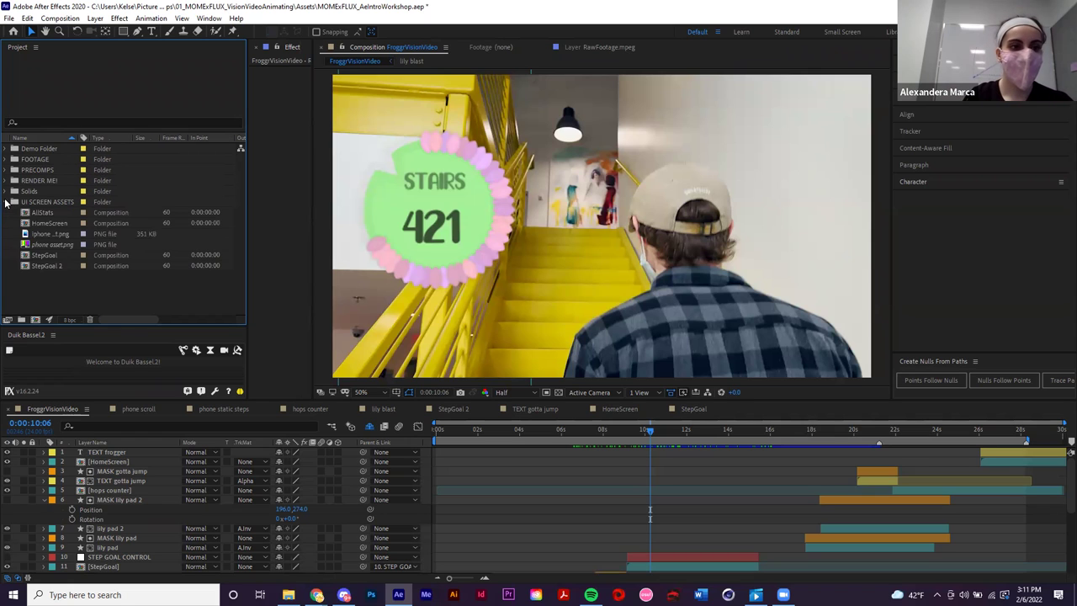
{"action": "left_click", "coordinate": [33, 204]}
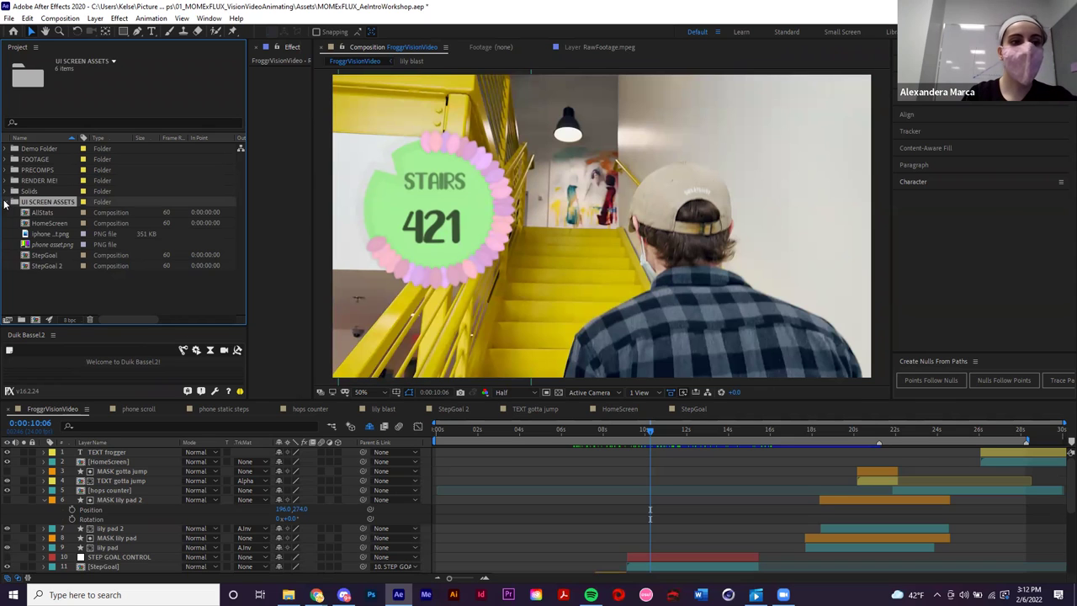
{"action": "left_click", "coordinate": [14, 203]}
{"action": "left_click", "coordinate": [57, 224]}
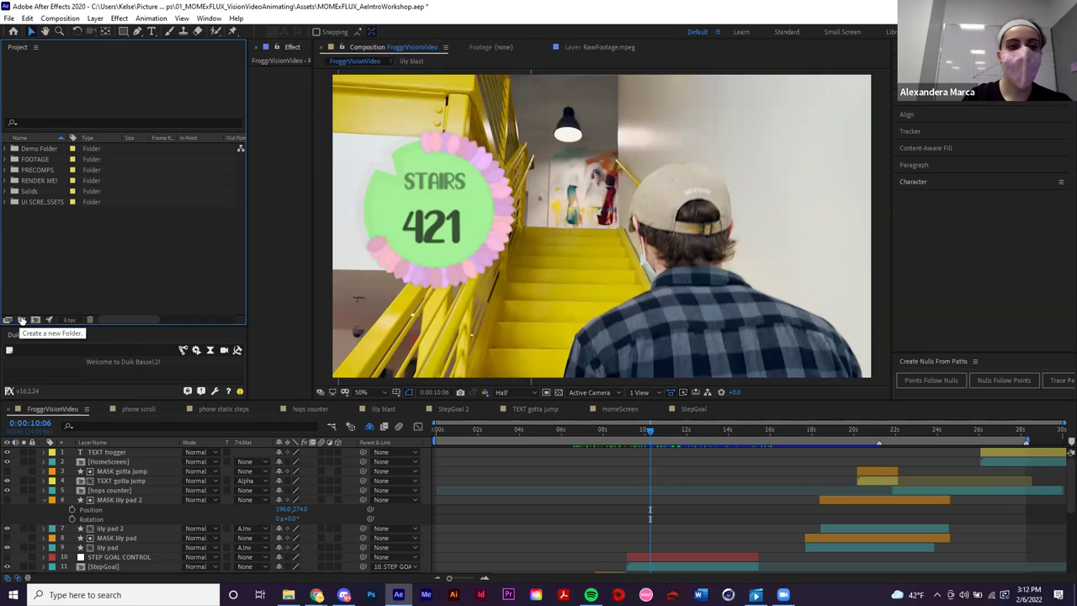
- Create and delete an Untitled 1 folder, then expand RENDER ME! and select the FroggyVisionVideo comp
{"action": "right_click", "coordinate": [55, 258]}
{"action": "left_click", "coordinate": [93, 276]}
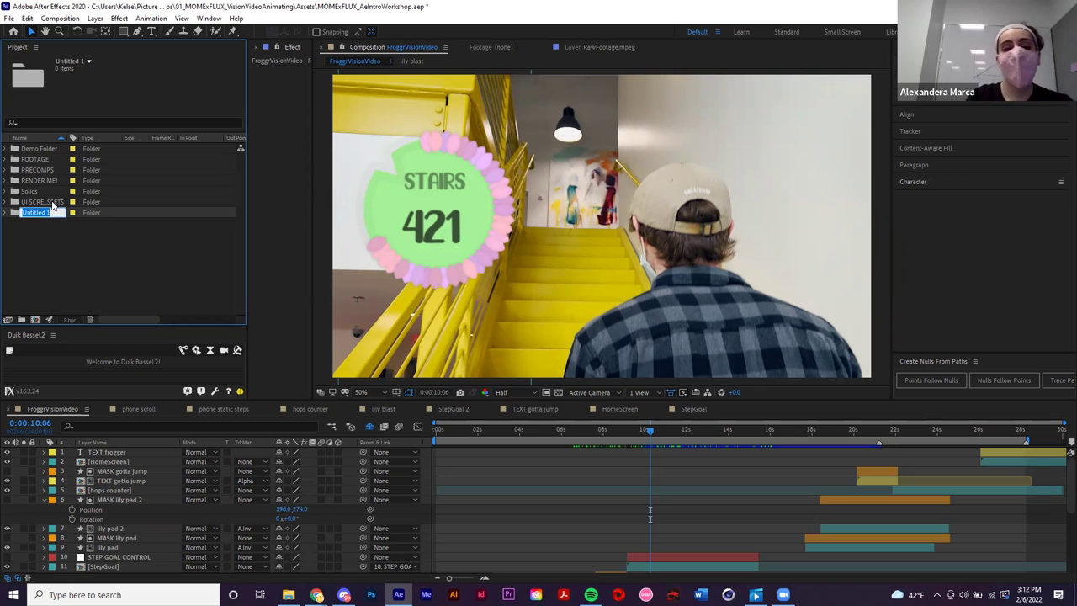
{"action": "left_click", "coordinate": [85, 261]}
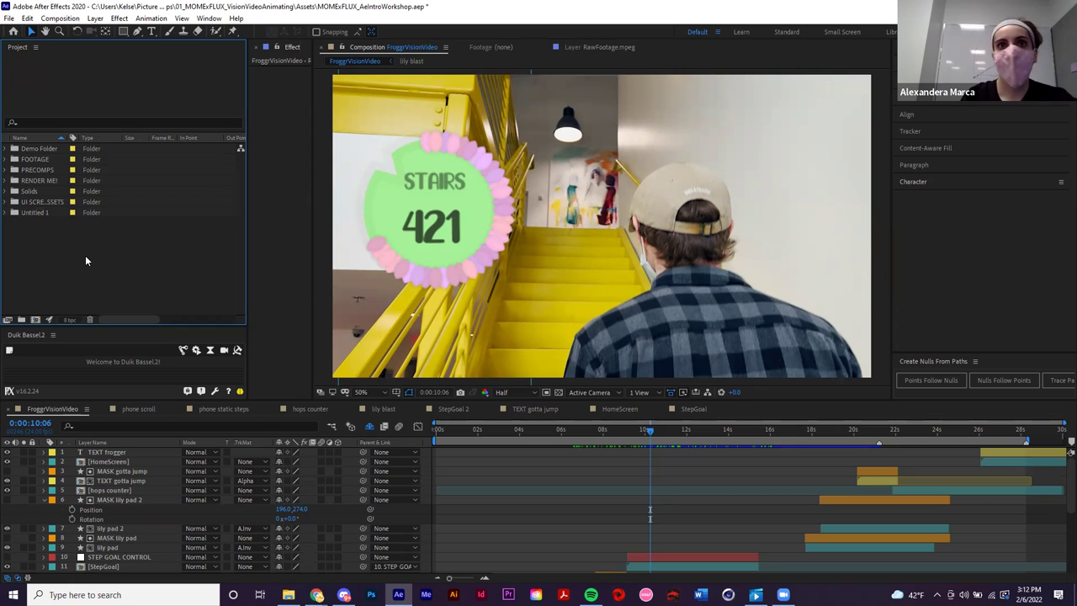
{"action": "left_click", "coordinate": [55, 216]}
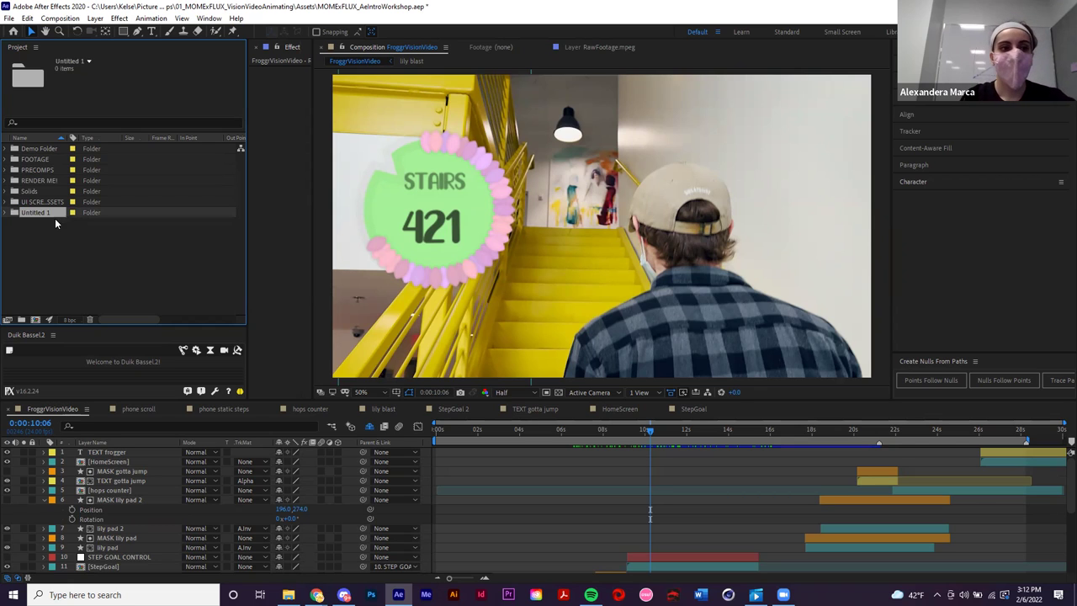
{"action": "left_click", "coordinate": [92, 320]}
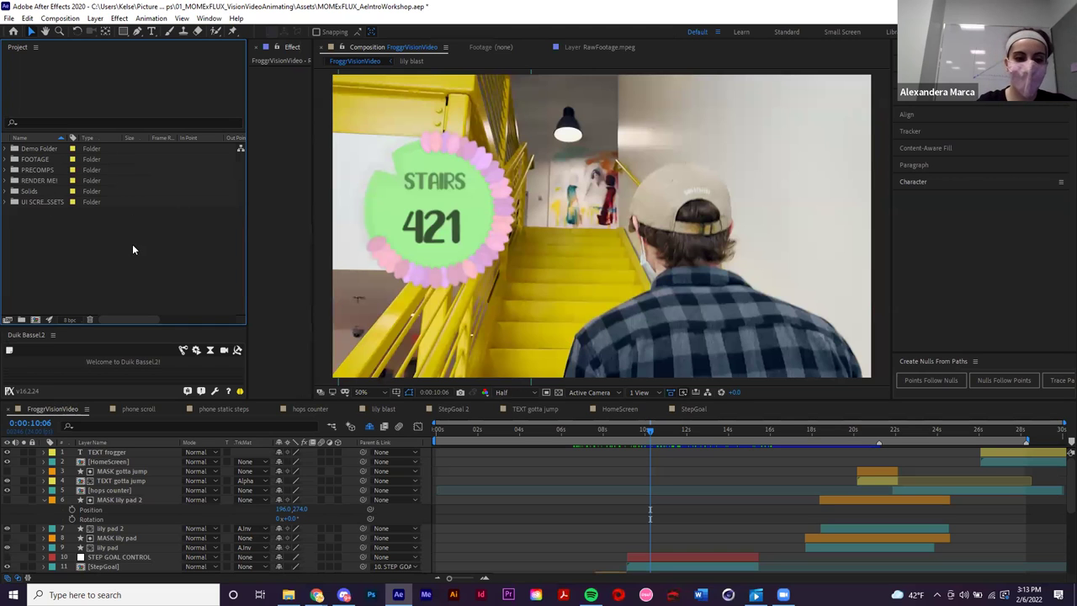
{"action": "left_click", "coordinate": [7, 181]}
{"action": "left_click", "coordinate": [60, 191]}
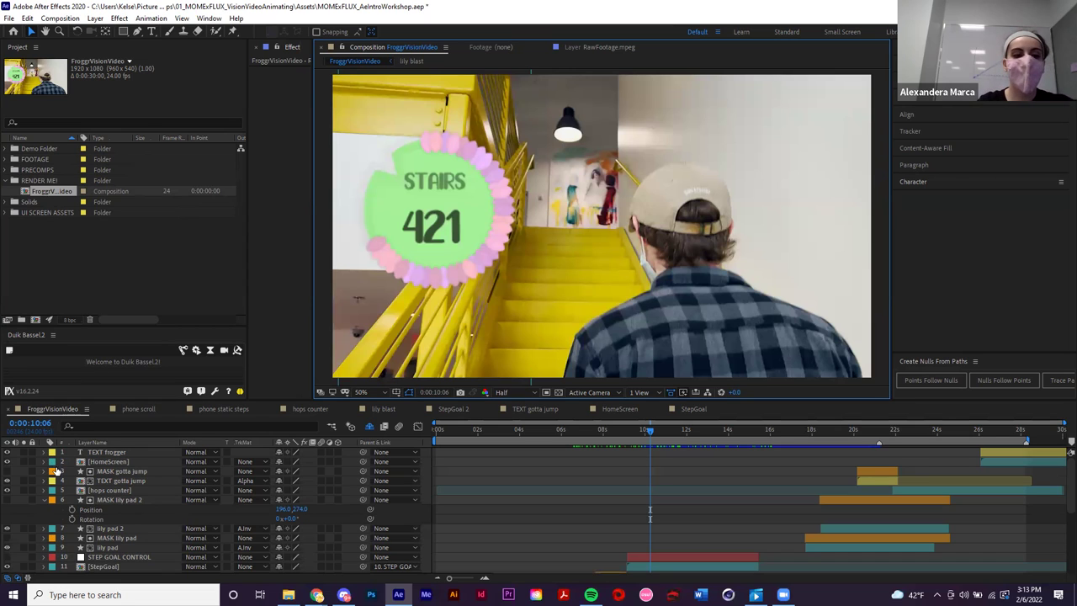
{"action": "left_click", "coordinate": [54, 473]}
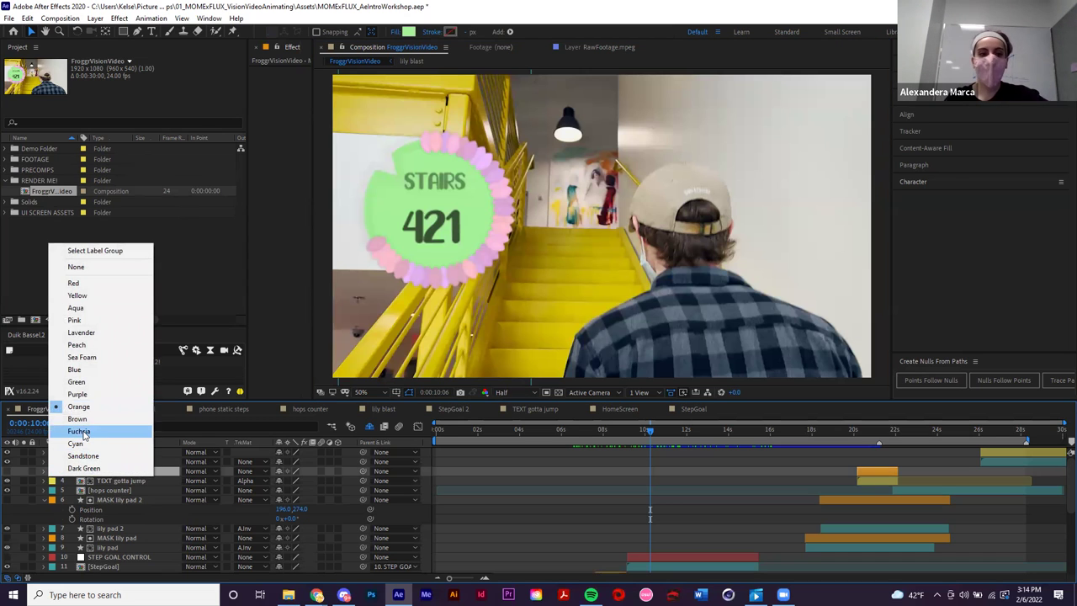
{"action": "left_click", "coordinate": [79, 432]}
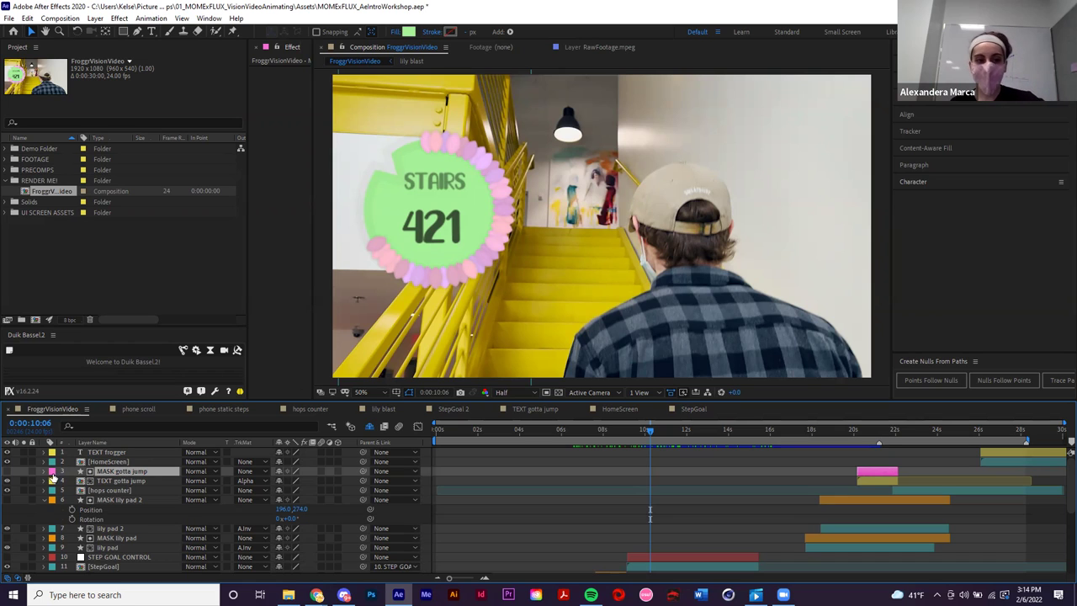
{"action": "left_click", "coordinate": [53, 476]}
{"action": "left_click", "coordinate": [84, 395]}
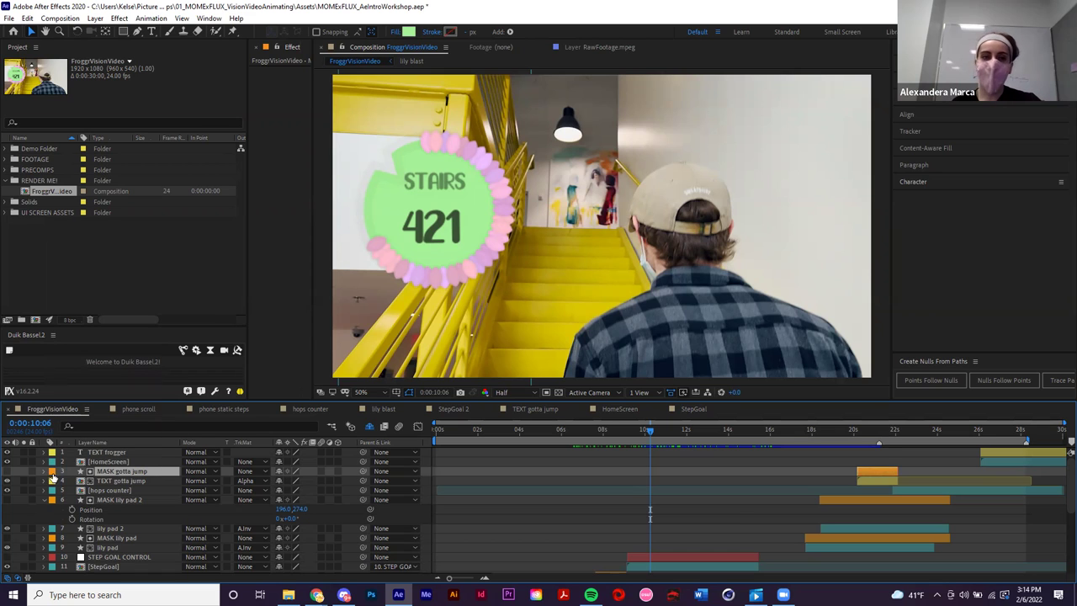
{"action": "left_click", "coordinate": [53, 476]}
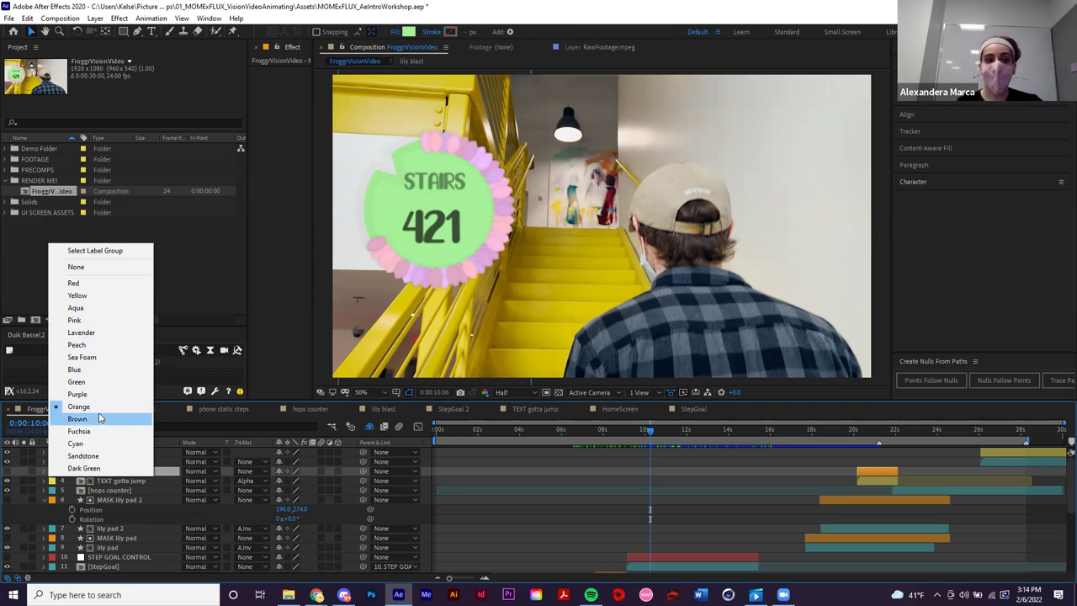
{"action": "left_click", "coordinate": [104, 370]}
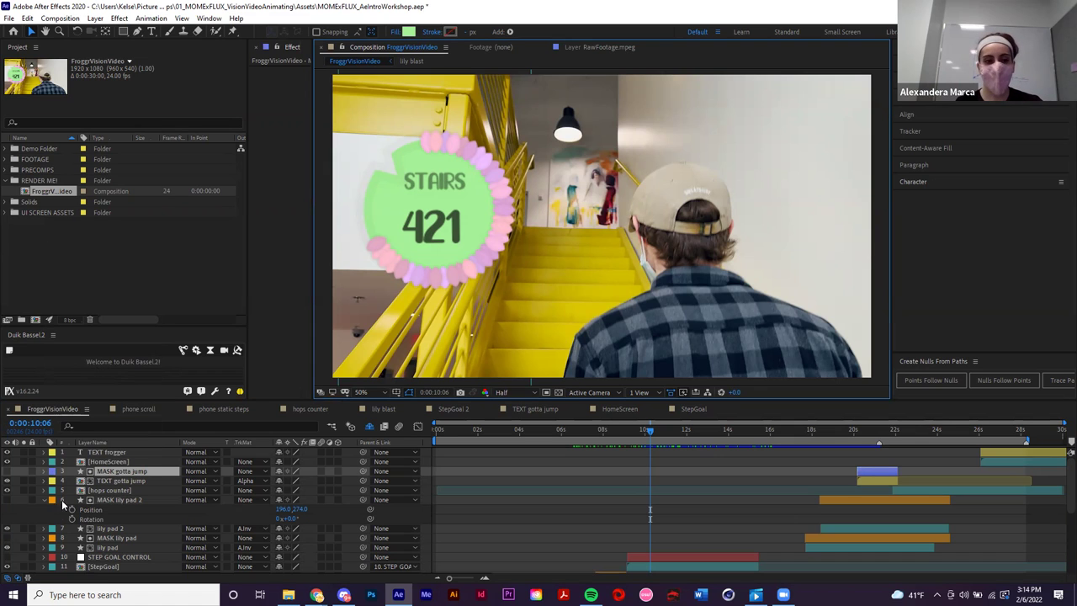
{"action": "left_click", "coordinate": [51, 471]}
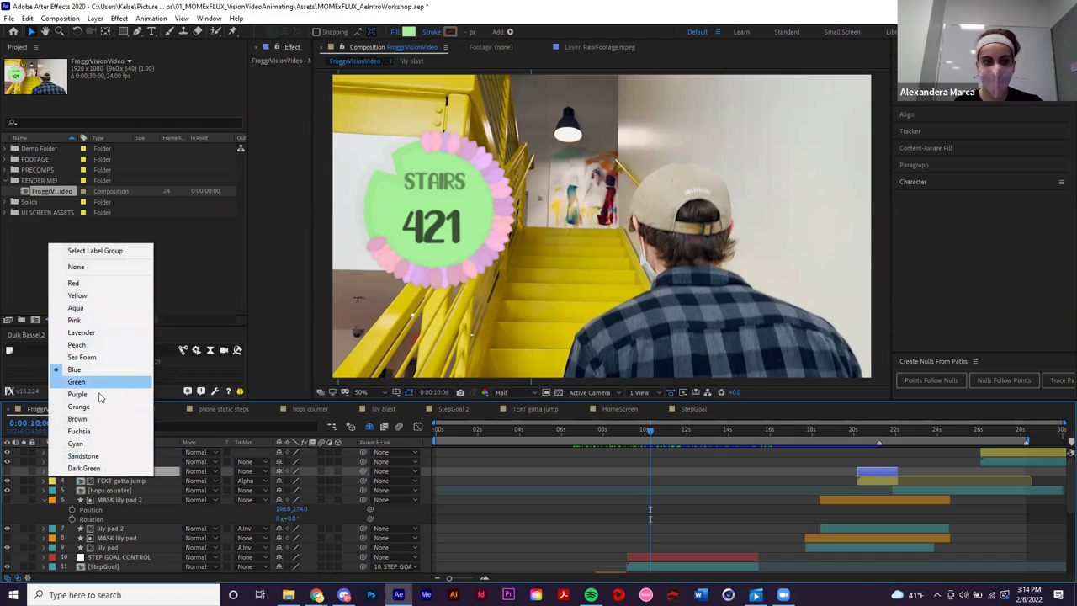
{"action": "left_click", "coordinate": [97, 406]}
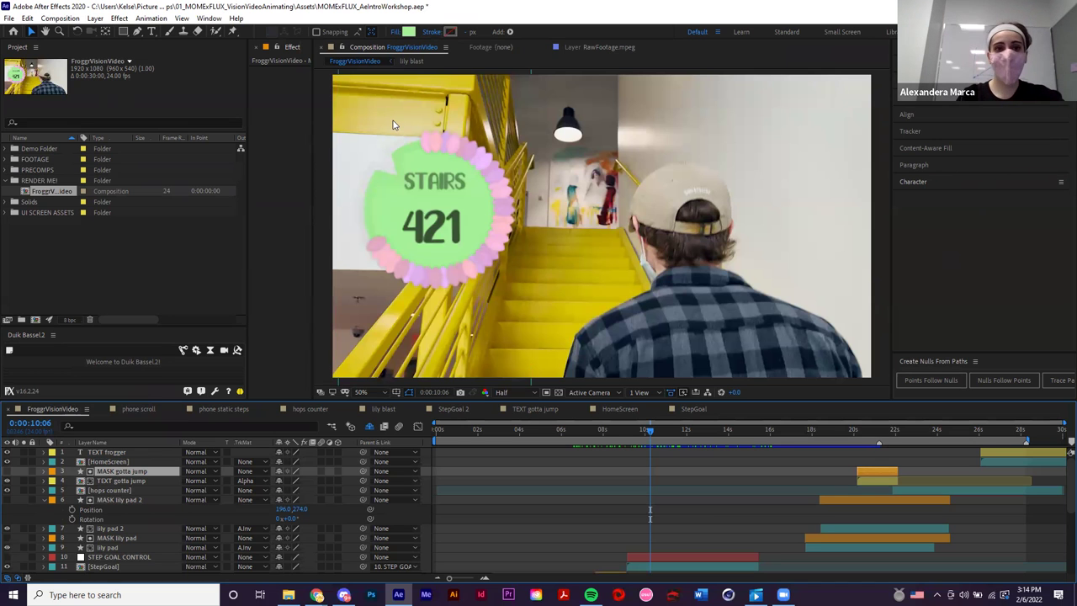
{"action": "left_click_drag", "start_coordinate": [328, 122], "coordinate": [414, 122]}
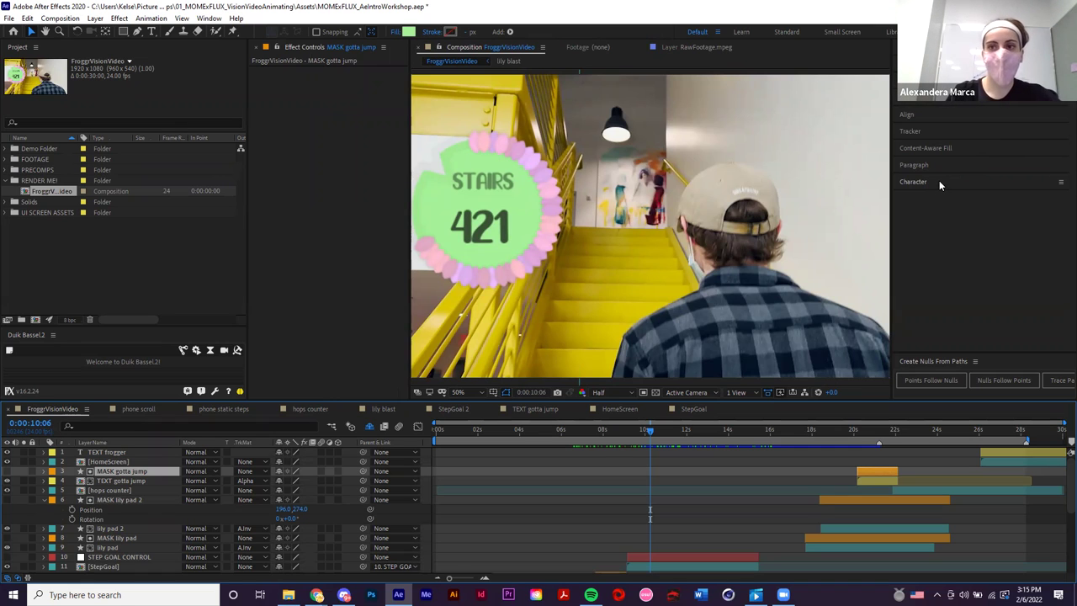
{"action": "left_click", "coordinate": [927, 112]}
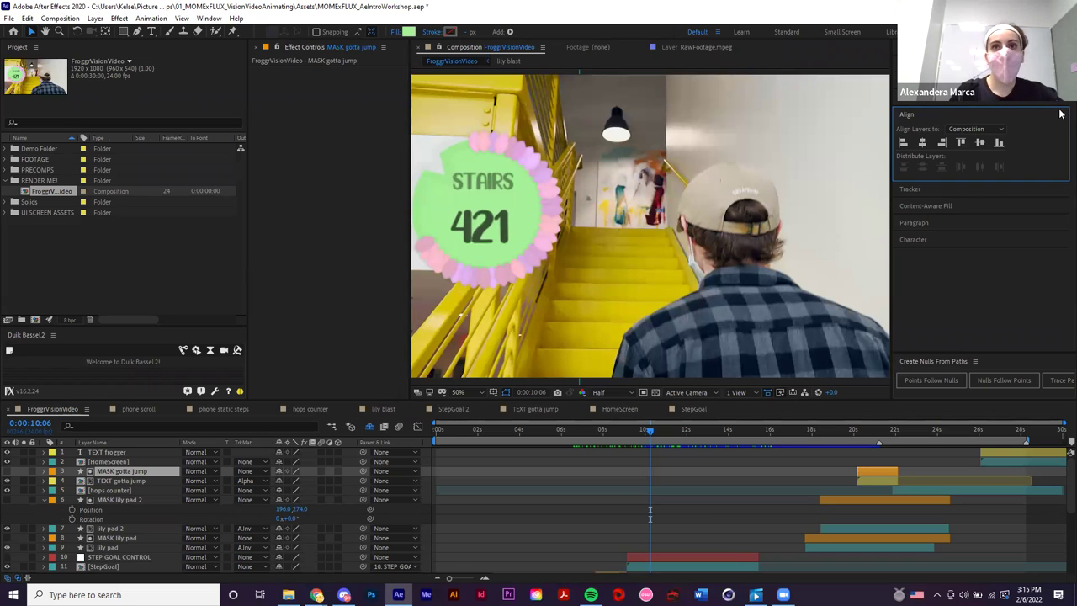
{"action": "left_click", "coordinate": [969, 240]}
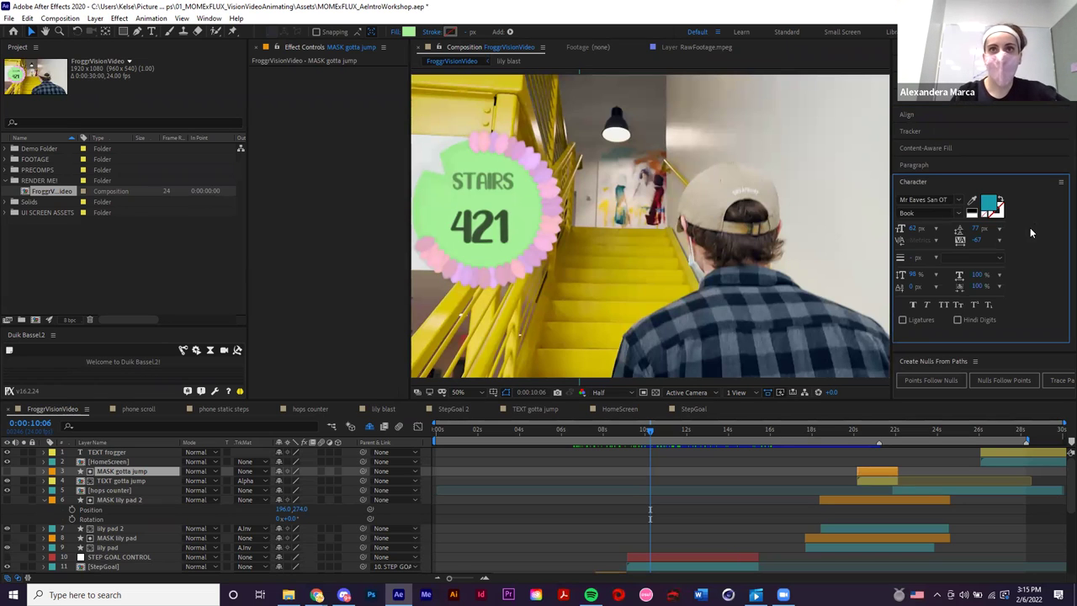
{"action": "left_click", "coordinate": [1058, 186]}
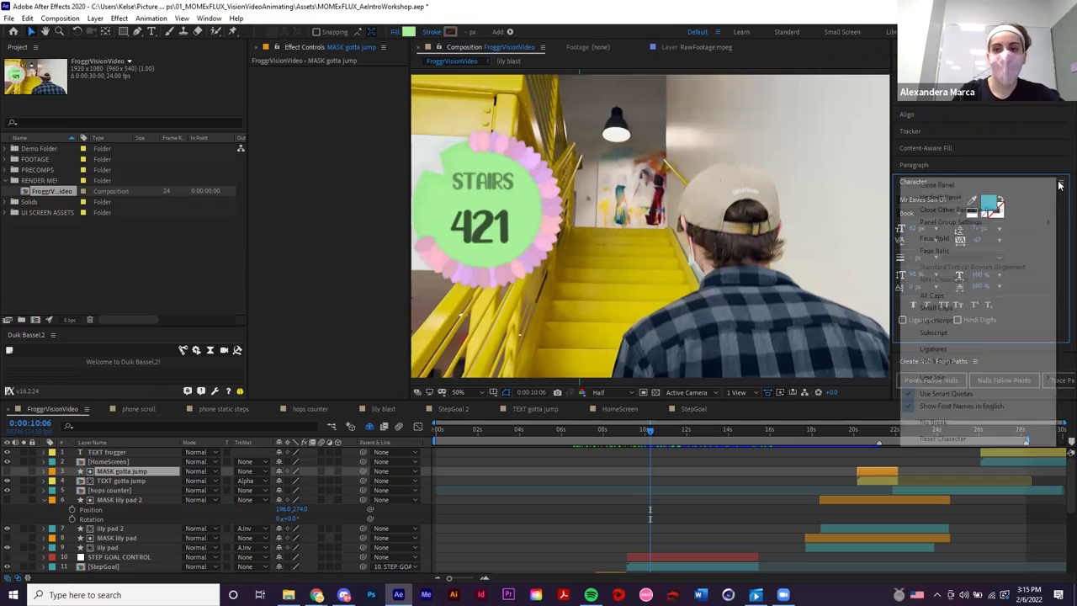
{"action": "left_click", "coordinate": [1059, 178]}
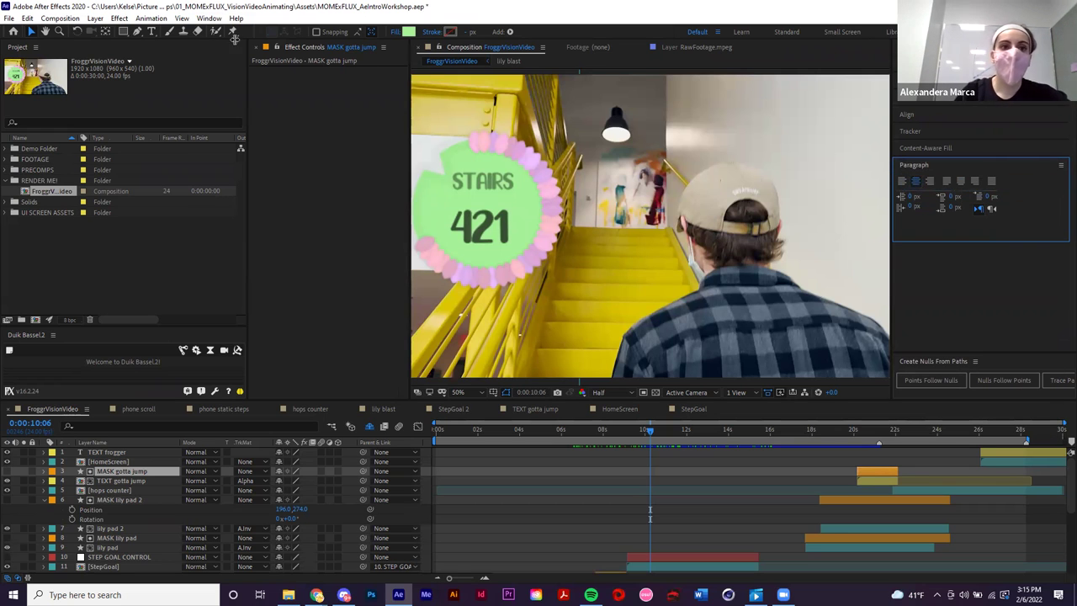
{"action": "left_click", "coordinate": [209, 19]}
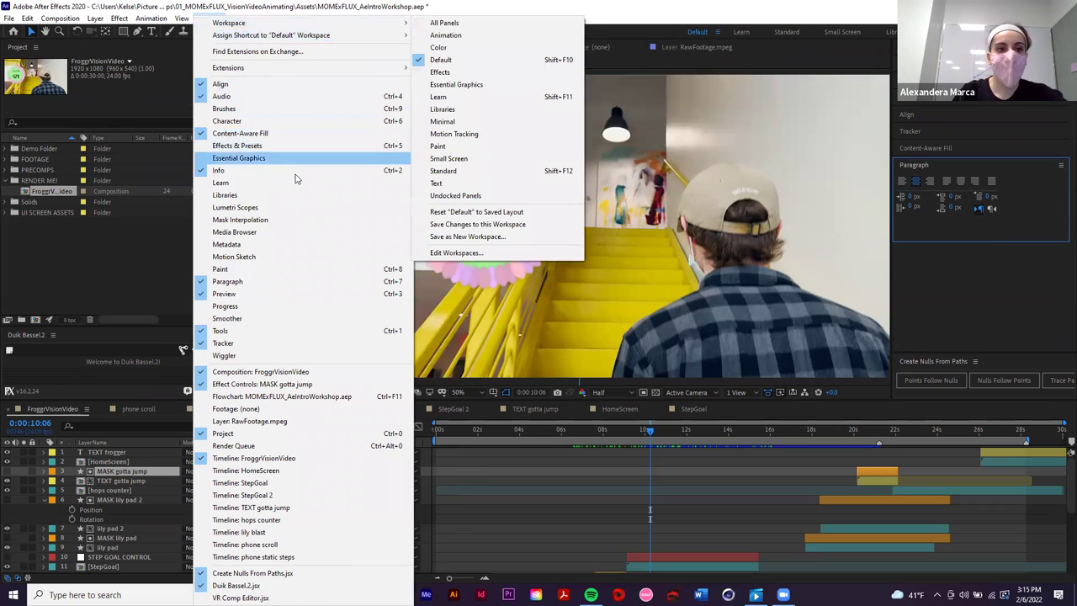
{"action": "left_click", "coordinate": [300, 125]}
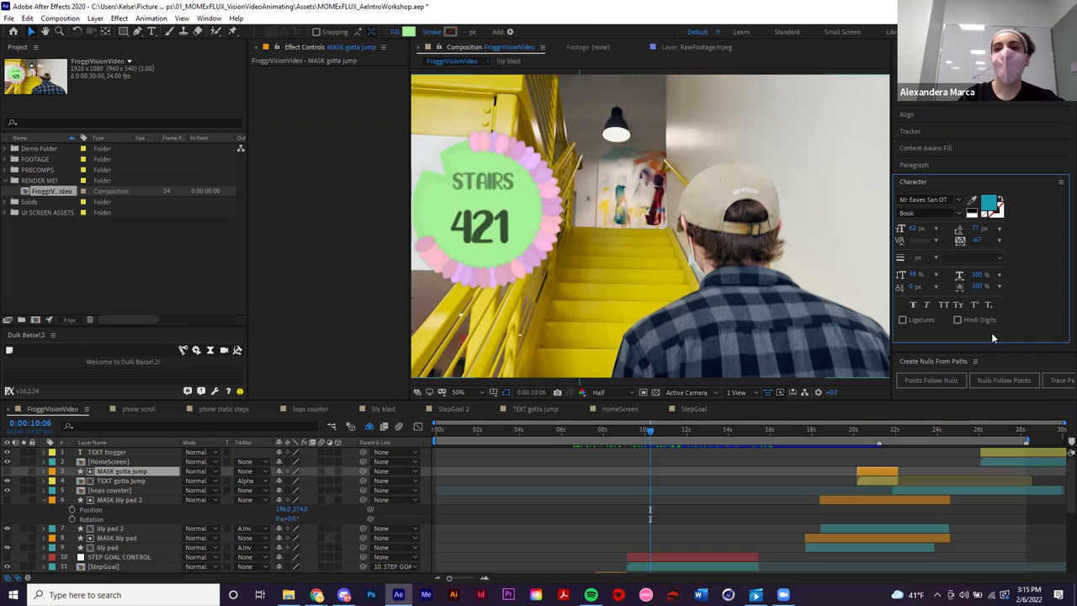
{"action": "left_click_drag", "start_coordinate": [925, 181], "coordinate": [328, 278]}
{"action": "left_click_drag", "start_coordinate": [358, 56], "coordinate": [1029, 168]}
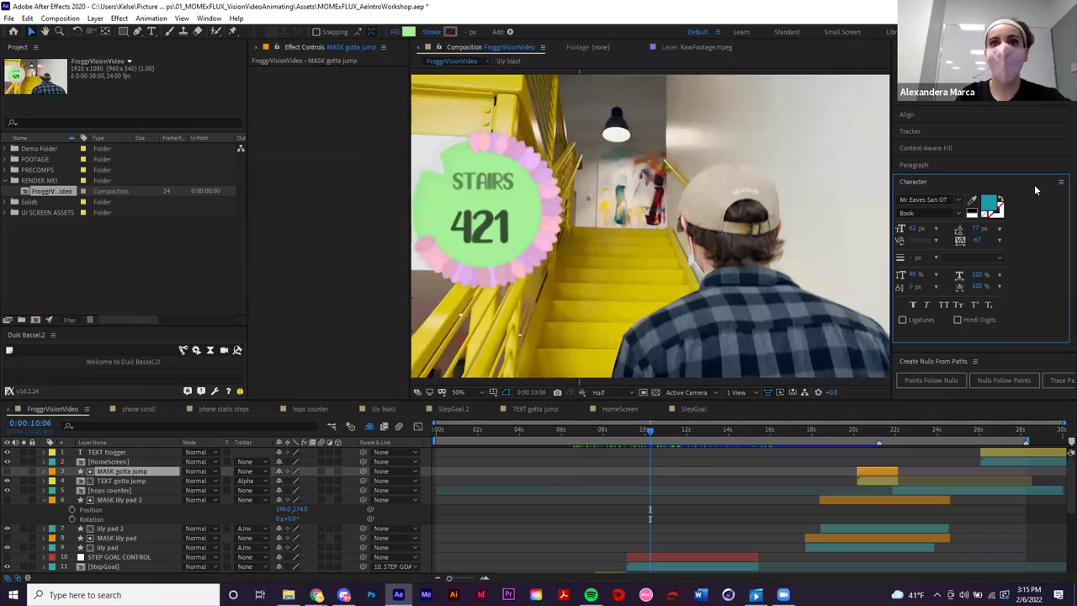
{"action": "left_click", "coordinate": [1061, 181]}
{"action": "left_click", "coordinate": [364, 180]}
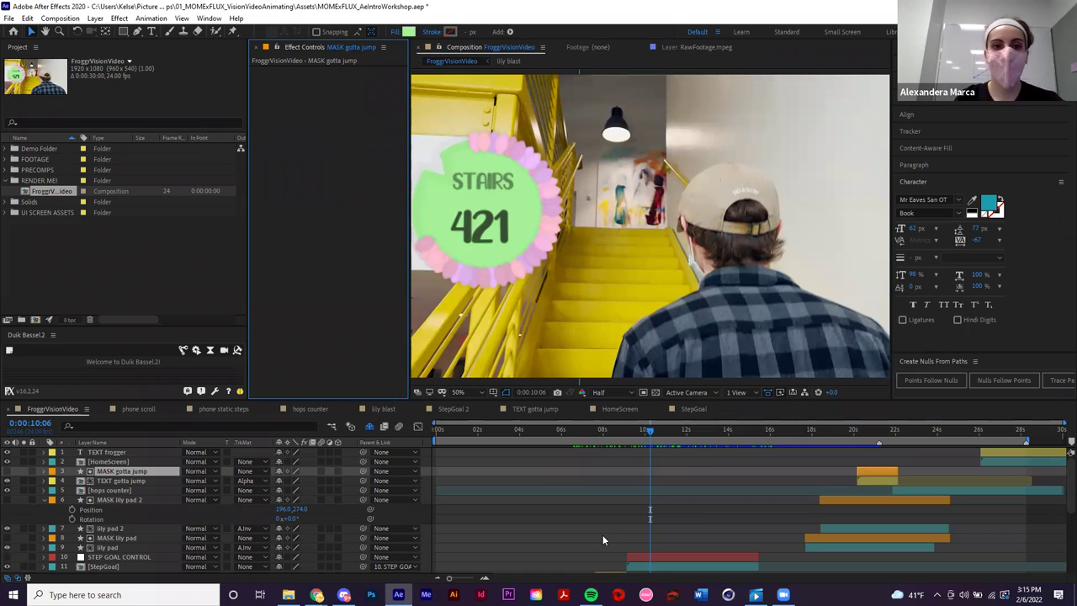
- Widen Effect Controls, move to frame 0:00:11:04, and select the STEP GOAL CONTROL layer
{"action": "left_click_drag", "start_coordinate": [410, 377], "coordinate": [507, 377]}
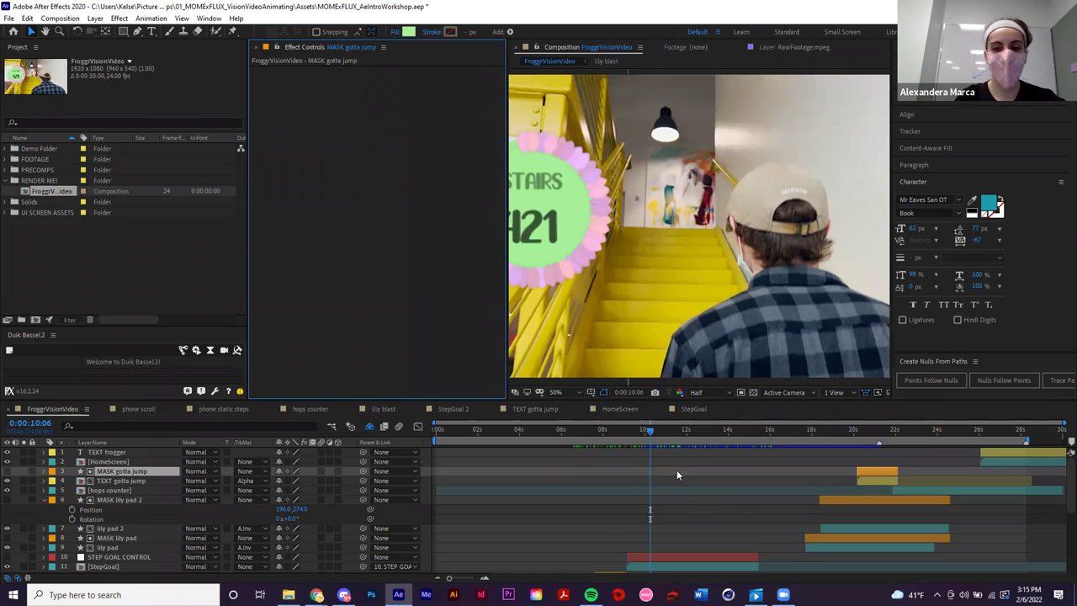
{"action": "left_click_drag", "start_coordinate": [650, 429], "coordinate": [669, 429]}
{"action": "left_click_drag", "start_coordinate": [658, 254], "coordinate": [728, 274]}
{"action": "left_click", "coordinate": [707, 555]}
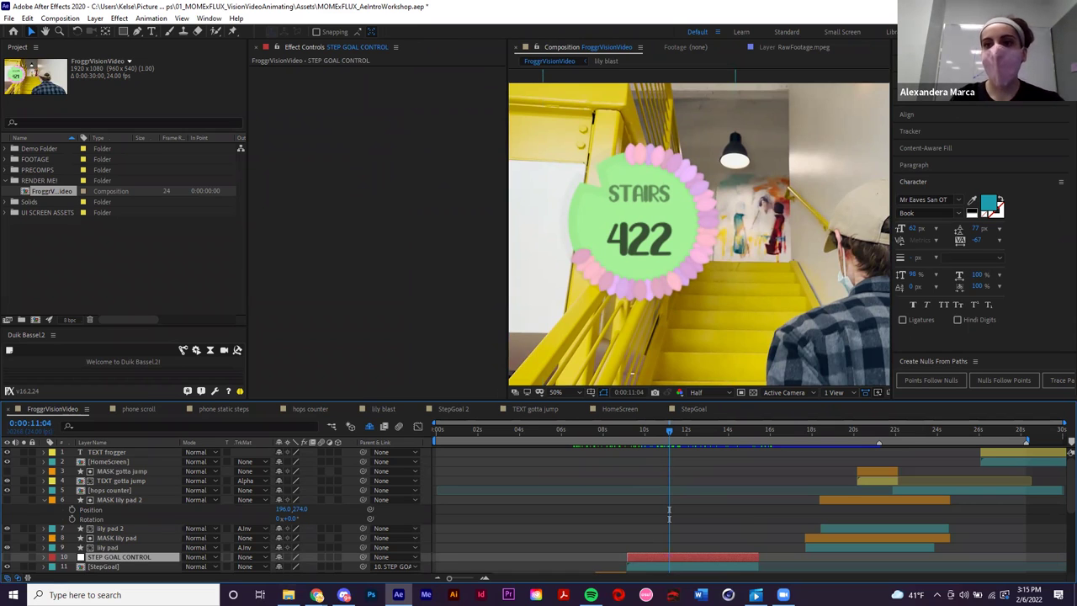
- Search Effects & Presets for 'gauss' and apply Gaussian Blur to the StepGoal layer
{"action": "key", "text": "ctrl+5"}
{"action": "left_click", "coordinate": [929, 116]}
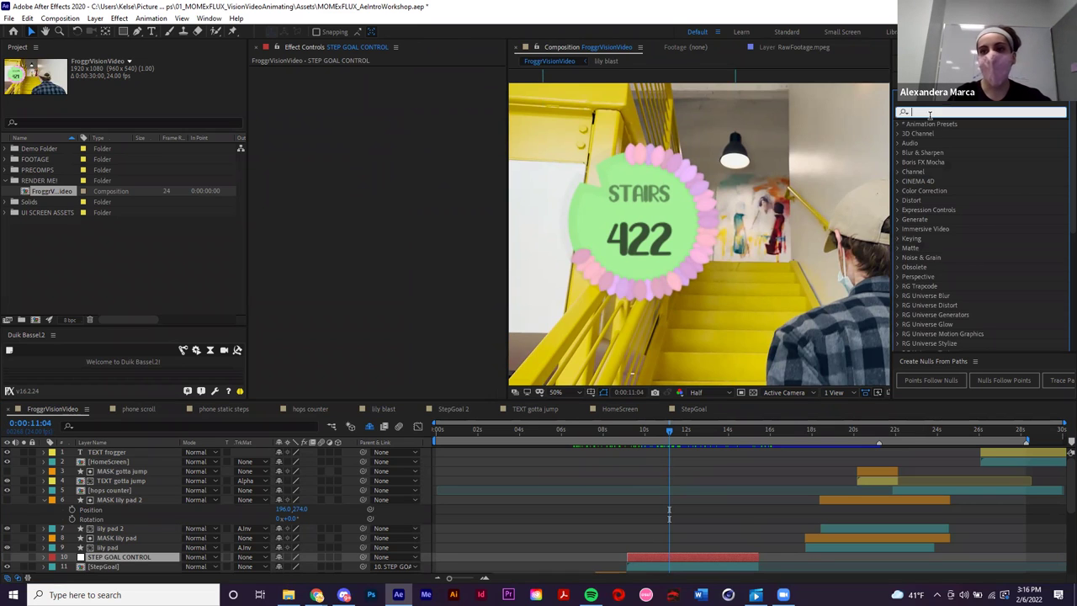
{"action": "type", "text": "gauss"}
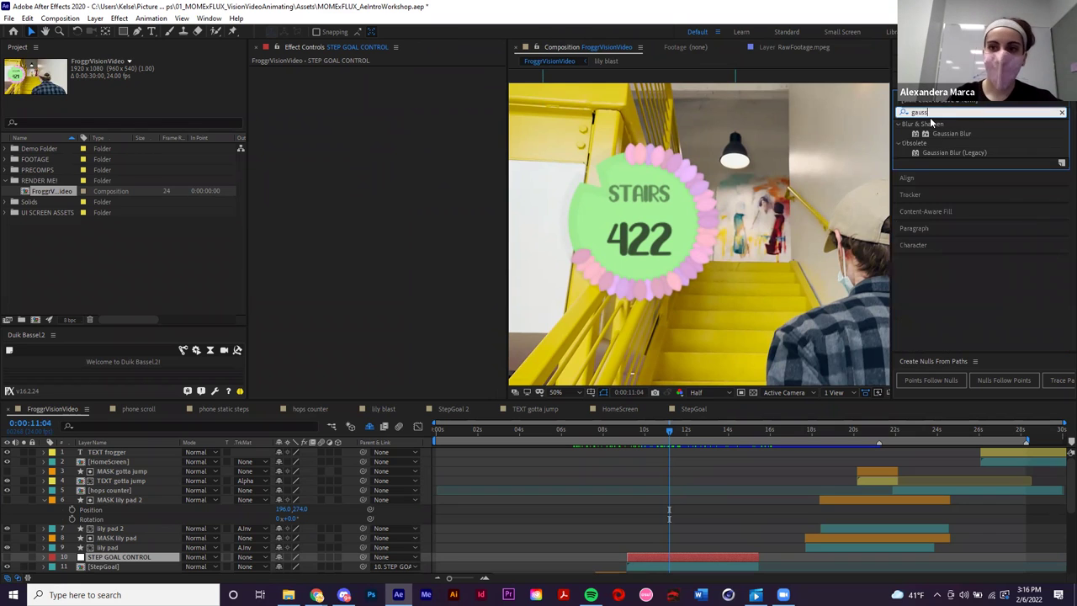
{"action": "left_click_drag", "start_coordinate": [950, 132], "coordinate": [731, 566]}
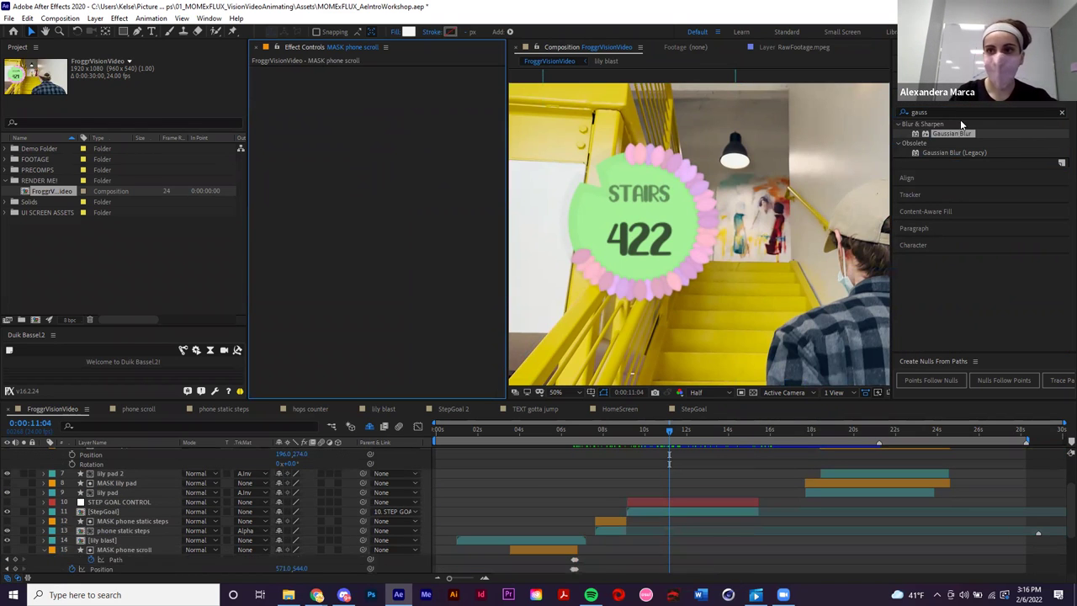
{"action": "left_click_drag", "start_coordinate": [952, 133], "coordinate": [730, 508]}
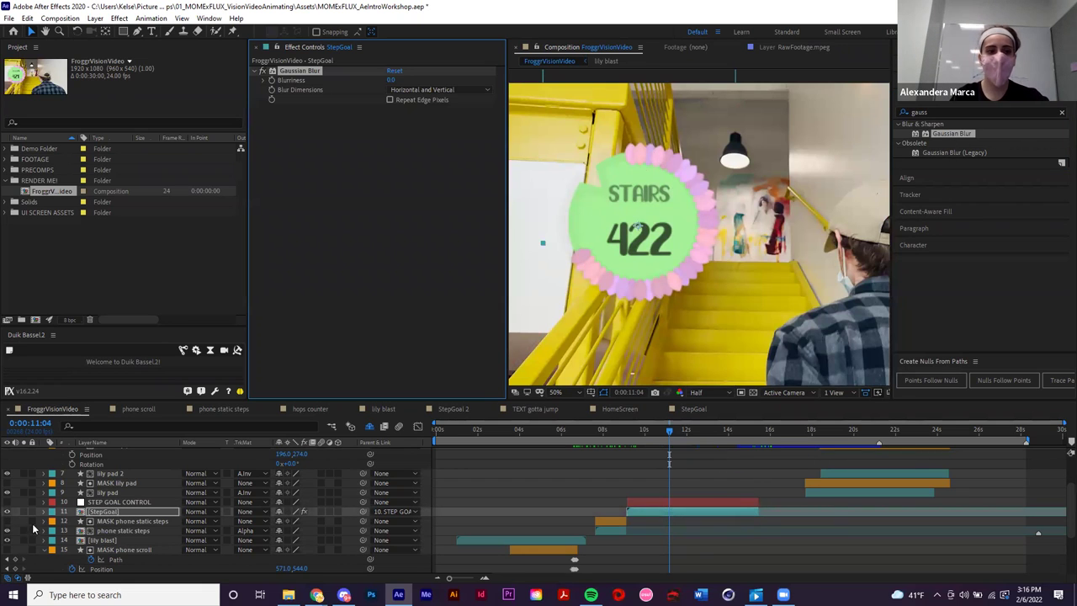
{"action": "left_click", "coordinate": [6, 511]}
{"action": "left_click", "coordinate": [7, 512]}
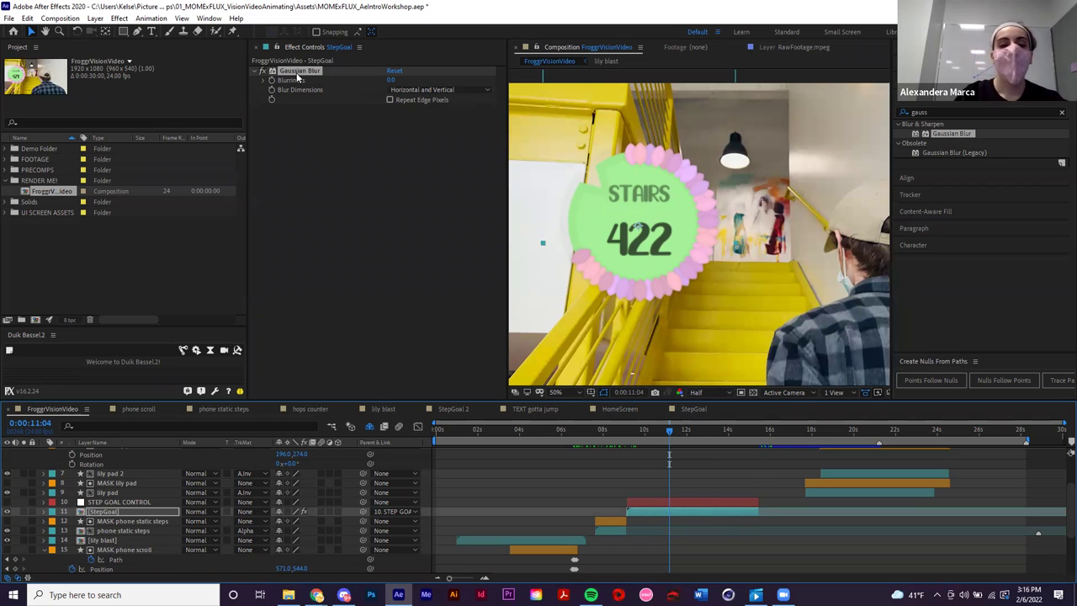
{"action": "left_click", "coordinate": [364, 70]}
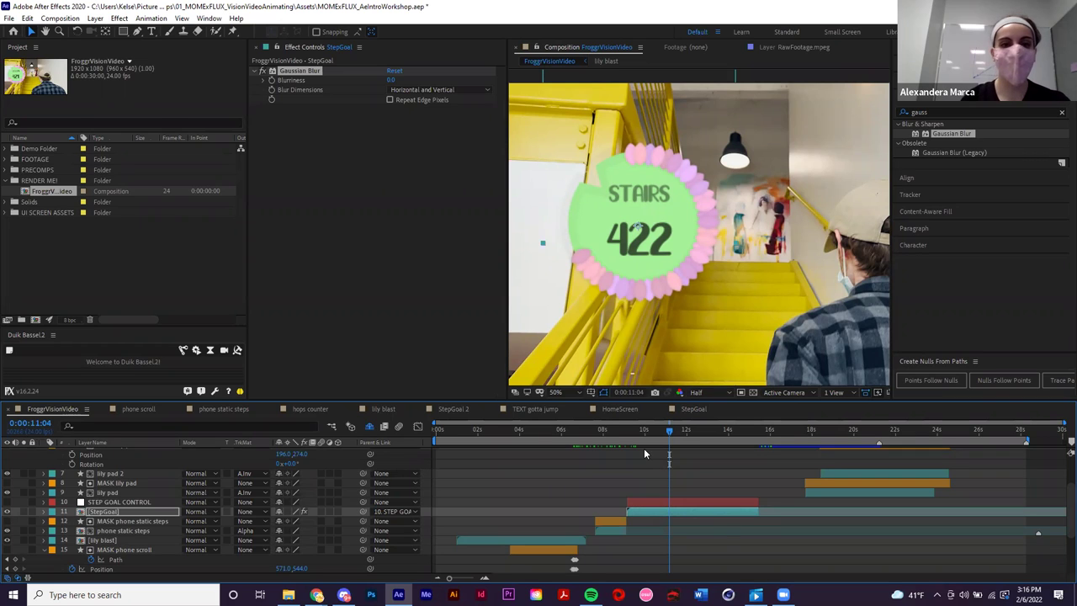
{"action": "left_click", "coordinate": [345, 207]}
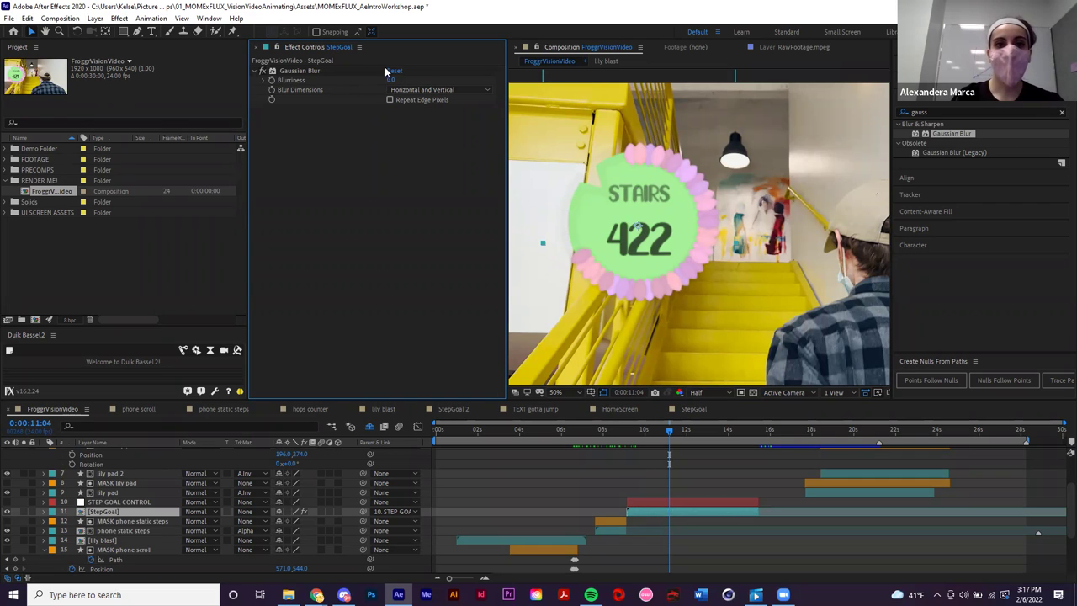
- Scrub Gaussian Blur blurriness up, reset it to 0, then enter a value of 550
{"action": "left_click_drag", "start_coordinate": [390, 80], "coordinate": [492, 87]}
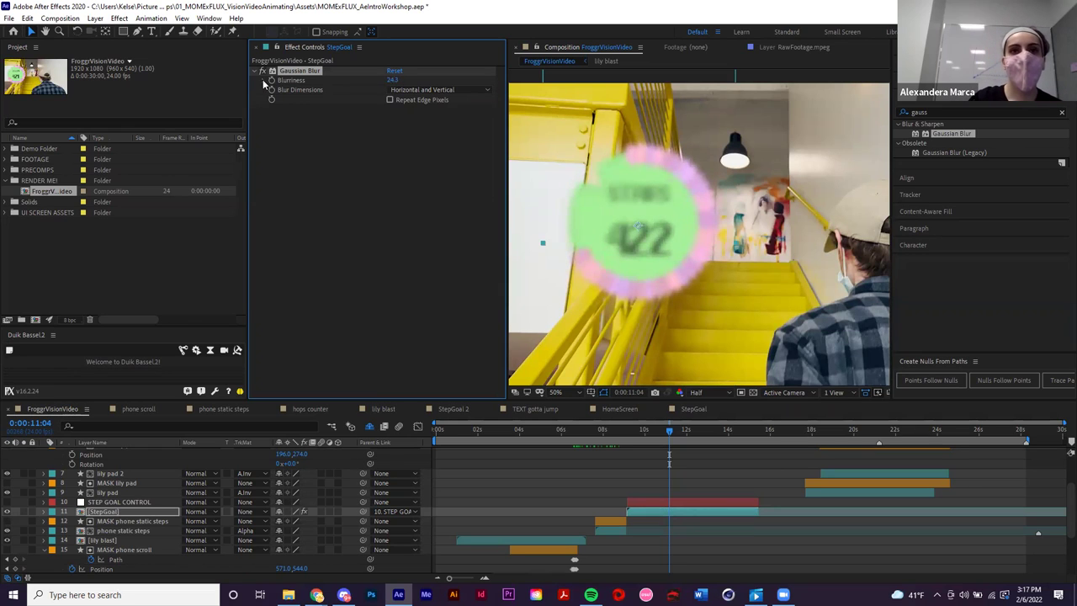
{"action": "left_click", "coordinate": [263, 80]}
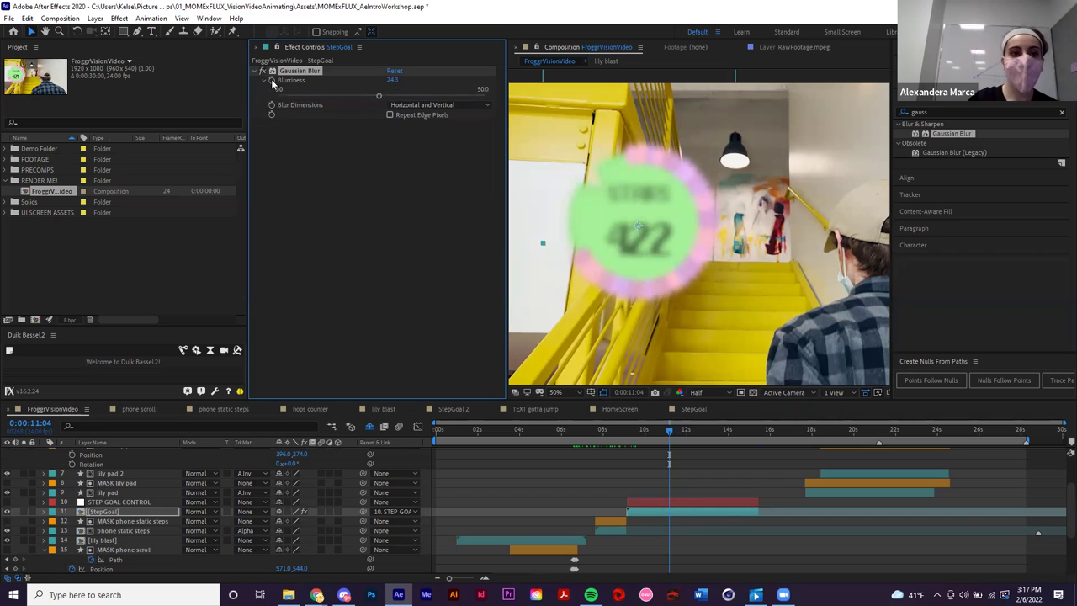
{"action": "left_click_drag", "start_coordinate": [393, 96], "coordinate": [497, 91]}
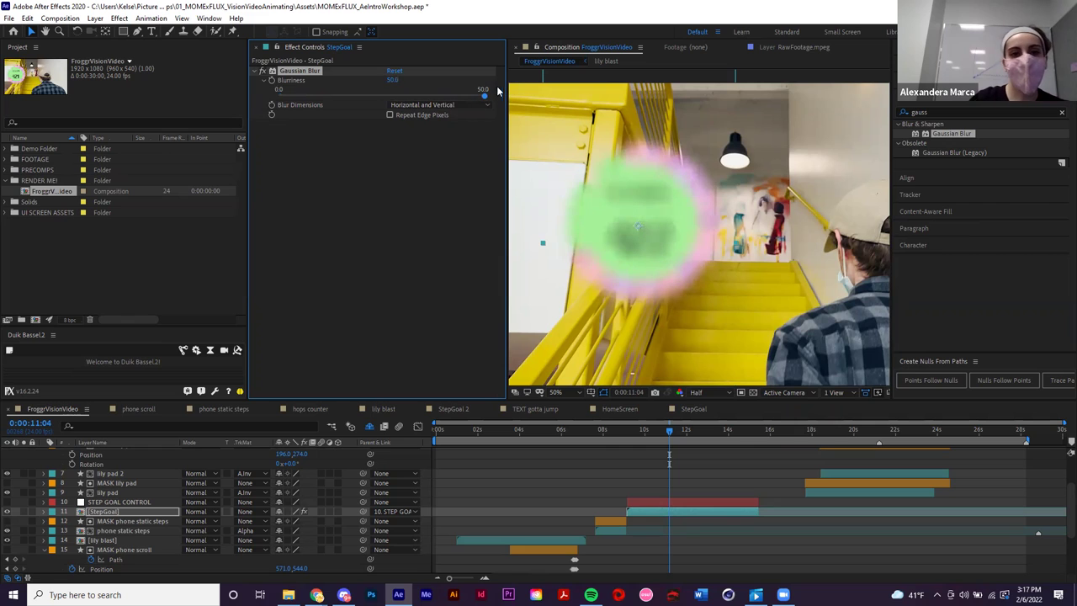
{"action": "left_click", "coordinate": [266, 80]}
{"action": "left_click", "coordinate": [392, 79]}
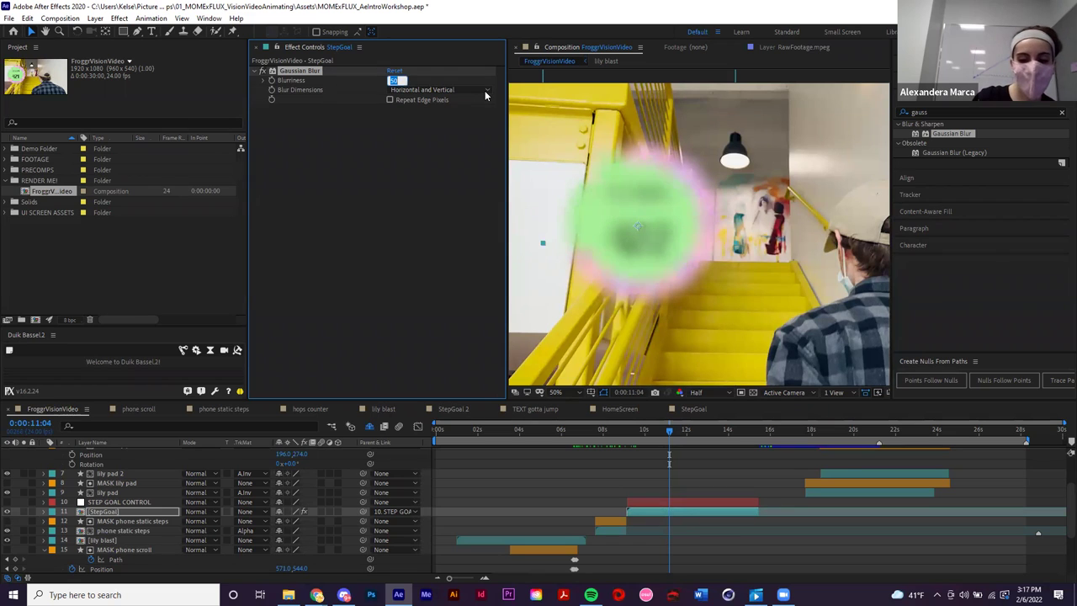
{"action": "type", "text": "550"}
{"action": "key", "text": "Return"}
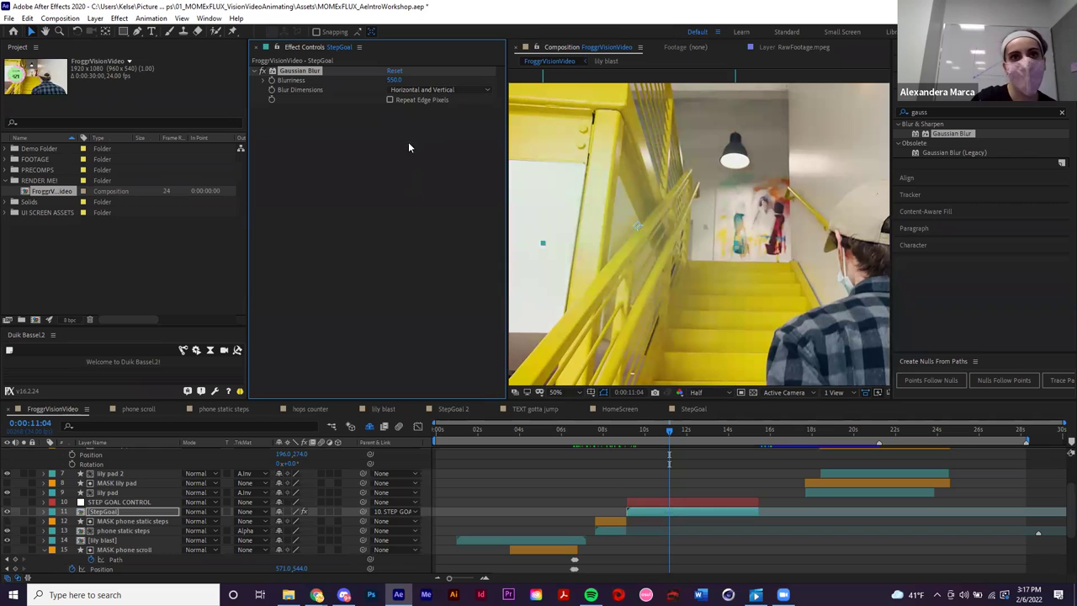
- Scrub blurriness between roughly 524 and 618, then enter 200 and finally 100
{"action": "left_click_drag", "start_coordinate": [392, 80], "coordinate": [265, 93]}
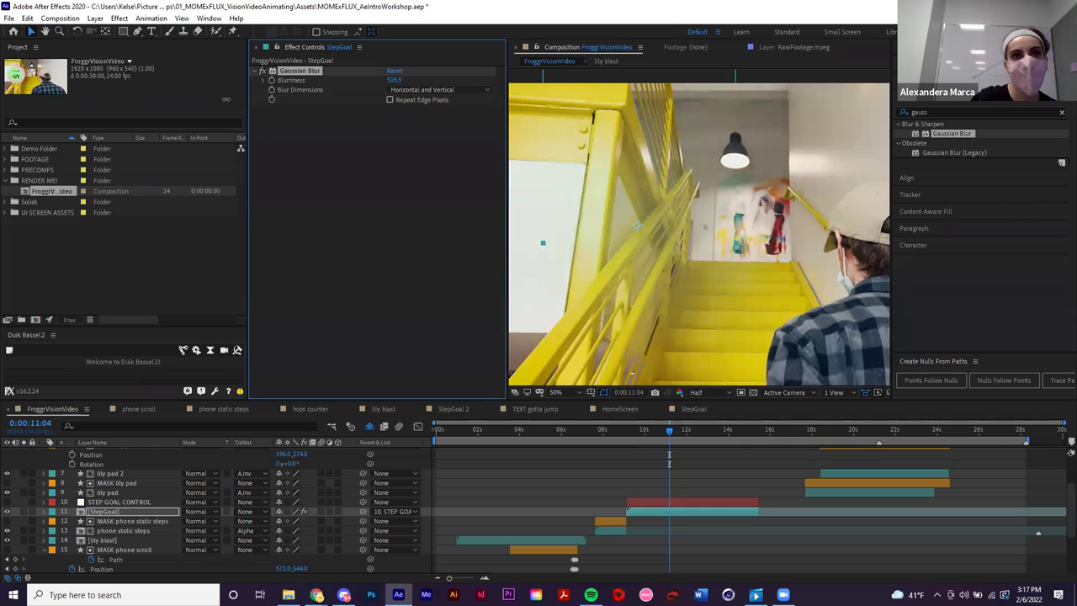
{"action": "left_click_drag", "start_coordinate": [394, 80], "coordinate": [61, 115]}
{"action": "left_click_drag", "start_coordinate": [339, 98], "coordinate": [838, 72]}
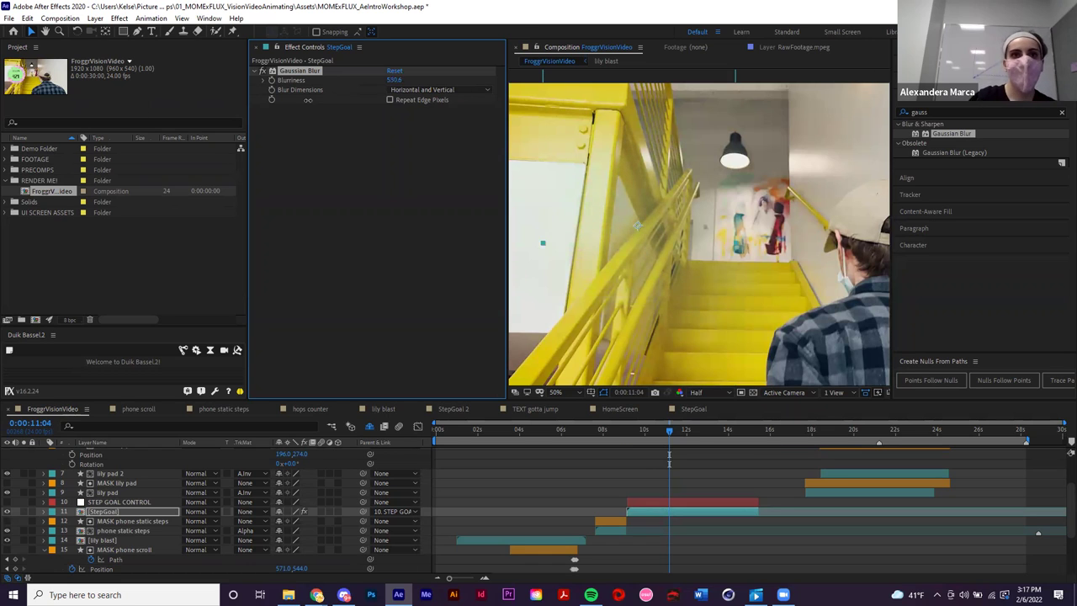
{"action": "left_click", "coordinate": [393, 79]}
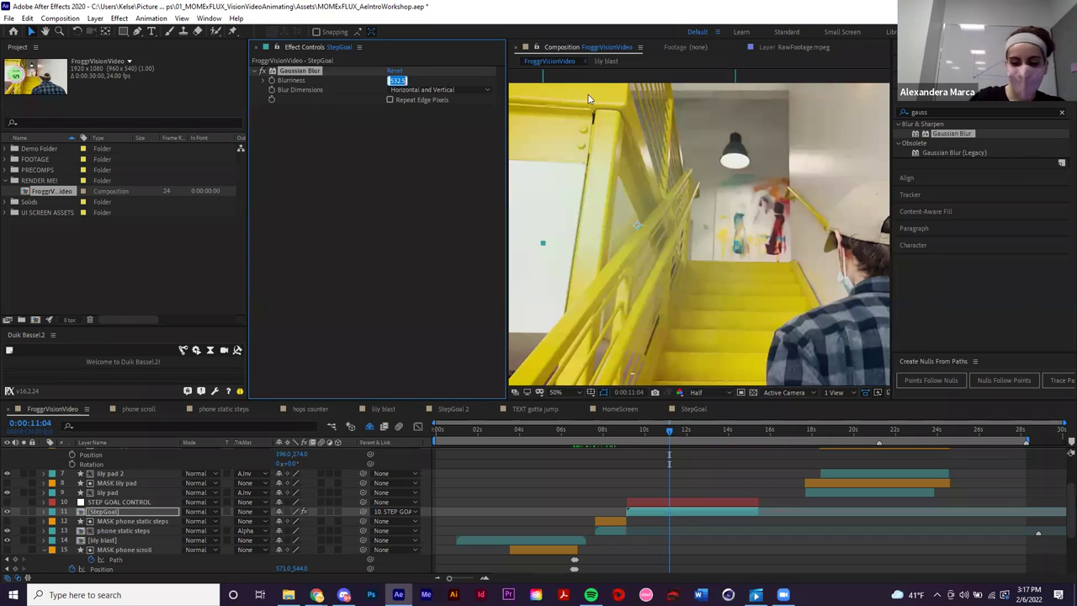
{"action": "type", "text": "200"}
{"action": "key", "text": "Return"}
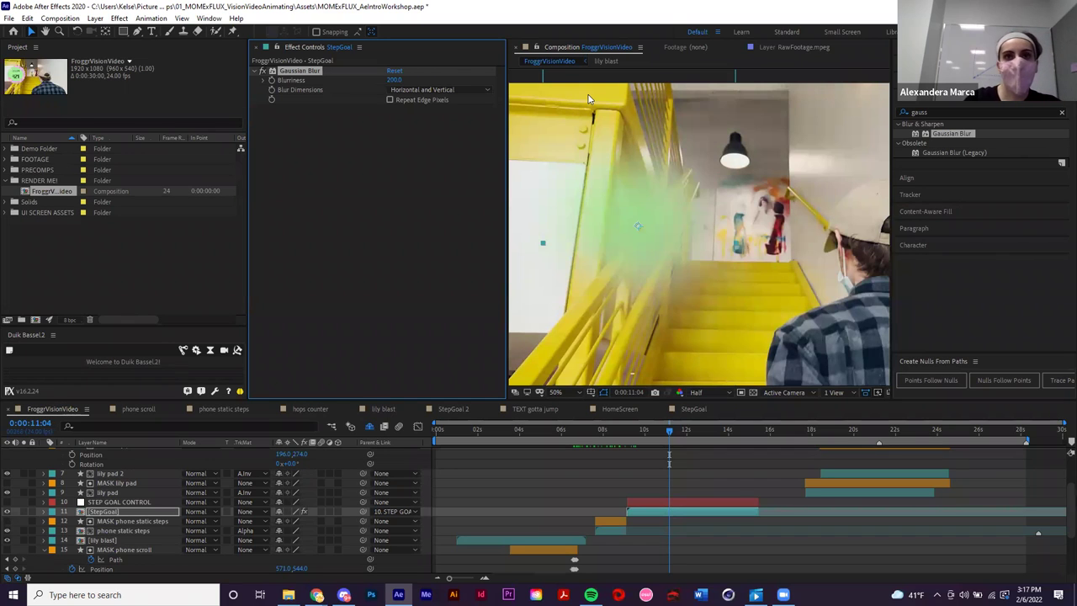
{"action": "left_click", "coordinate": [399, 78]}
{"action": "left_click", "coordinate": [397, 79]}
{"action": "type", "text": "100"}
{"action": "key", "text": "Return"}
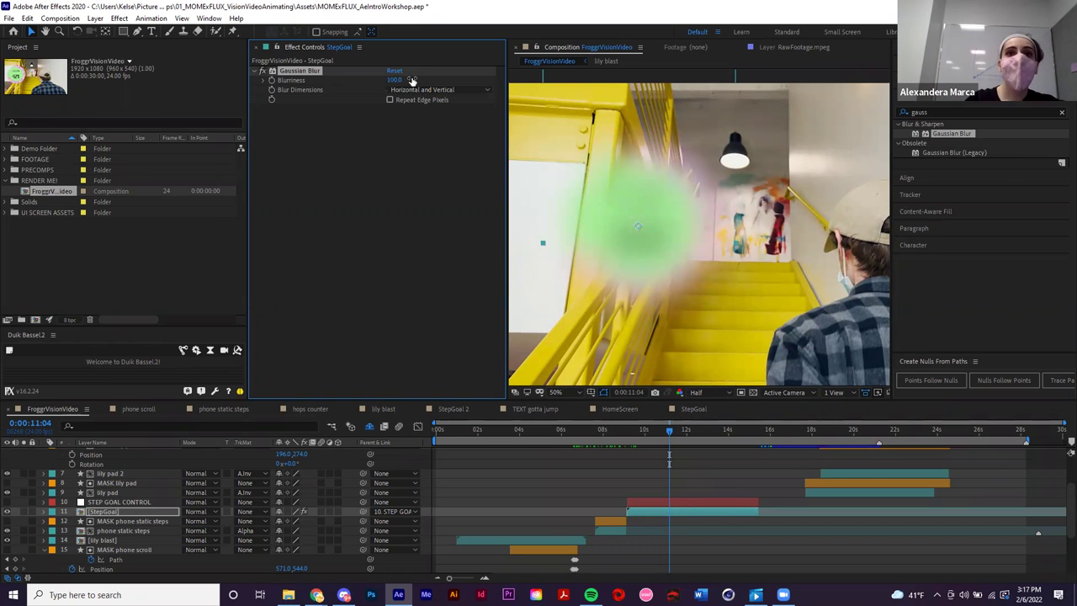
- Compare the STAIRS 422 badge with Gaussian Blur on and off, leave it off, and expand StepGoal
{"action": "left_click", "coordinate": [263, 70]}
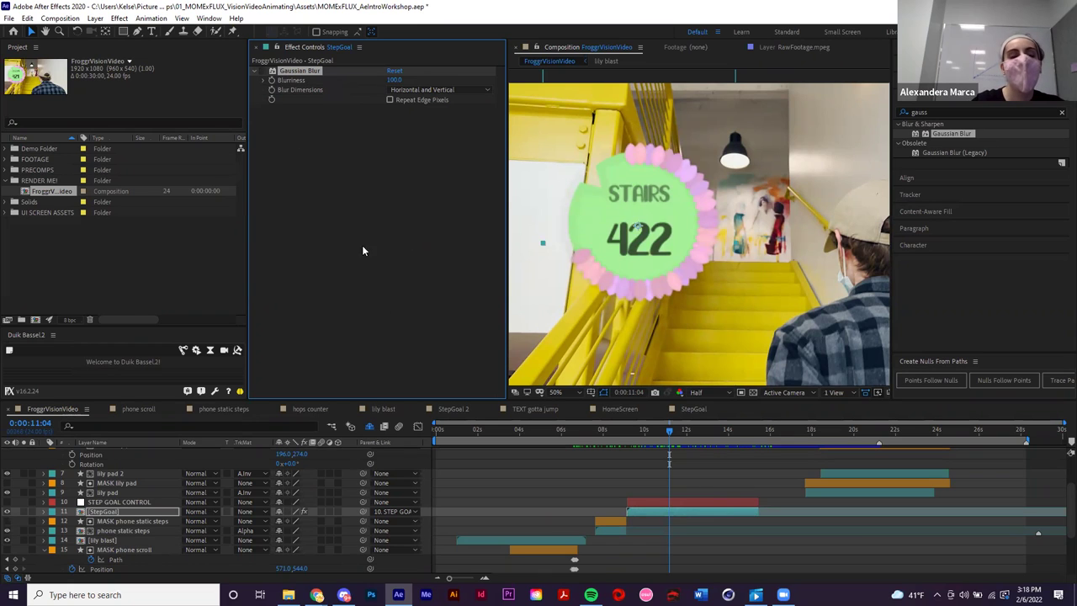
{"action": "left_click", "coordinate": [265, 72]}
{"action": "left_click", "coordinate": [266, 71]}
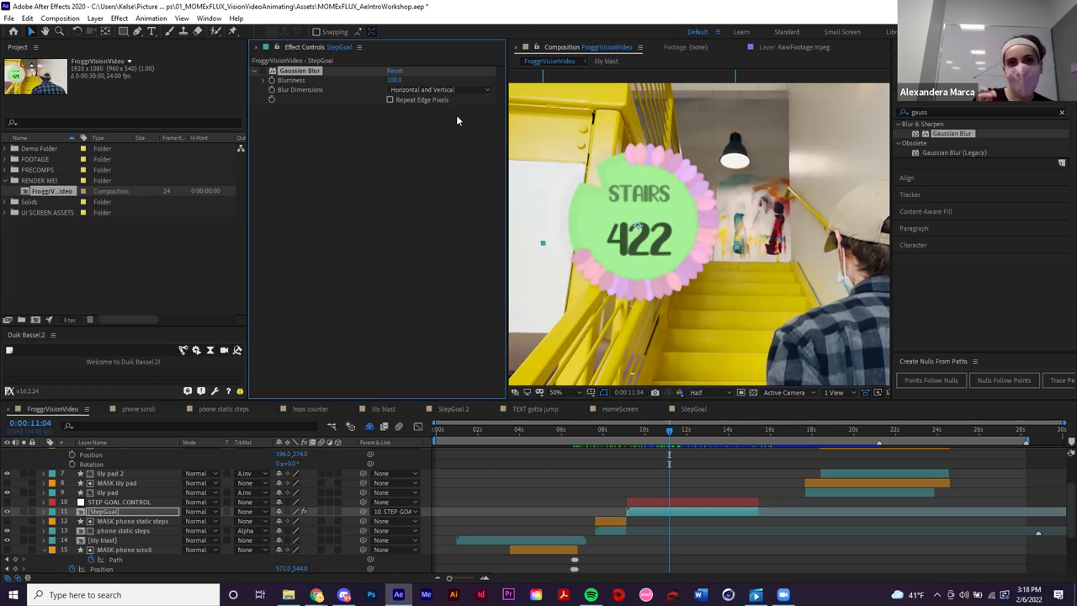
{"action": "left_click", "coordinate": [263, 71]}
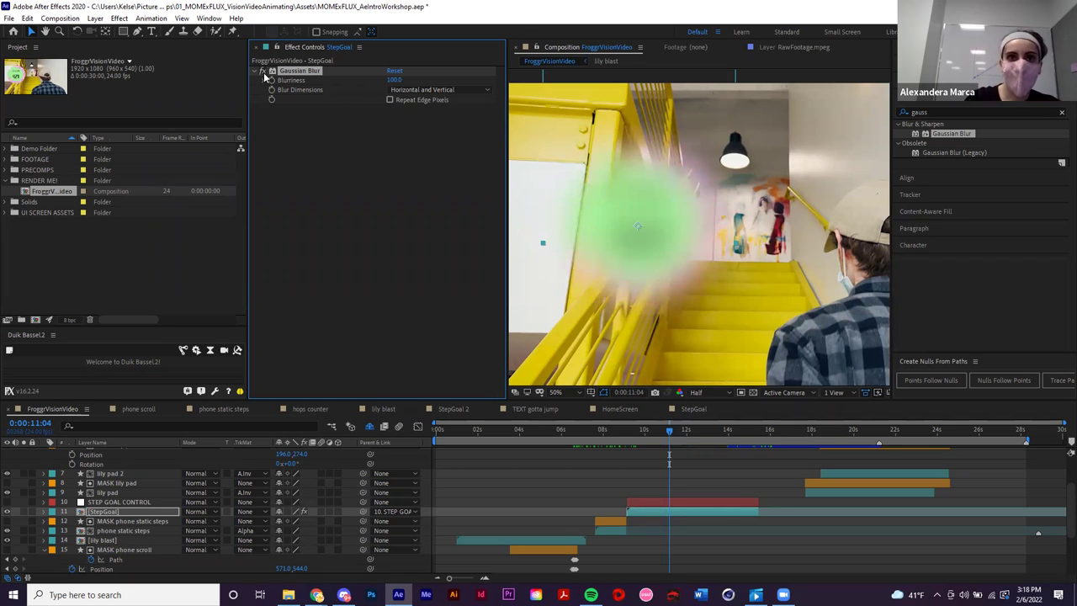
{"action": "left_click", "coordinate": [263, 72]}
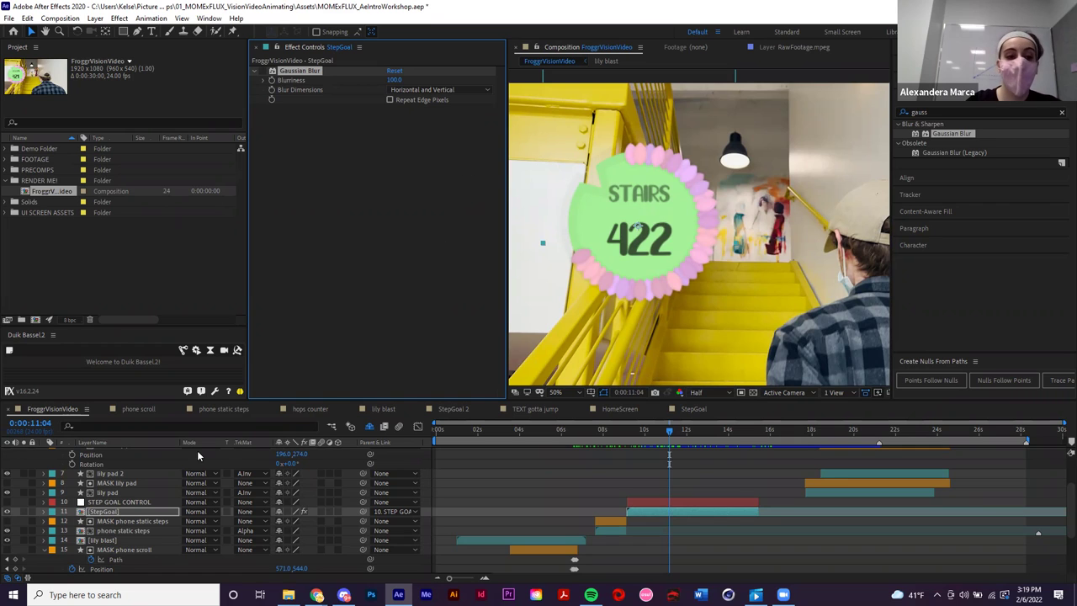
{"action": "left_click", "coordinate": [44, 511]}
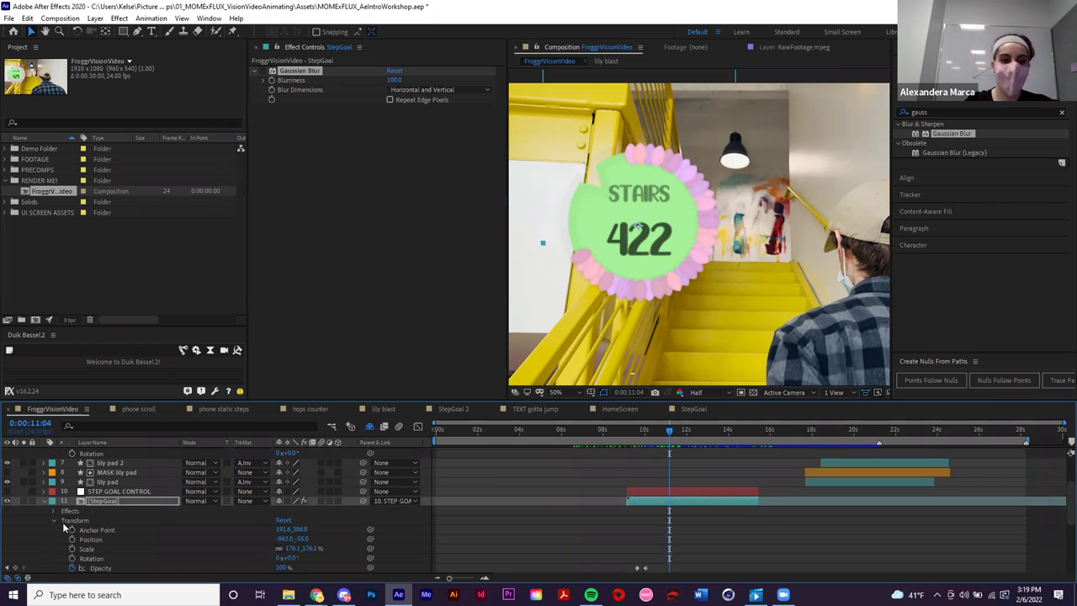
- Collapse StepGoal, show only its Rotation (0x+0.0°), and jump to its out point at 0:00:15:10
{"action": "scroll", "coordinate": [176, 531], "scroll_direction": "down", "scroll_amount": 1}
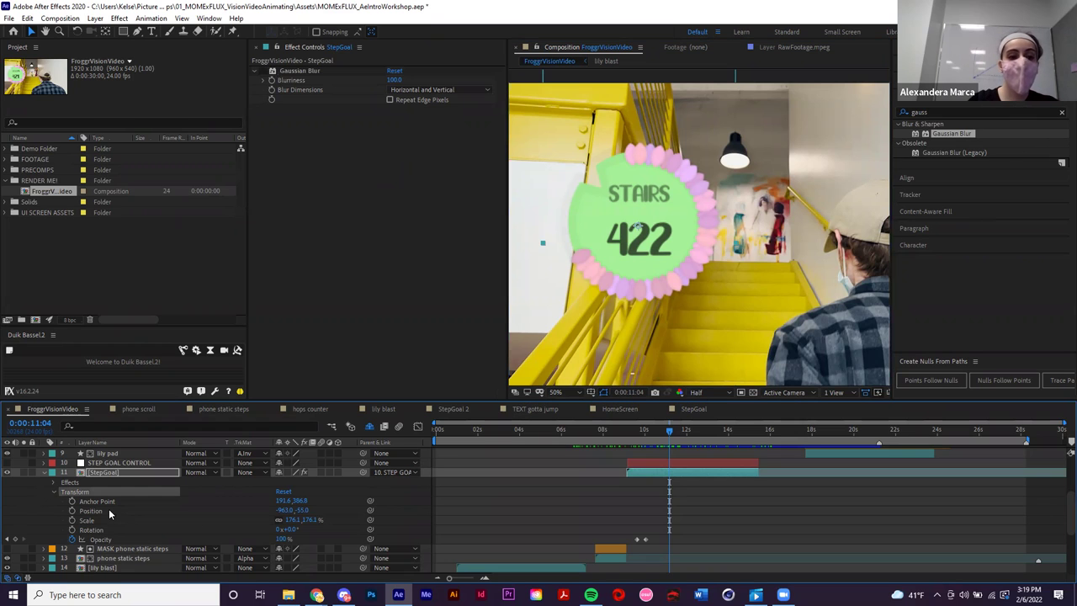
{"action": "left_click", "coordinate": [44, 472]}
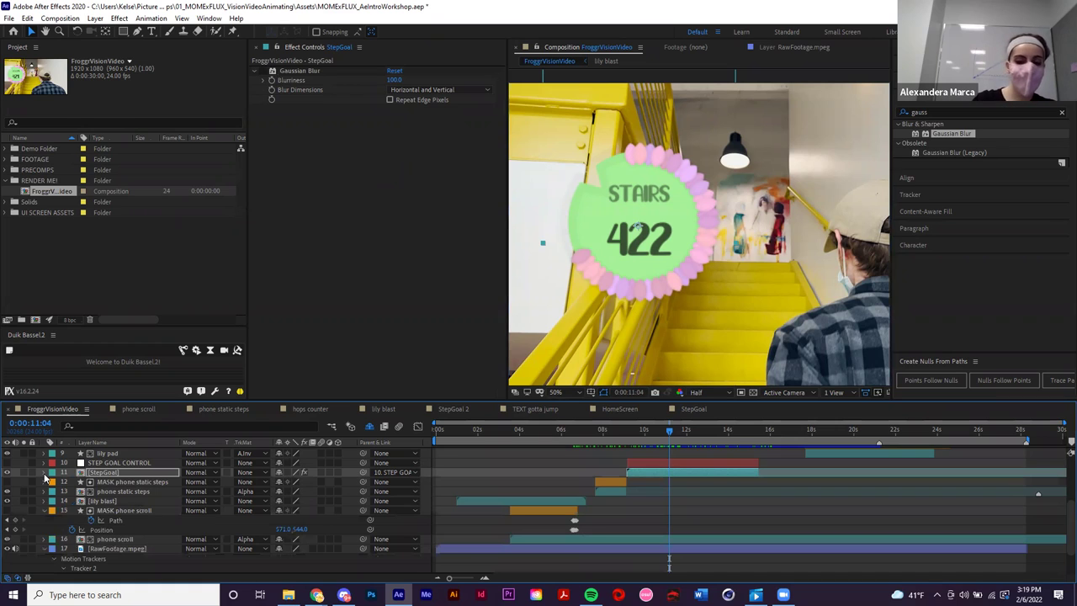
{"action": "key", "text": "p"}
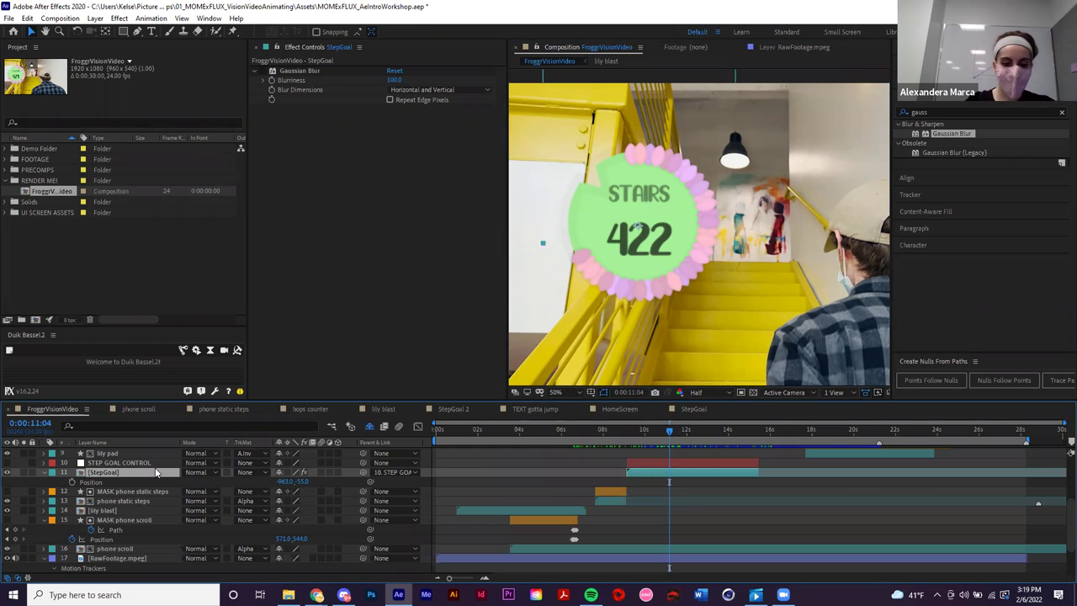
{"action": "key", "text": "r"}
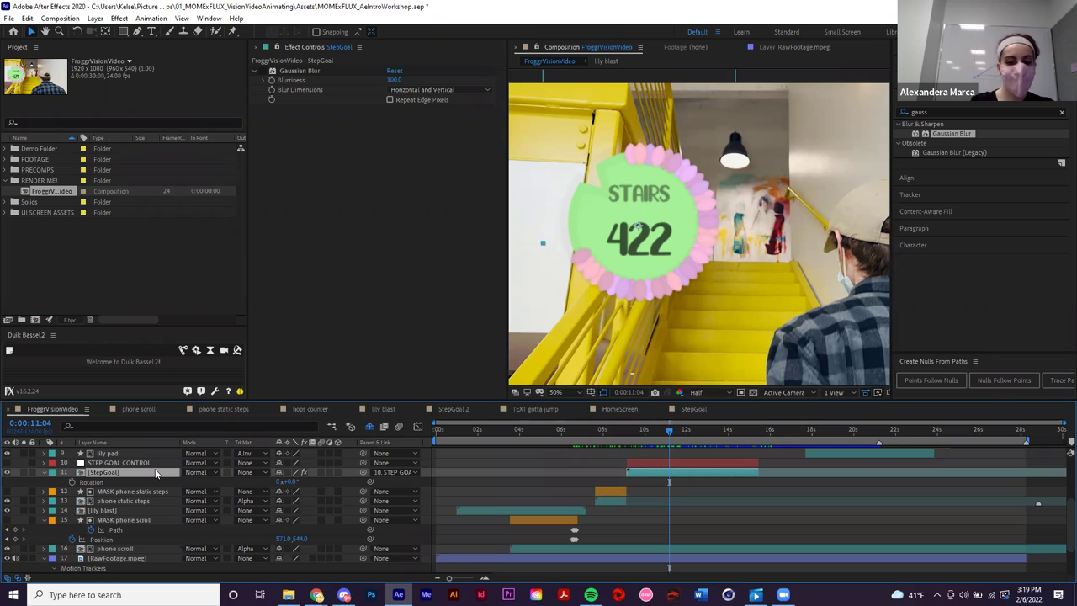
{"action": "key", "text": "o"}
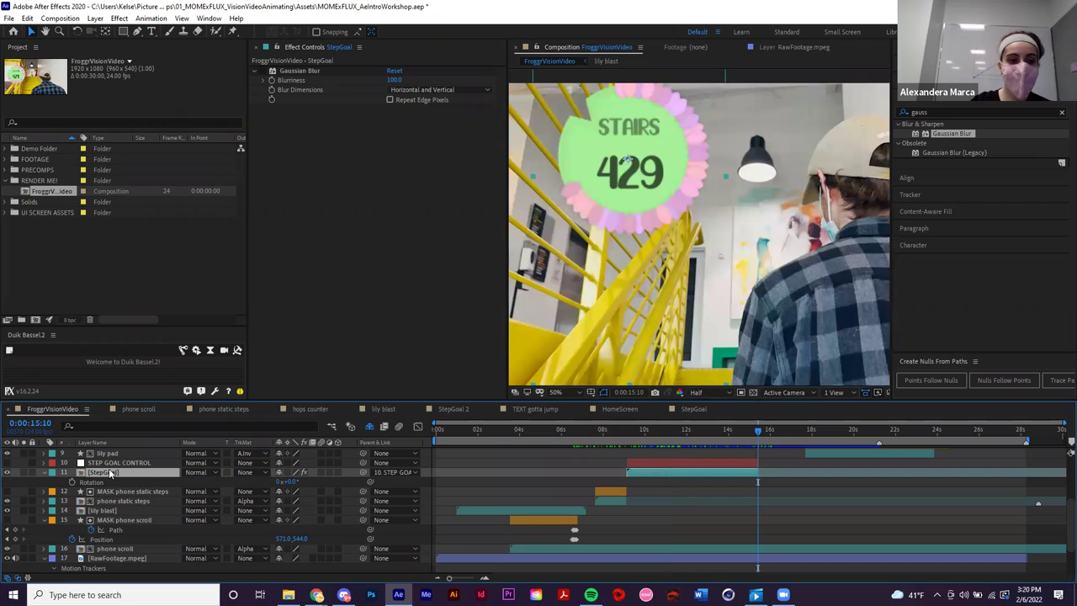
- At 0:00:10:02, reveal StepGoal's Opacity and select its two keyframes
{"action": "left_click", "coordinate": [647, 431]}
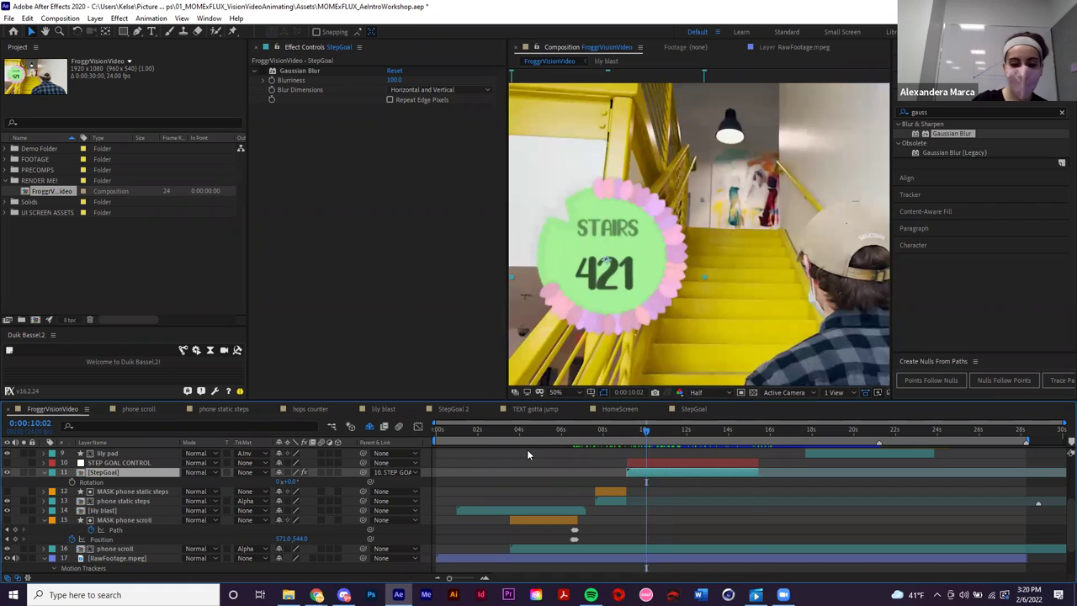
{"action": "key", "text": "t"}
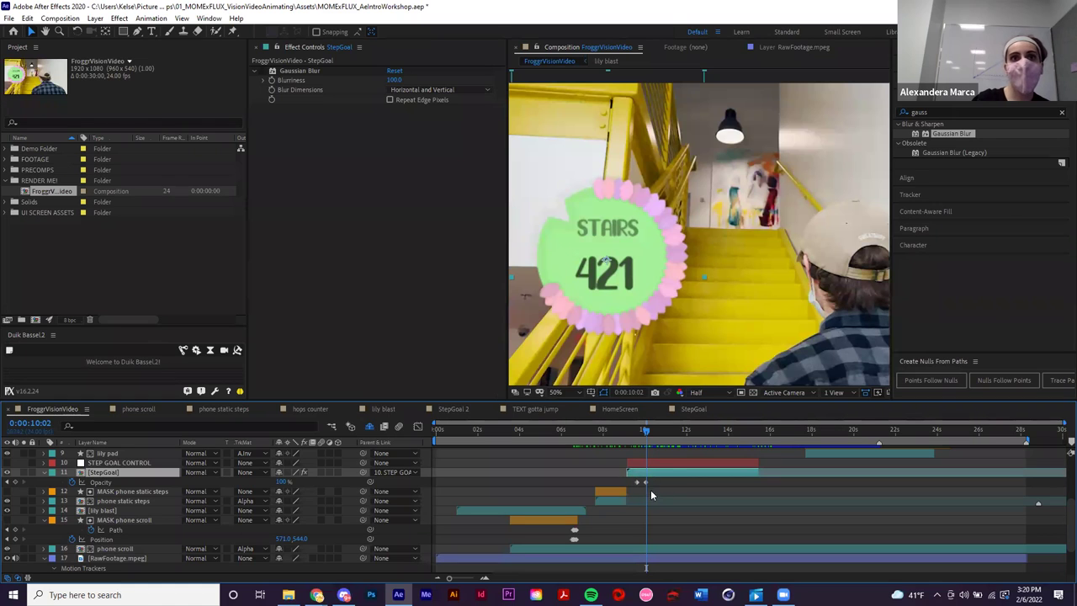
{"action": "left_click_drag", "start_coordinate": [663, 479], "coordinate": [622, 495]}
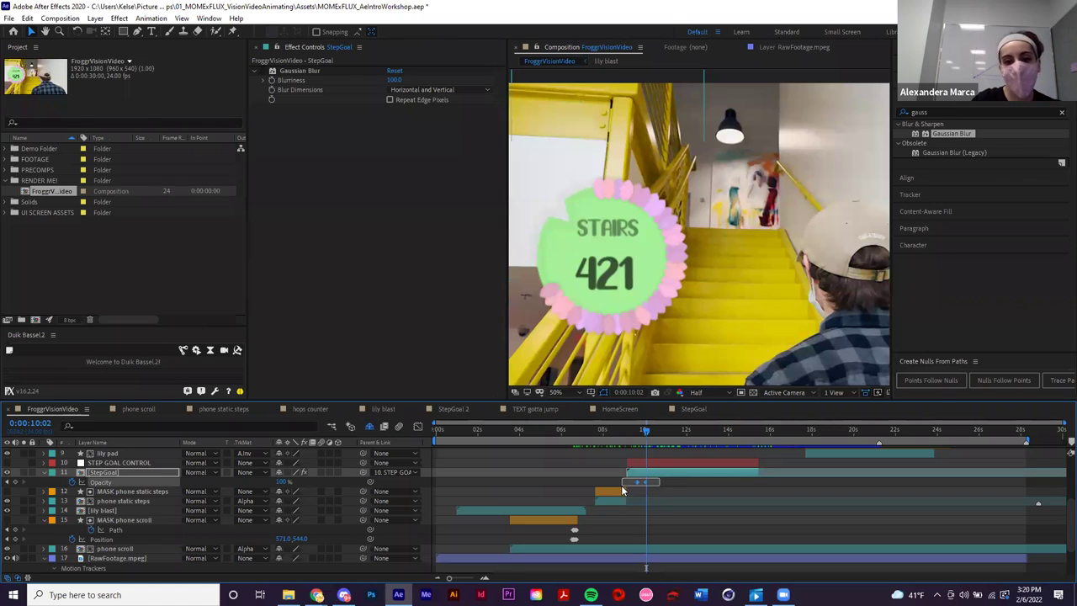
- Select the MASK phone scroll layer and show its Path and Position keyframes
{"action": "left_click", "coordinate": [589, 536]}
{"action": "left_click", "coordinate": [559, 520]}
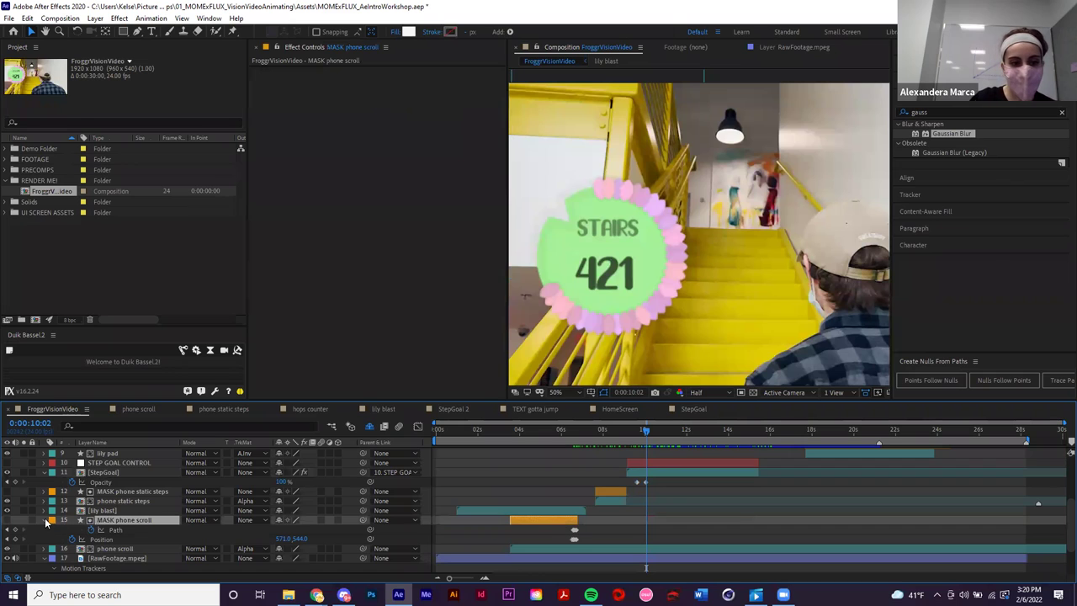
{"action": "key", "text": "u"}
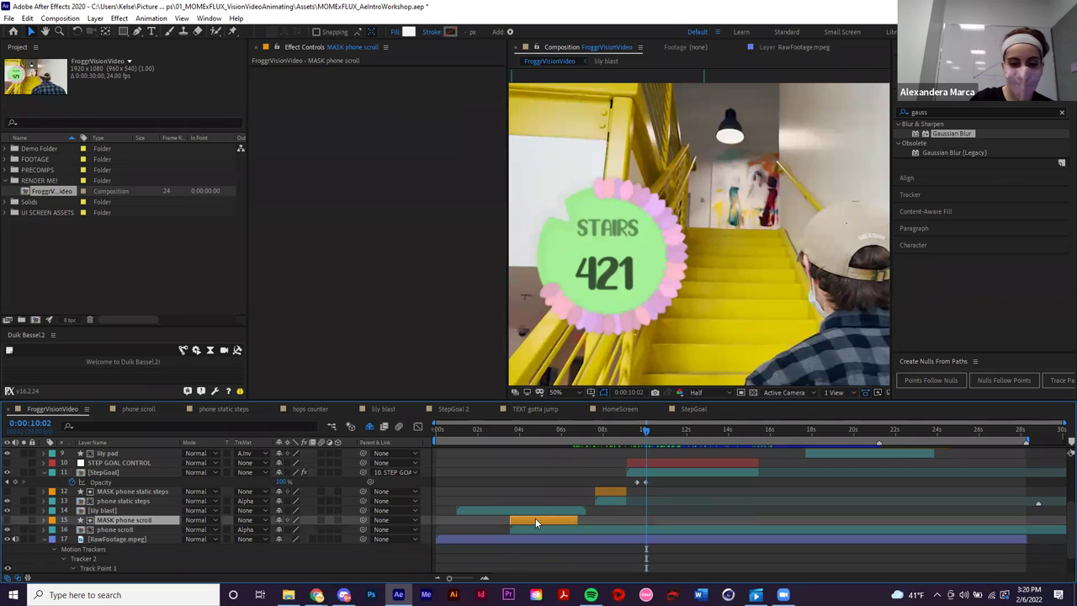
{"action": "key", "text": "u"}
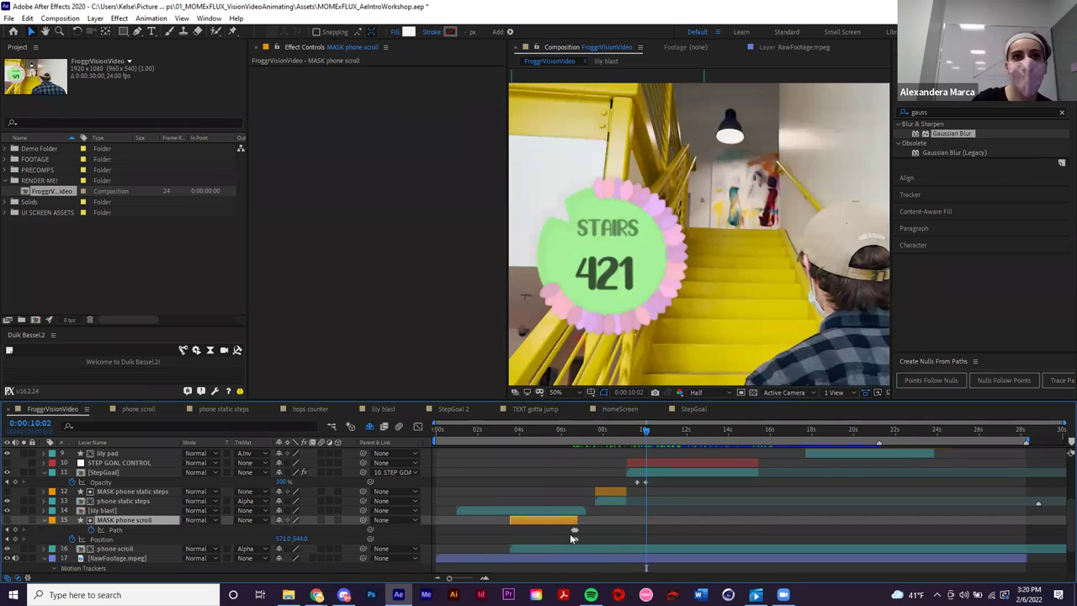
{"action": "mouse_move", "coordinate": [572, 538]}
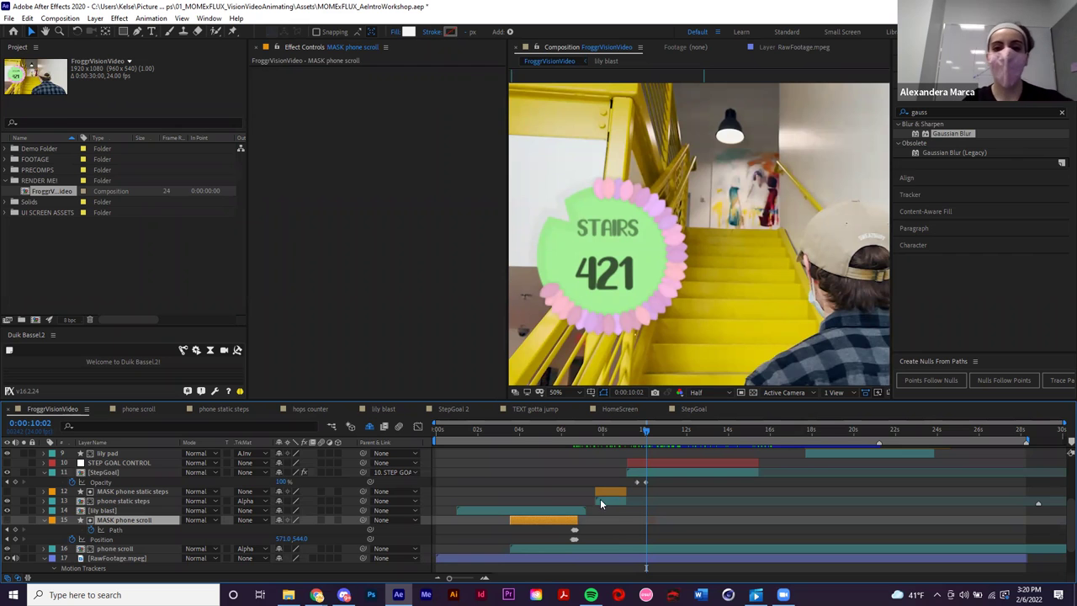
- Widen the Composition viewer, move to 0:00:09:13, and collapse the Gaussian Blur search results
{"action": "left_click_drag", "start_coordinate": [559, 429], "coordinate": [543, 434]}
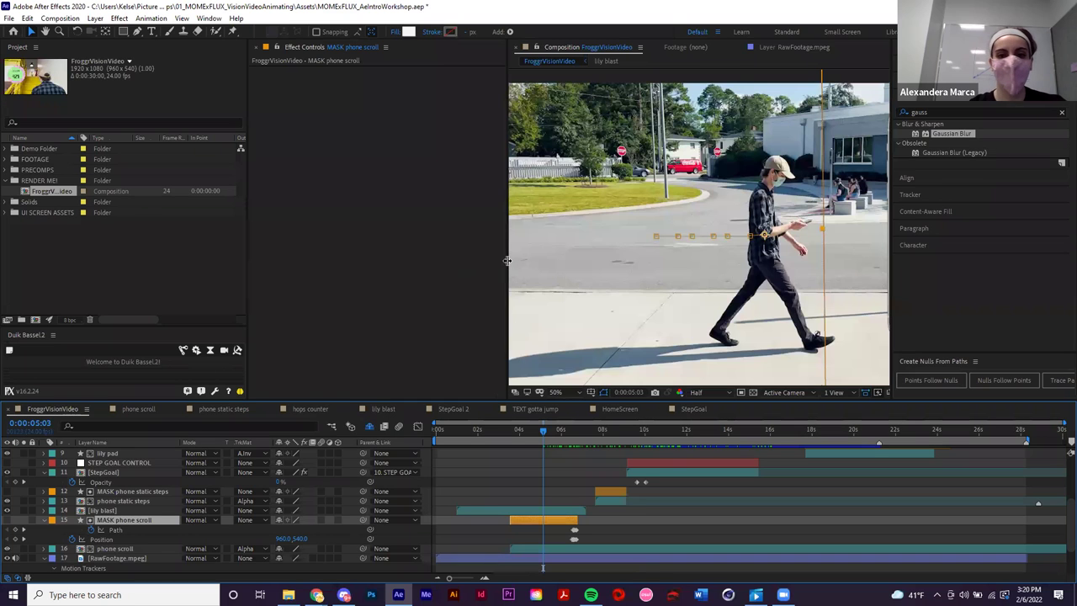
{"action": "left_click_drag", "start_coordinate": [505, 259], "coordinate": [315, 252]}
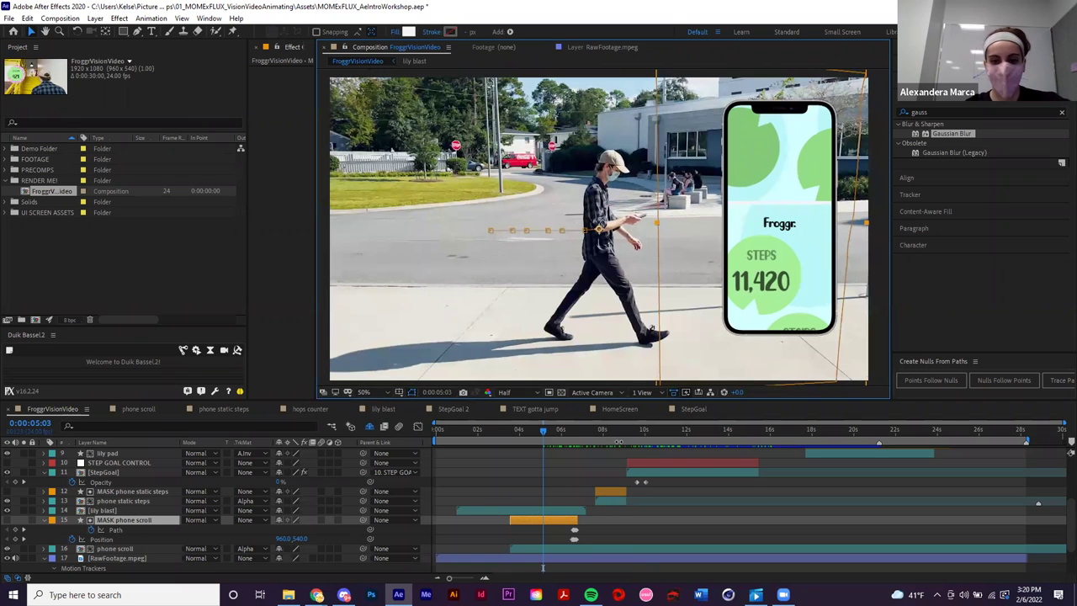
{"action": "left_click", "coordinate": [635, 429]}
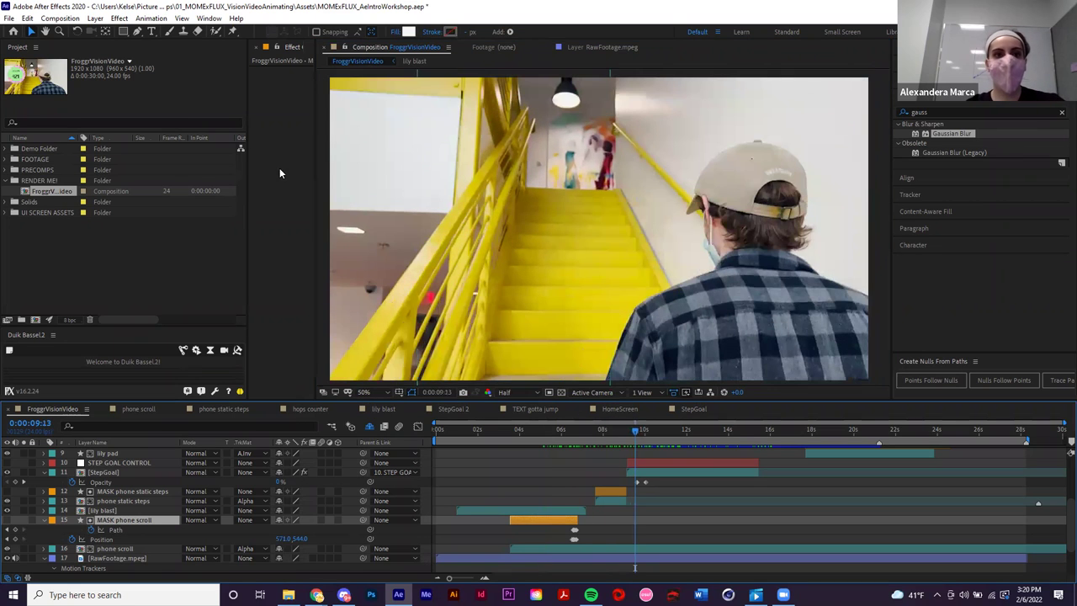
{"action": "left_click", "coordinate": [926, 100]}
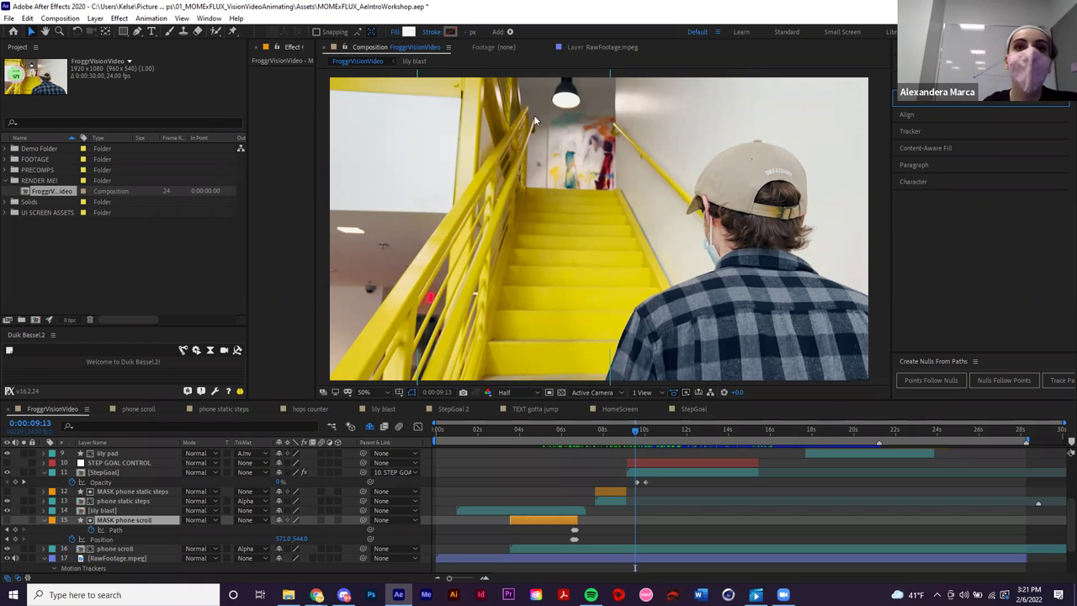
- Narrow the Project panel to enlarge the viewer, then search 'gauss' in Effects & Presets and collapse it
{"action": "left_click_drag", "start_coordinate": [247, 242], "coordinate": [88, 251]}
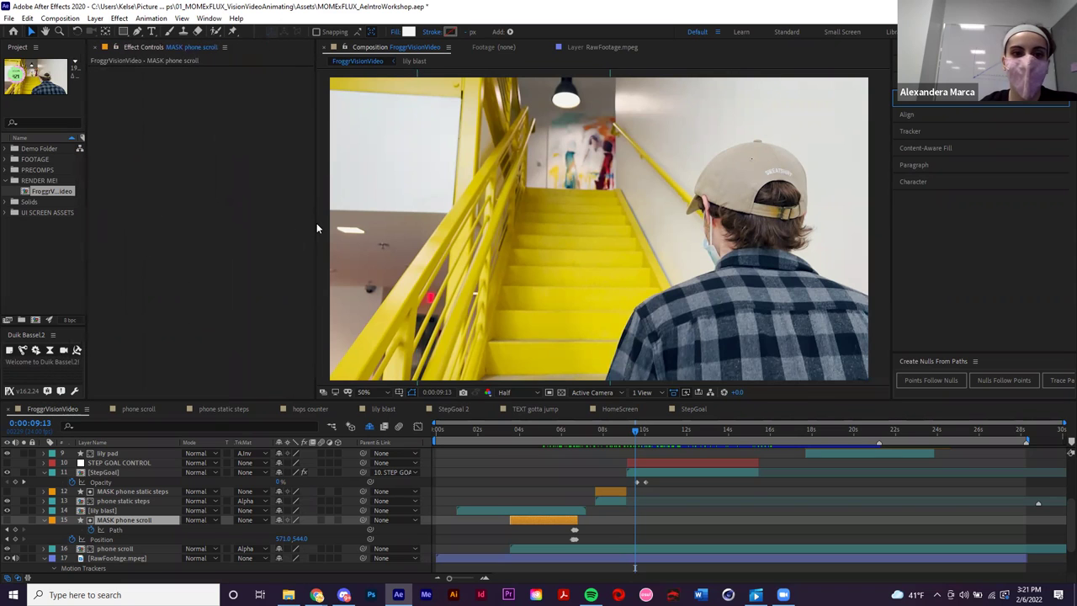
{"action": "left_click_drag", "start_coordinate": [280, 228], "coordinate": [259, 230]}
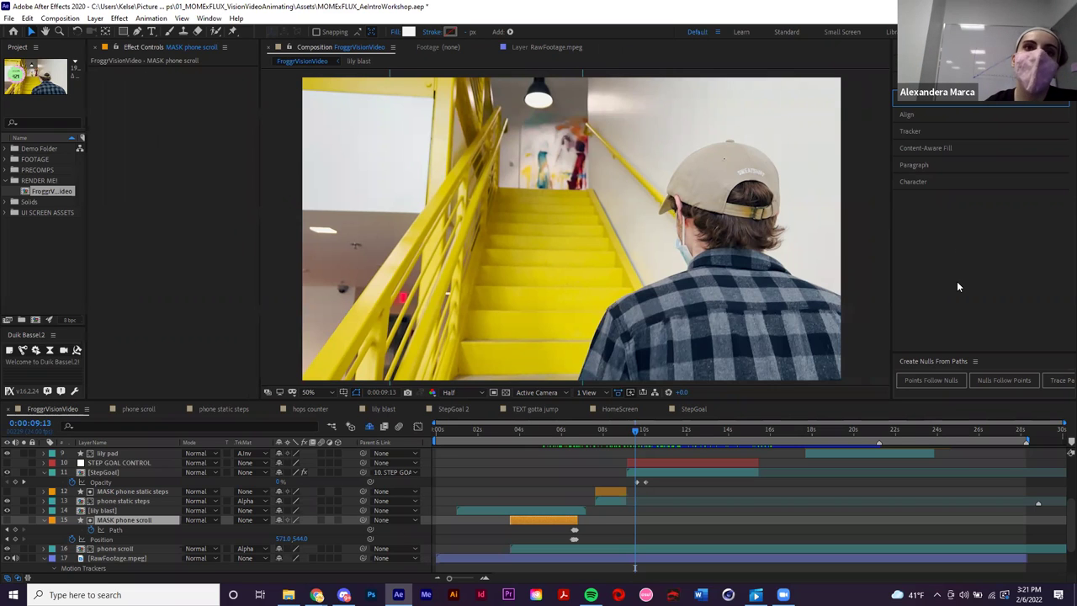
{"action": "left_click", "coordinate": [939, 183]}
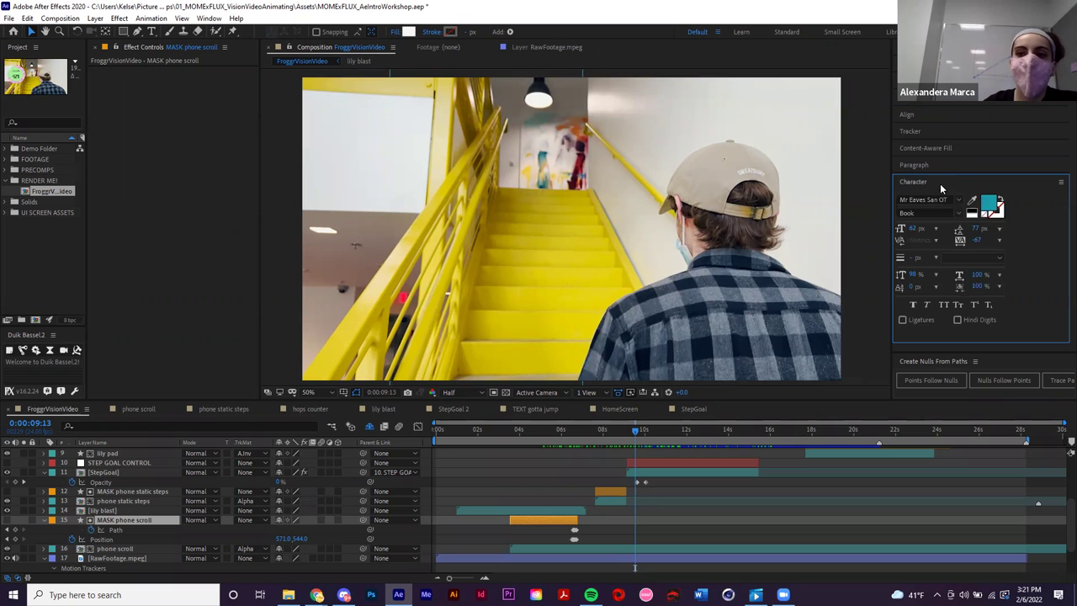
{"action": "left_click", "coordinate": [931, 101]}
{"action": "left_click", "coordinate": [939, 111]}
{"action": "type", "text": "gauss"}
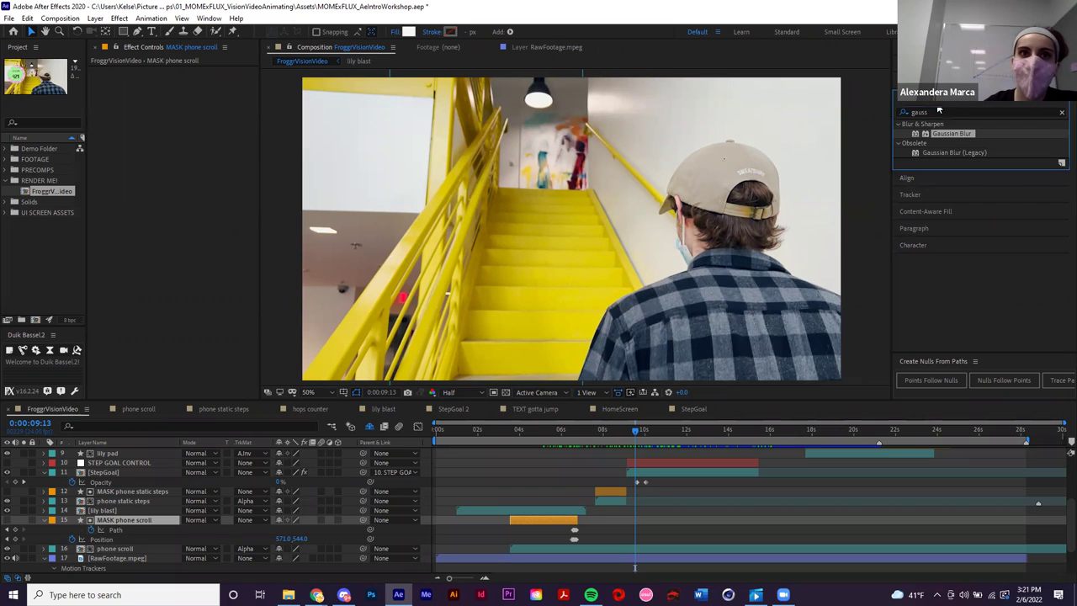
{"action": "left_click", "coordinate": [956, 107]}
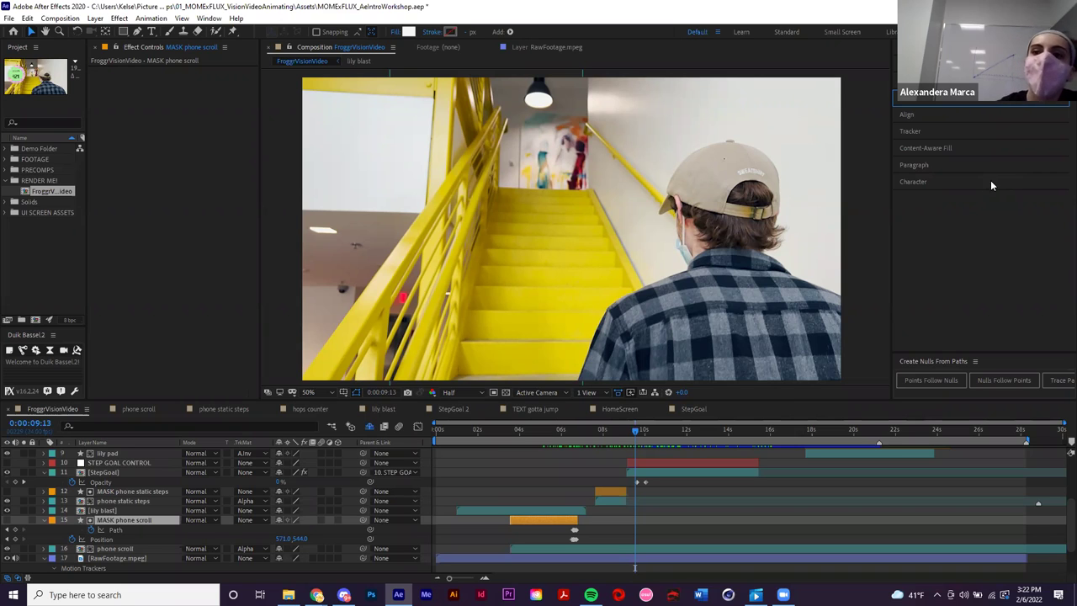
- Expand and re-collapse the Align panel, then widen the Project panel to show its Type column
{"action": "left_click", "coordinate": [945, 113]}
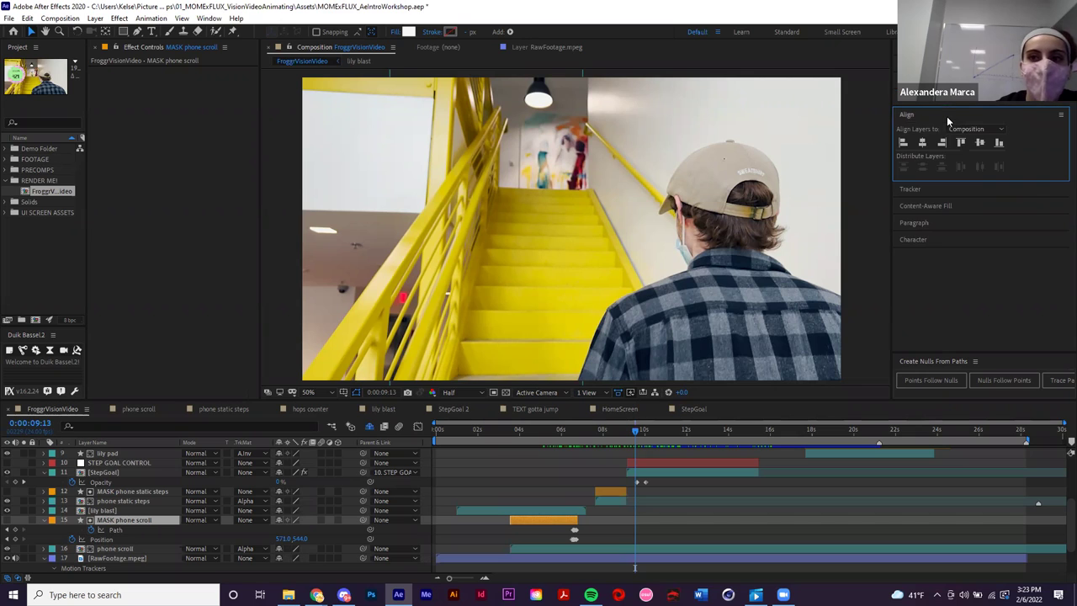
{"action": "left_click", "coordinate": [949, 114]}
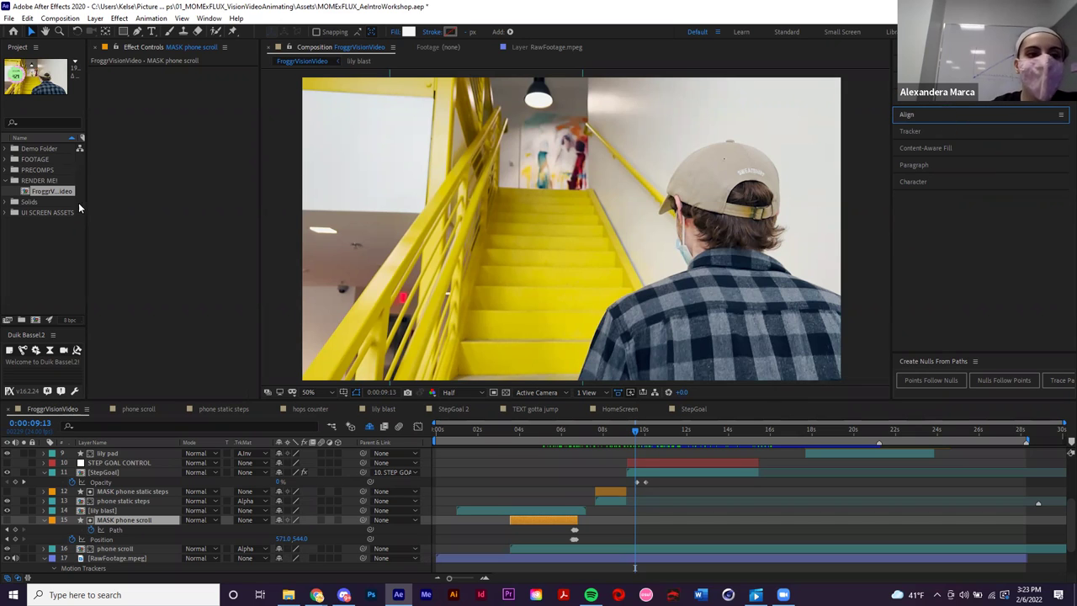
{"action": "left_click_drag", "start_coordinate": [88, 198], "coordinate": [179, 197]}
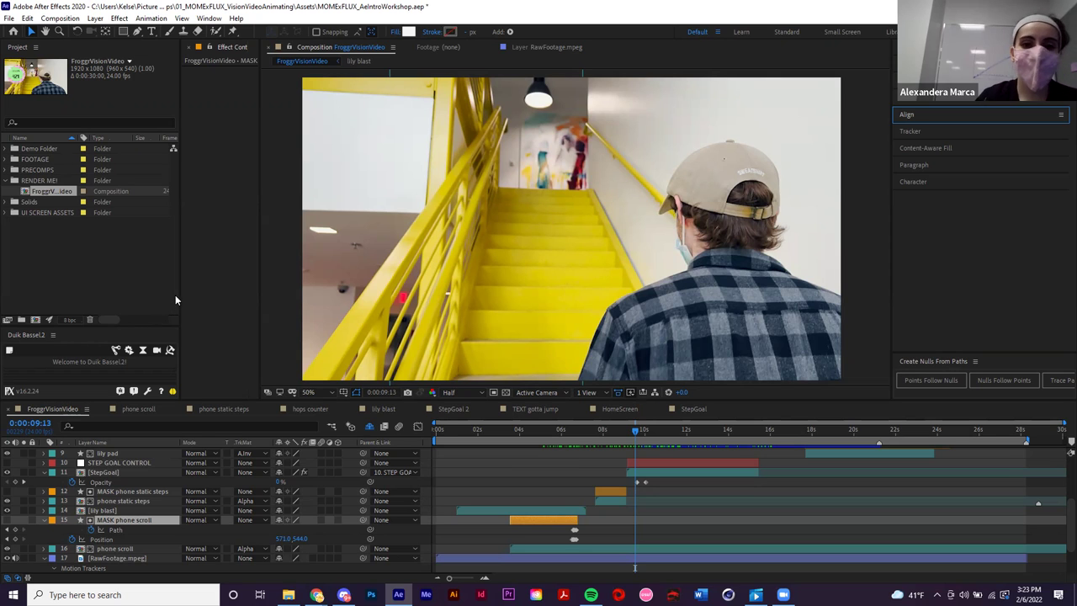
{"action": "left_click", "coordinate": [369, 281]}
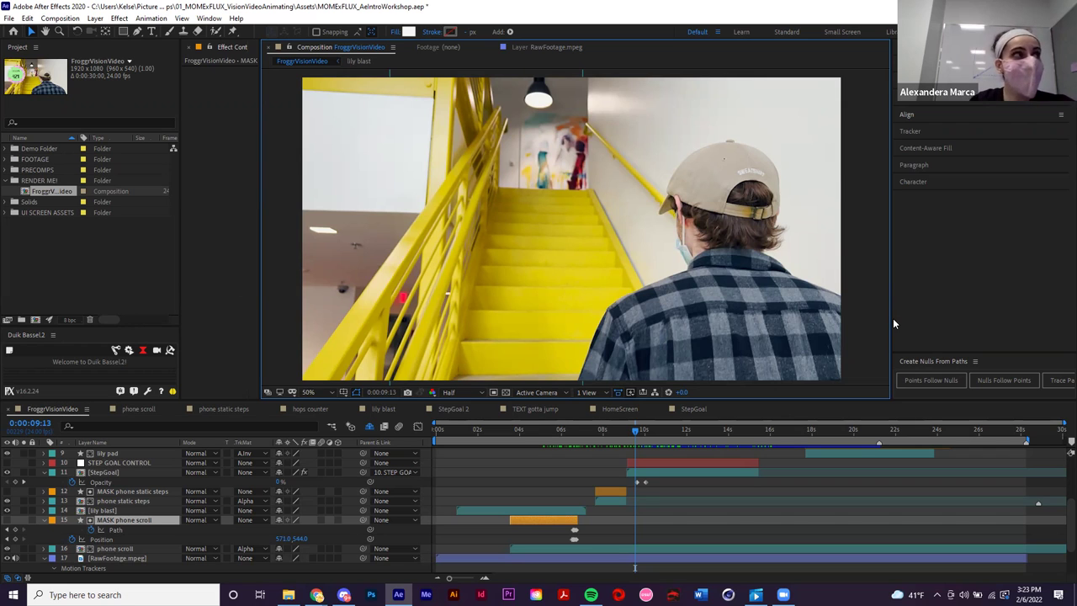
- Switch to Chrome and open the Motion Media Resources document
{"action": "mouse_move", "coordinate": [316, 595]}
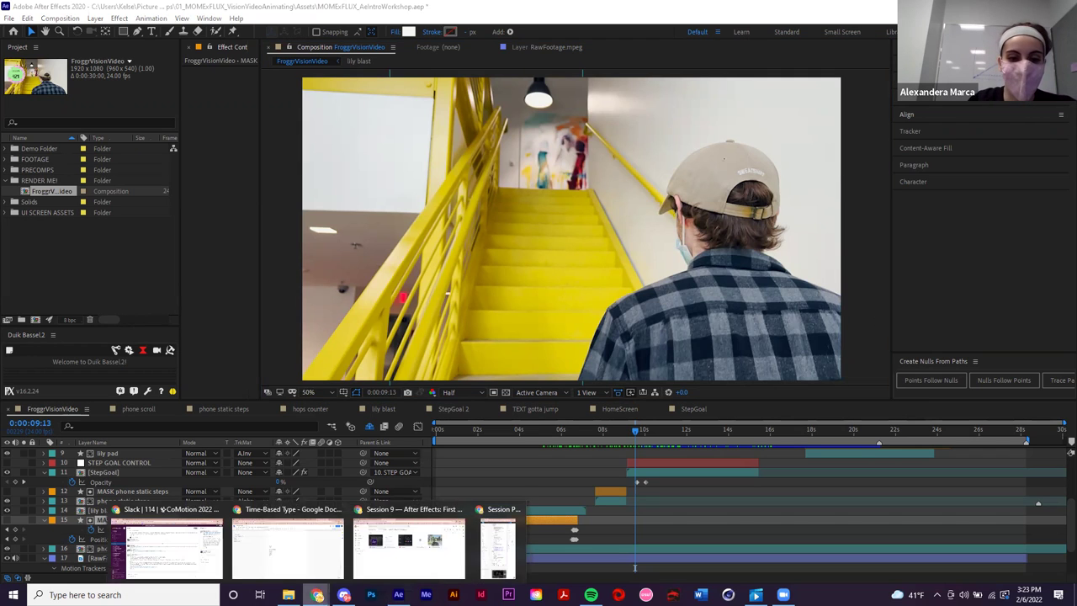
{"action": "left_click", "coordinate": [397, 571]}
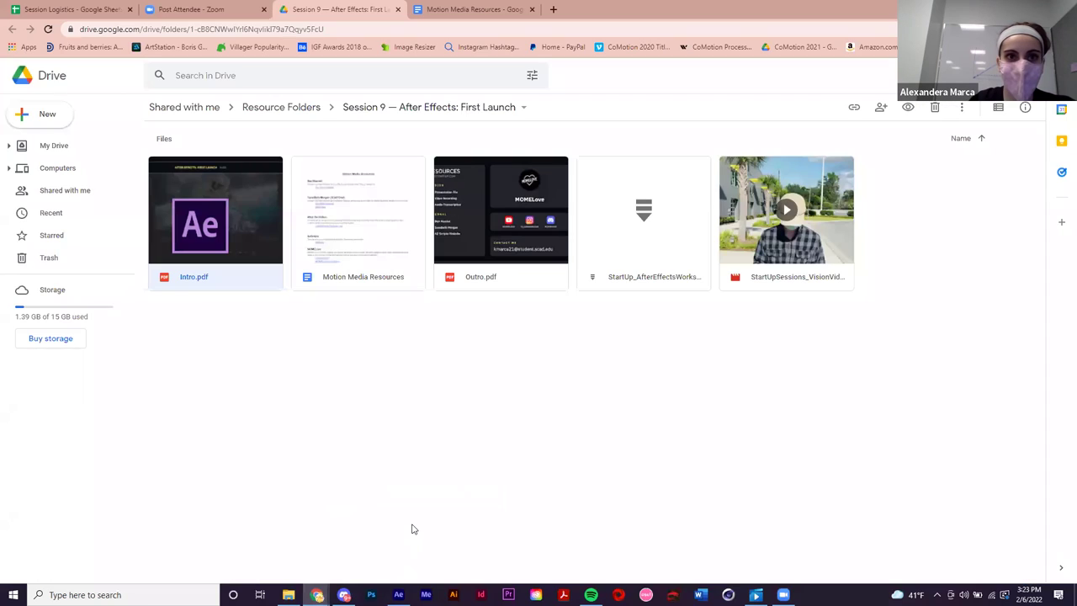
{"action": "left_click", "coordinate": [477, 10]}
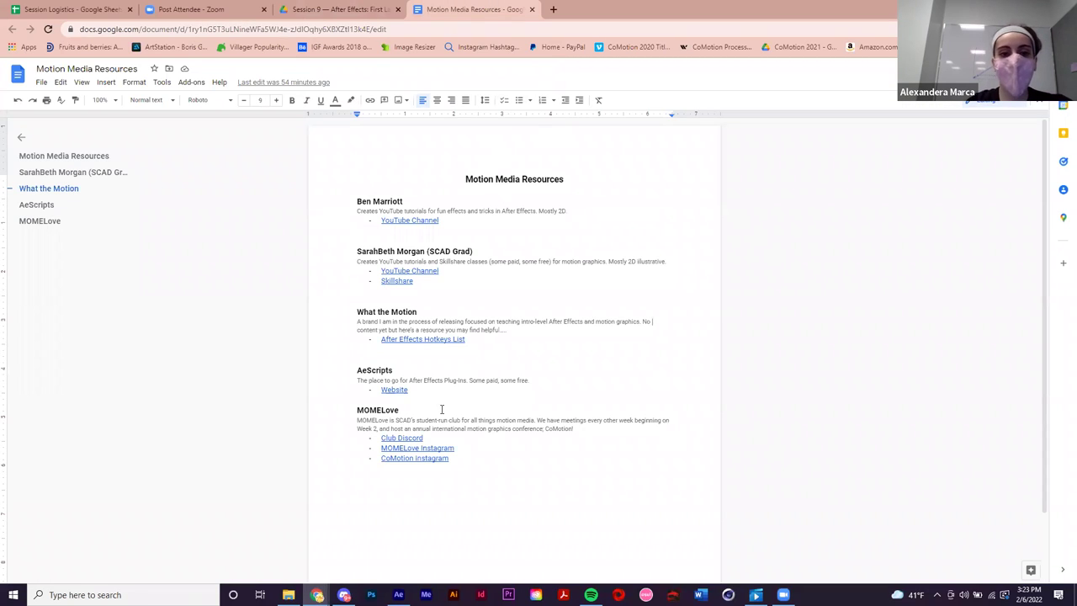
- Open the AeScripts Website link as an aescripts.com tab and close the Zoom attendee tab
{"action": "left_click_drag", "start_coordinate": [346, 370], "coordinate": [557, 384]}
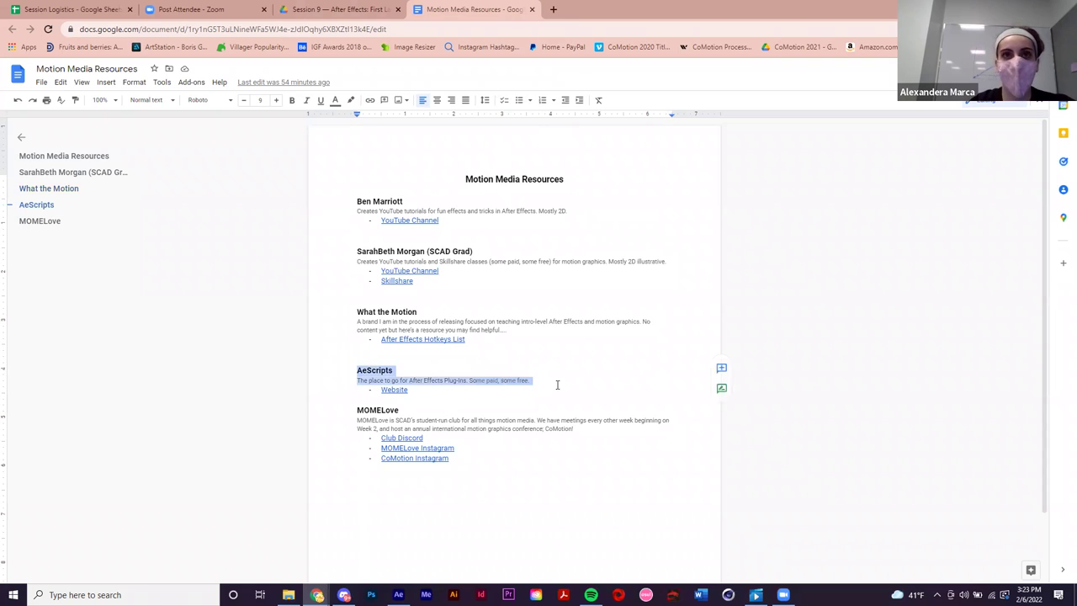
{"action": "left_click", "coordinate": [547, 398]}
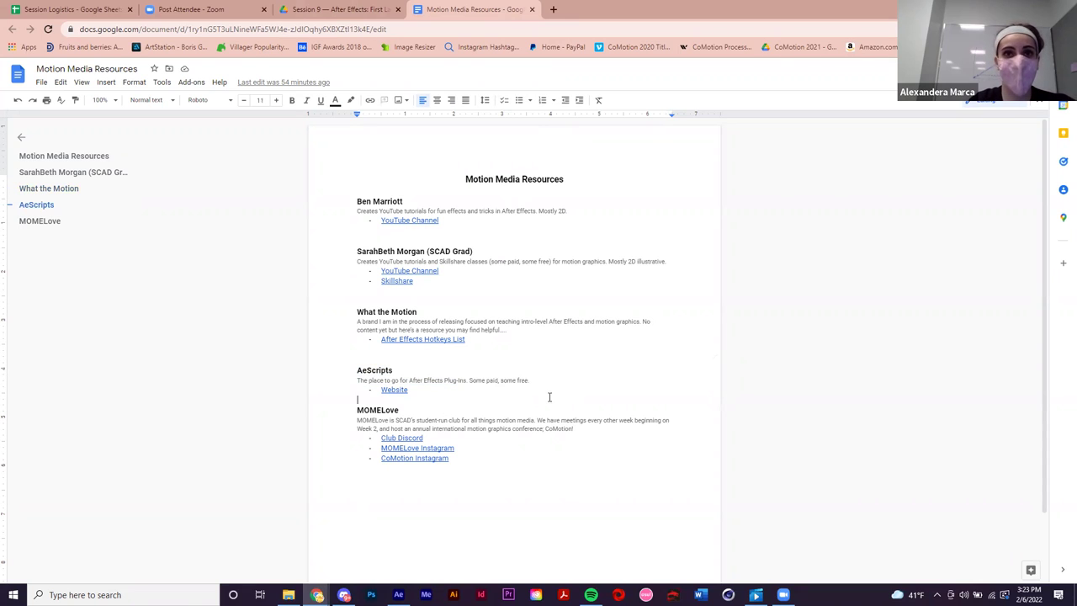
{"action": "left_click", "coordinate": [394, 391]}
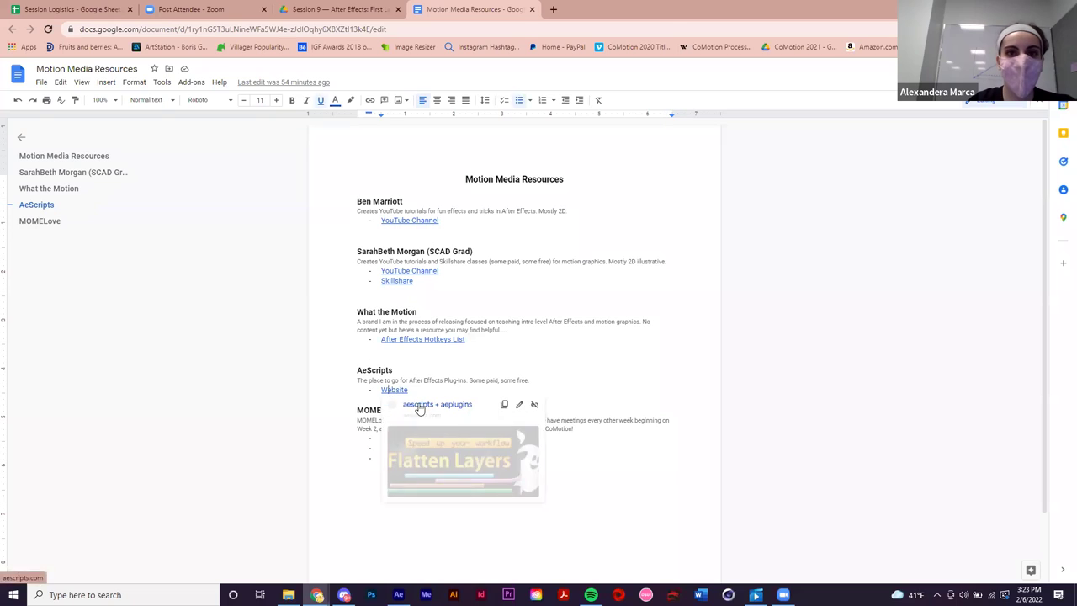
{"action": "left_click", "coordinate": [429, 403]}
{"action": "left_click", "coordinate": [263, 10]}
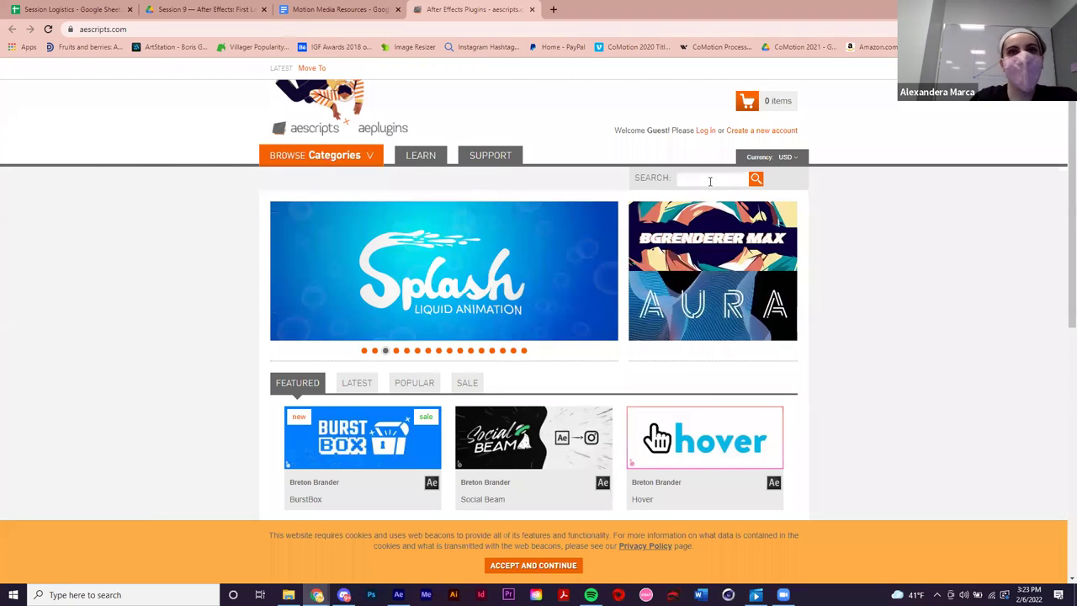
- Browse the Featured plugins on aescripts.com, then return to the After Effects project
{"action": "scroll", "coordinate": [362, 249], "scroll_direction": "down", "scroll_amount": 1}
{"action": "scroll", "coordinate": [361, 251], "scroll_direction": "down", "scroll_amount": 2}
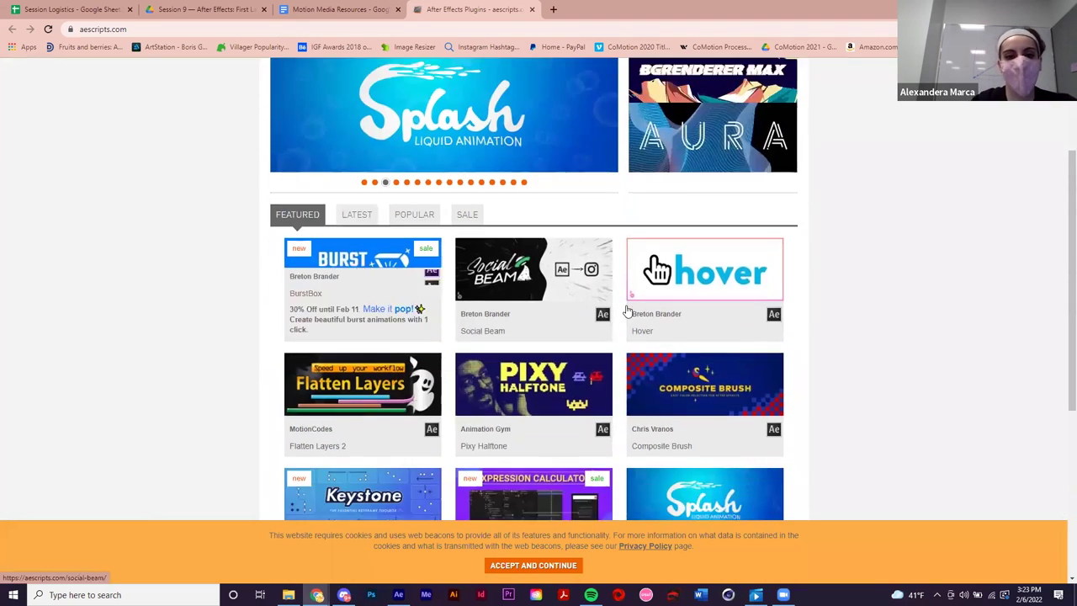
{"action": "mouse_move", "coordinate": [344, 311]}
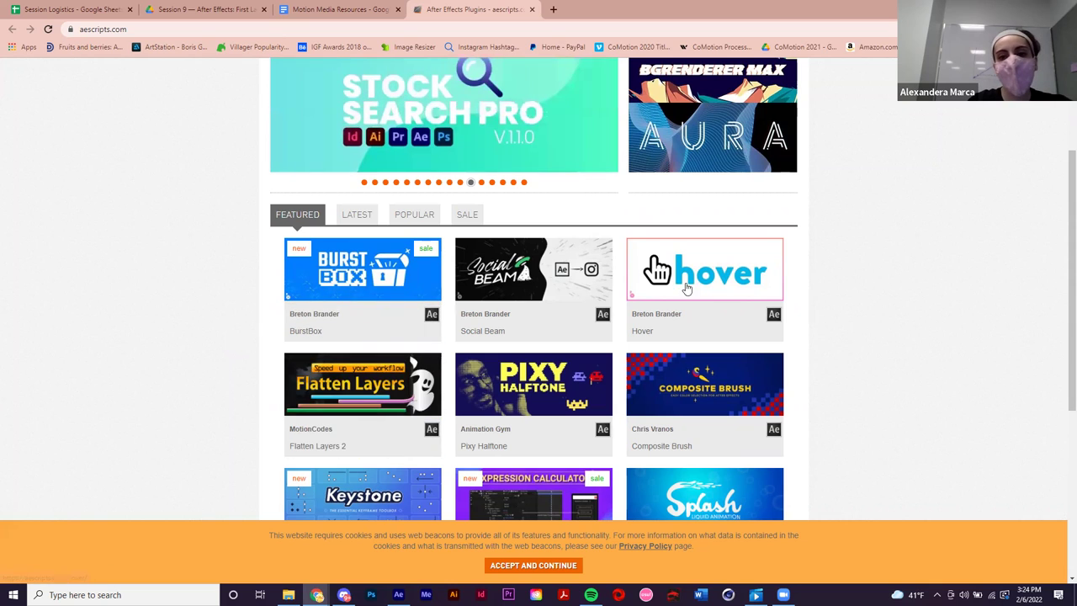
{"action": "mouse_move", "coordinate": [678, 296]}
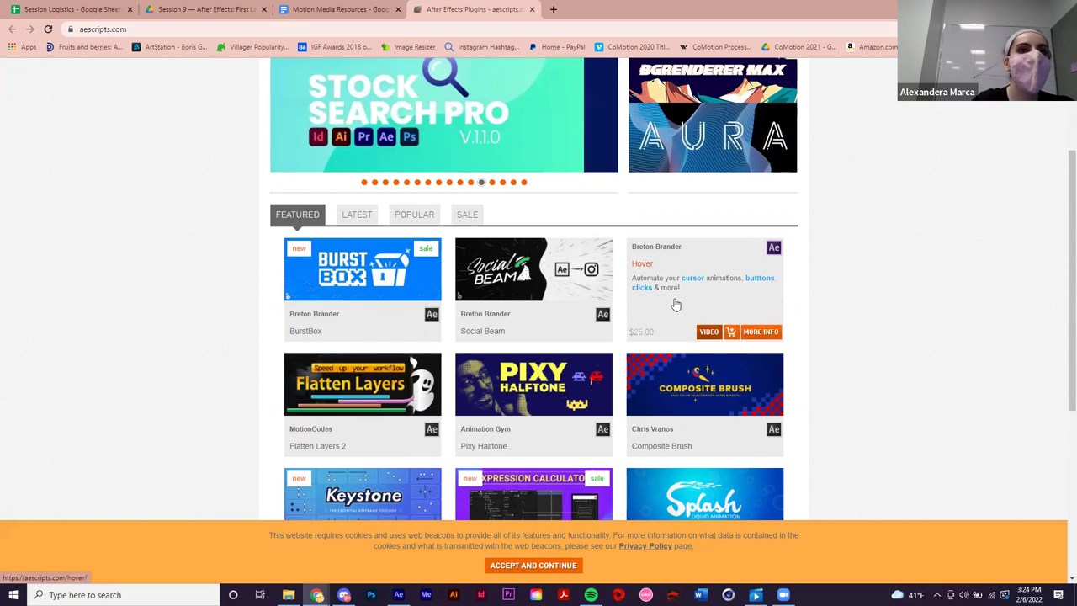
{"action": "scroll", "coordinate": [827, 340], "scroll_direction": "down", "scroll_amount": 3}
{"action": "scroll", "coordinate": [820, 352], "scroll_direction": "up", "scroll_amount": 5}
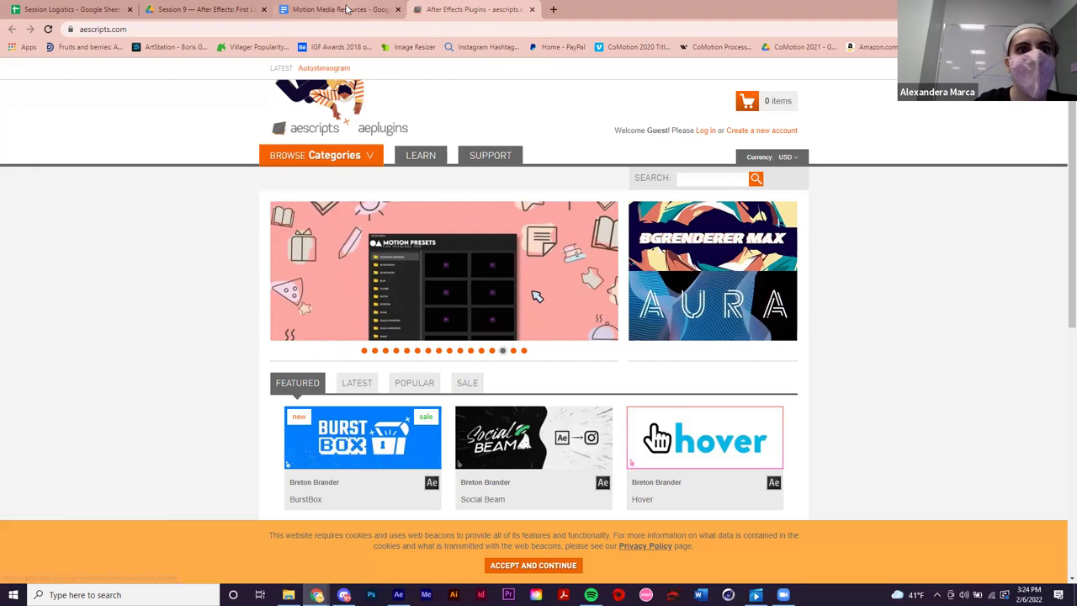
{"action": "mouse_move", "coordinate": [602, 412]}
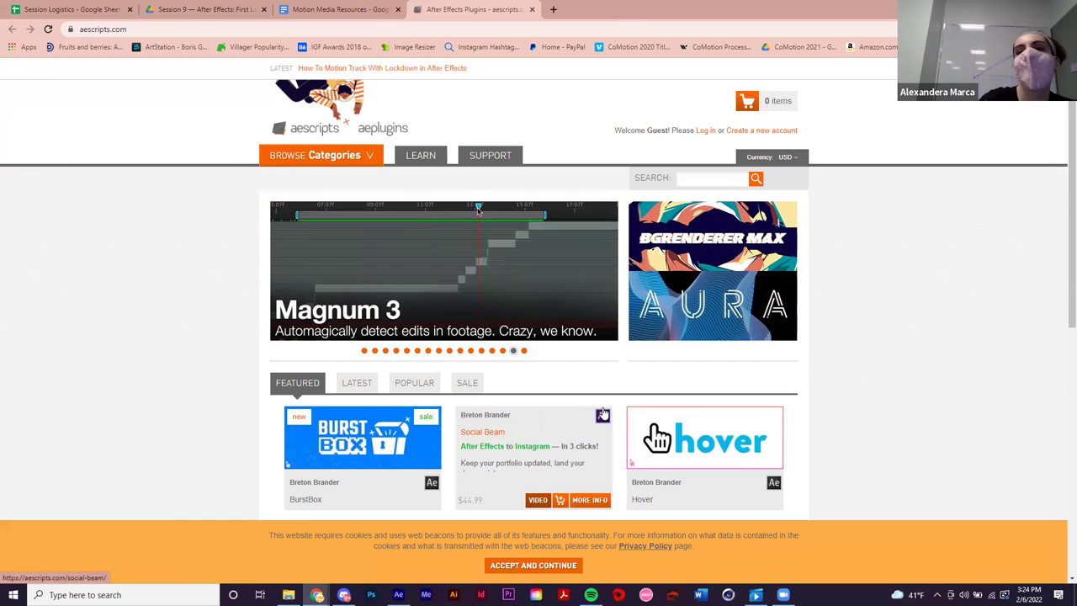
{"action": "mouse_move", "coordinate": [398, 594]}
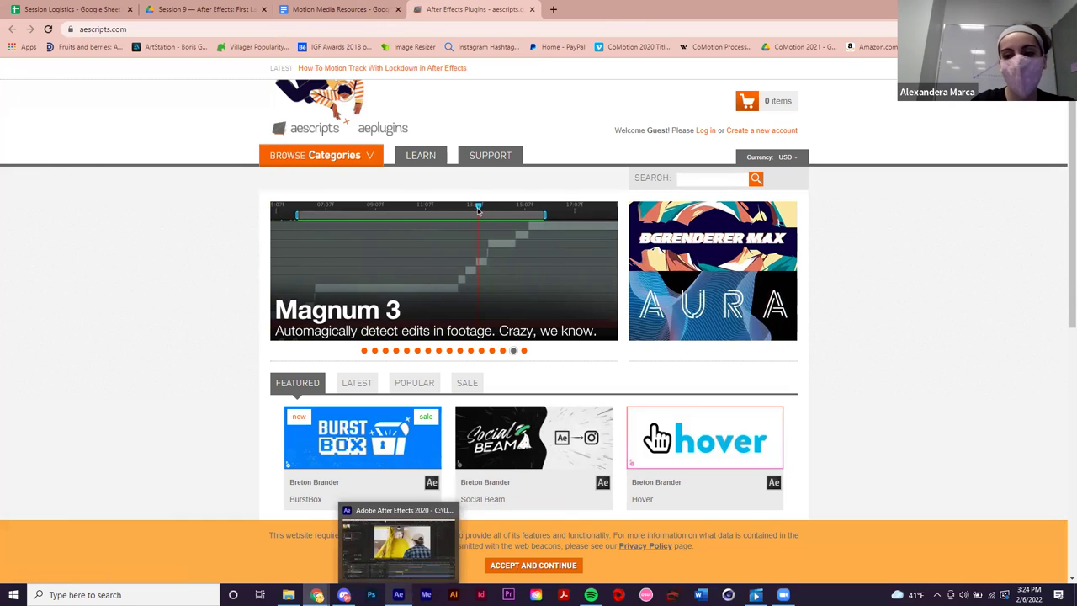
{"action": "left_click", "coordinate": [400, 545]}
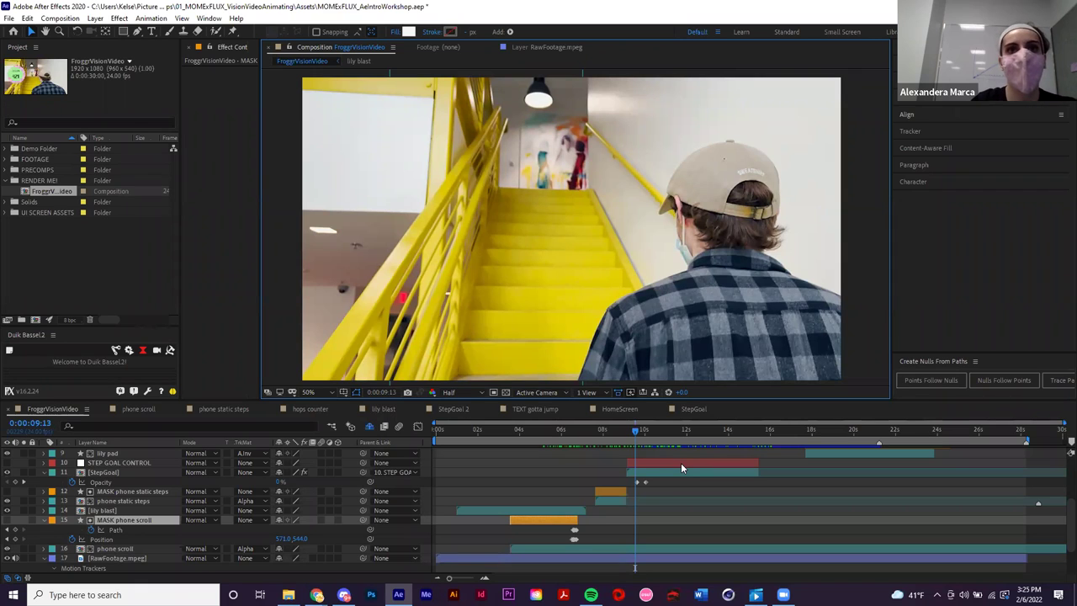
{"action": "left_click", "coordinate": [594, 441]}
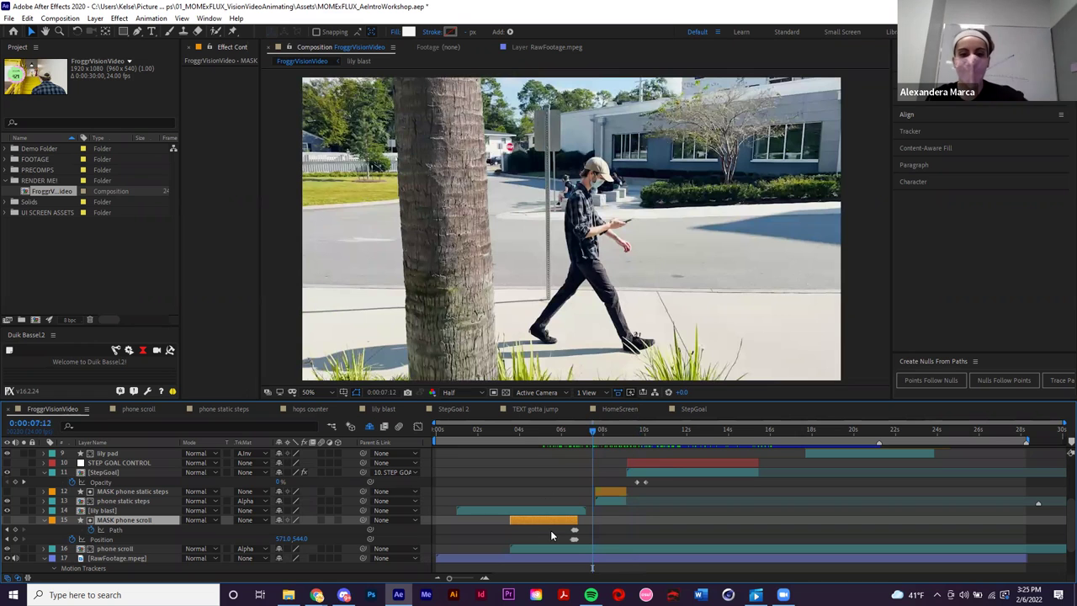
{"action": "scroll", "coordinate": [567, 528], "scroll_direction": "up", "scroll_amount": 5}
{"action": "key", "text": "Page_Down"}
{"action": "key", "text": "Page_Down"}
{"action": "key", "text": "Page_Down"}
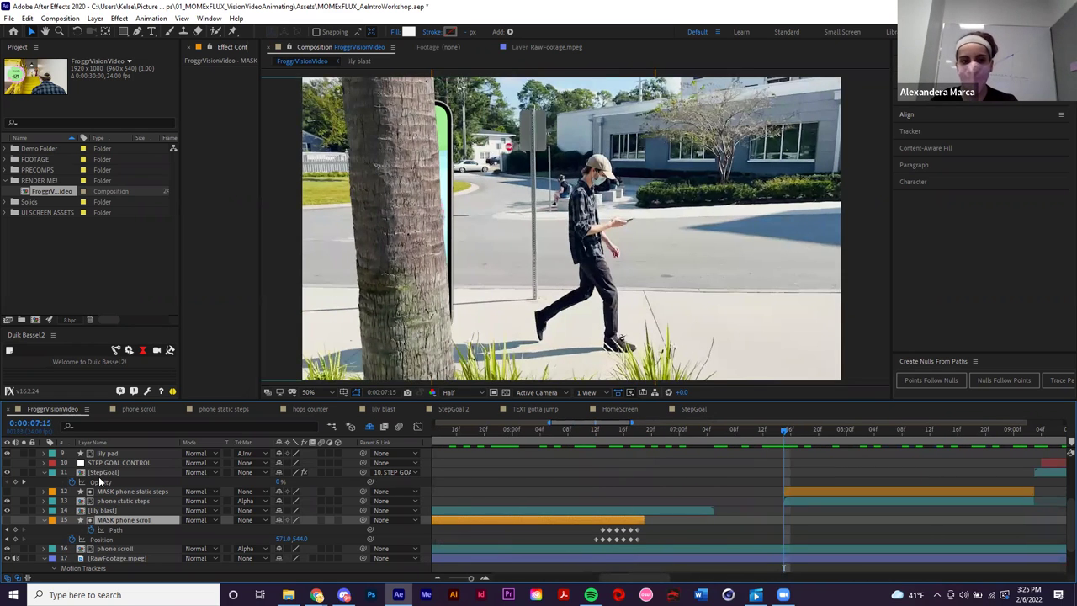
{"action": "left_click", "coordinate": [117, 491]}
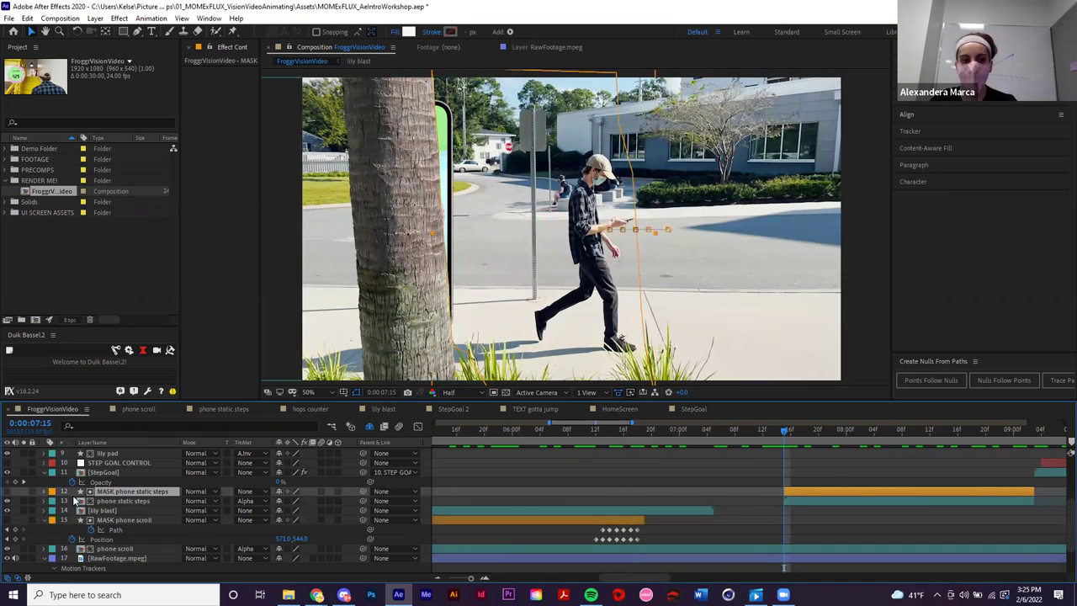
{"action": "key", "text": "ctrl+grave"}
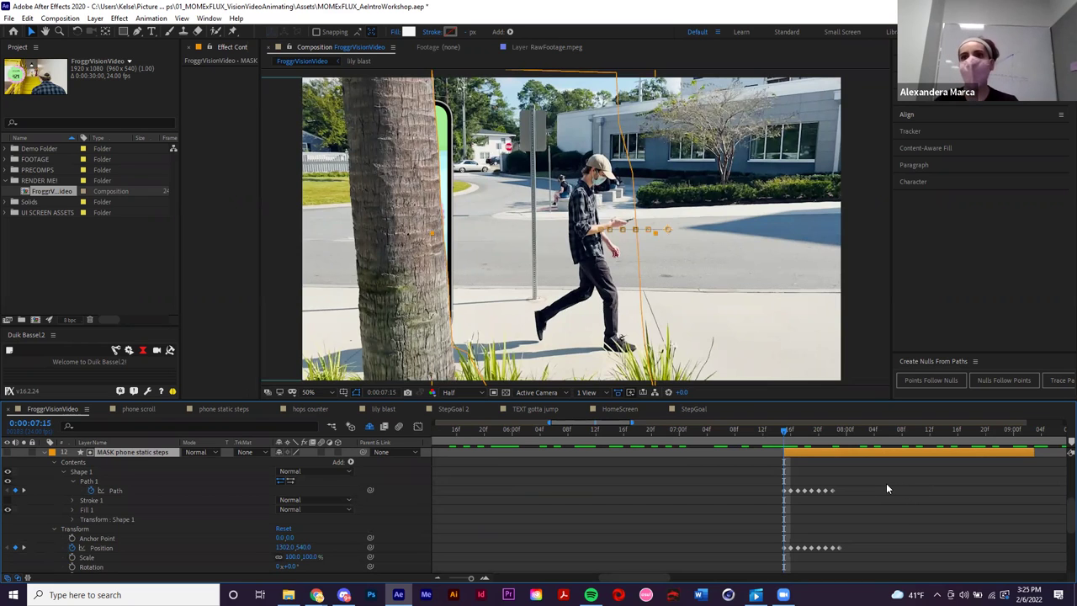
{"action": "key", "text": "semicolon"}
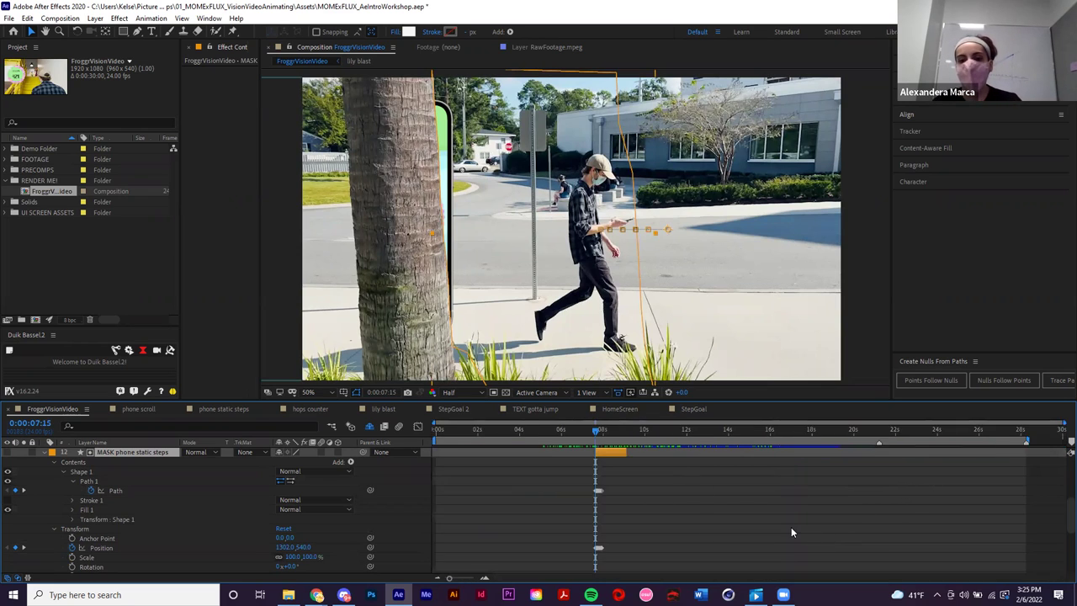
{"action": "key", "text": "ctrl+grave"}
{"action": "left_click", "coordinate": [732, 566]}
{"action": "key", "text": "t"}
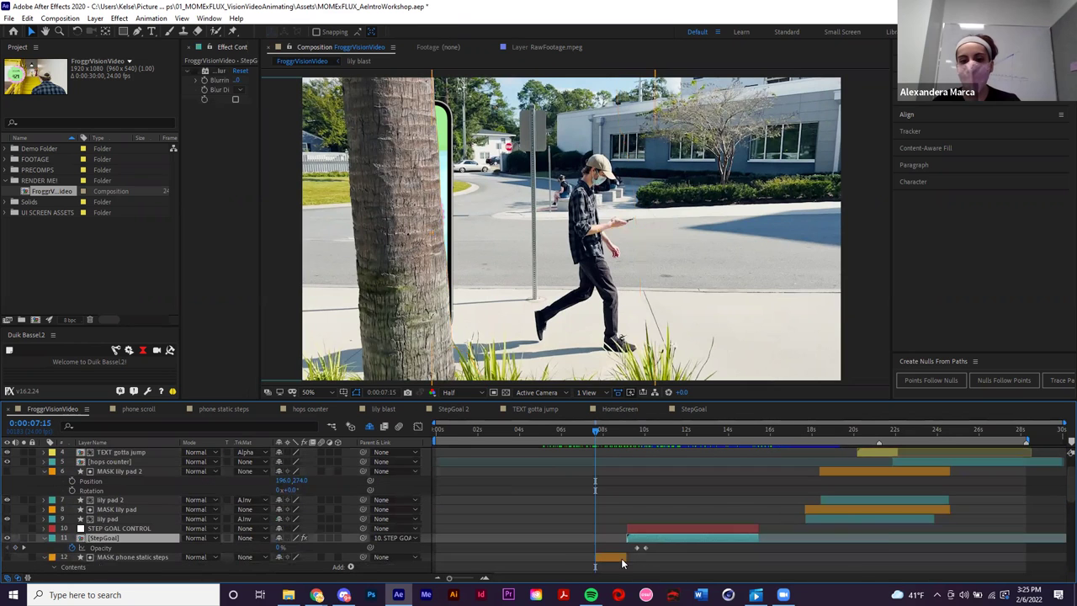
- At 0:00:09:18, select both StepGoal Opacity keyframes and apply Easy Ease with F9
{"action": "key", "text": "equal"}
{"action": "left_click", "coordinate": [642, 431]}
{"action": "left_click", "coordinate": [655, 433]}
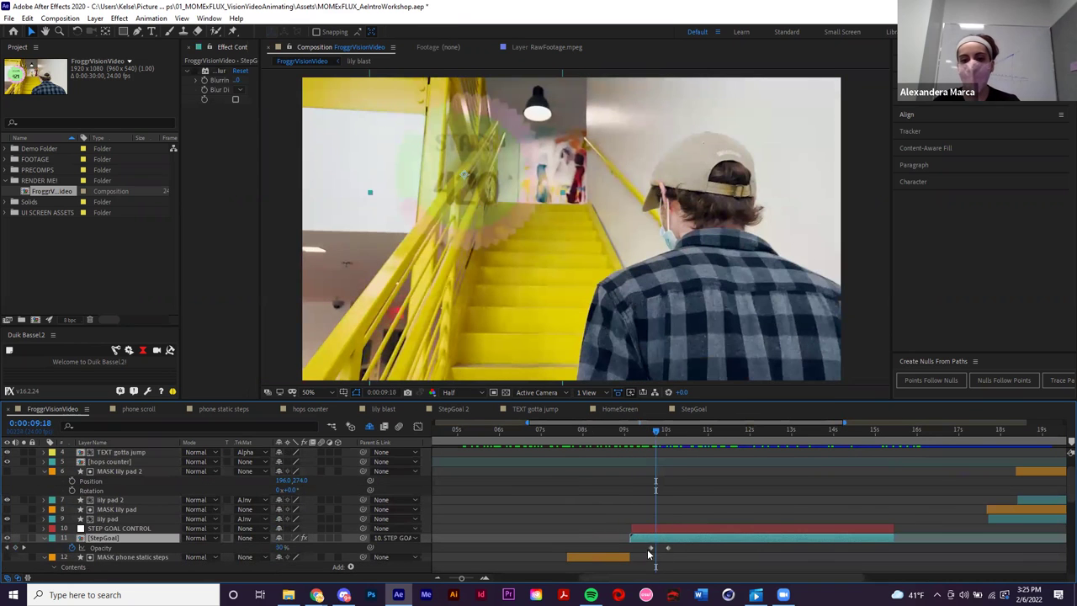
{"action": "left_click", "coordinate": [663, 549]}
{"action": "left_click_drag", "start_coordinate": [679, 546], "coordinate": [626, 547]}
{"action": "key", "text": "F9"}
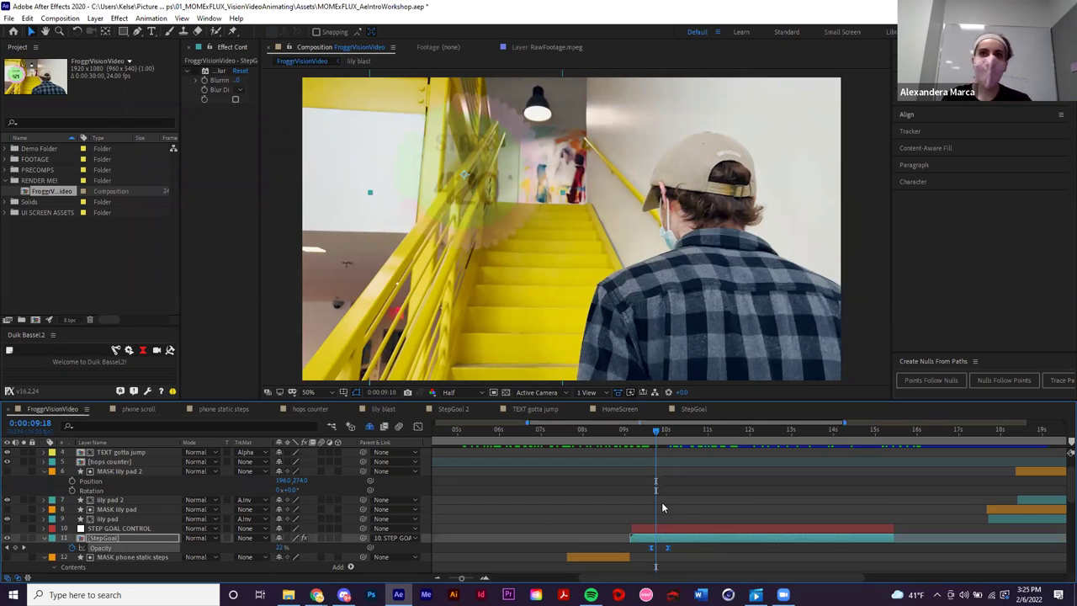
- Check the Opacity speed graph, return to layer bars, and select both Opacity keyframes
{"action": "left_click", "coordinate": [417, 426]}
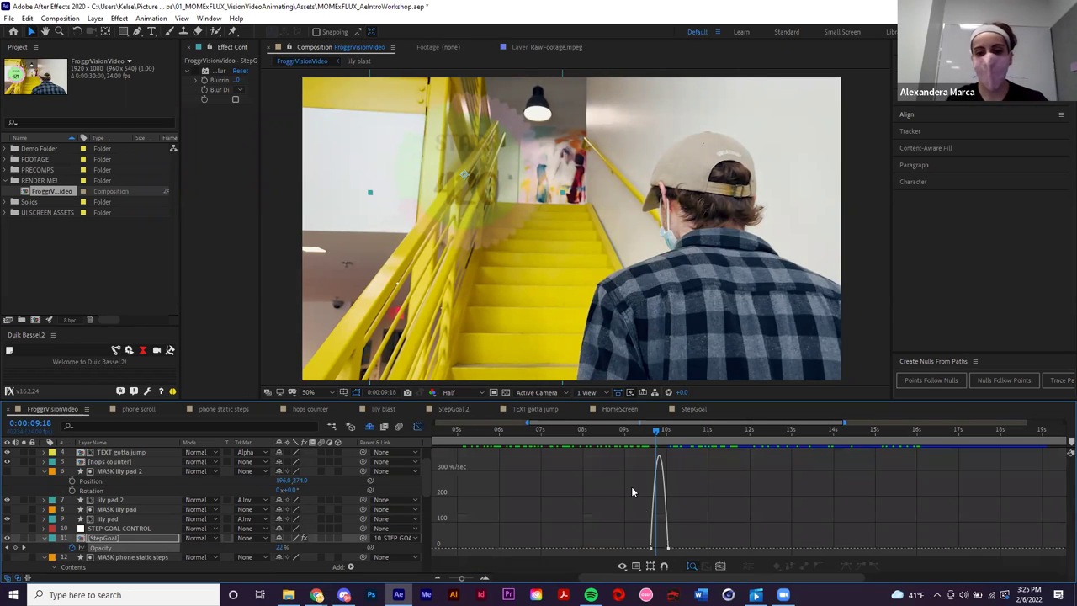
{"action": "scroll", "coordinate": [657, 524], "scroll_direction": "up", "scroll_amount": 8}
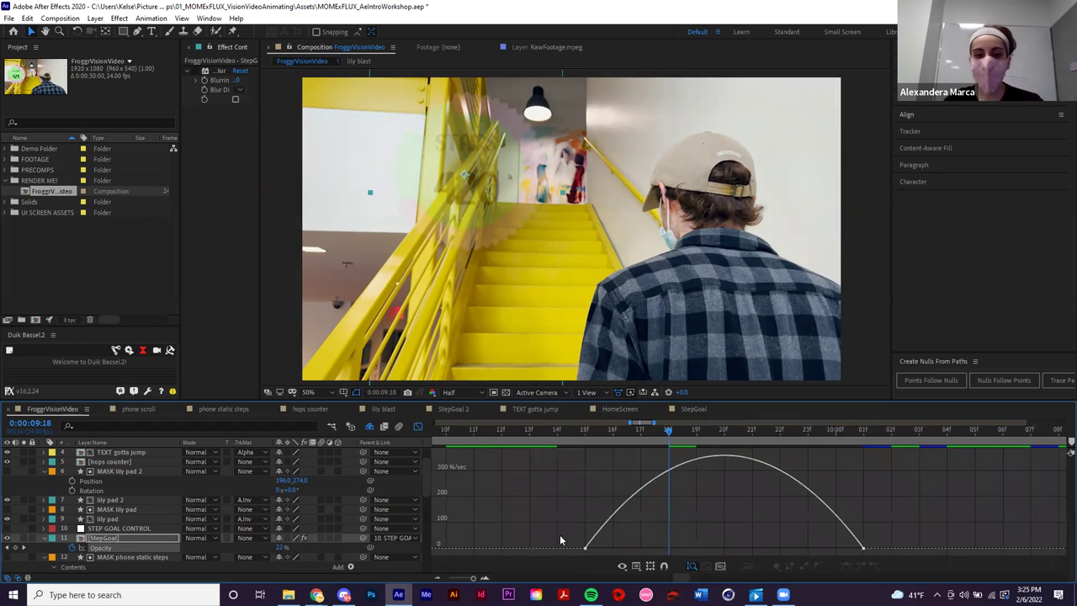
{"action": "left_click", "coordinate": [418, 427]}
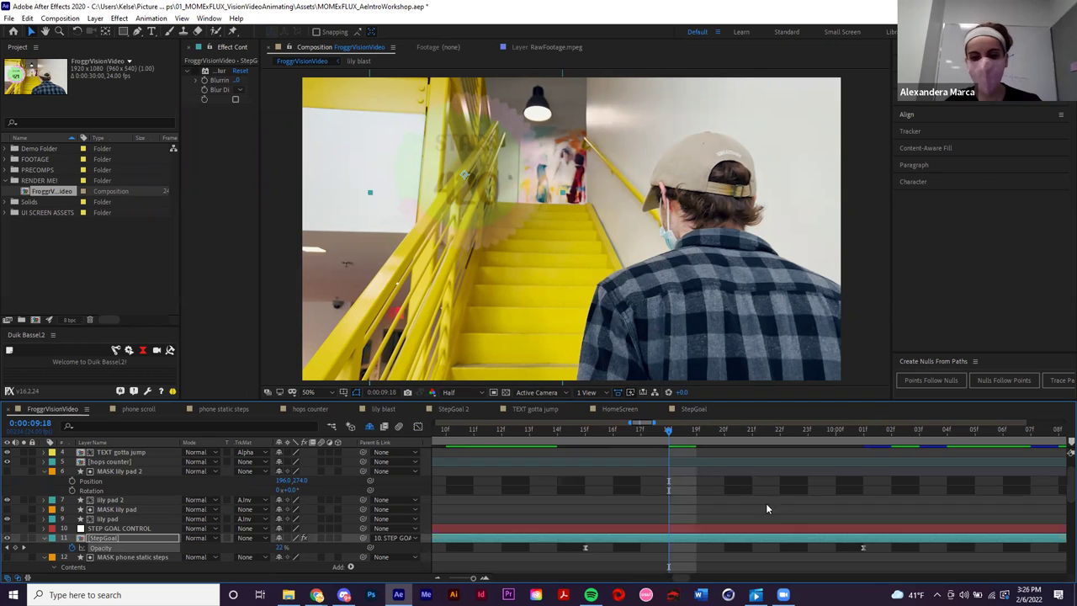
{"action": "scroll", "coordinate": [796, 520], "scroll_direction": "down", "scroll_amount": 2}
{"action": "key", "text": "minus"}
{"action": "left_click", "coordinate": [830, 518]}
{"action": "left_click", "coordinate": [690, 519]}
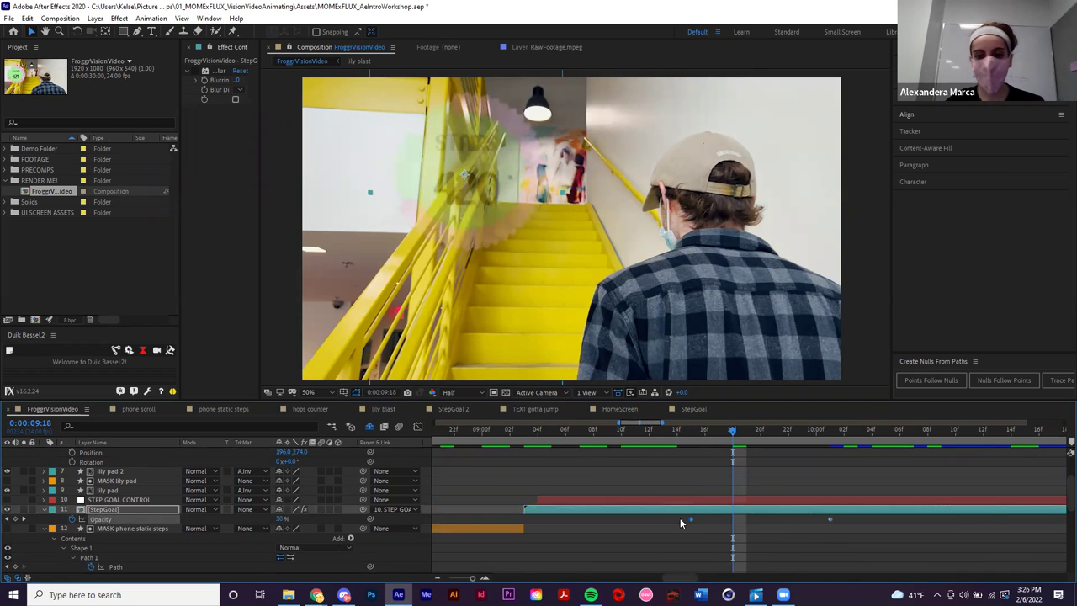
{"action": "left_click_drag", "start_coordinate": [855, 518], "coordinate": [683, 536]}
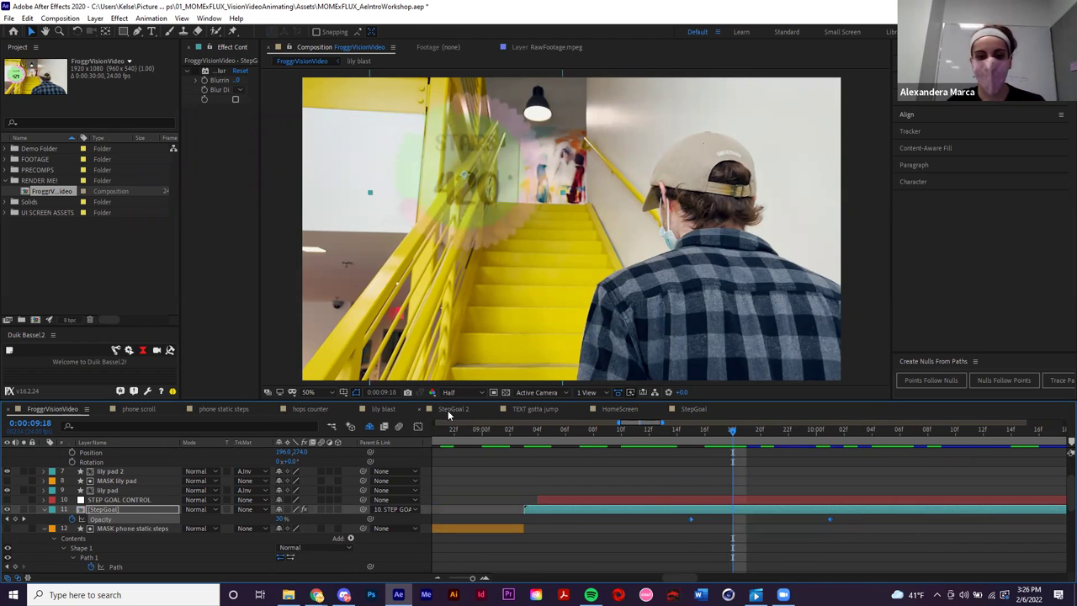
- View the Opacity value graph while scrubbing from 0:00:09:15 until the STAIRS 420 badge appears
{"action": "key", "text": "shift+F3"}
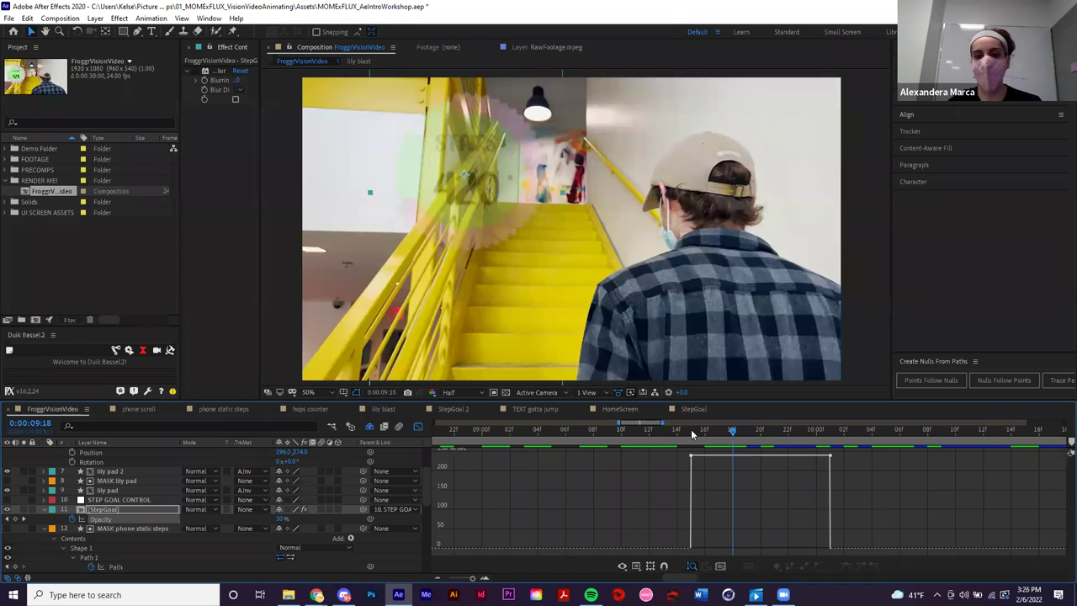
{"action": "left_click", "coordinate": [690, 430]}
{"action": "left_click_drag", "start_coordinate": [689, 433], "coordinate": [833, 433]}
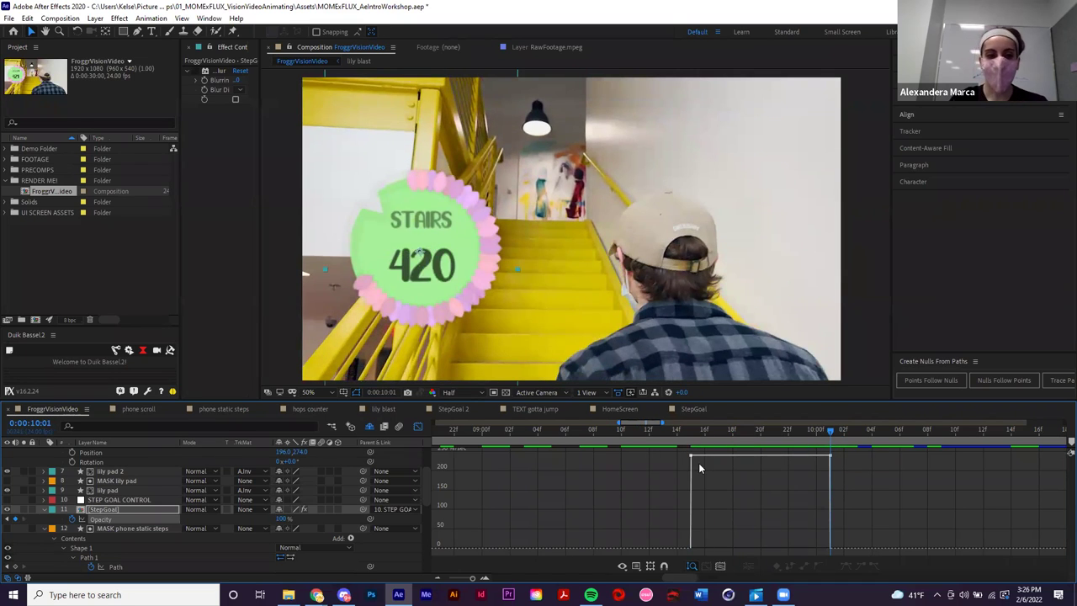
{"action": "key", "text": "shift+F3"}
- Show the Opacity speed graph's bell curve and scrub the fade from the first keyframe to 0:00:09:23
{"action": "left_click_drag", "start_coordinate": [842, 517], "coordinate": [642, 526]}
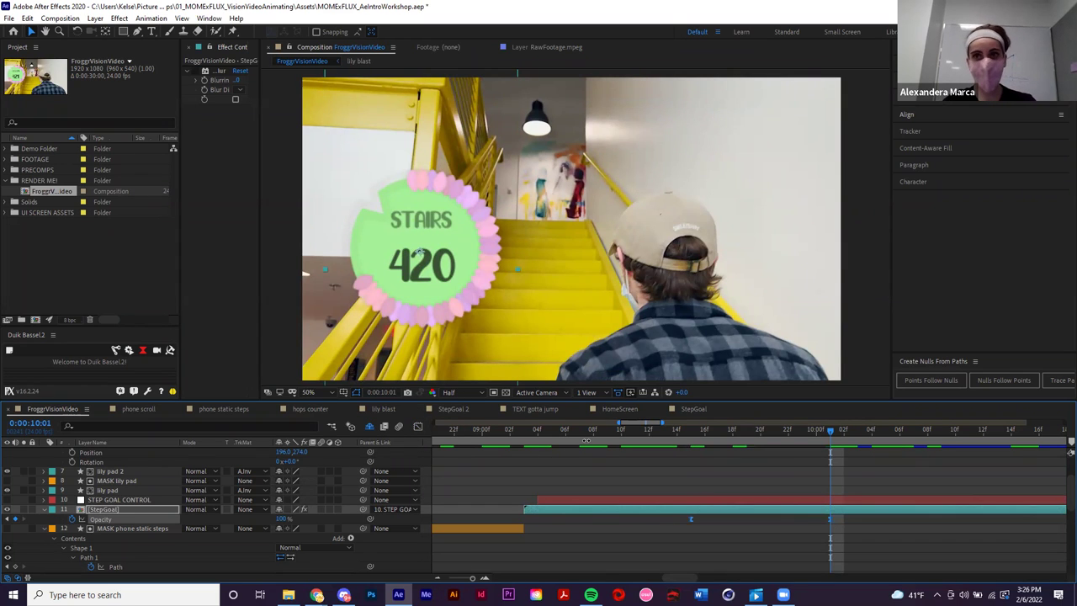
{"action": "left_click", "coordinate": [418, 427]}
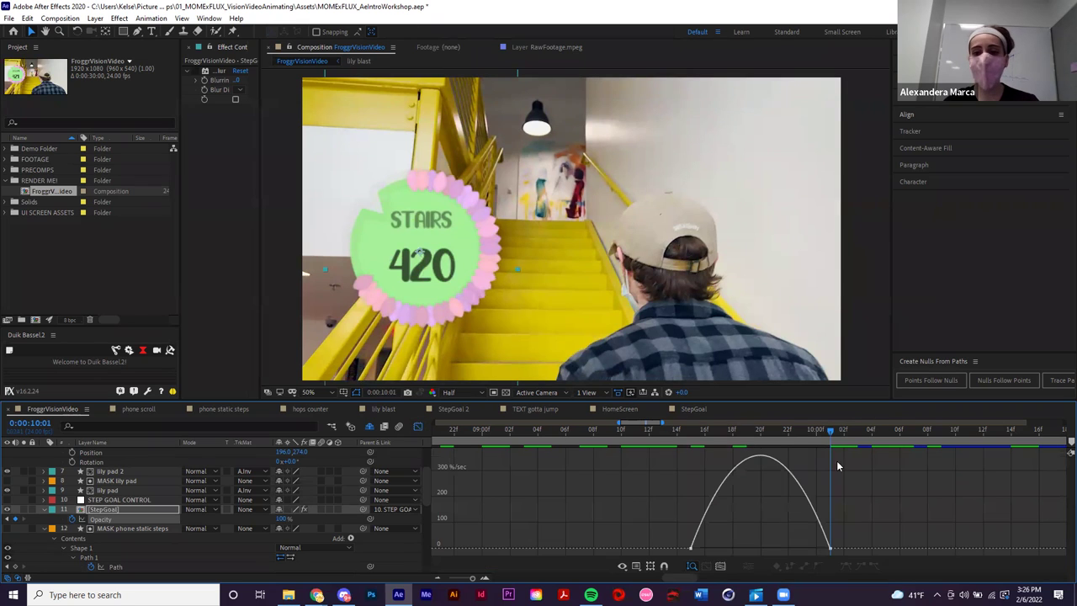
{"action": "left_click", "coordinate": [691, 433]}
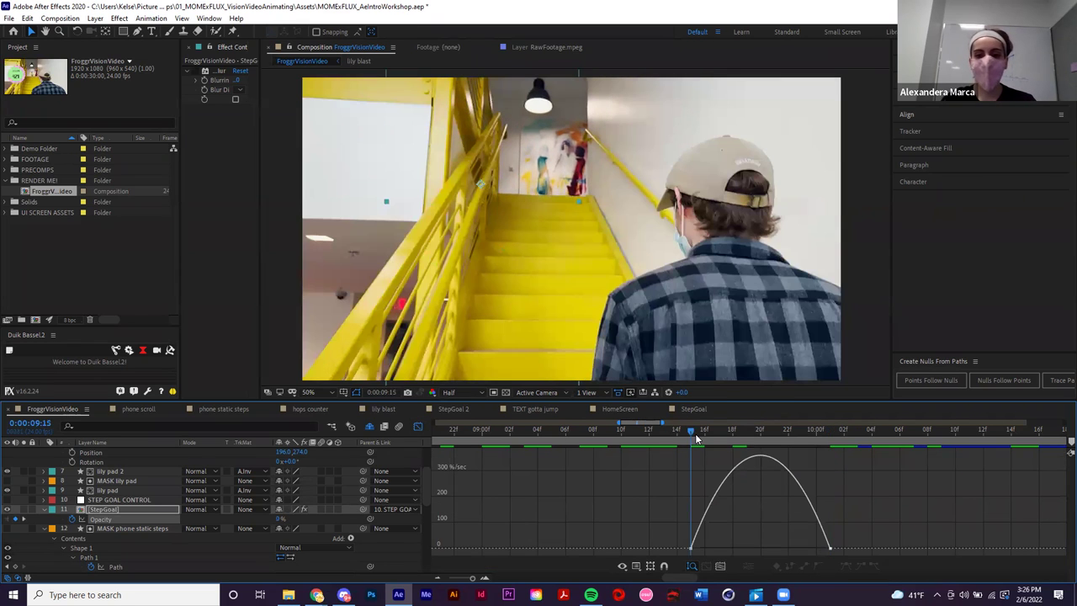
{"action": "left_click_drag", "start_coordinate": [696, 436], "coordinate": [732, 429]}
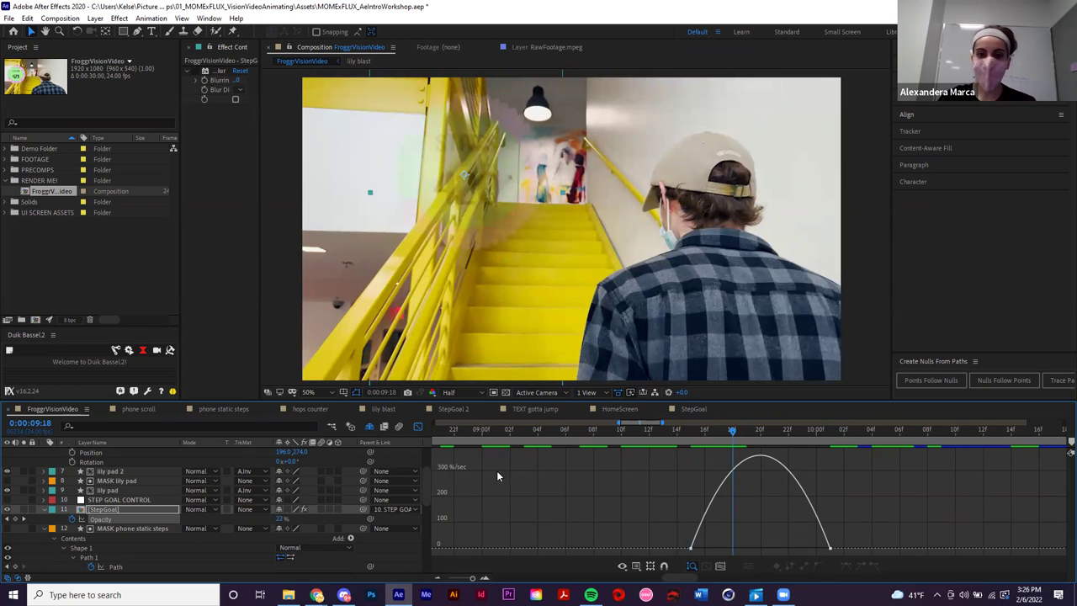
{"action": "left_click_drag", "start_coordinate": [733, 430], "coordinate": [755, 452]}
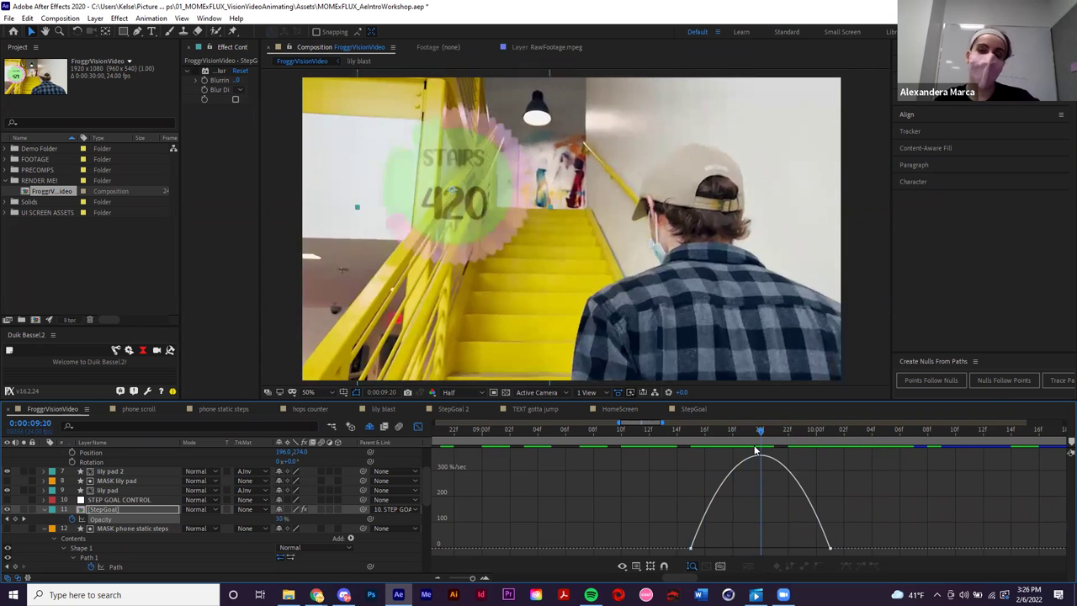
- Stretch the first Opacity keyframe's influence to about 96%, preview the fade, and leave the Graph Editor
{"action": "left_click", "coordinate": [698, 545]}
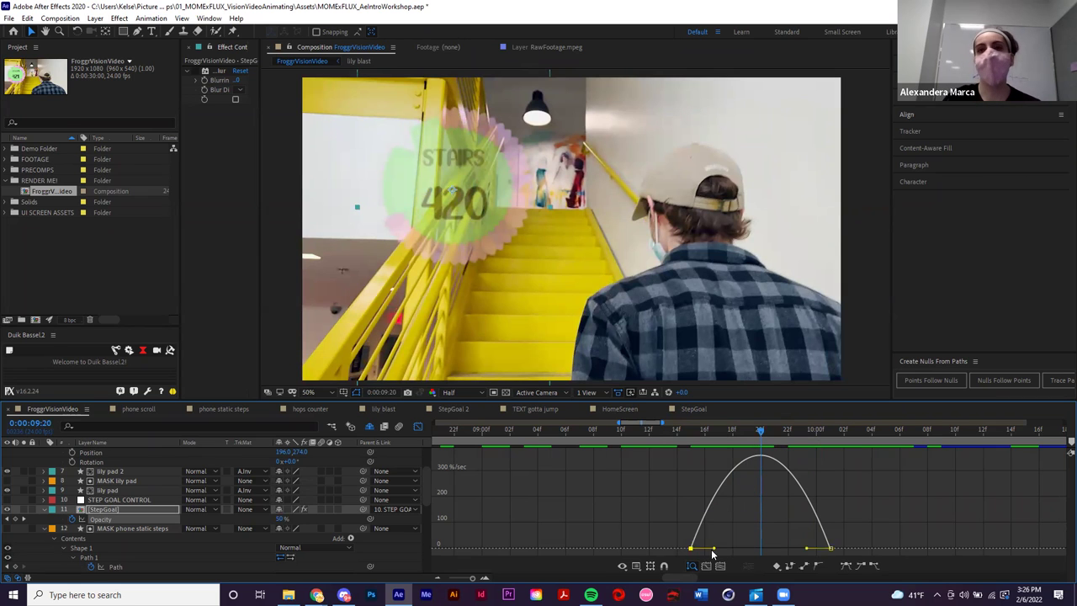
{"action": "left_click_drag", "start_coordinate": [714, 549], "coordinate": [746, 549]}
{"action": "left_click", "coordinate": [690, 432]}
{"action": "left_click_drag", "start_coordinate": [690, 436], "coordinate": [792, 442]}
{"action": "key", "text": "space"}
{"action": "key", "text": "space"}
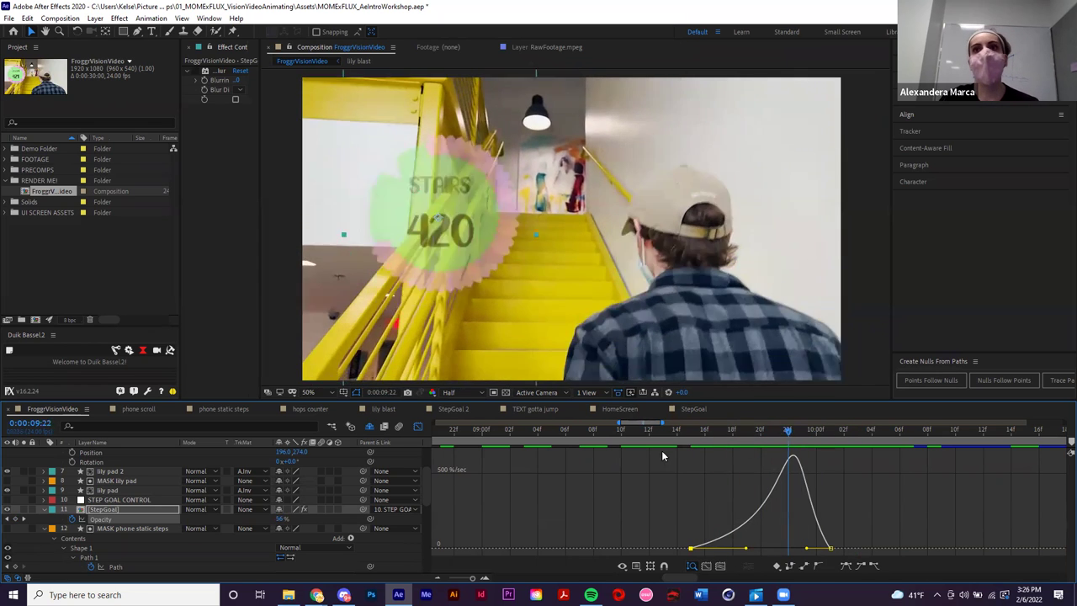
{"action": "left_click", "coordinate": [596, 430]}
{"action": "key", "text": "space"}
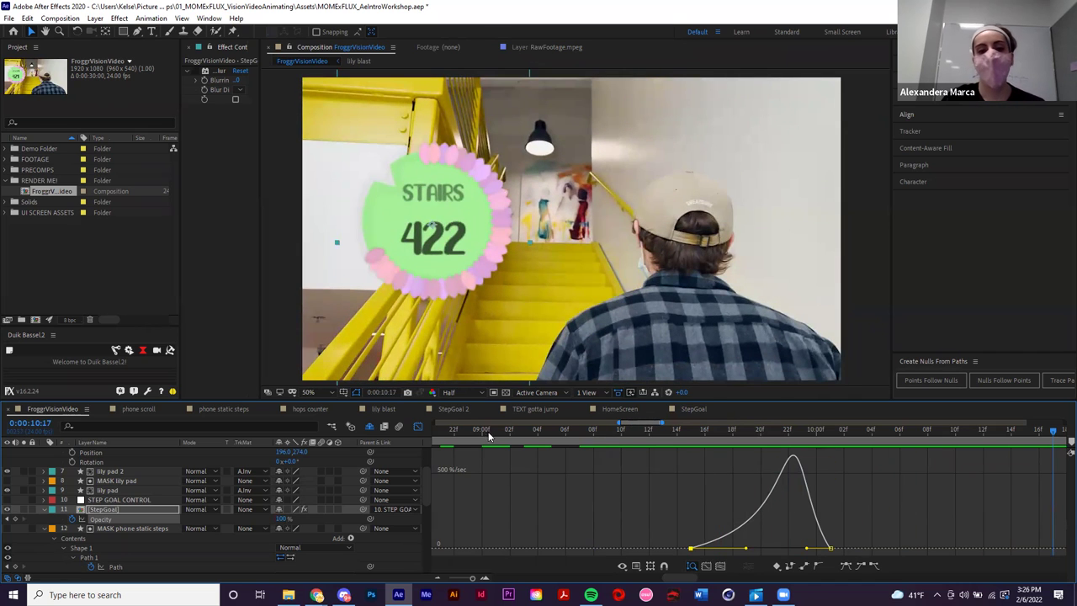
{"action": "left_click", "coordinate": [417, 426]}
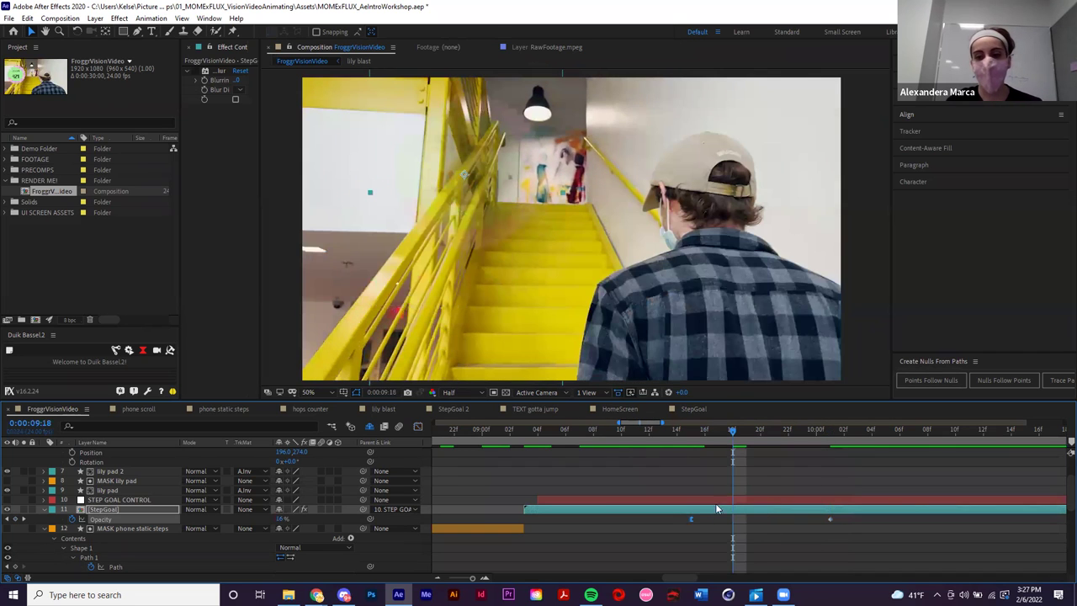
- Deselect StepGoal and draw a cream Ellipse 1 circle over the left building
{"action": "left_click", "coordinate": [690, 524]}
{"action": "left_click_drag", "start_coordinate": [732, 430], "coordinate": [703, 436]}
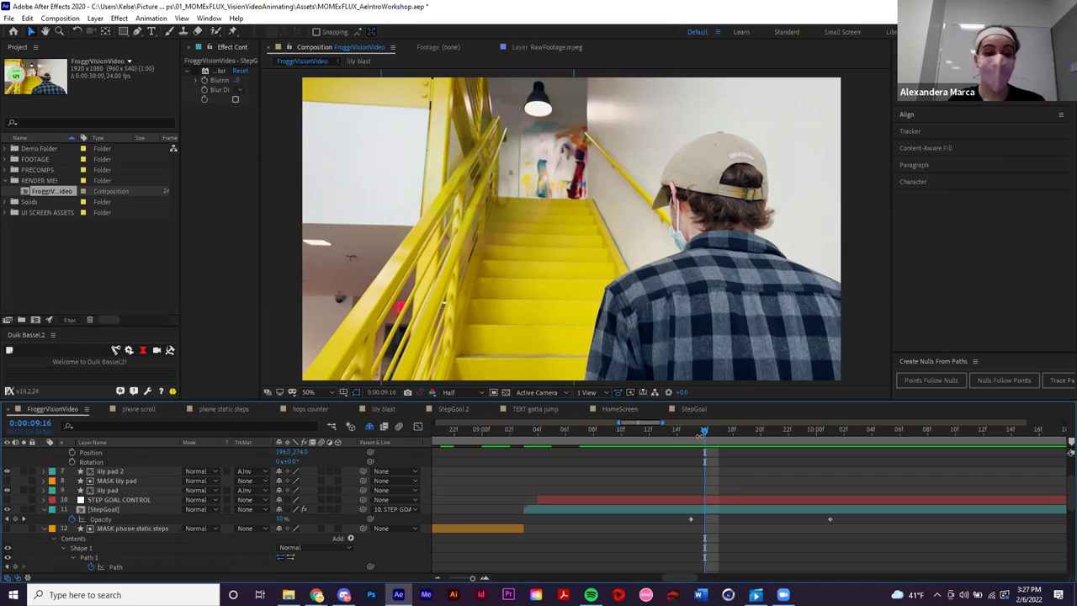
{"action": "scroll", "coordinate": [695, 491], "scroll_direction": "down", "scroll_amount": 4, "text": "alt"}
{"action": "scroll", "coordinate": [608, 477], "scroll_direction": "down", "scroll_amount": 2}
{"action": "scroll", "coordinate": [610, 478], "scroll_direction": "down", "scroll_amount": 2}
{"action": "left_click_drag", "start_coordinate": [538, 433], "coordinate": [436, 436]}
{"action": "scroll", "coordinate": [442, 484], "scroll_direction": "up", "scroll_amount": 4}
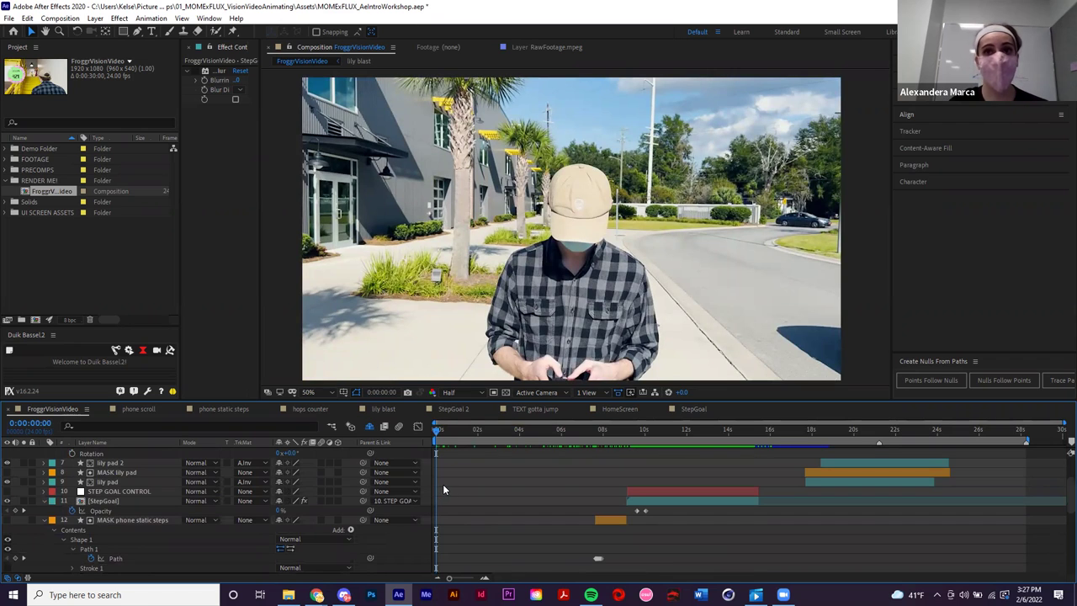
{"action": "left_click_drag", "start_coordinate": [123, 31], "coordinate": [169, 55]}
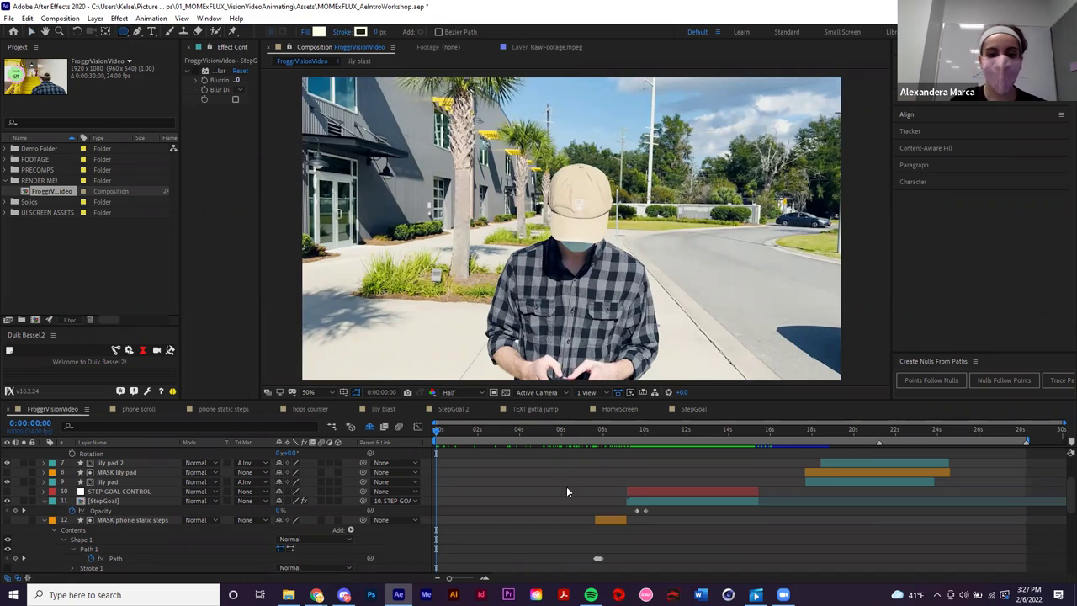
{"action": "mouse_move", "coordinate": [472, 193]}
{"action": "left_mouse_down"}
{"action": "mouse_move", "coordinate": [552, 272]}
{"action": "mouse_move", "coordinate": [537, 258]}
{"action": "left_mouse_up"}
- Shrink the circle about its centre and move it down-right against the man's cap
{"action": "key", "text": "y"}
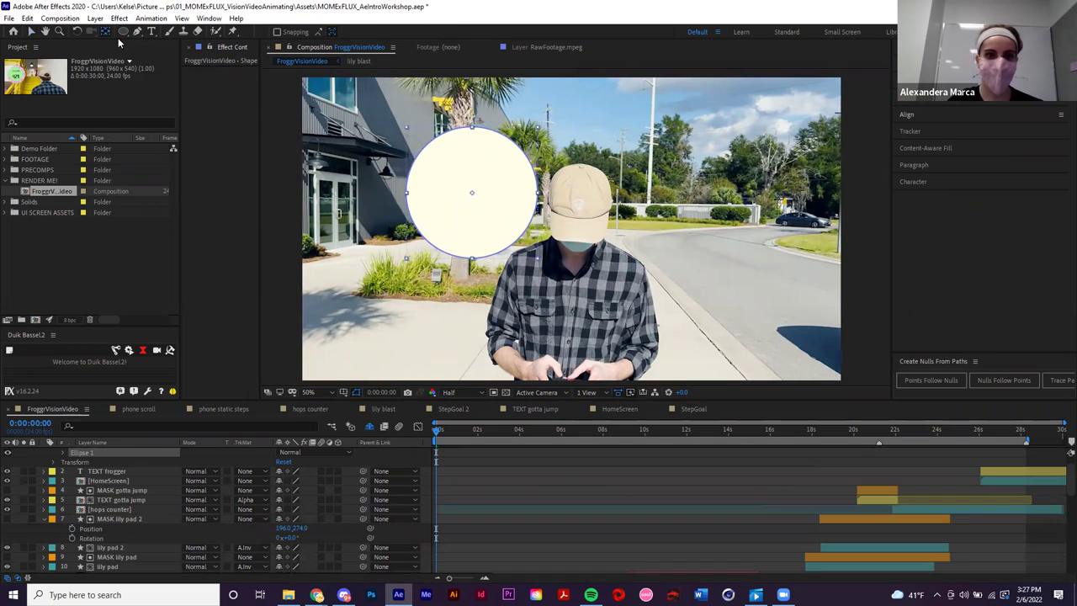
{"action": "key", "text": "v"}
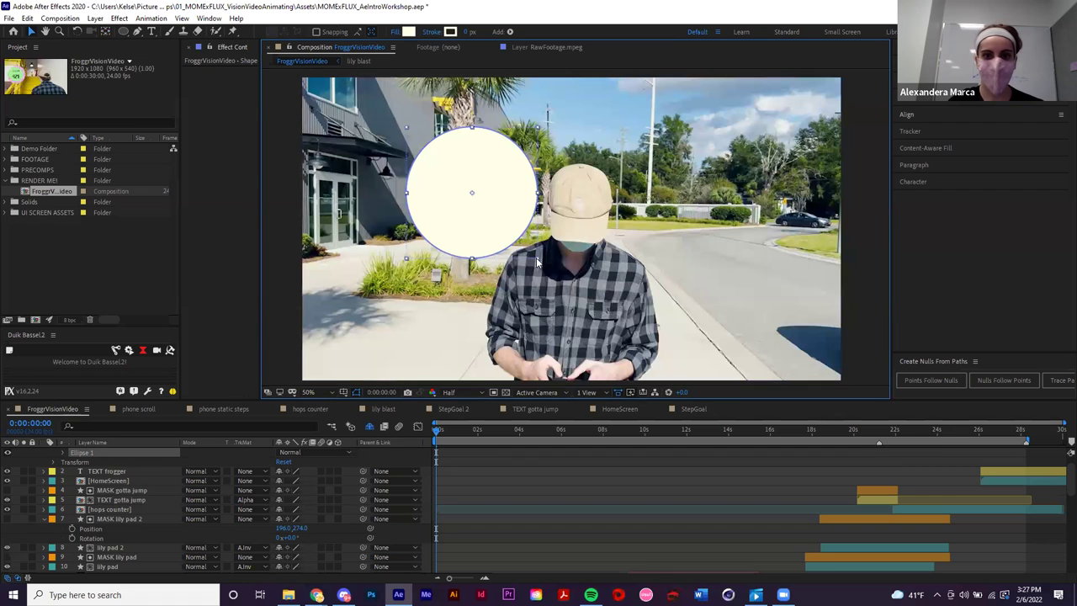
{"action": "left_click_drag", "start_coordinate": [537, 259], "coordinate": [516, 234]}
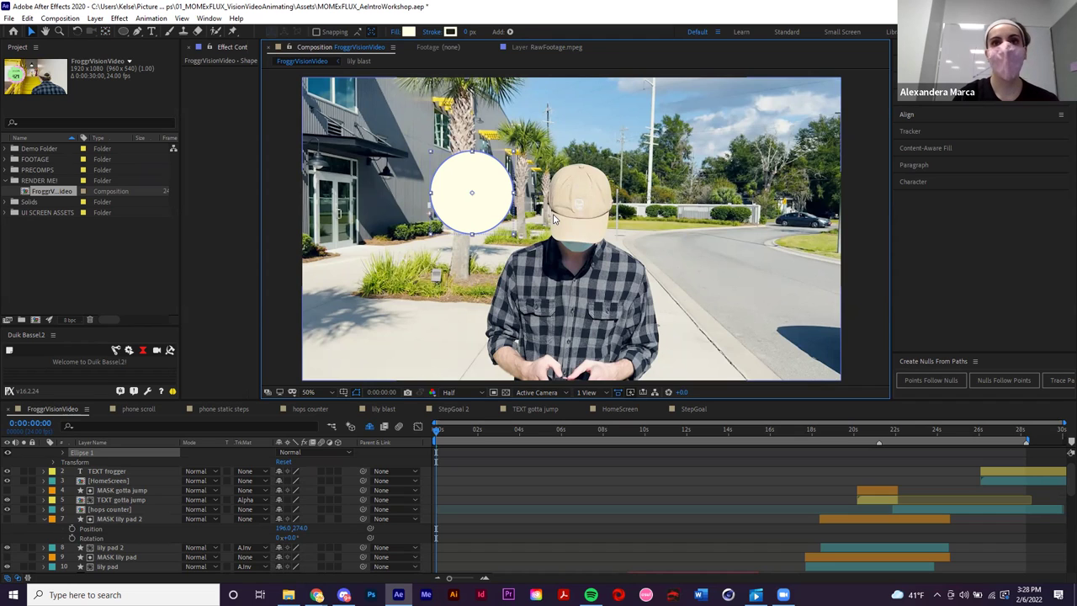
{"action": "left_click", "coordinate": [604, 461]}
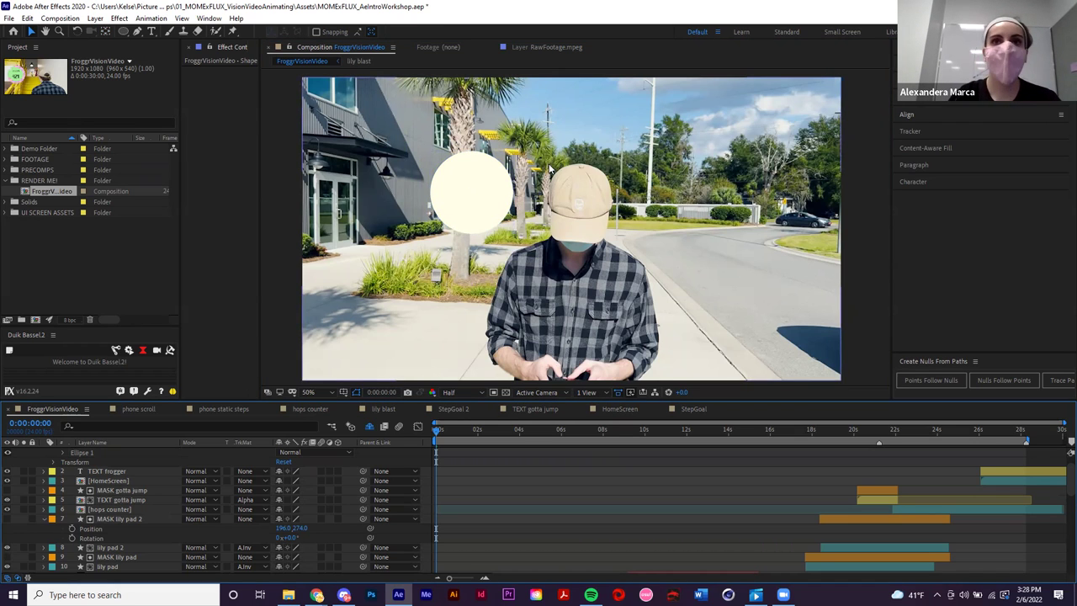
{"action": "left_click", "coordinate": [464, 202]}
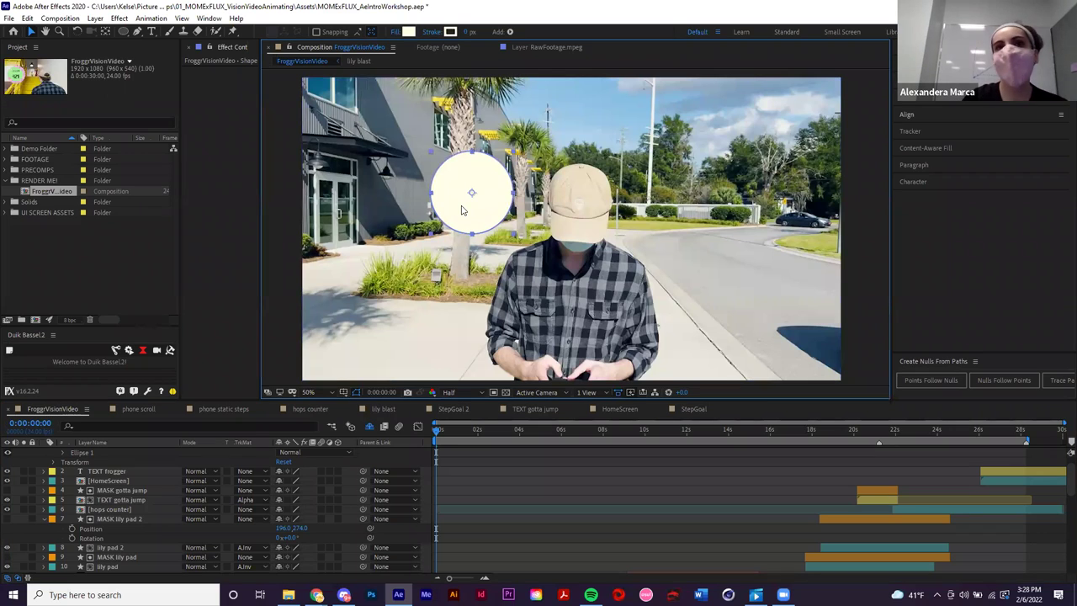
{"action": "left_click_drag", "start_coordinate": [485, 225], "coordinate": [530, 250]}
- Rename Shape Layer 1 to 'DEMO CIRCLE' and reveal only its Position property
{"action": "scroll", "coordinate": [485, 531], "scroll_direction": "up", "scroll_amount": 1}
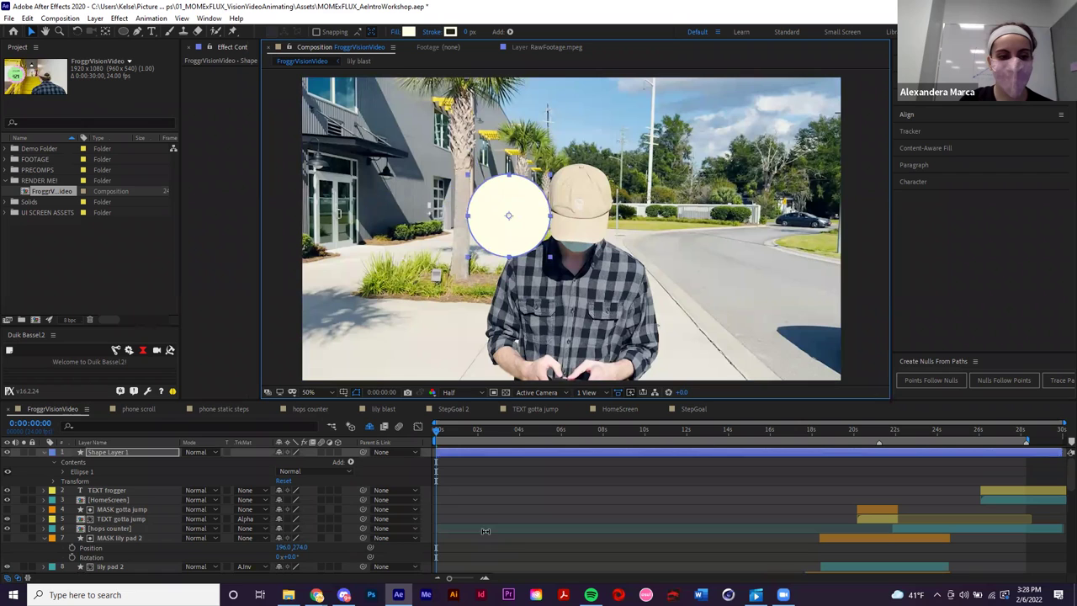
{"action": "right_click", "coordinate": [153, 460]}
{"action": "left_click", "coordinate": [172, 437]}
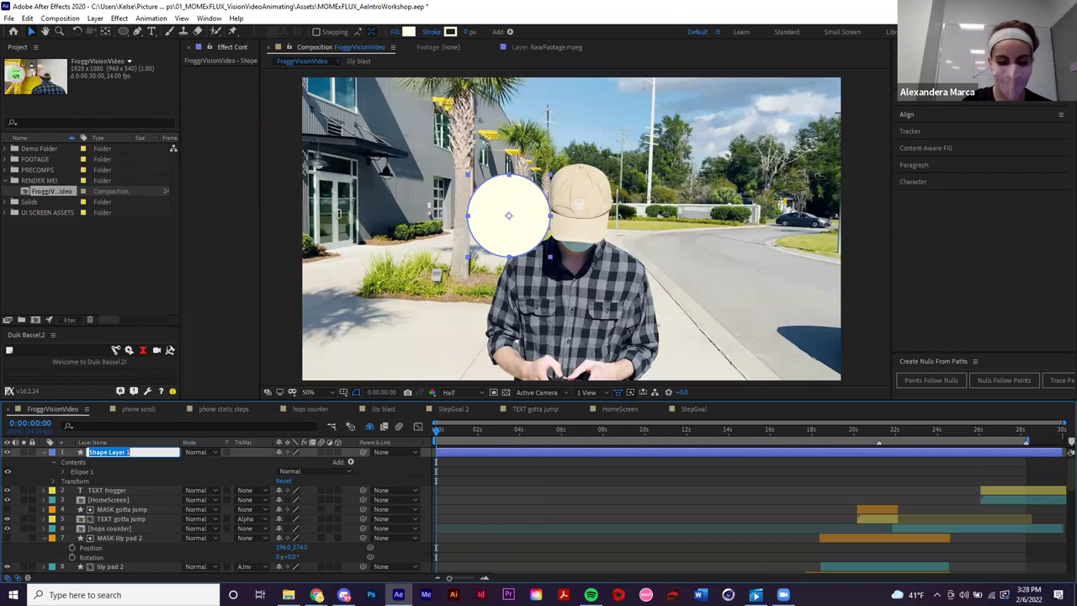
{"action": "type", "text": "DEMO CIRCLE"}
{"action": "key", "text": "Return"}
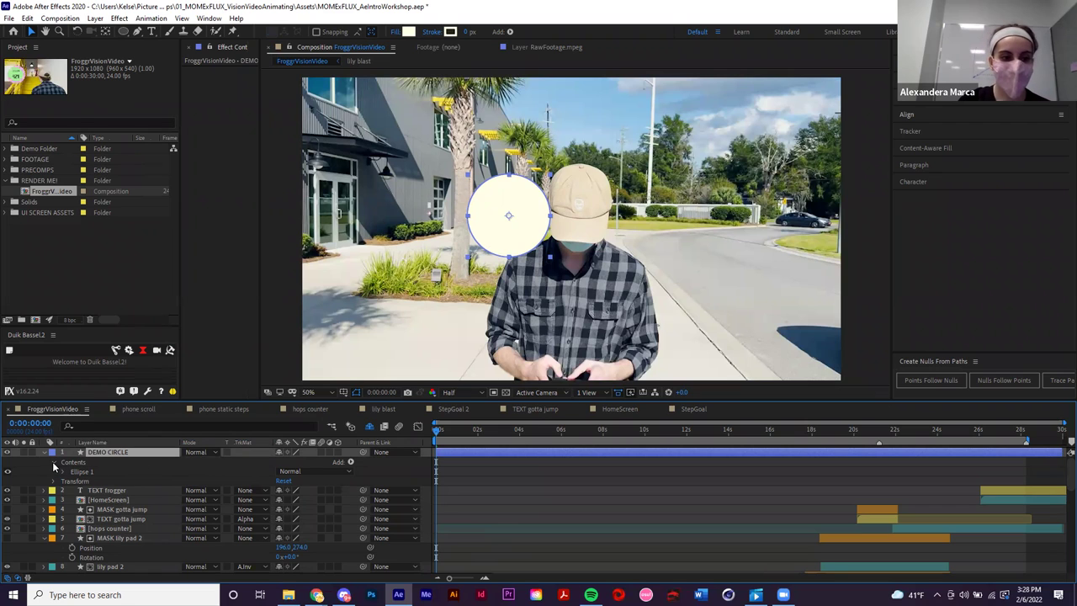
{"action": "key", "text": "p"}
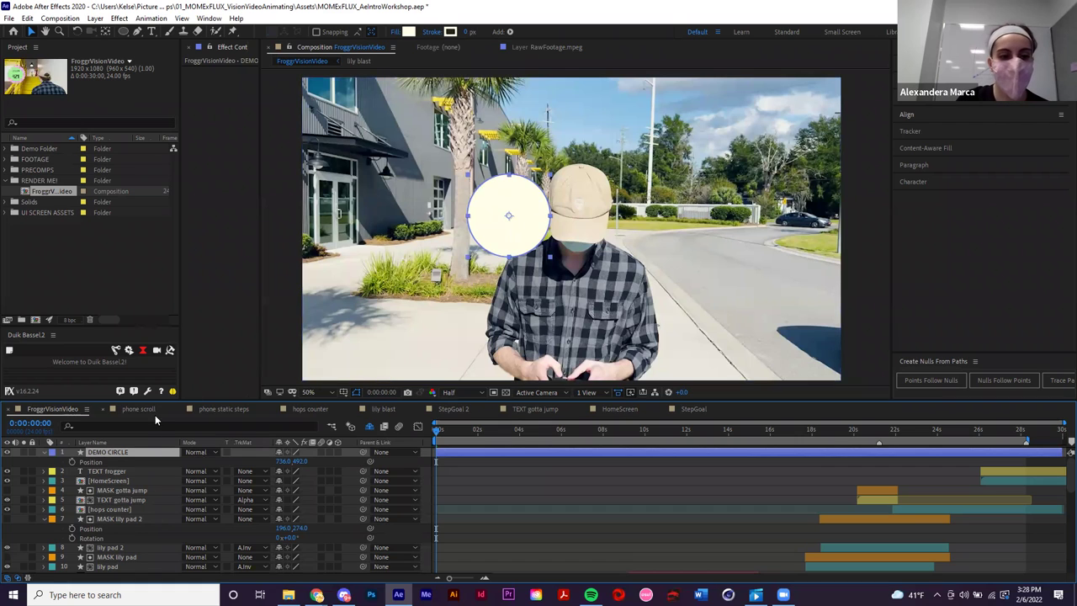
- Separate DEMO CIRCLE's Position into X Position and Y Position
{"action": "right_click", "coordinate": [99, 462]}
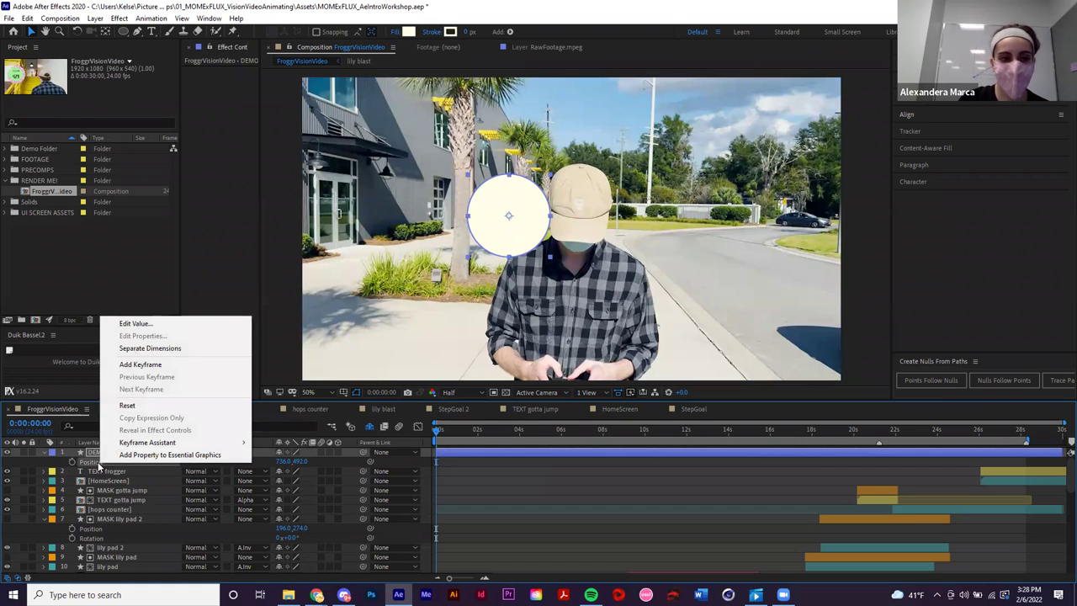
{"action": "left_click", "coordinate": [162, 347]}
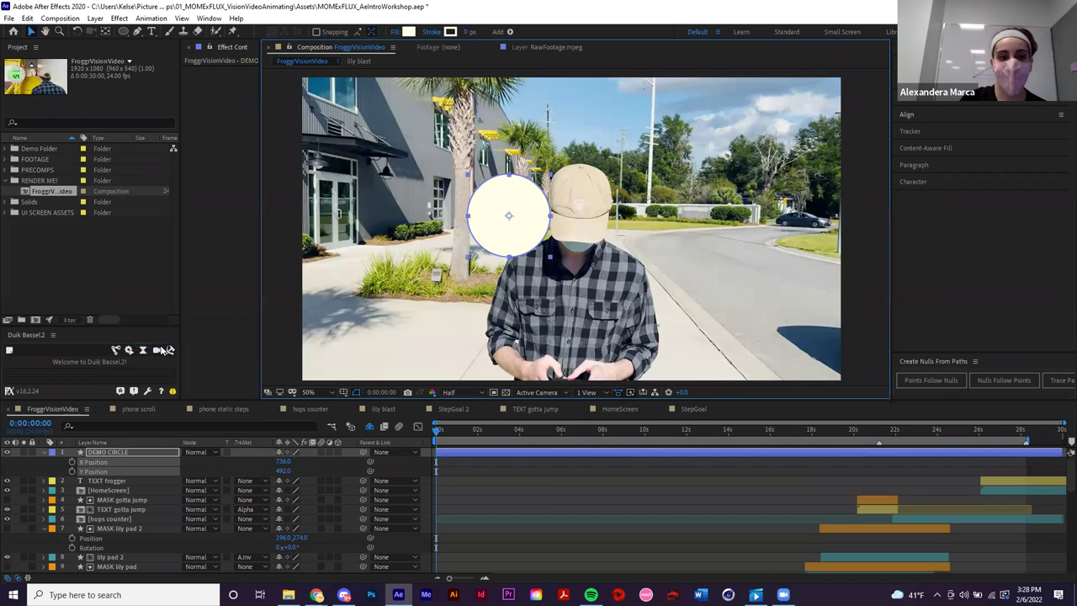
{"action": "left_click", "coordinate": [463, 473]}
{"action": "left_click", "coordinate": [101, 462]}
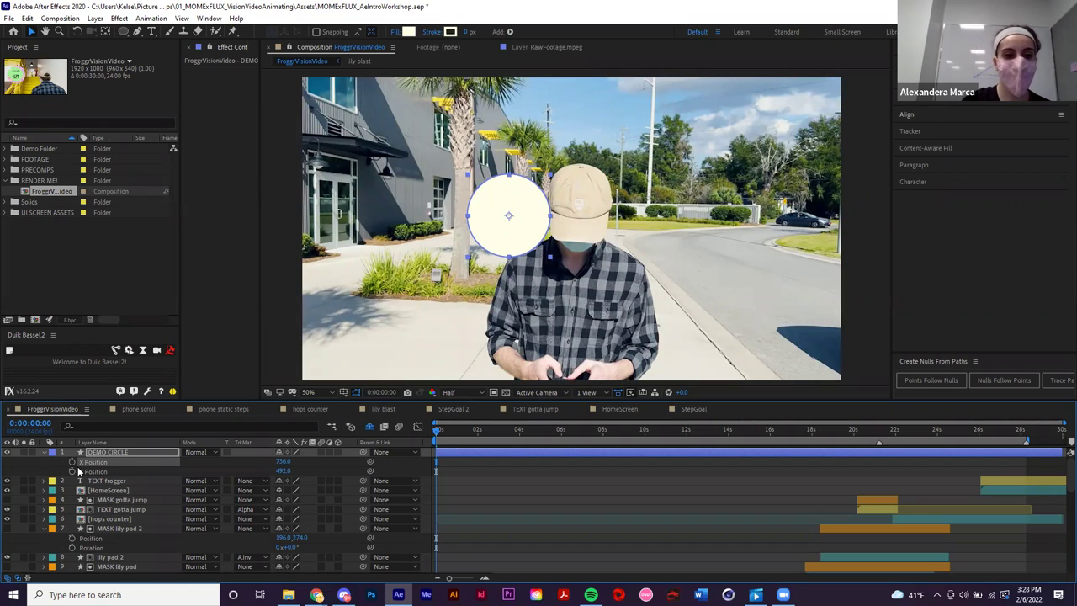
- Keyframe X Position at 0s, slide the circle right for a second keyframe, and play it
{"action": "left_click", "coordinate": [476, 500]}
{"action": "left_click", "coordinate": [529, 216]}
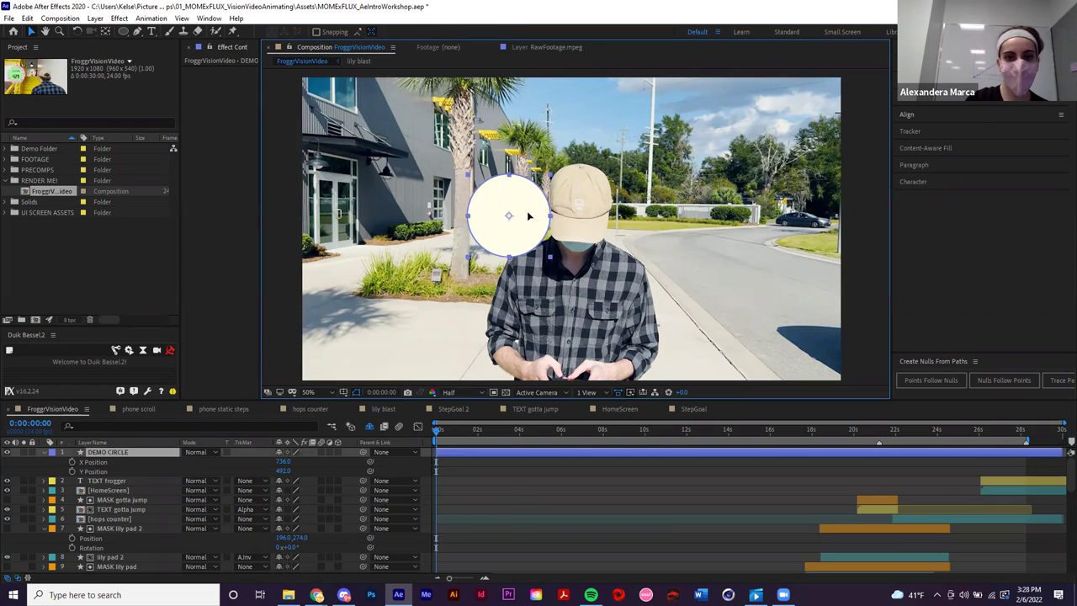
{"action": "mouse_move", "coordinate": [528, 216]}
{"action": "left_mouse_down"}
{"action": "mouse_move", "coordinate": [657, 248]}
{"action": "mouse_move", "coordinate": [749, 208]}
{"action": "mouse_move", "coordinate": [441, 212]}
{"action": "mouse_move", "coordinate": [457, 201]}
{"action": "left_mouse_up"}
{"action": "key", "text": "ctrl+shift+a"}
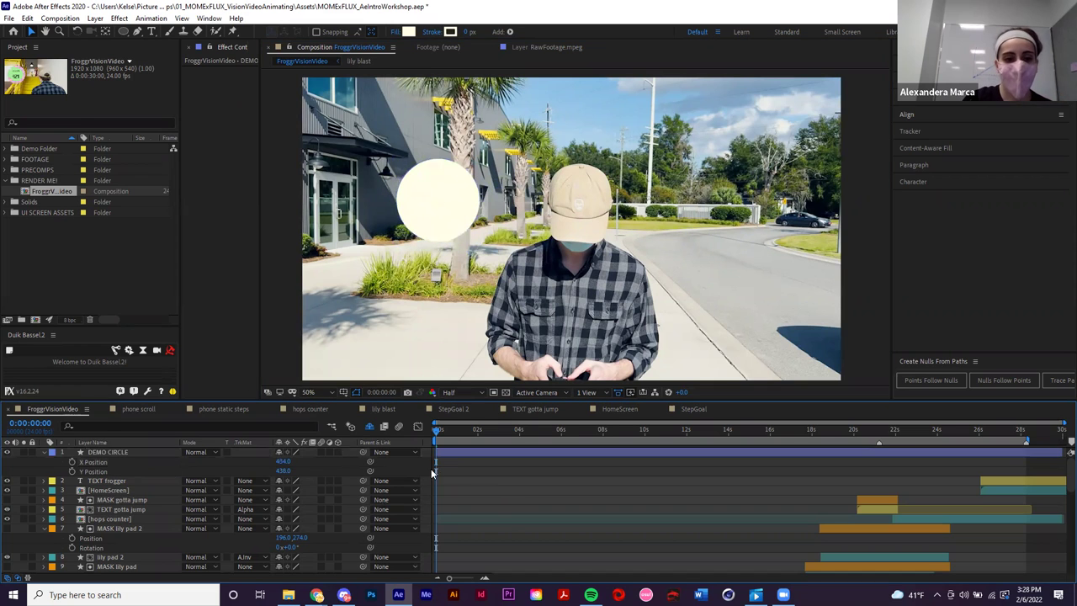
{"action": "left_click", "coordinate": [71, 462]}
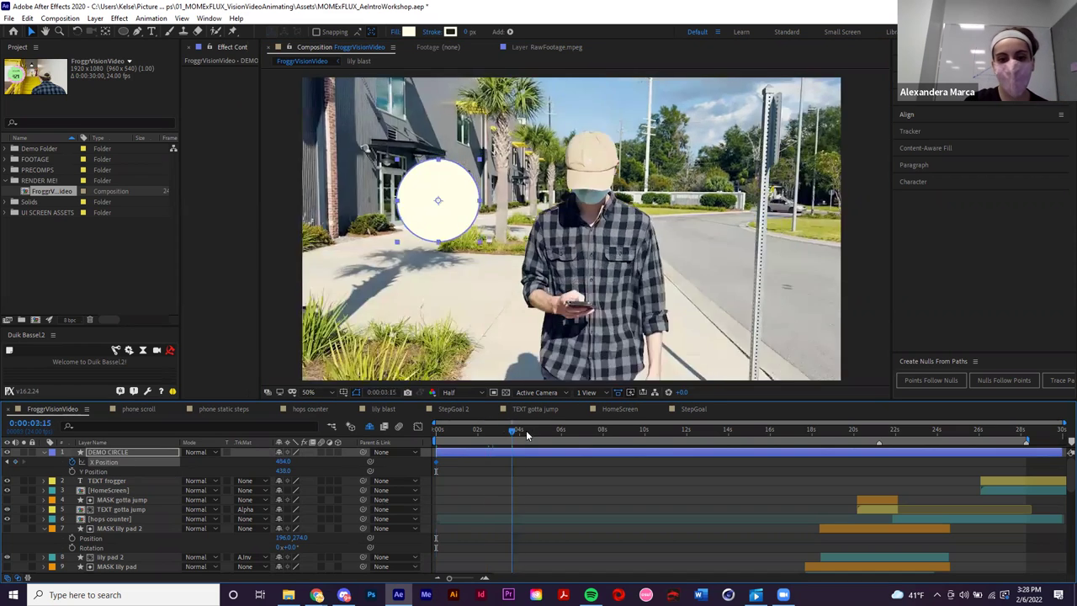
{"action": "left_click_drag", "start_coordinate": [448, 212], "coordinate": [533, 212]}
{"action": "key", "text": "space"}
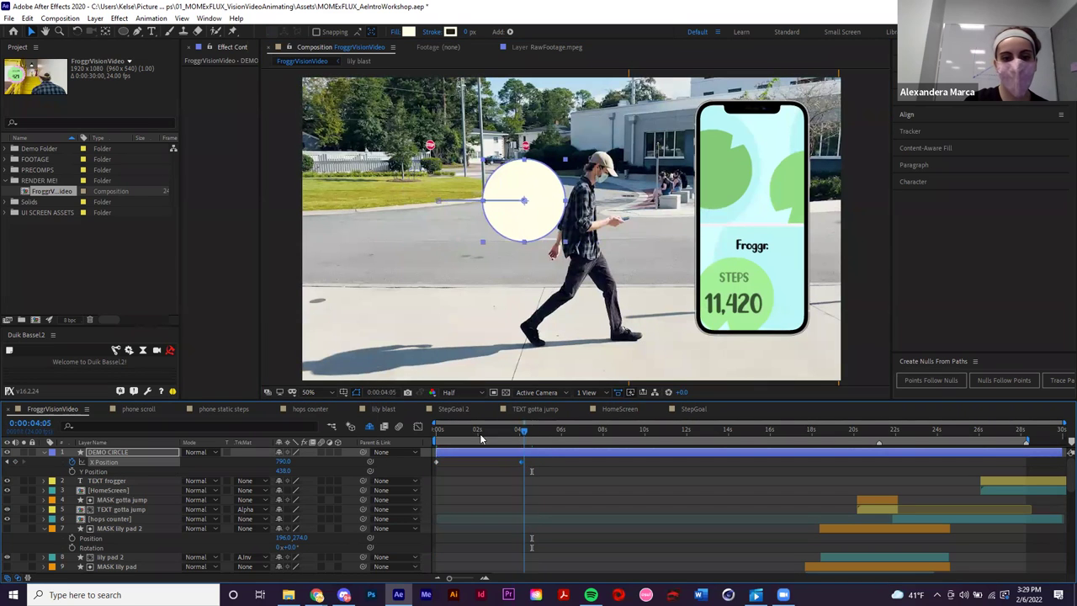
{"action": "left_click_drag", "start_coordinate": [514, 462], "coordinate": [427, 468]}
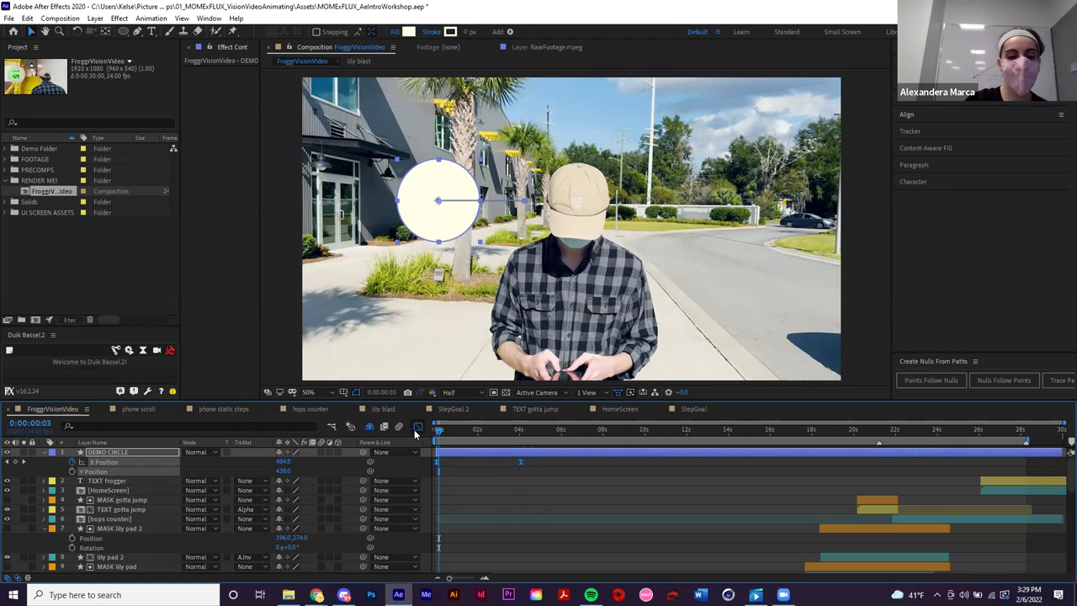
- Drag the X Position speed-graph influence handles so speed starts slow and spikes late, first keyframe at 100%
{"action": "left_click", "coordinate": [417, 427]}
{"action": "left_click_drag", "start_coordinate": [519, 546], "coordinate": [510, 485]}
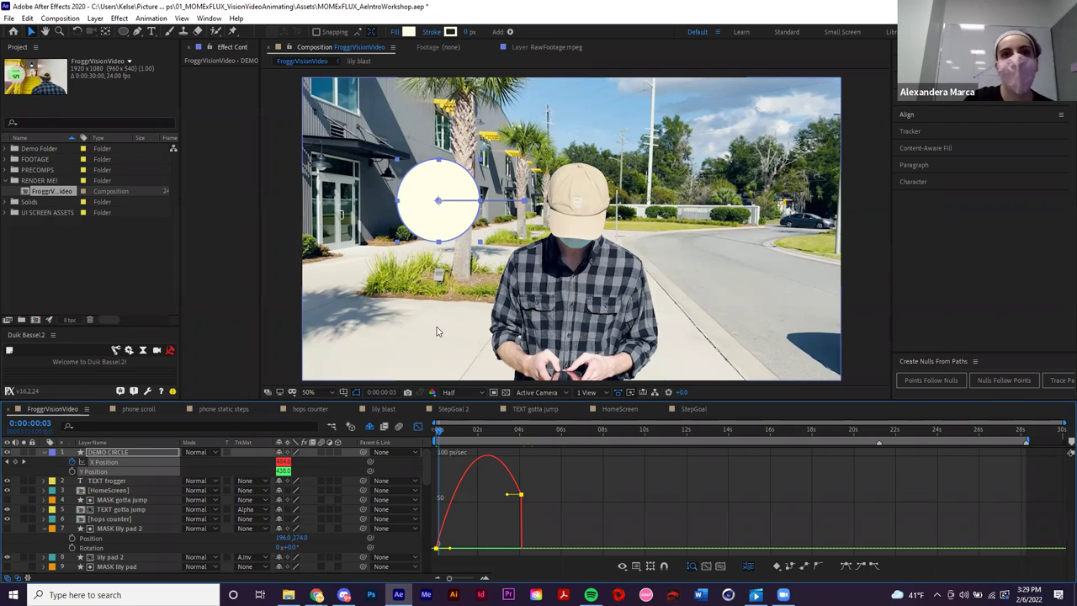
{"action": "left_click_drag", "start_coordinate": [449, 547], "coordinate": [484, 532]}
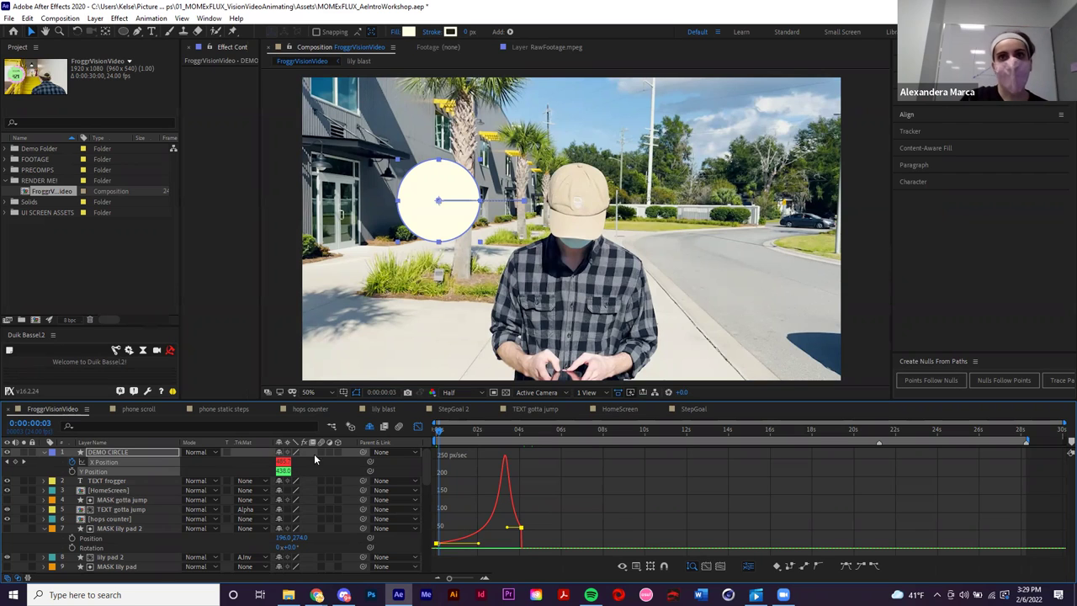
- Switch the Graph Editor to the value graph
{"action": "right_click", "coordinate": [467, 460]}
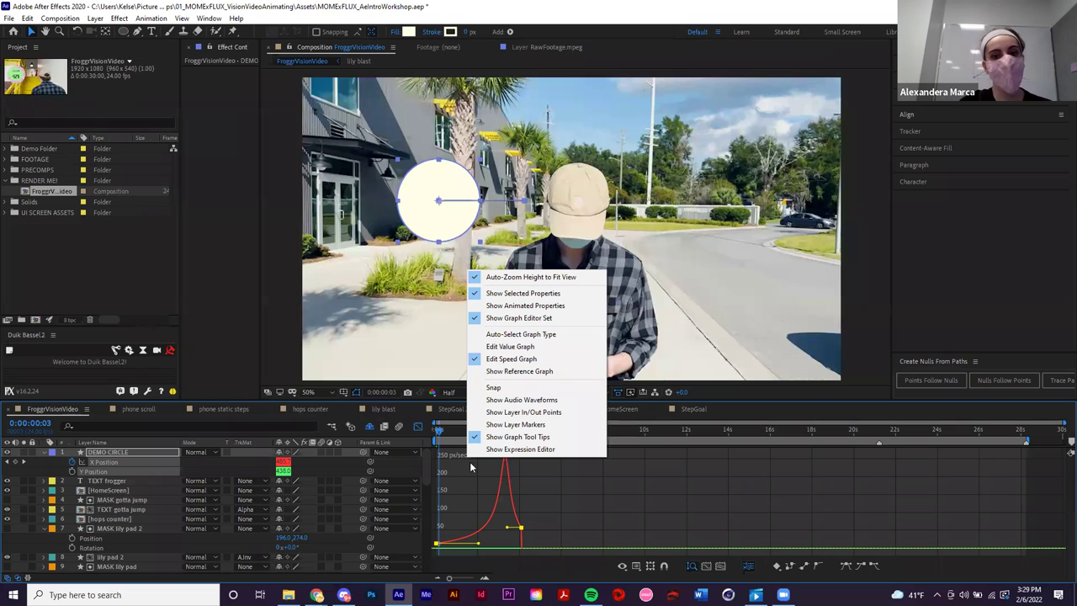
{"action": "right_click", "coordinate": [473, 473]}
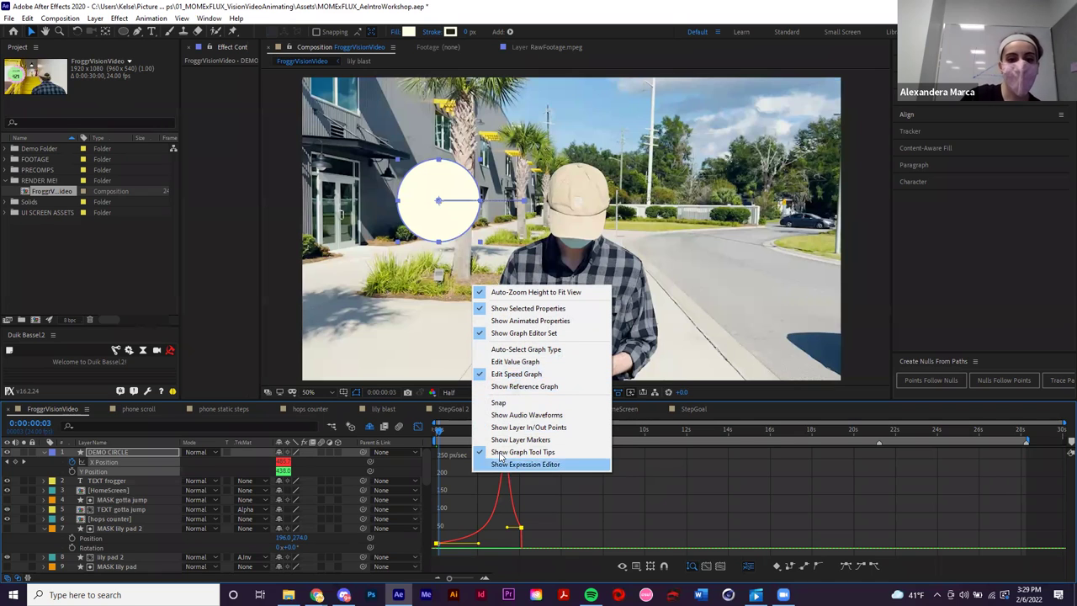
{"action": "left_click", "coordinate": [515, 361]}
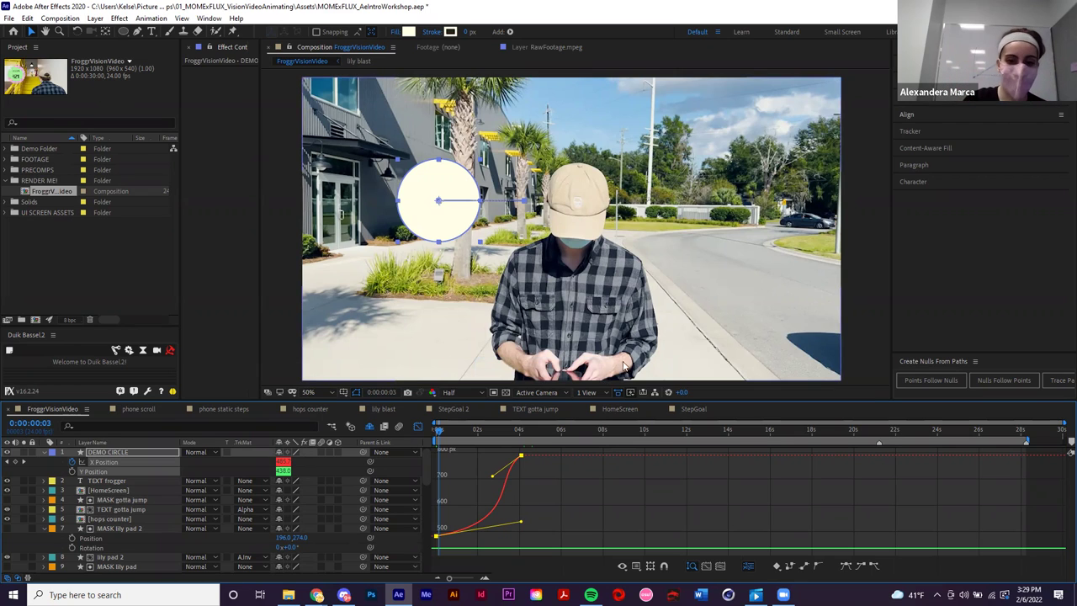
- Reshape the X Position value curve into an eased S between the keyframes, then preview it
{"action": "left_click_drag", "start_coordinate": [492, 477], "coordinate": [582, 485]}
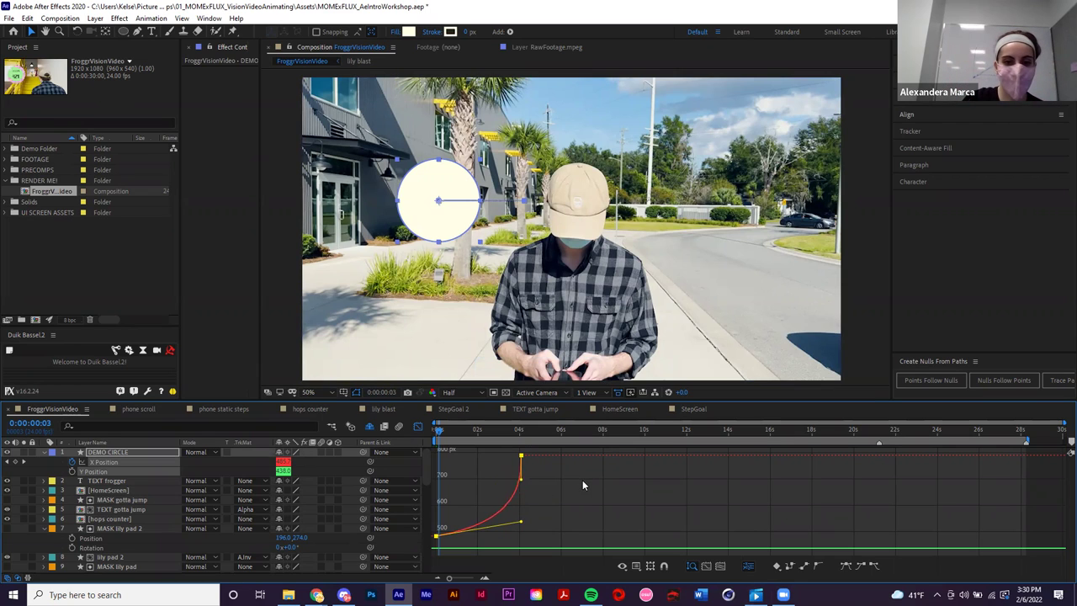
{"action": "left_click_drag", "start_coordinate": [520, 525], "coordinate": [455, 461]}
{"action": "left_click_drag", "start_coordinate": [521, 478], "coordinate": [536, 543]}
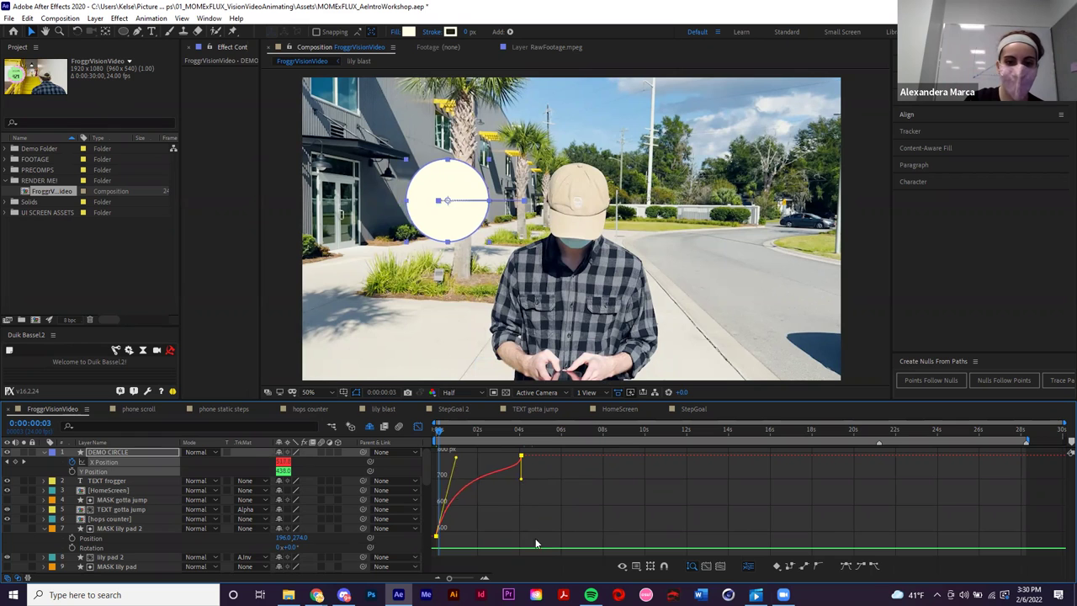
{"action": "mouse_move", "coordinate": [459, 464]}
{"action": "left_mouse_down"}
{"action": "mouse_move", "coordinate": [497, 493]}
{"action": "mouse_move", "coordinate": [454, 471]}
{"action": "mouse_move", "coordinate": [461, 461]}
{"action": "left_mouse_up"}
{"action": "key", "text": "space"}
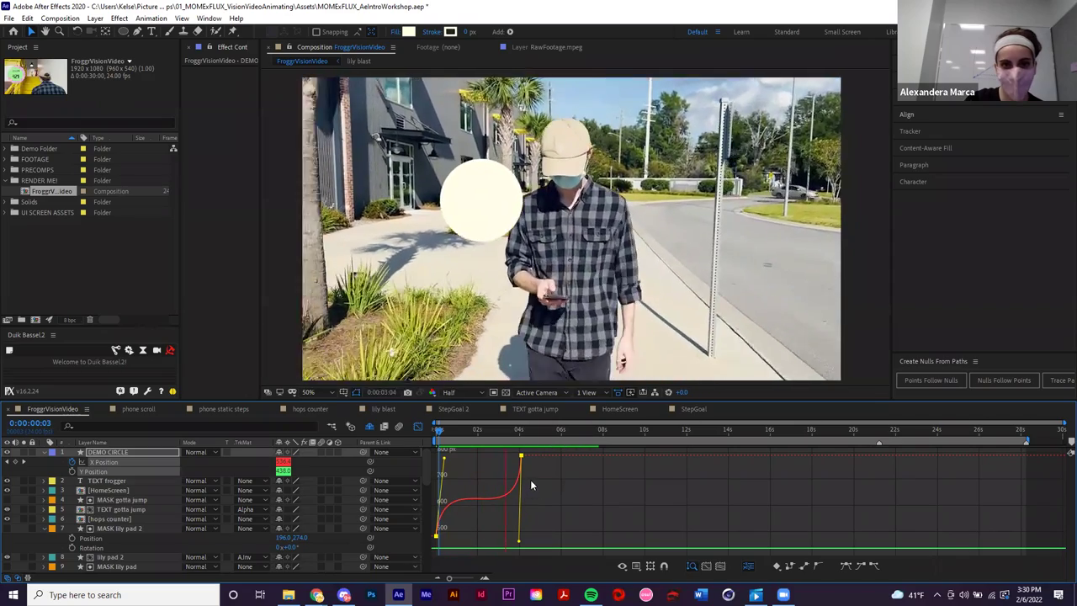
{"action": "key", "text": "space"}
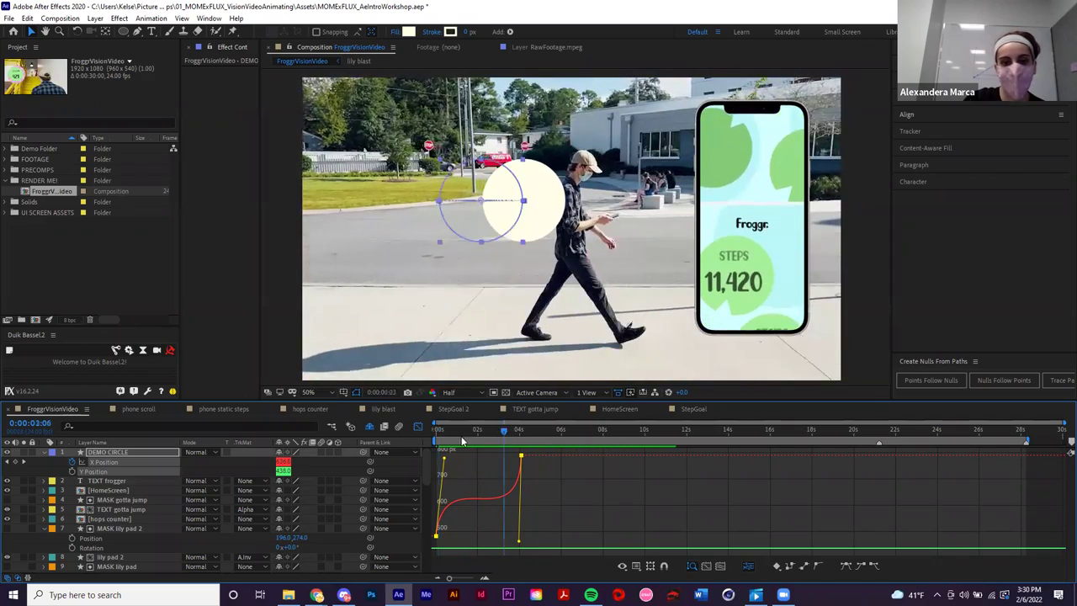
{"action": "key", "text": "Home"}
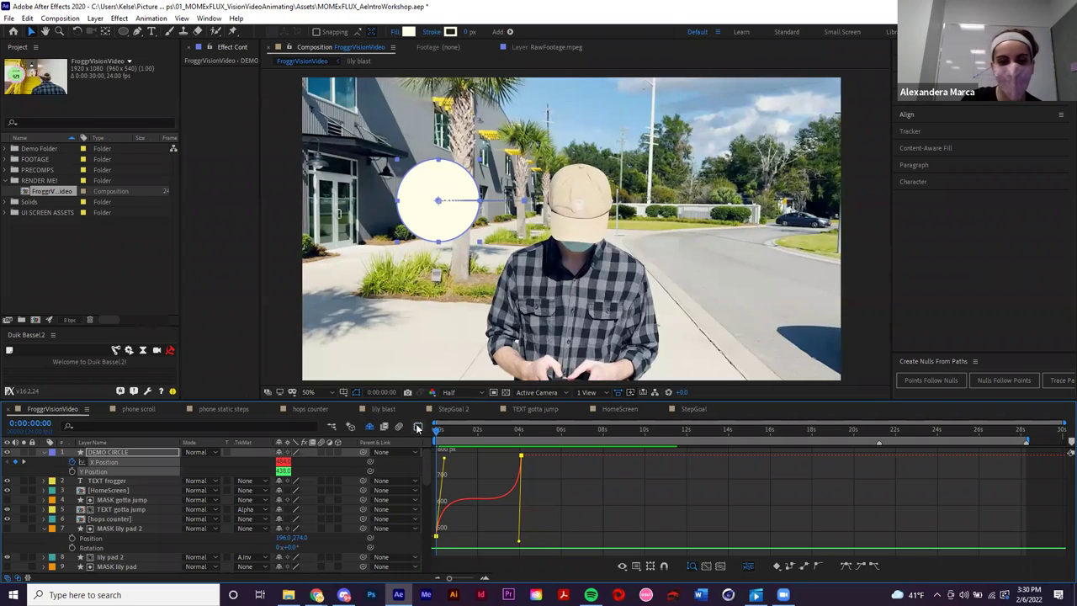
- Toggle the Graph Editor and switch X Position back to the value graph
{"action": "left_click", "coordinate": [416, 425]}
{"action": "left_click", "coordinate": [418, 425]}
{"action": "right_click", "coordinate": [489, 474]}
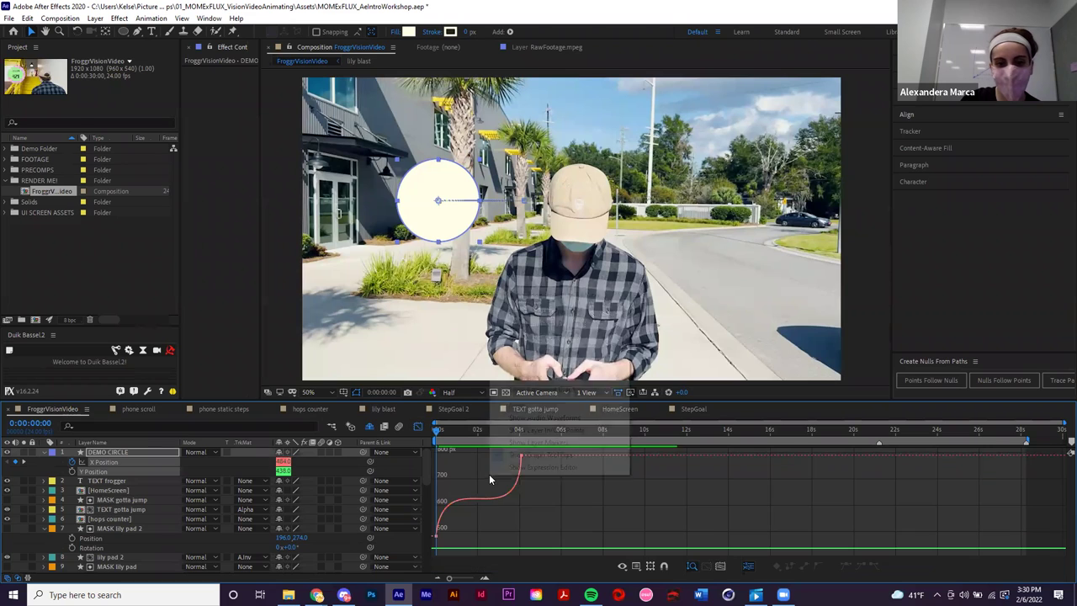
{"action": "left_click", "coordinate": [546, 431]}
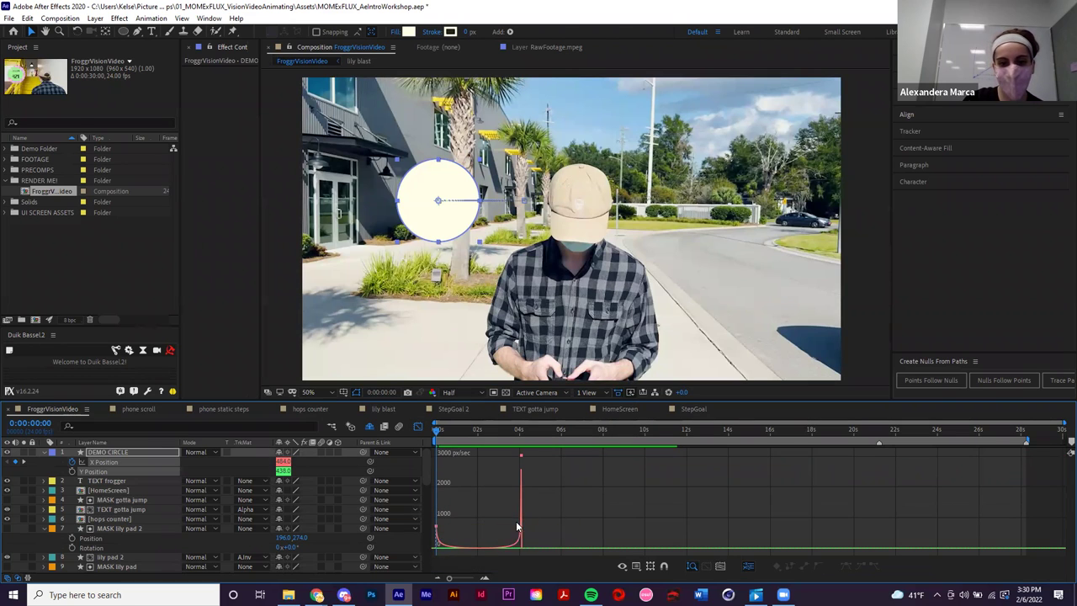
{"action": "left_click", "coordinate": [414, 424]}
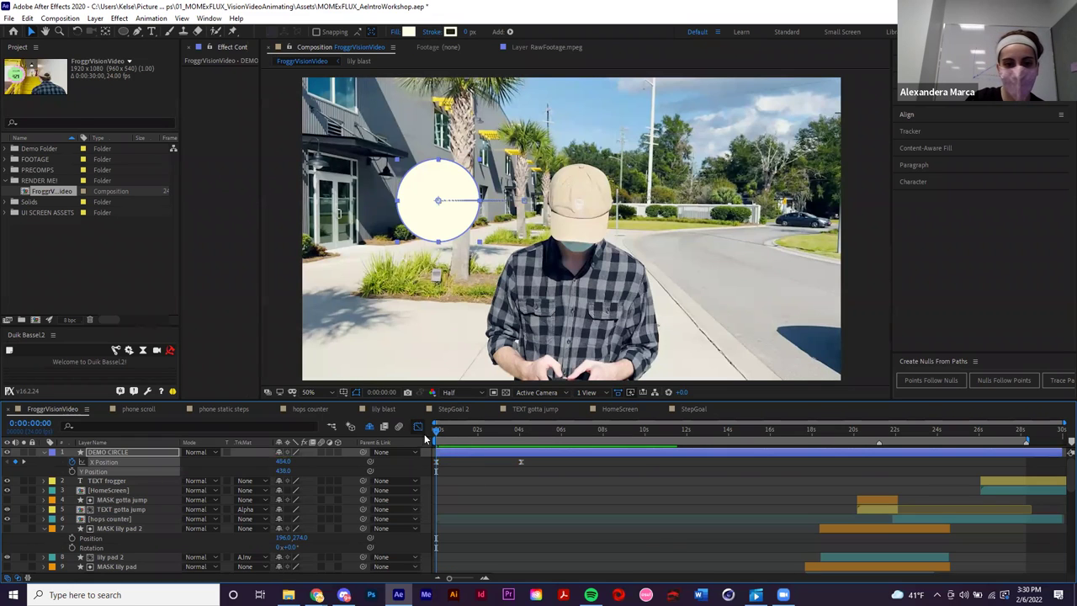
{"action": "left_click", "coordinate": [417, 426]}
{"action": "right_click", "coordinate": [493, 488]}
{"action": "left_click", "coordinate": [555, 368]}
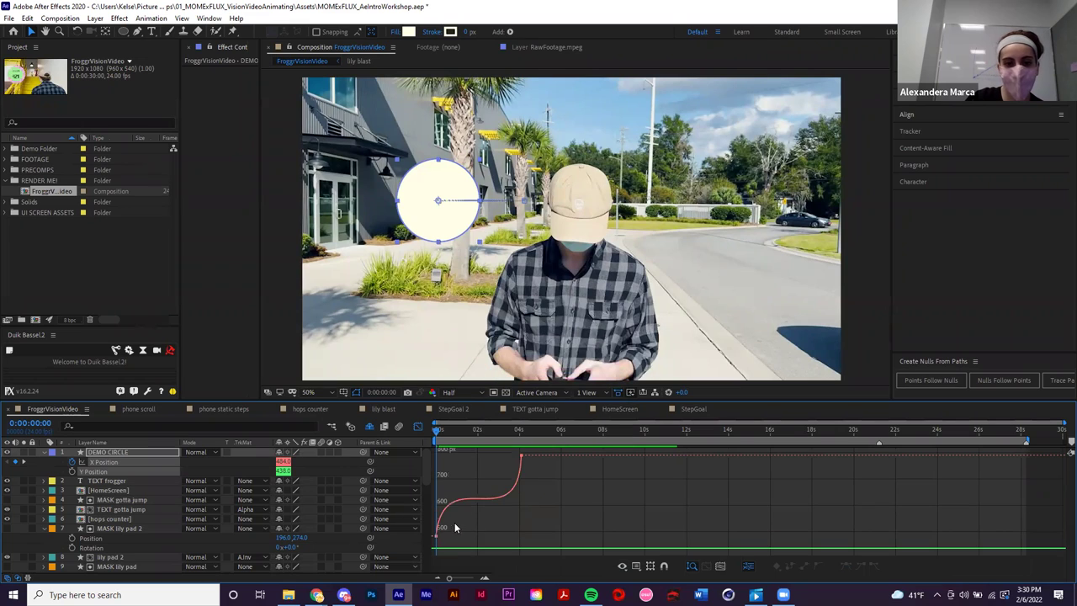
- Drag the 04s keyframe's Bezier handle to ease in, then check the result in the speed graph
{"action": "left_click", "coordinate": [518, 462]}
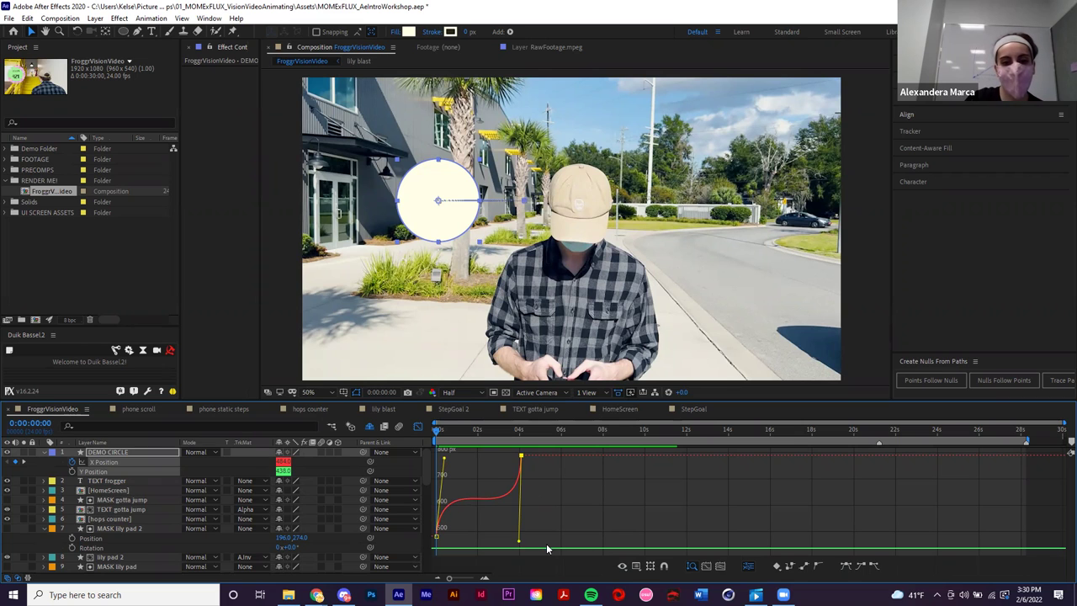
{"action": "left_click_drag", "start_coordinate": [498, 493], "coordinate": [475, 488]}
{"action": "right_click", "coordinate": [484, 493]}
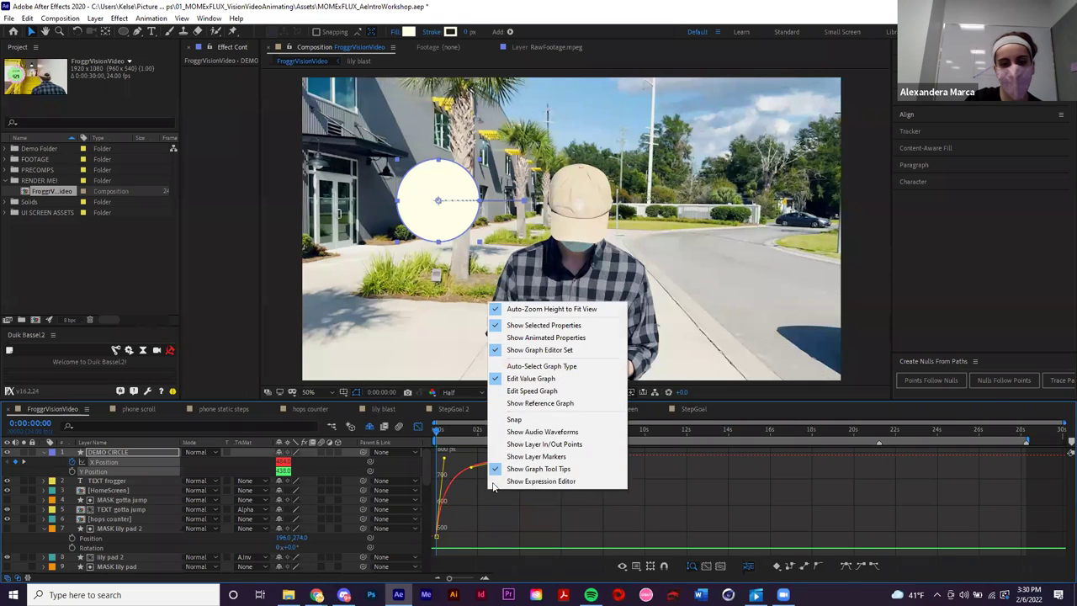
{"action": "left_click", "coordinate": [552, 390]}
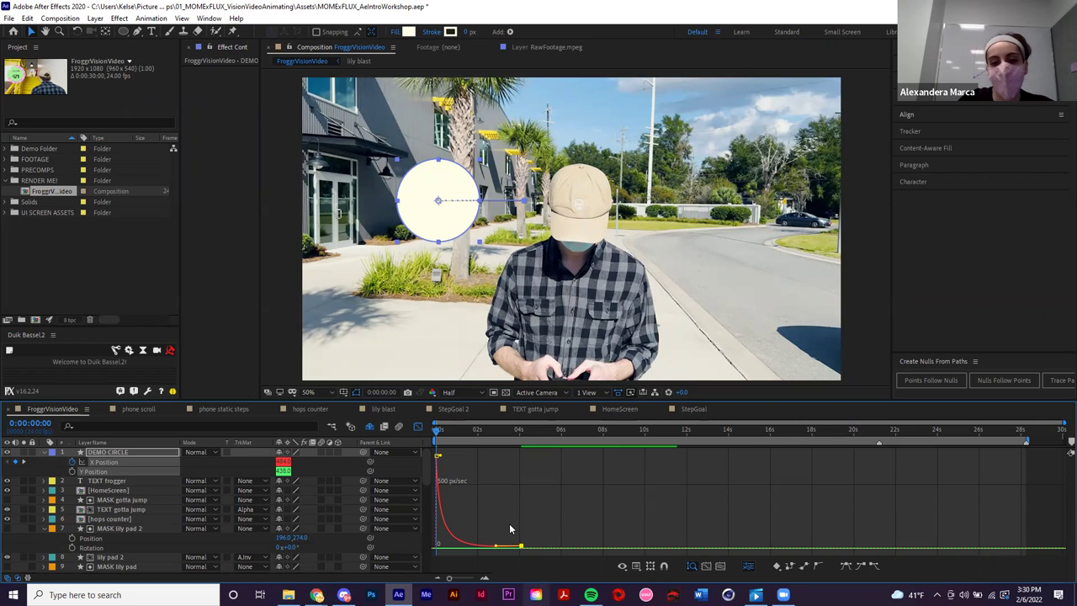
{"action": "right_click", "coordinate": [470, 474]}
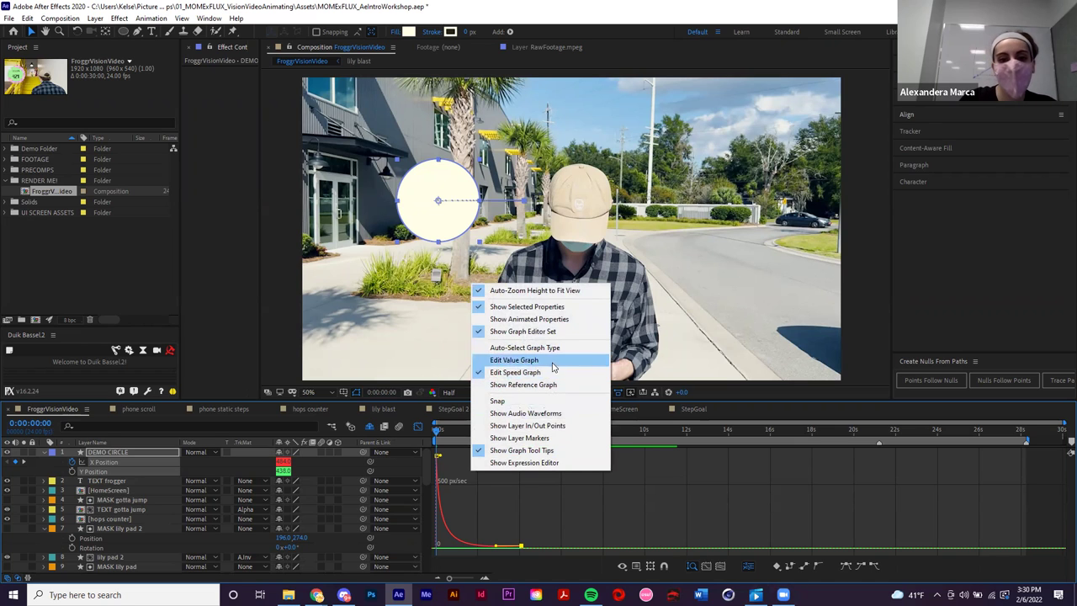
{"action": "left_click", "coordinate": [514, 361]}
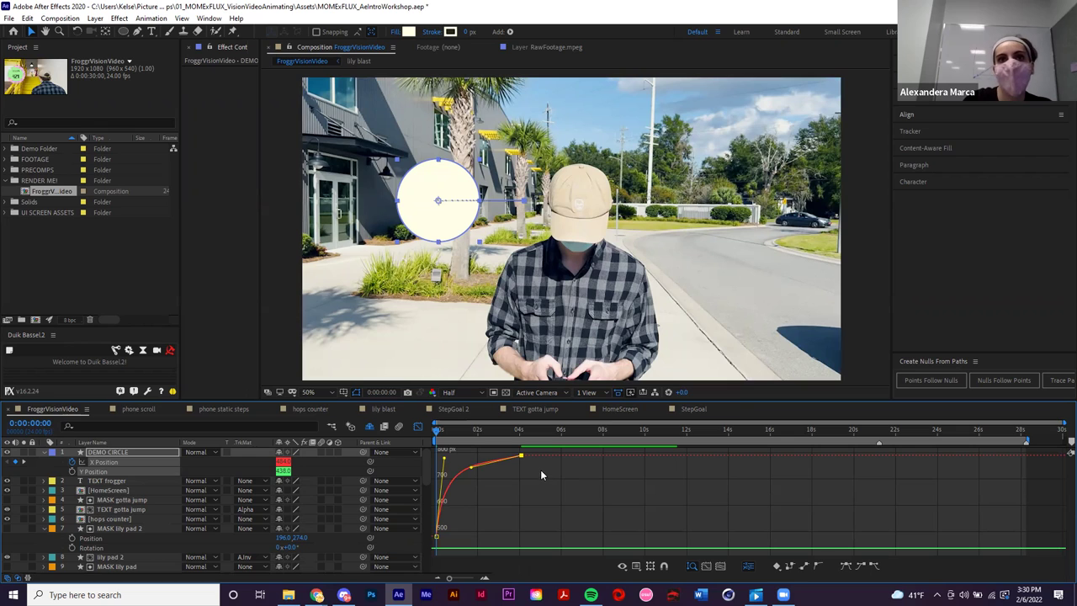
{"action": "left_click", "coordinate": [493, 470]}
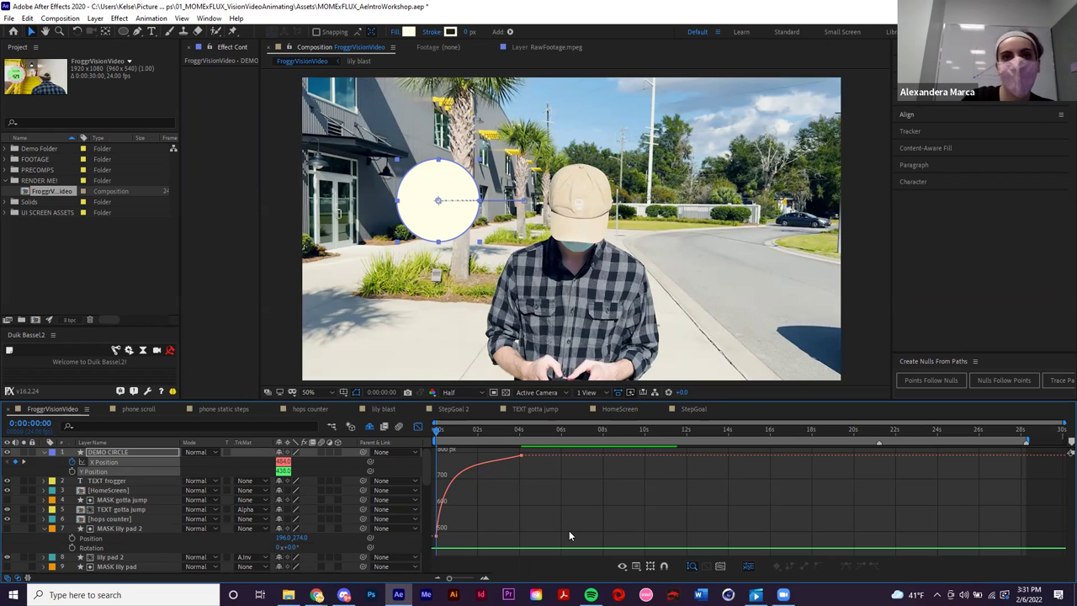
{"action": "right_click", "coordinate": [513, 484]}
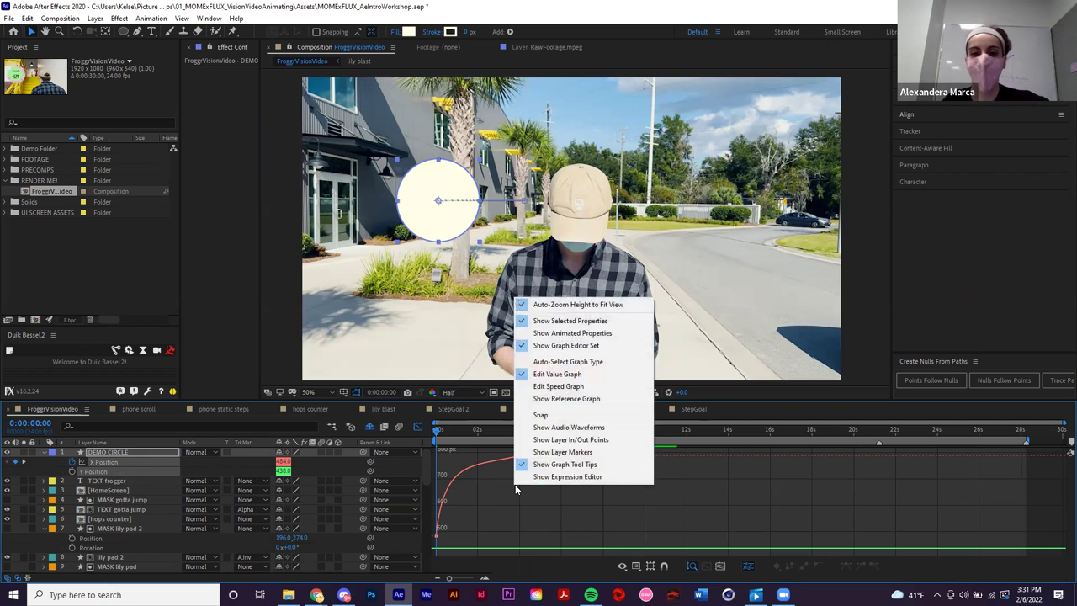
{"action": "left_click", "coordinate": [558, 386]}
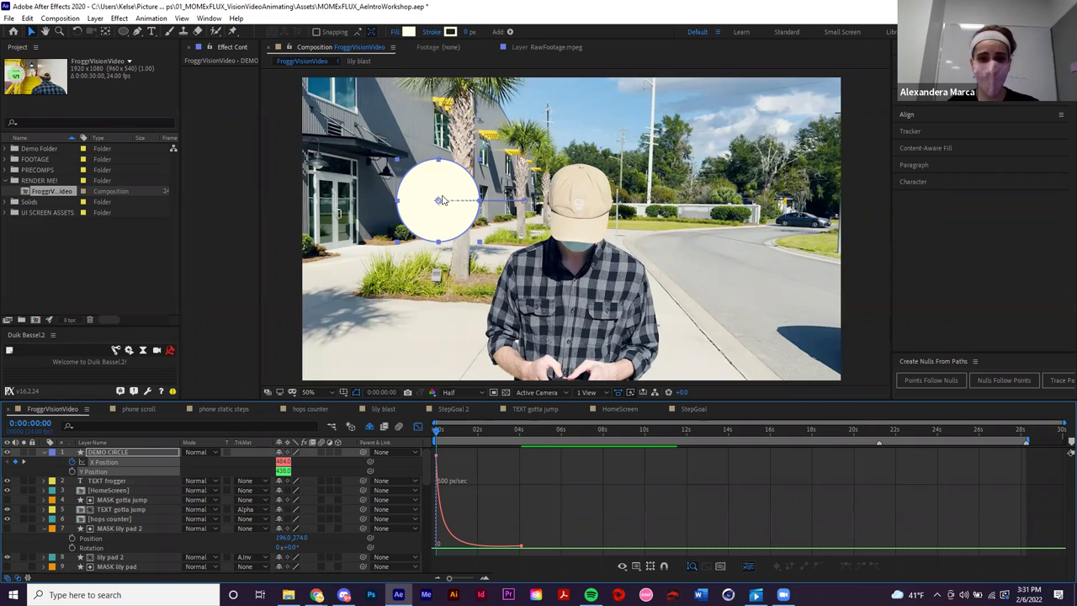
{"action": "scroll", "coordinate": [442, 200], "scroll_direction": "up", "scroll_amount": 4}
{"action": "scroll", "coordinate": [409, 202], "scroll_direction": "down", "scroll_amount": 2}
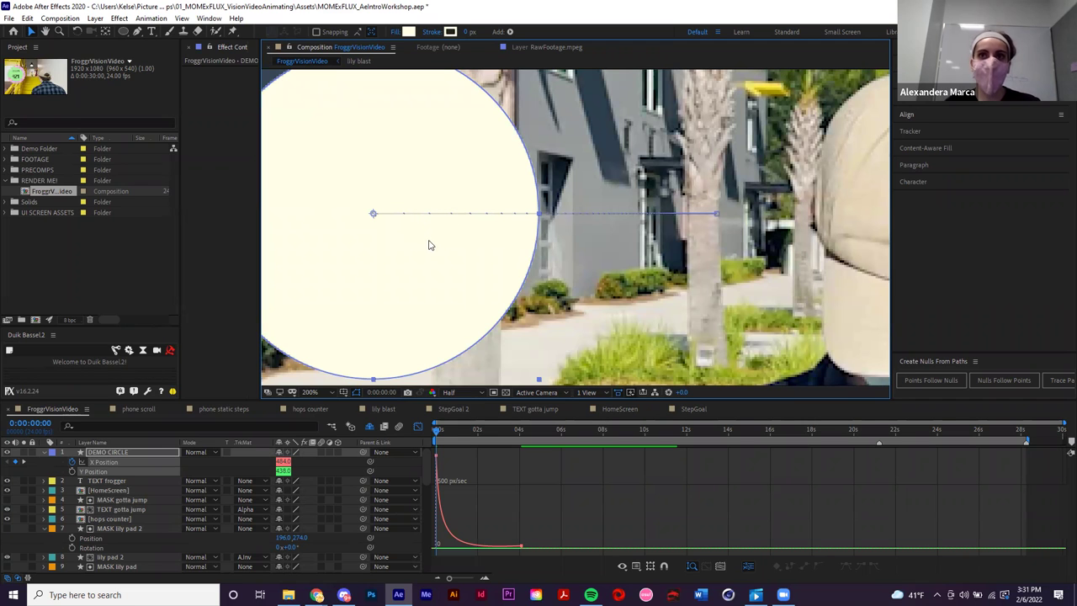
{"action": "left_click_drag", "start_coordinate": [437, 431], "coordinate": [432, 430]}
{"action": "key", "text": "Page_Down"}
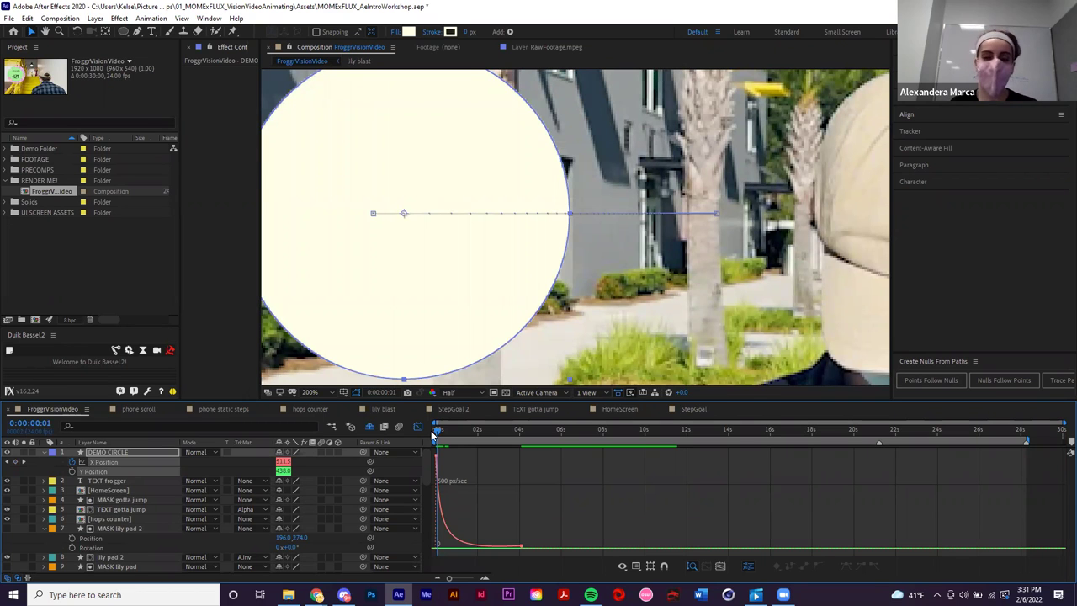
{"action": "key", "text": "Page_Down"}
{"action": "key", "text": "Page_Down"}
{"action": "key", "text": "Page_Down"}
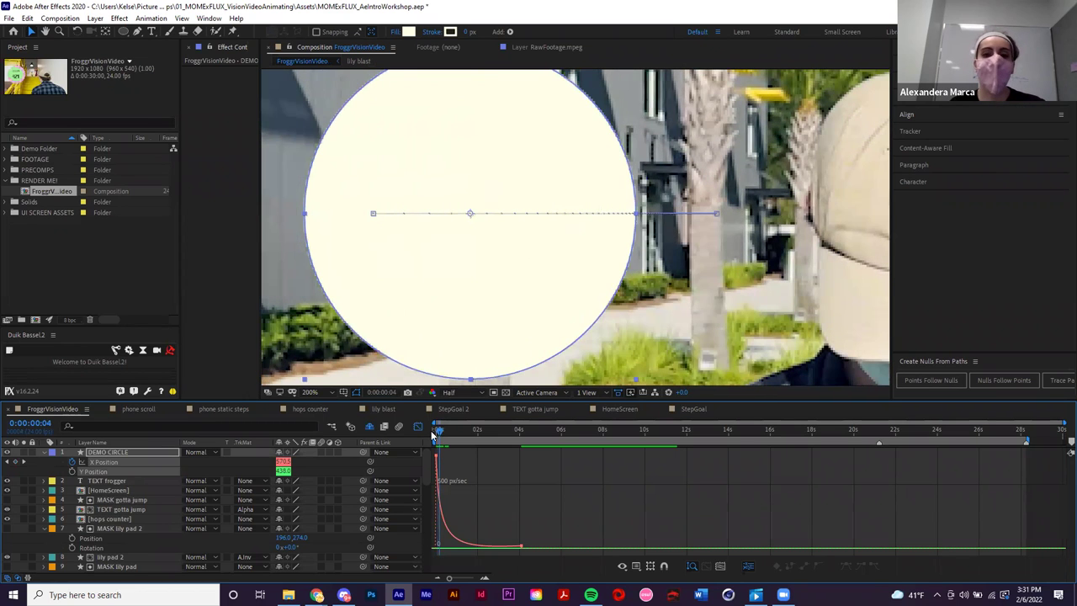
{"action": "key", "text": "Page_Down"}
{"action": "key", "text": "Page_Down"}
{"action": "key", "text": "Page_Down"}
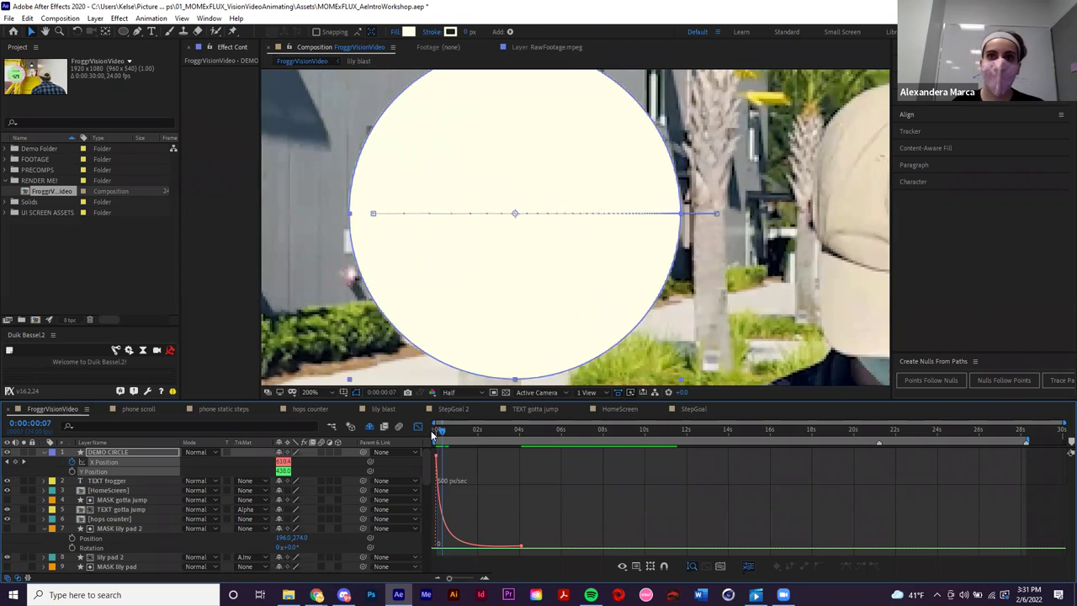
{"action": "key", "text": "Page_Down"}
{"action": "key", "text": "Page_Down"}
{"action": "key", "text": "Page_Down"}
{"action": "key", "text": "Page_Down"}
{"action": "key", "text": "Page_Down"}
{"action": "key", "text": "Page_Down"}
{"action": "key", "text": "Page_Down"}
{"action": "key", "text": "Page_Down"}
{"action": "key", "text": "Page_Down"}
{"action": "key", "text": "Page_Down"}
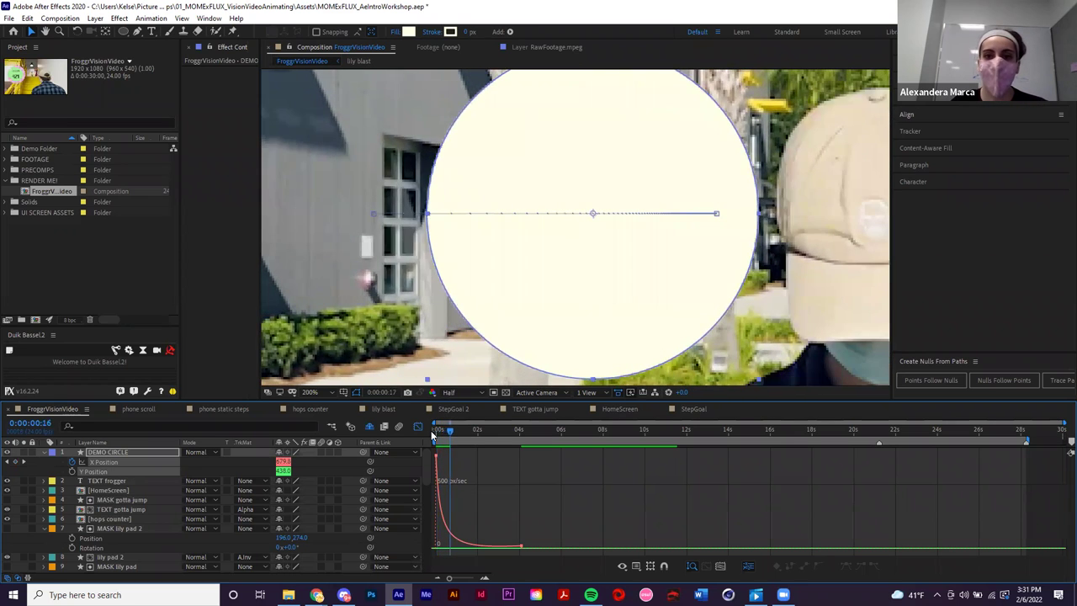
{"action": "key", "text": "Page_Down"}
{"action": "key", "text": "Page_Down"}
{"action": "key", "text": "Page_Down"}
{"action": "key", "text": "Page_Down"}
{"action": "key", "text": "Page_Down"}
{"action": "key", "text": "Page_Down"}
{"action": "key", "text": "Page_Down"}
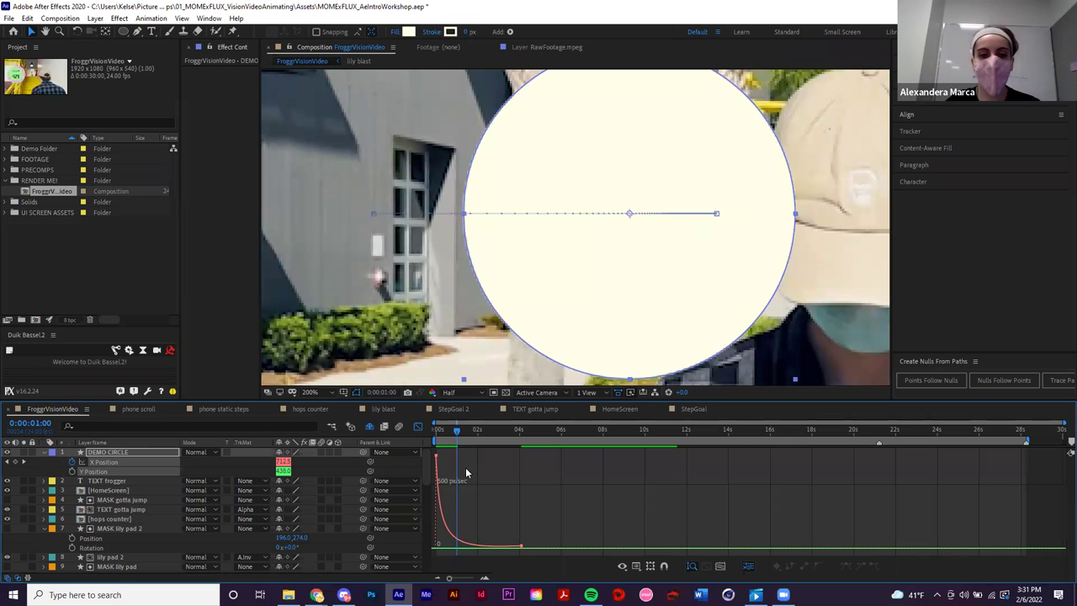
{"action": "left_click_drag", "start_coordinate": [456, 430], "coordinate": [422, 438]}
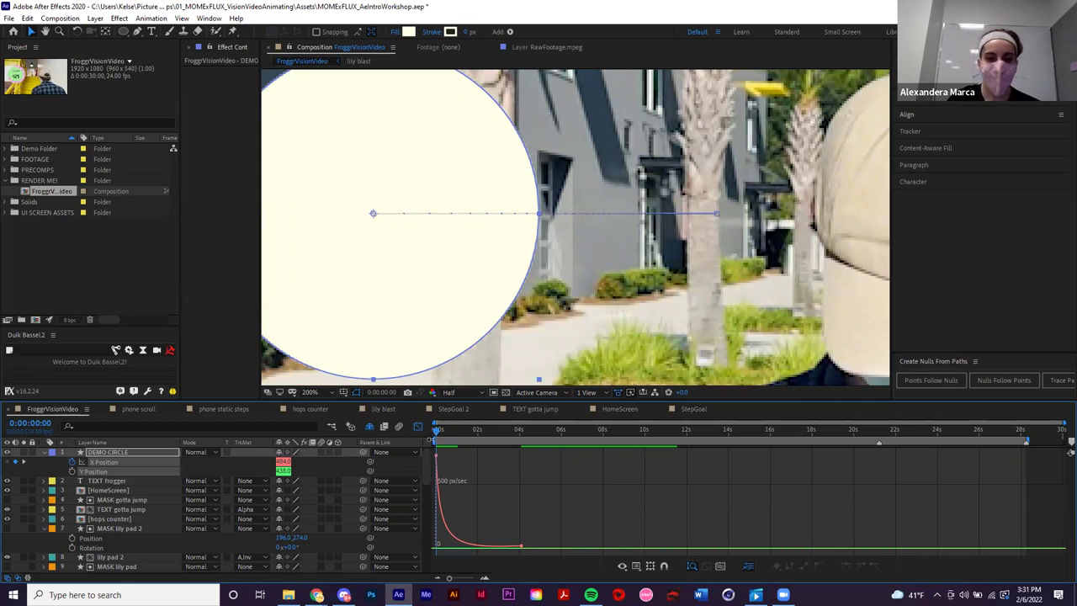
{"action": "left_click", "coordinate": [436, 455]}
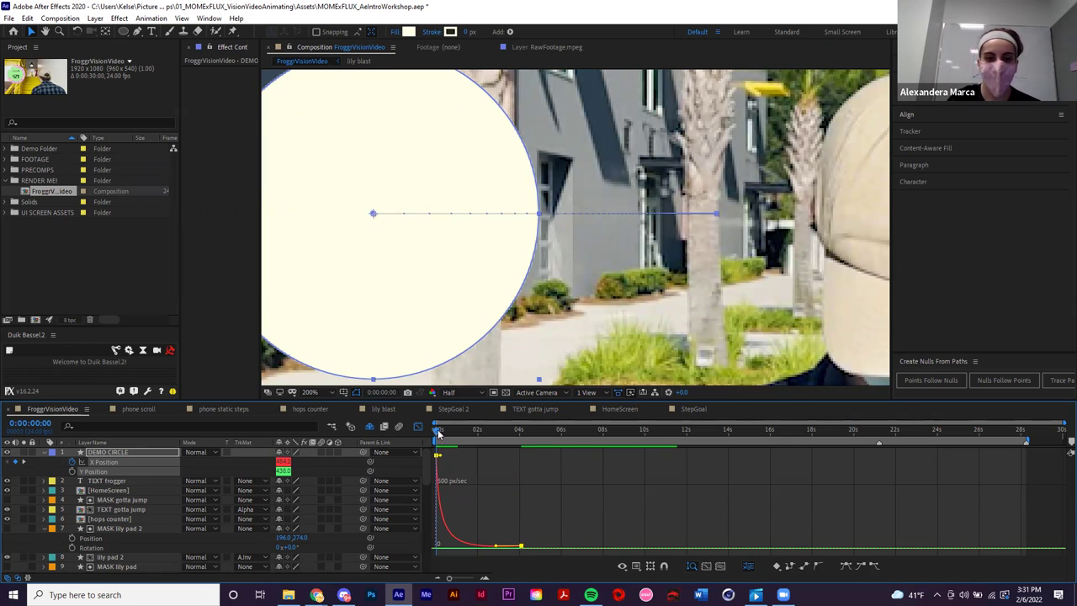
{"action": "mouse_move", "coordinate": [435, 455]}
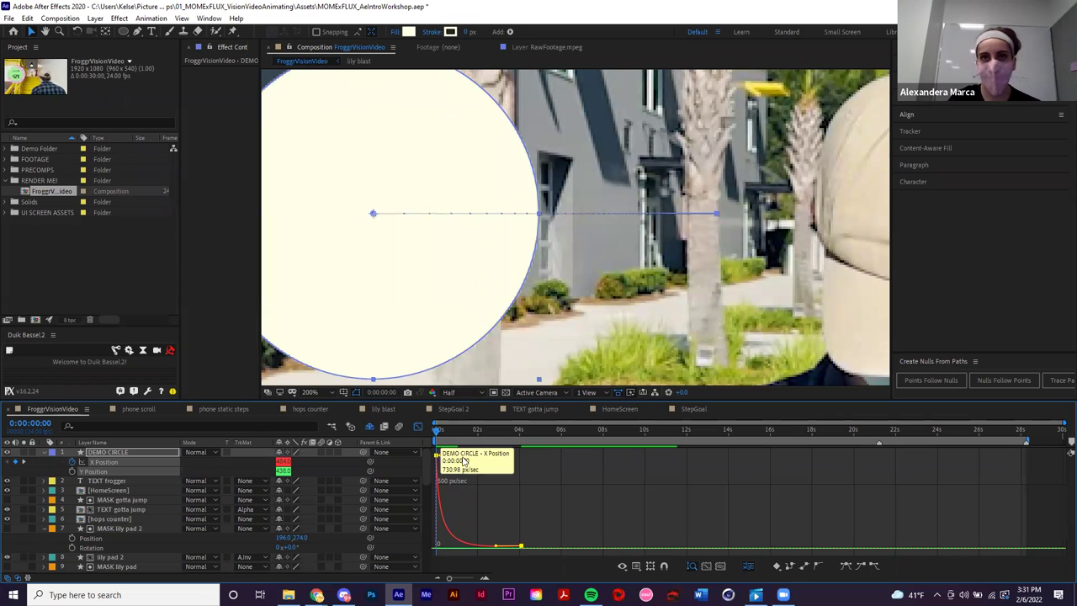
{"action": "left_click_drag", "start_coordinate": [438, 431], "coordinate": [439, 427]}
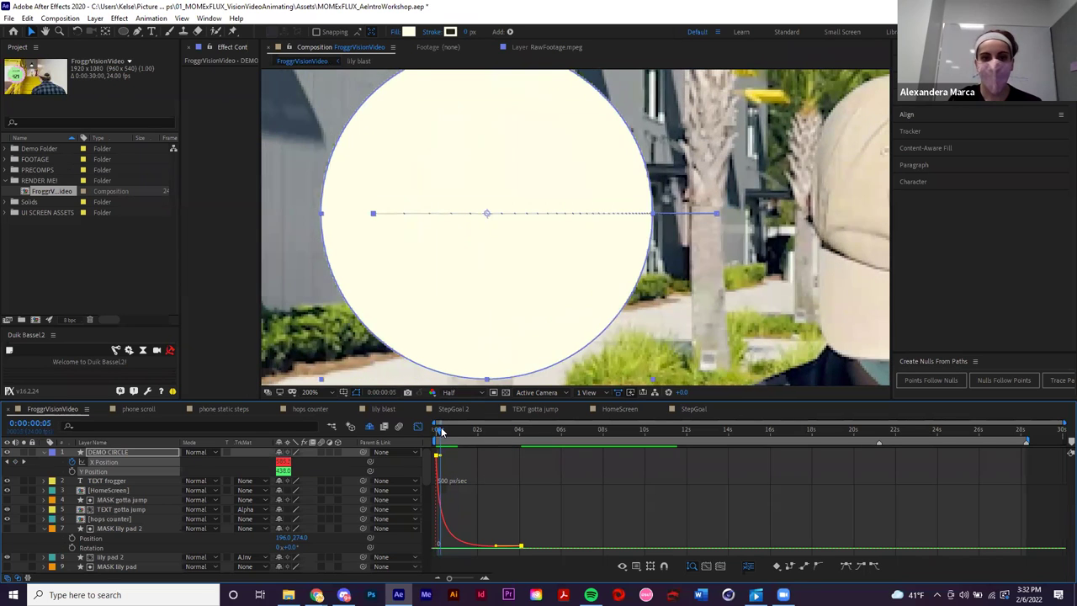
{"action": "mouse_move", "coordinate": [441, 515]}
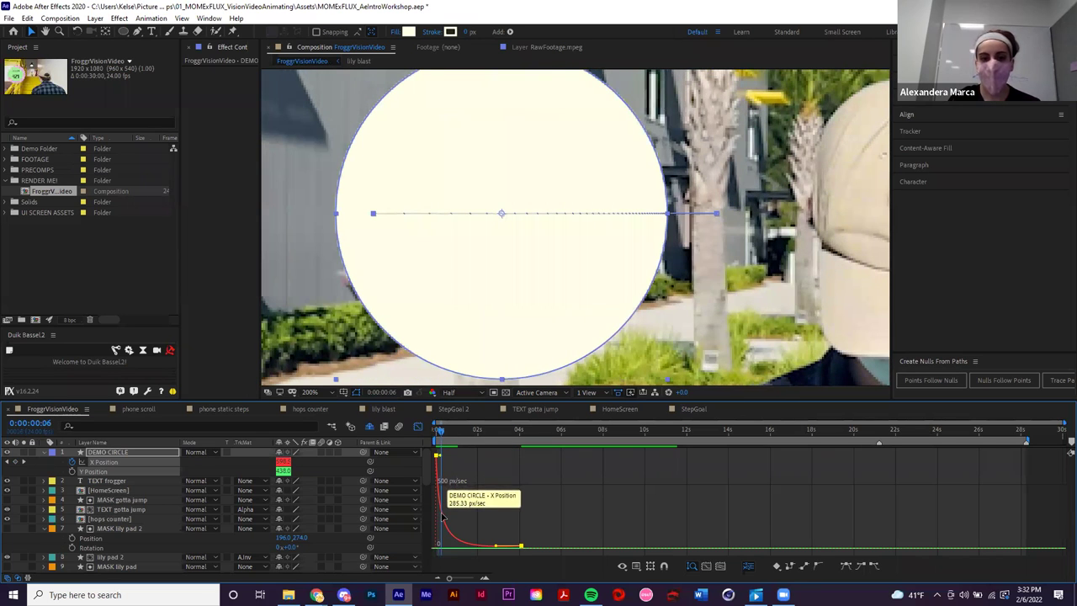
{"action": "left_click_drag", "start_coordinate": [439, 429], "coordinate": [418, 438]}
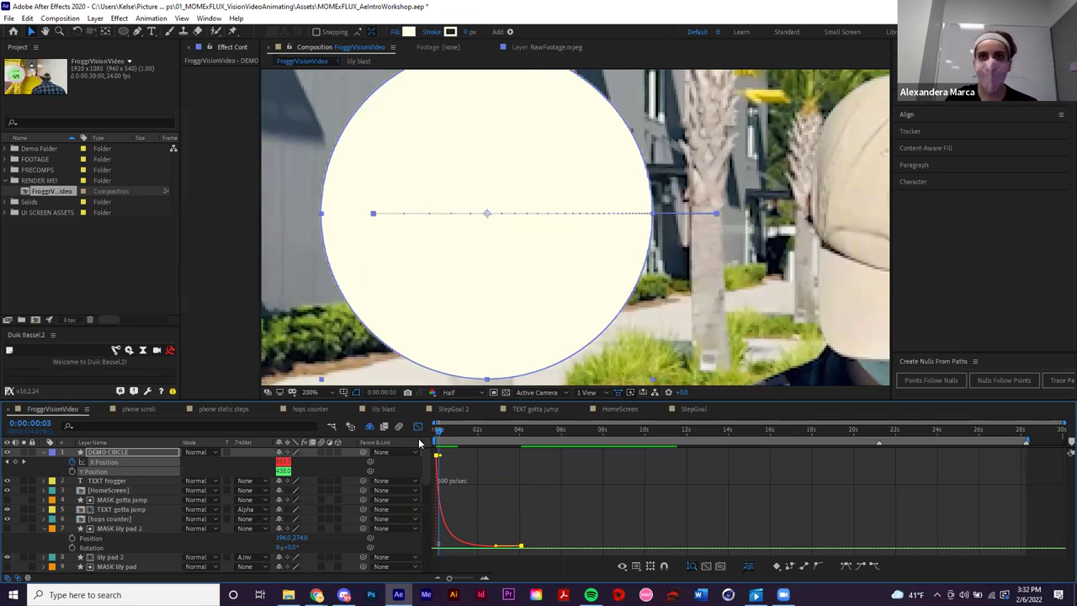
{"action": "scroll", "coordinate": [566, 197], "scroll_direction": "down", "scroll_amount": 2}
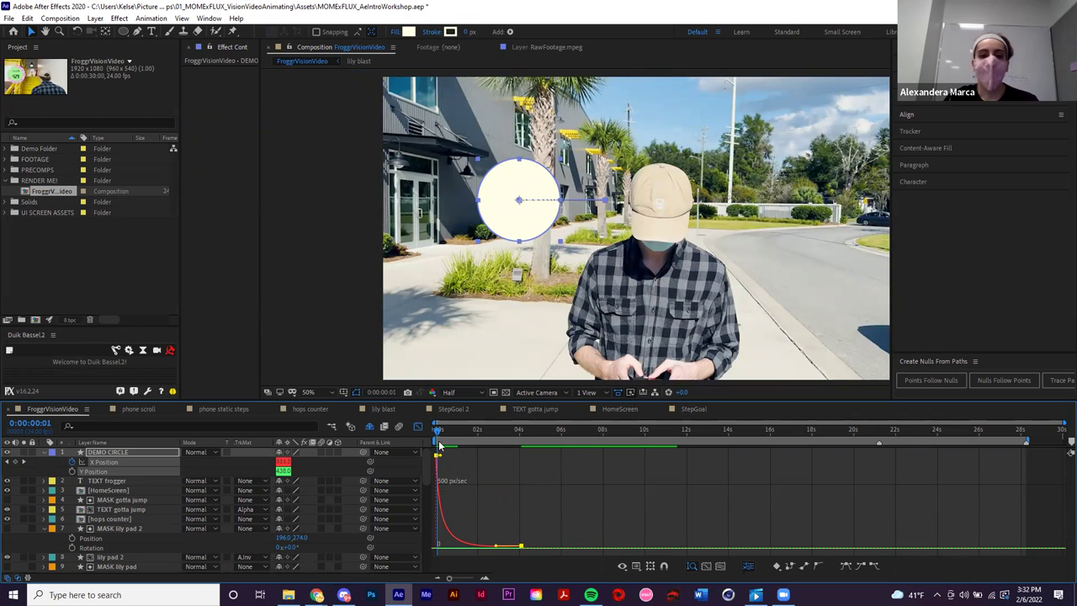
{"action": "left_click_drag", "start_coordinate": [436, 430], "coordinate": [523, 431]}
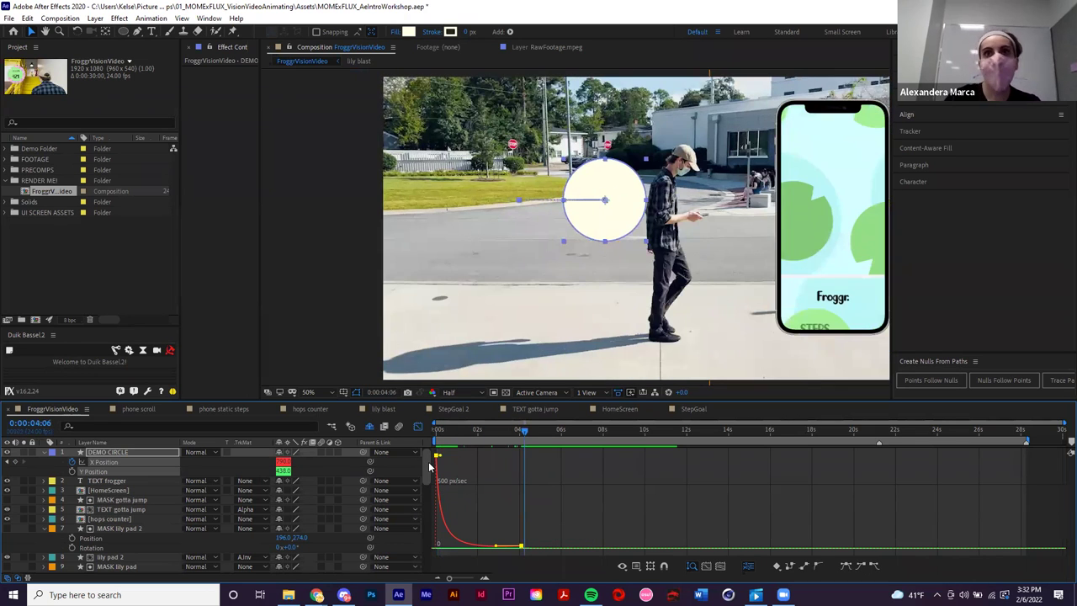
{"action": "mouse_move", "coordinate": [438, 455]}
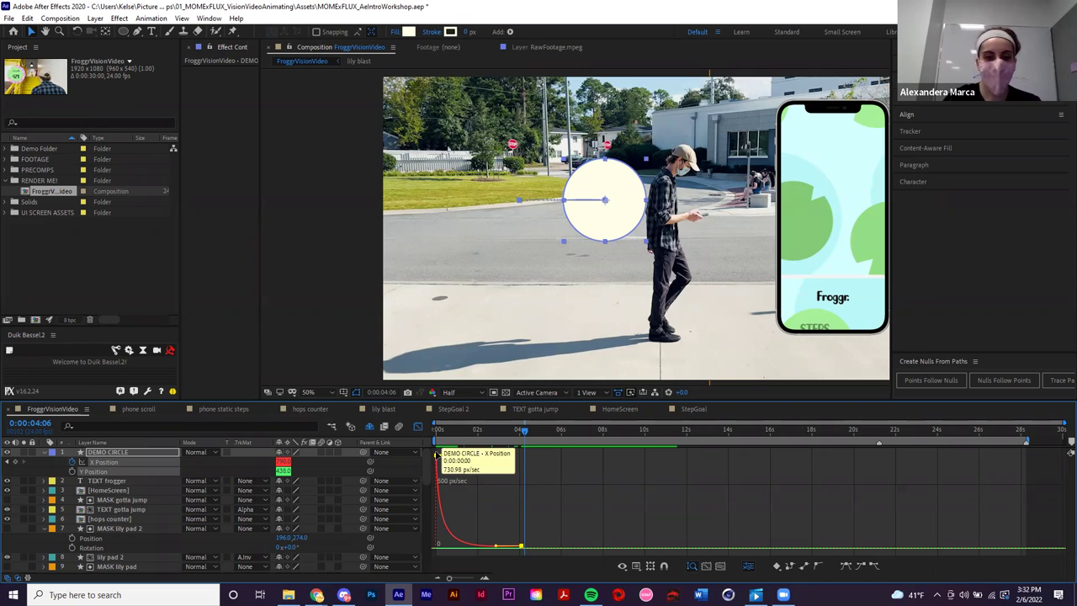
{"action": "mouse_move", "coordinate": [520, 547]}
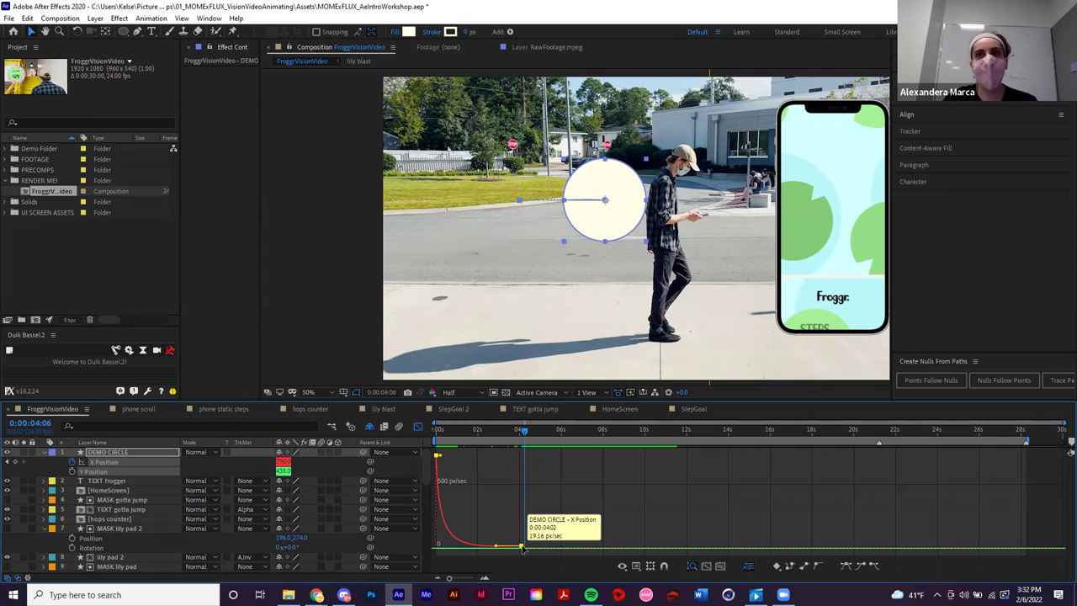
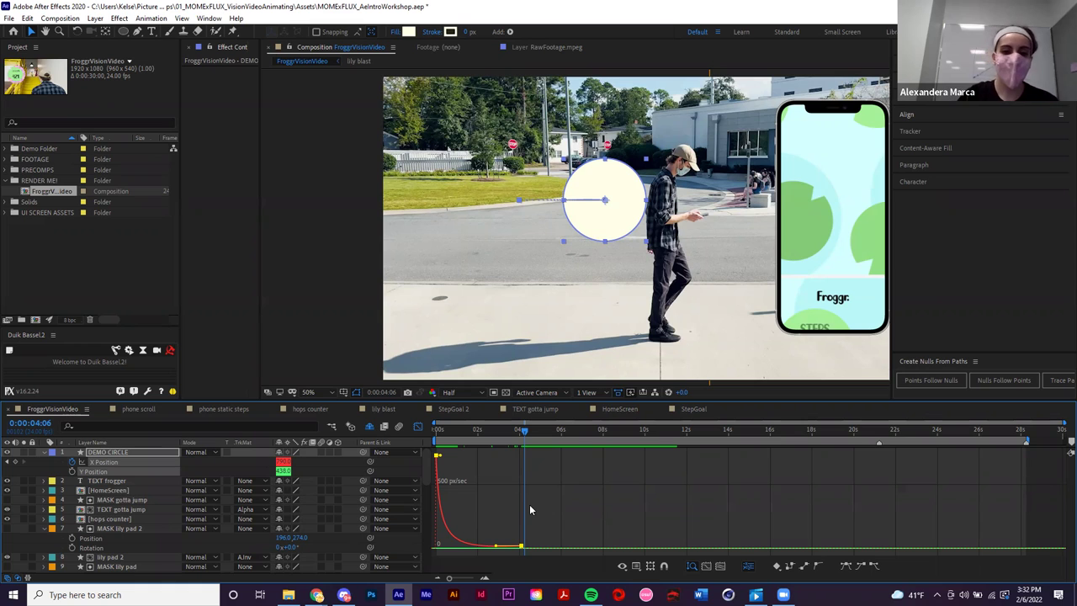
- Check the circle's position value graph, switch back to the speed graph, and return to layer bars
{"action": "right_click", "coordinate": [486, 474]}
{"action": "left_click", "coordinate": [562, 365]}
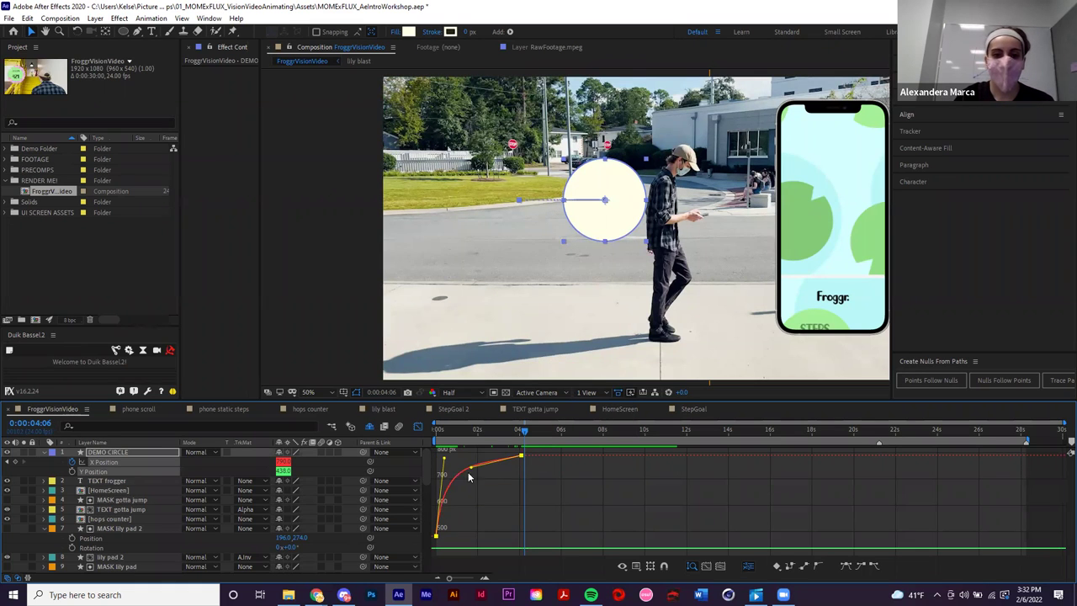
{"action": "mouse_move", "coordinate": [521, 457]}
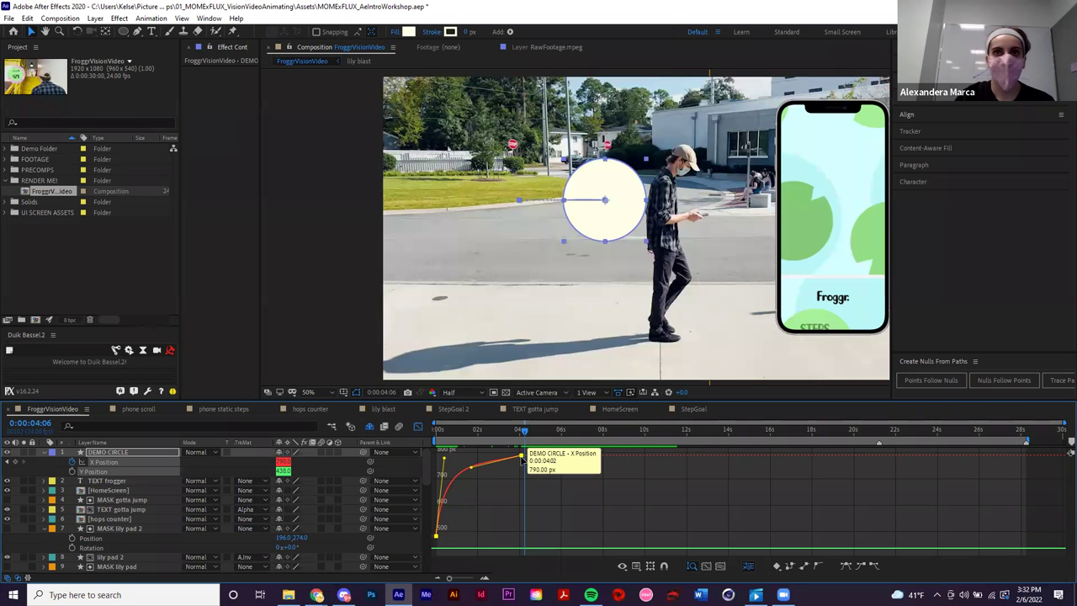
{"action": "left_click", "coordinate": [457, 429]}
{"action": "left_click_drag", "start_coordinate": [471, 438], "coordinate": [499, 454]}
{"action": "right_click", "coordinate": [505, 485]}
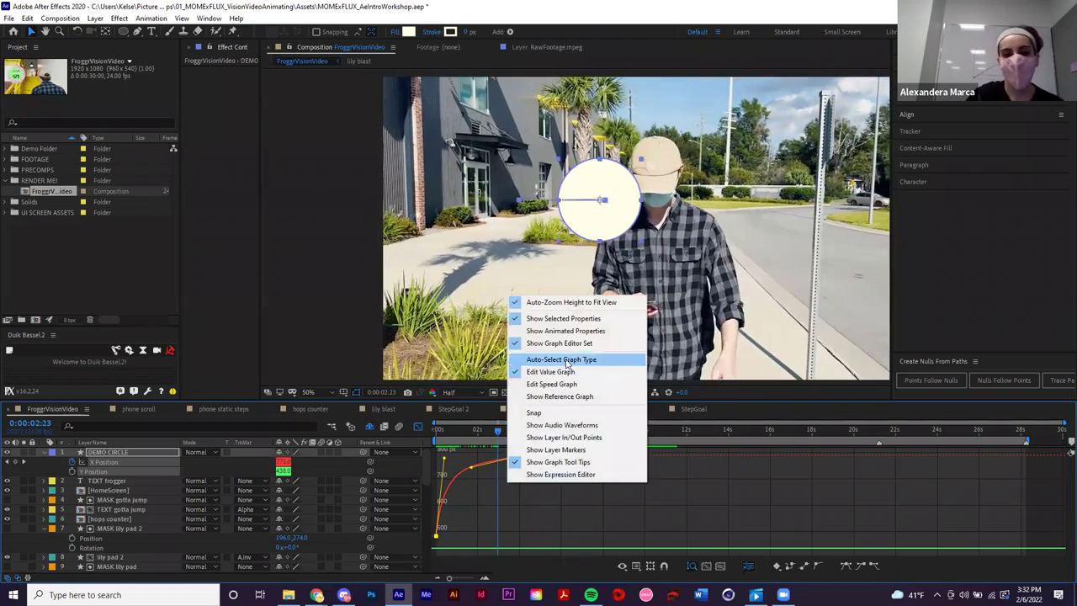
{"action": "left_click", "coordinate": [555, 380]}
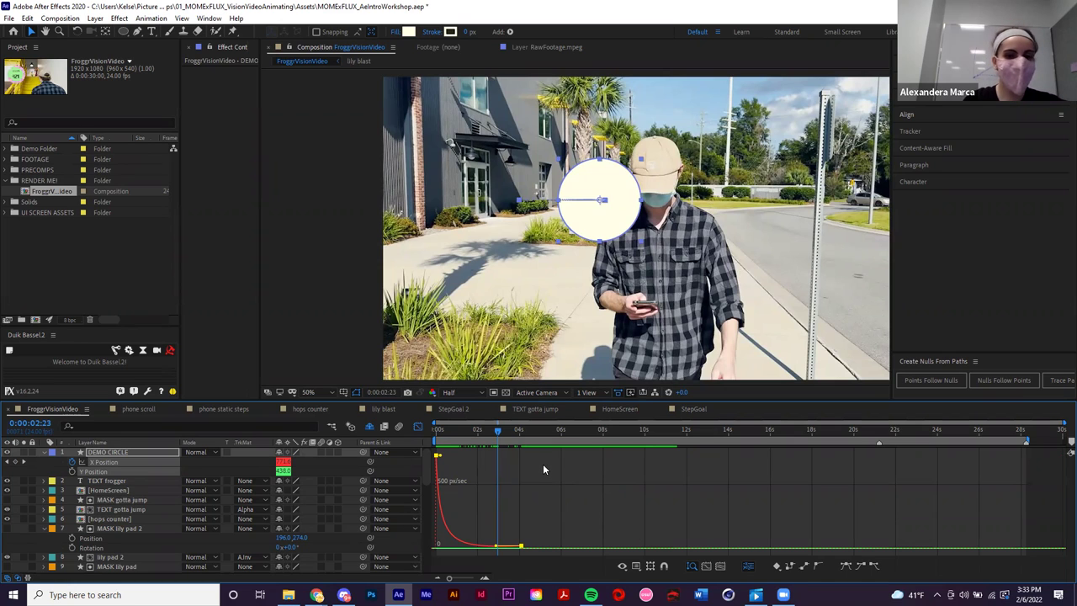
{"action": "left_click", "coordinate": [417, 426]}
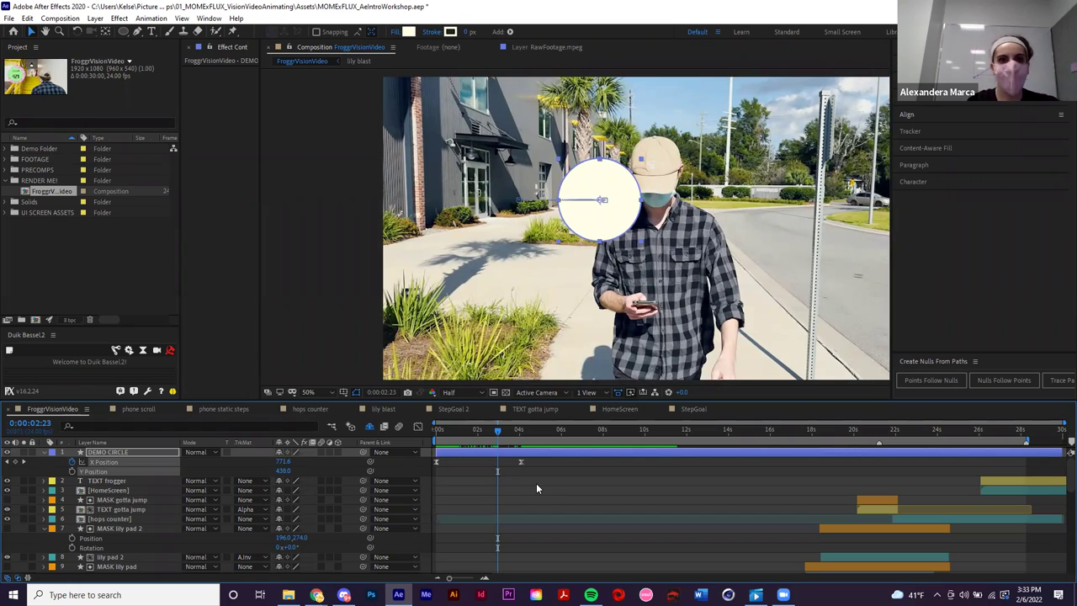
- Delete the DEMO CIRCLE layer from the composition
{"action": "left_click", "coordinate": [538, 483]}
{"action": "left_click", "coordinate": [545, 452]}
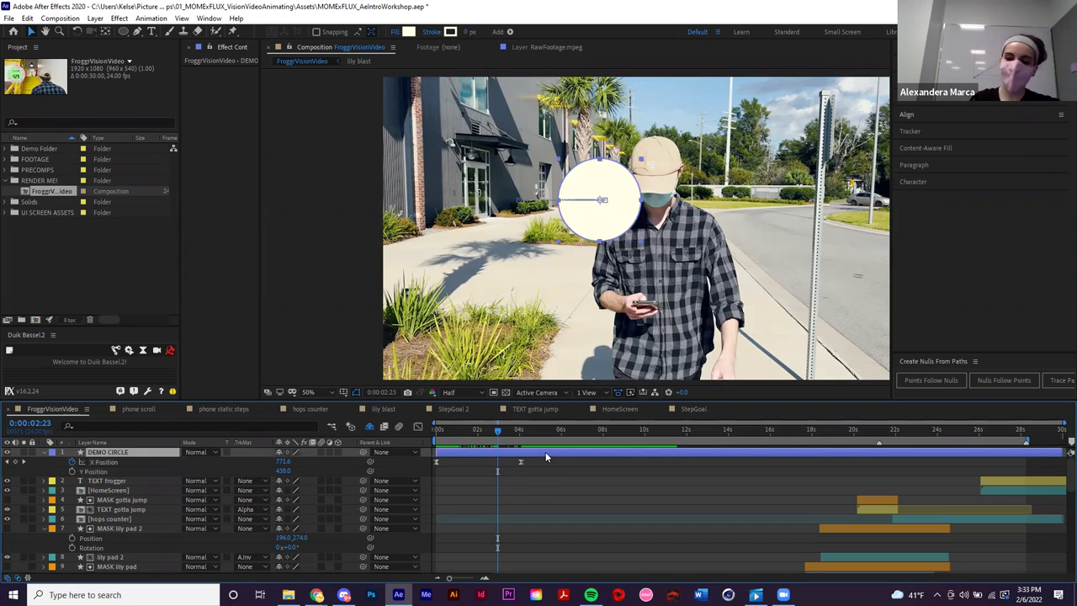
{"action": "key", "text": "Delete"}
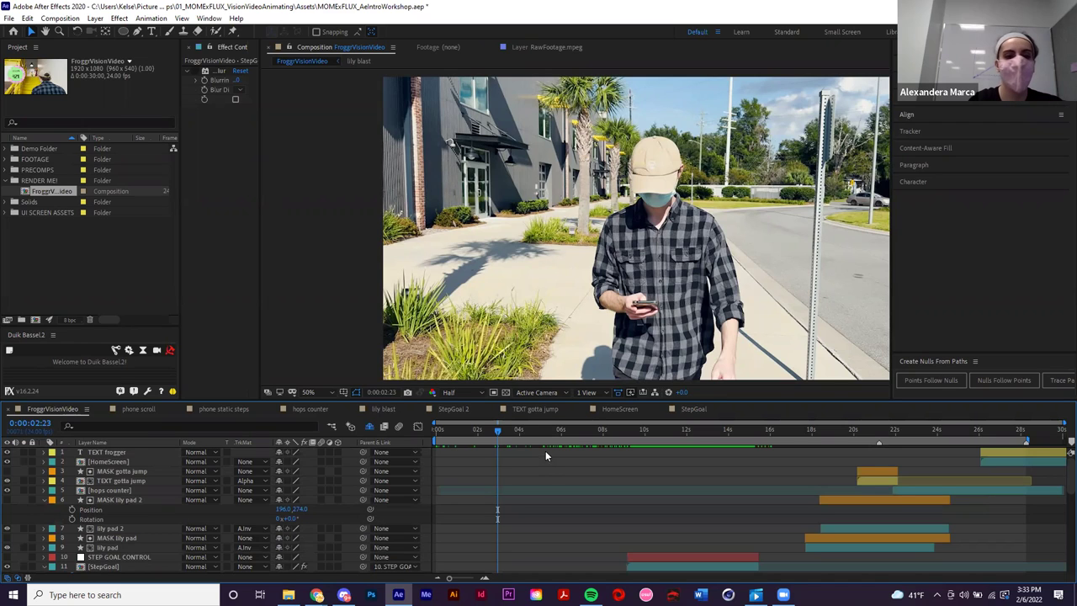
- Create a paragraph text box over the footage reading 'DEMO TYPE'
{"action": "left_click", "coordinate": [152, 31]}
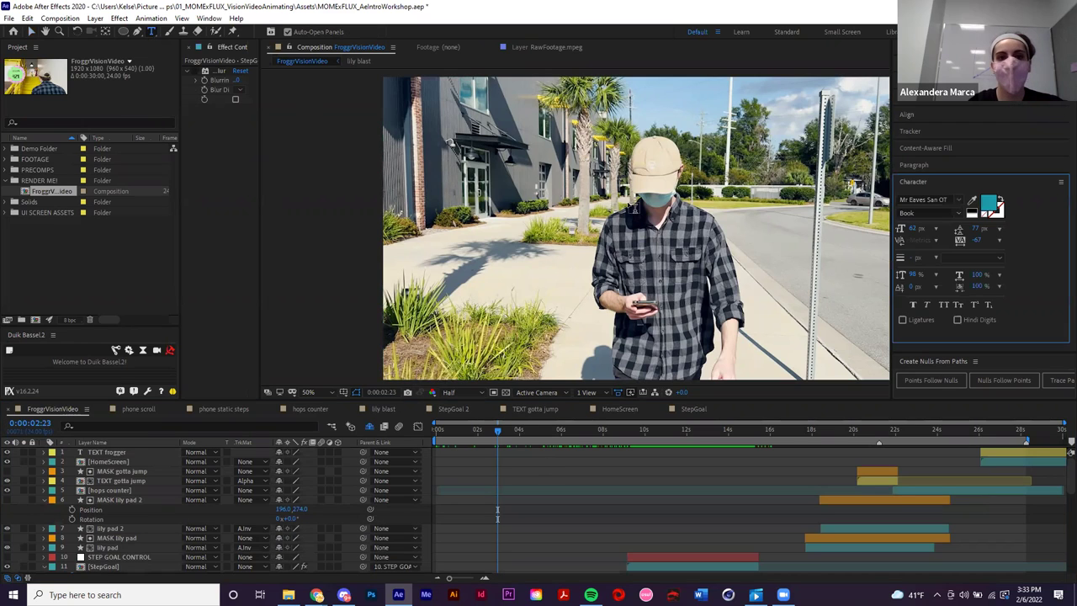
{"action": "left_click_drag", "start_coordinate": [427, 147], "coordinate": [738, 266]}
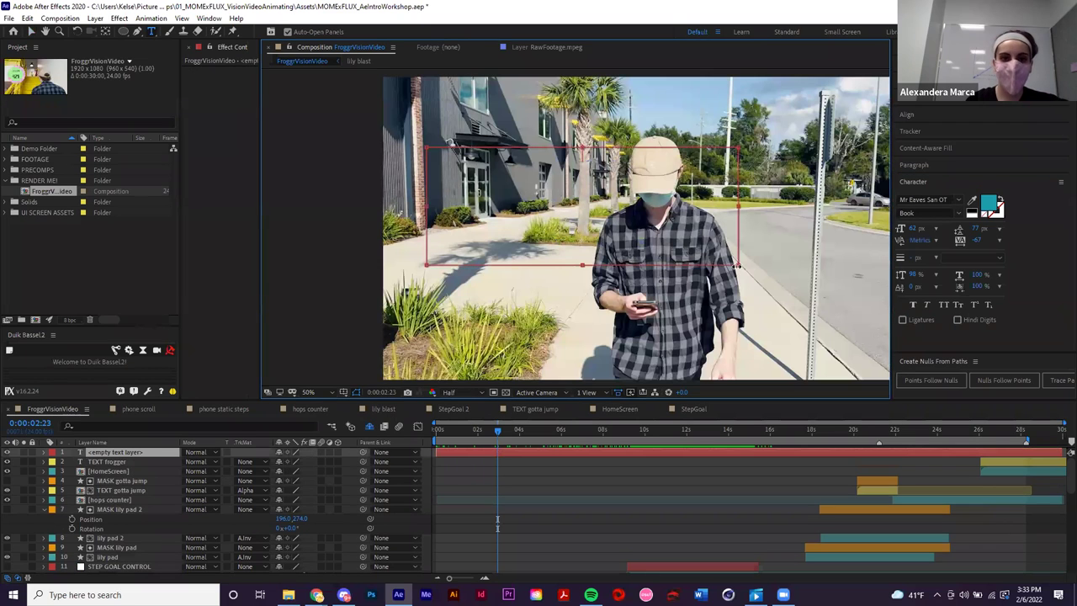
{"action": "type", "text": "DEMO"}
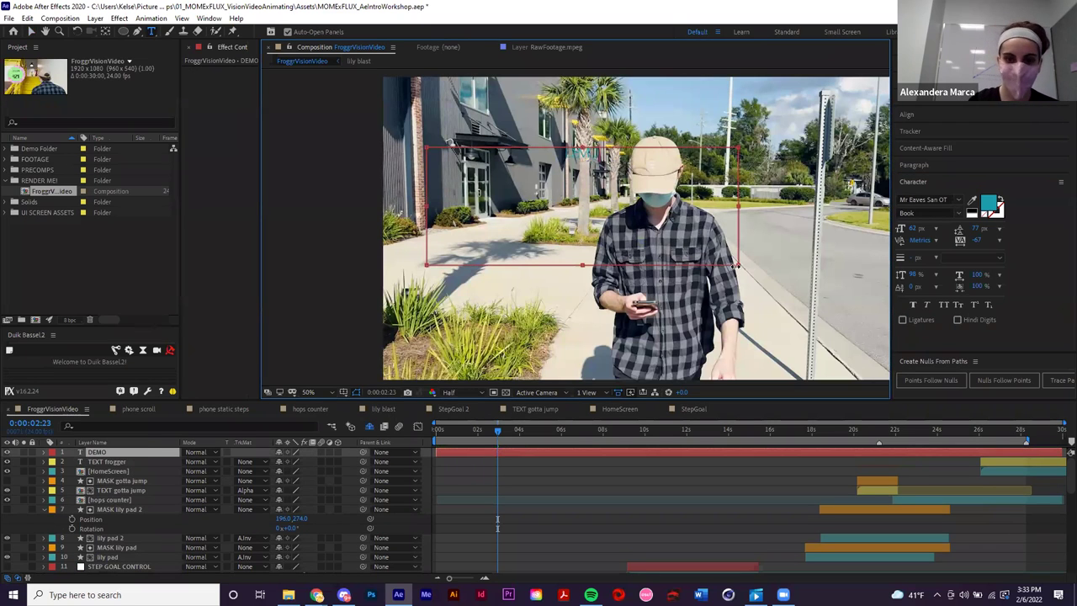
{"action": "type", "text": " TYPE"}
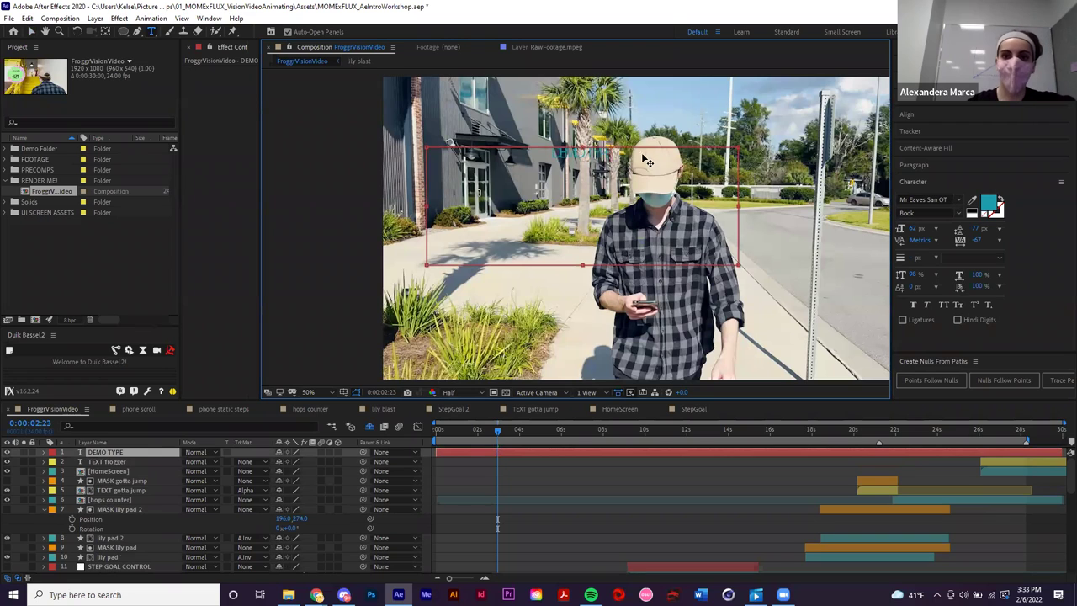
- Style DEMO TYPE with a white fill, wider tracking, Reg font style and 205 px size
{"action": "key", "text": "ctrl+a"}
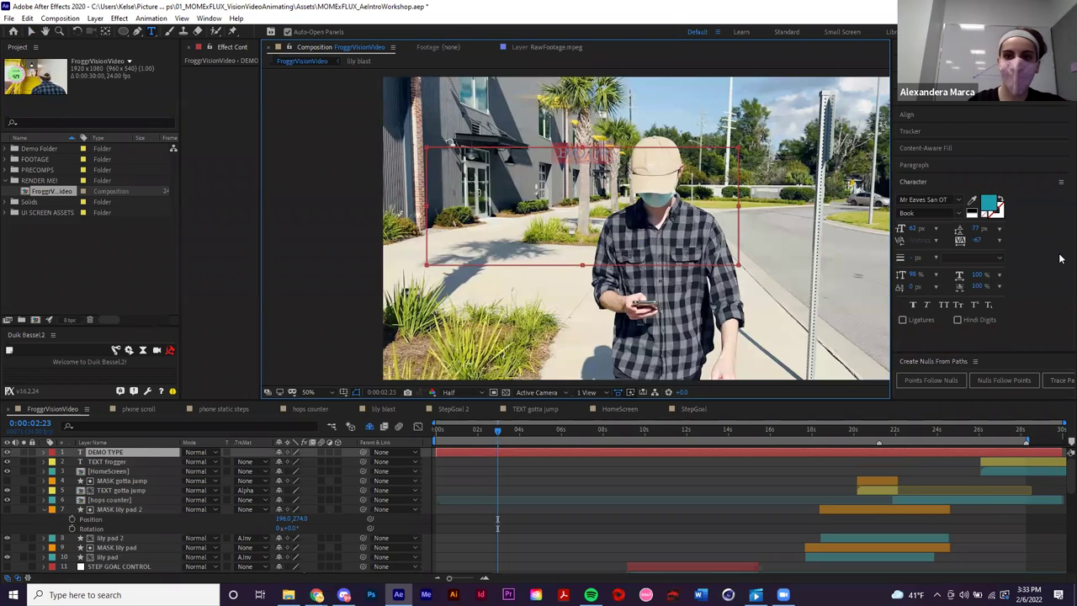
{"action": "left_click", "coordinate": [989, 205]}
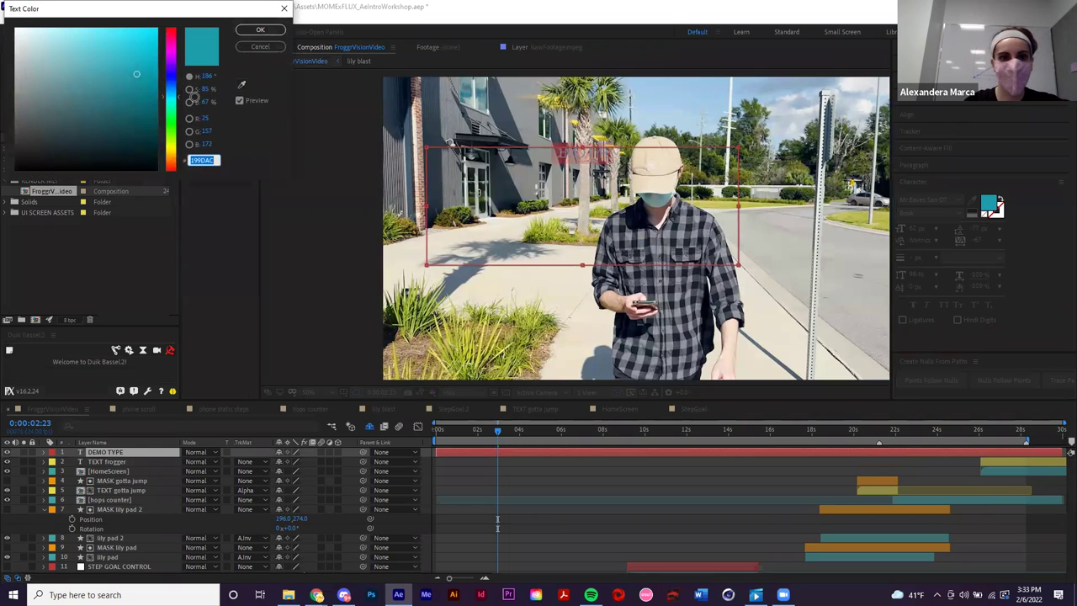
{"action": "left_click", "coordinate": [27, 26]}
{"action": "mouse_move", "coordinate": [27, 27]}
{"action": "left_mouse_down"}
{"action": "mouse_move", "coordinate": [20, 37]}
{"action": "mouse_move", "coordinate": [15, 28]}
{"action": "left_mouse_up"}
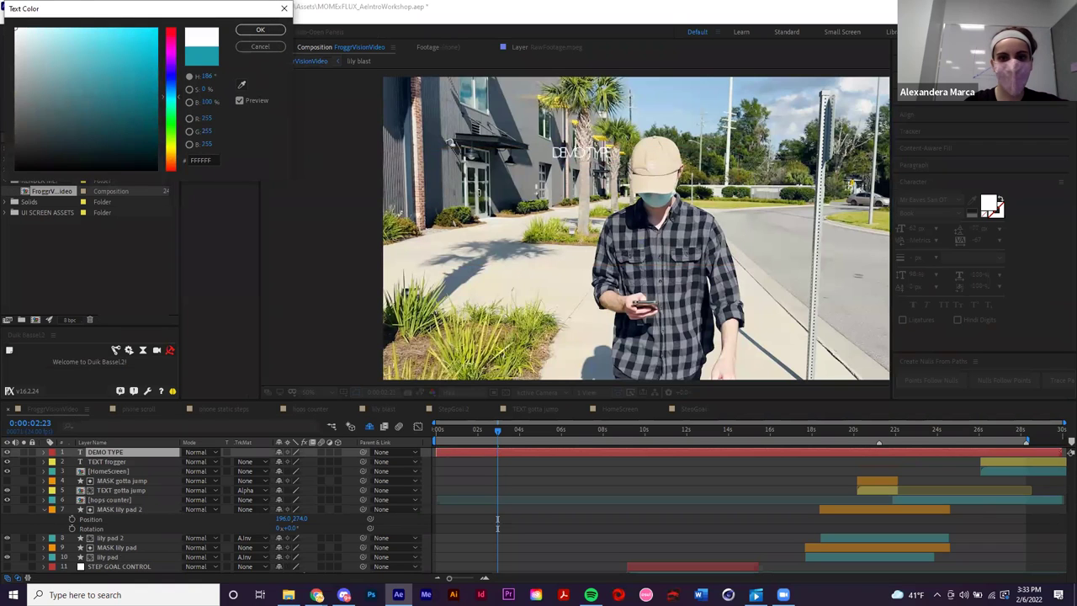
{"action": "left_click", "coordinate": [260, 29]}
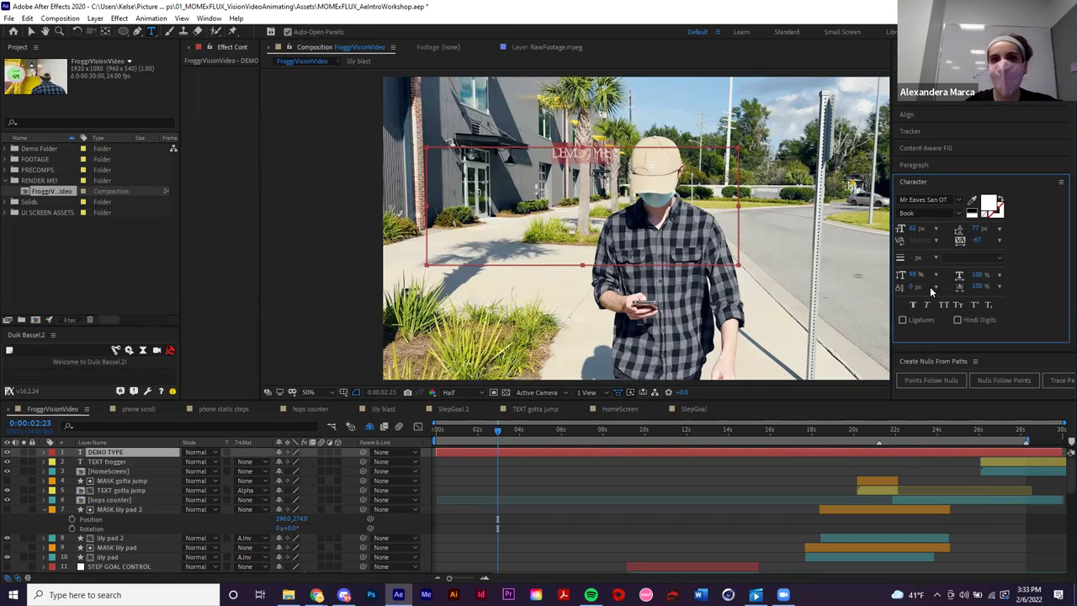
{"action": "left_click_drag", "start_coordinate": [976, 240], "coordinate": [1049, 250]}
{"action": "left_click", "coordinate": [926, 213]}
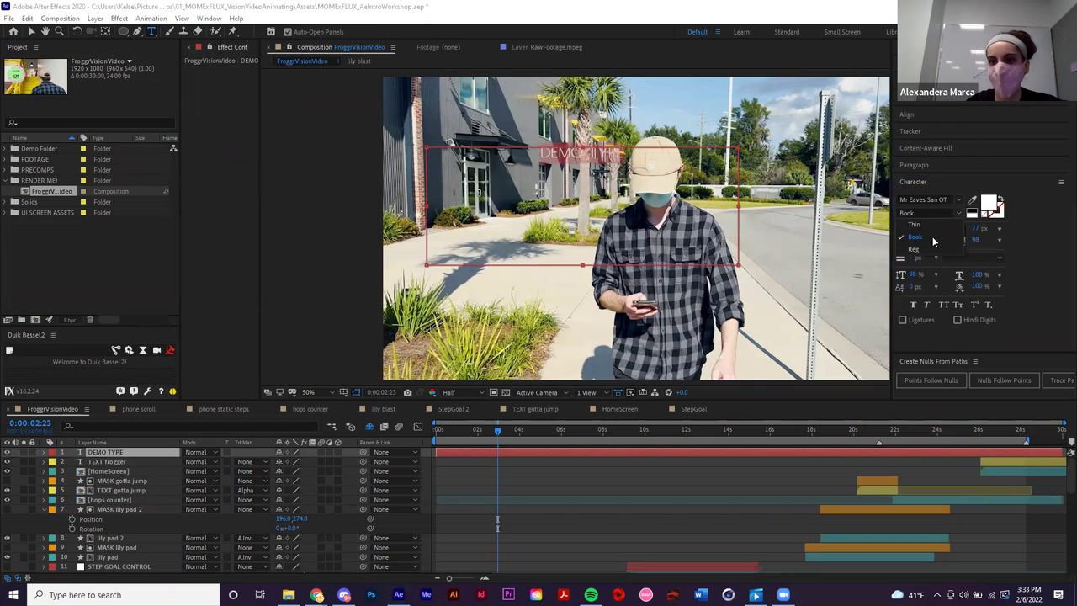
{"action": "type", "text": "Reg"}
{"action": "left_click_drag", "start_coordinate": [908, 229], "coordinate": [1008, 232]}
{"action": "left_click", "coordinate": [648, 488]}
- Move the DEMO TYPE text lower in the frame and select its layer
{"action": "key", "text": "v"}
{"action": "left_click_drag", "start_coordinate": [635, 169], "coordinate": [617, 252]}
{"action": "left_click", "coordinate": [515, 516]}
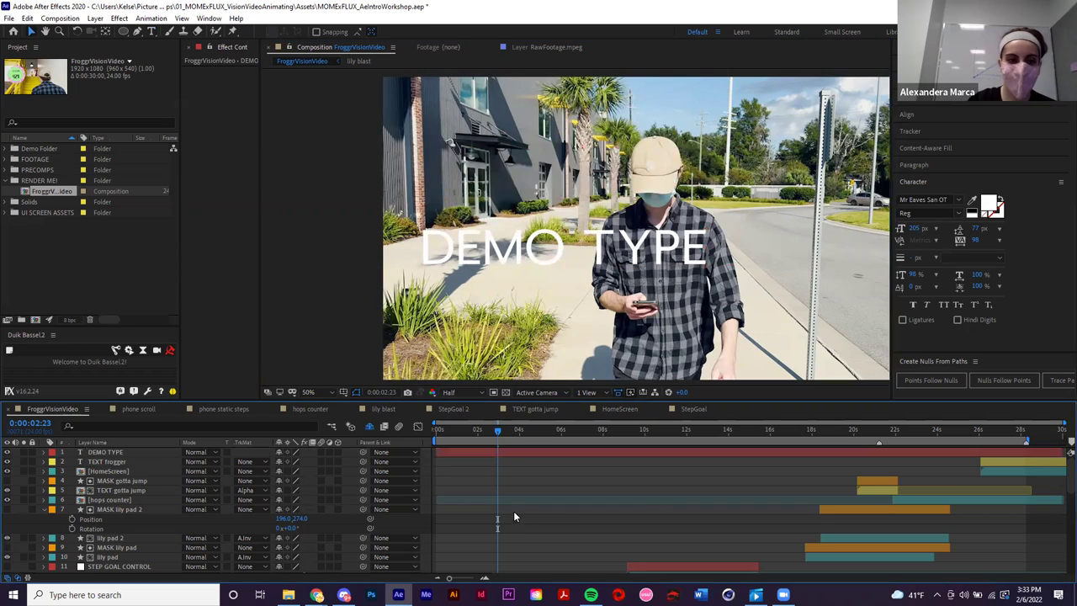
{"action": "left_click", "coordinate": [145, 452]}
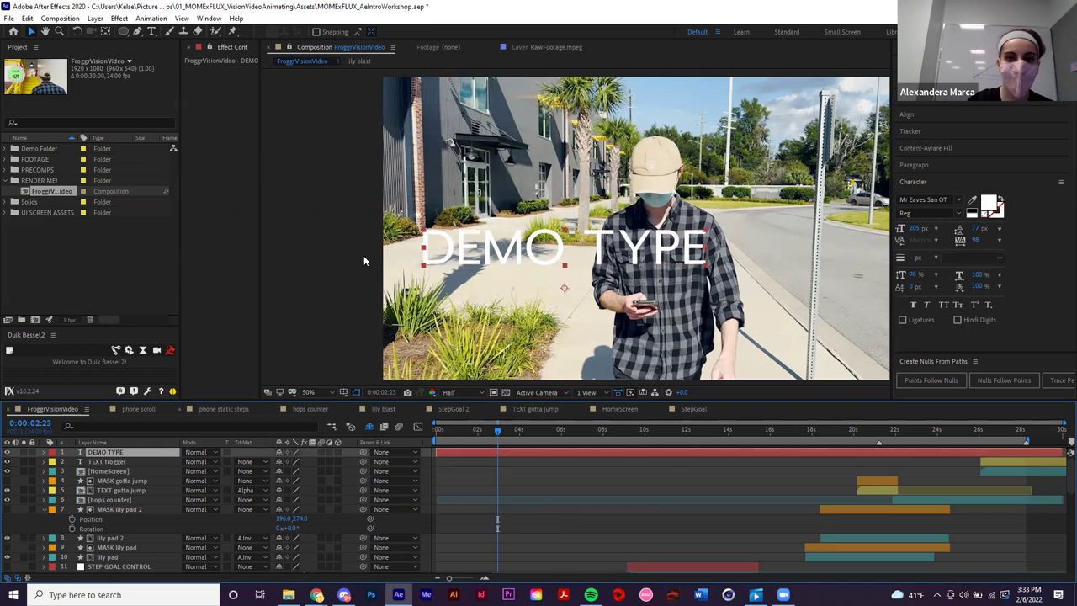
- Centre DEMO TYPE's anchor point on the text and set its tracking to 37
{"action": "double_click", "coordinate": [108, 34]}
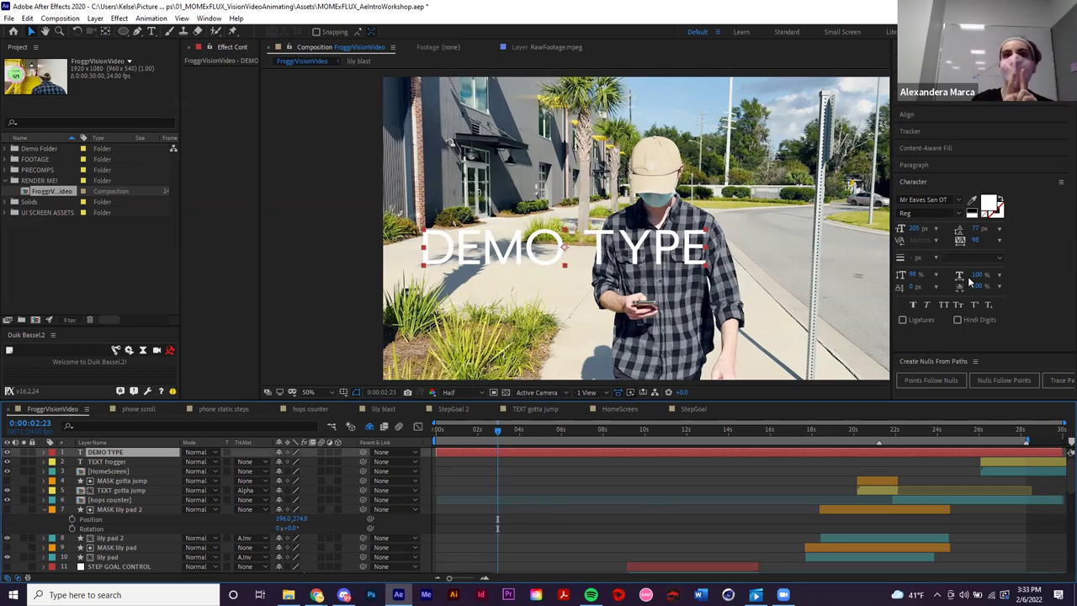
{"action": "mouse_move", "coordinate": [974, 240]}
{"action": "left_mouse_down"}
{"action": "mouse_move", "coordinate": [922, 240]}
{"action": "mouse_move", "coordinate": [969, 229]}
{"action": "mouse_move", "coordinate": [978, 240]}
{"action": "left_mouse_up"}
{"action": "left_click", "coordinate": [640, 253]}
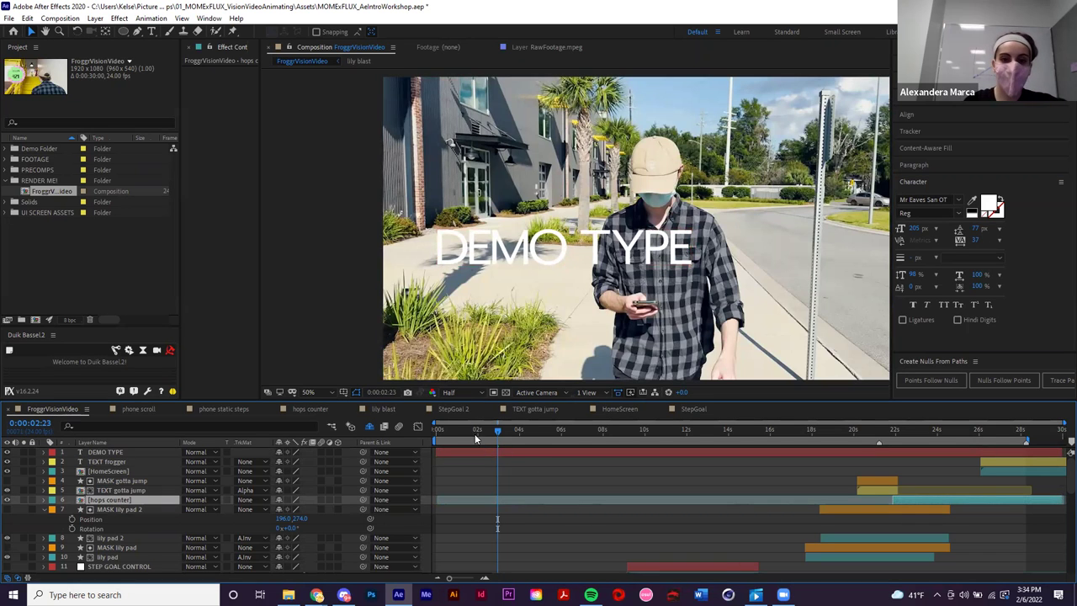
- At the timeline start, move DEMO TYPE right and down across the man's chest
{"action": "key", "text": "Home"}
{"action": "left_click_drag", "start_coordinate": [631, 251], "coordinate": [698, 265]}
{"action": "key", "text": "Return"}
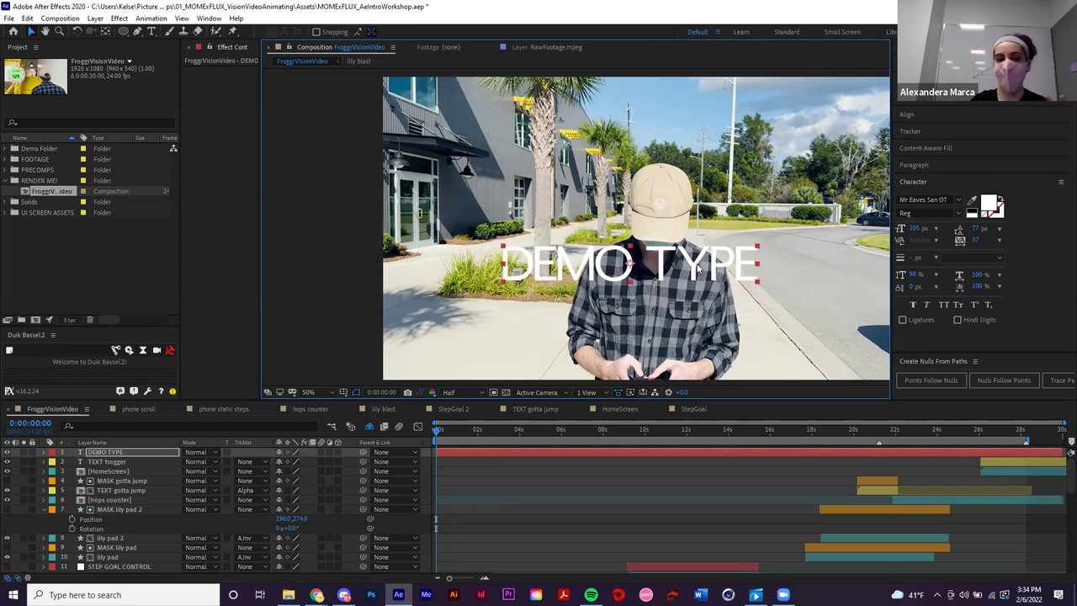
{"action": "left_click", "coordinate": [155, 441]}
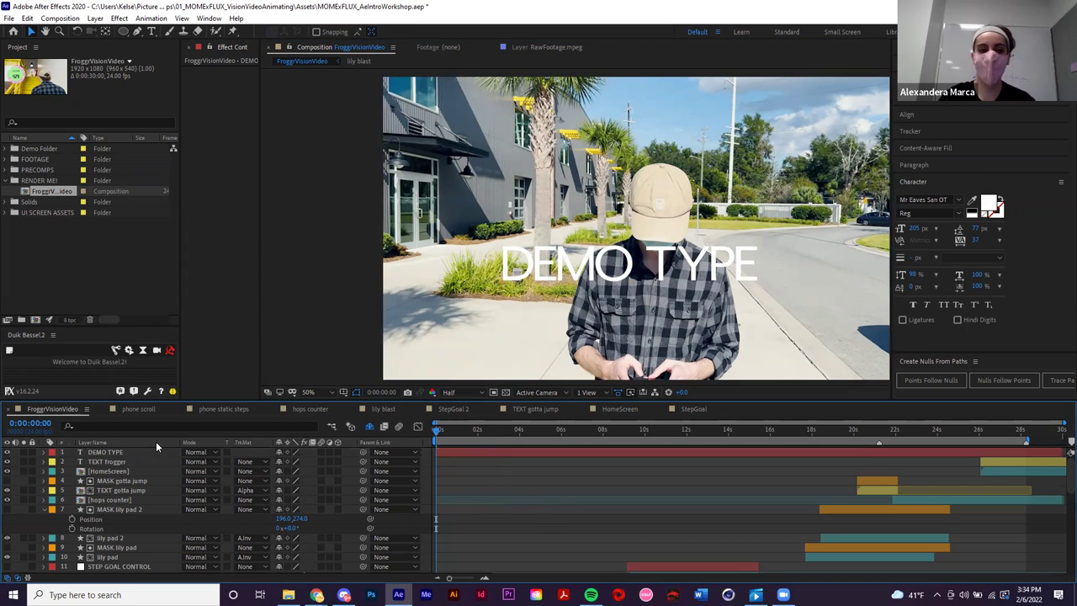
- Add a Tracking animator (Animator 1 with Tracking Amount) to the DEMO TYPE text layer
{"action": "left_click", "coordinate": [44, 452]}
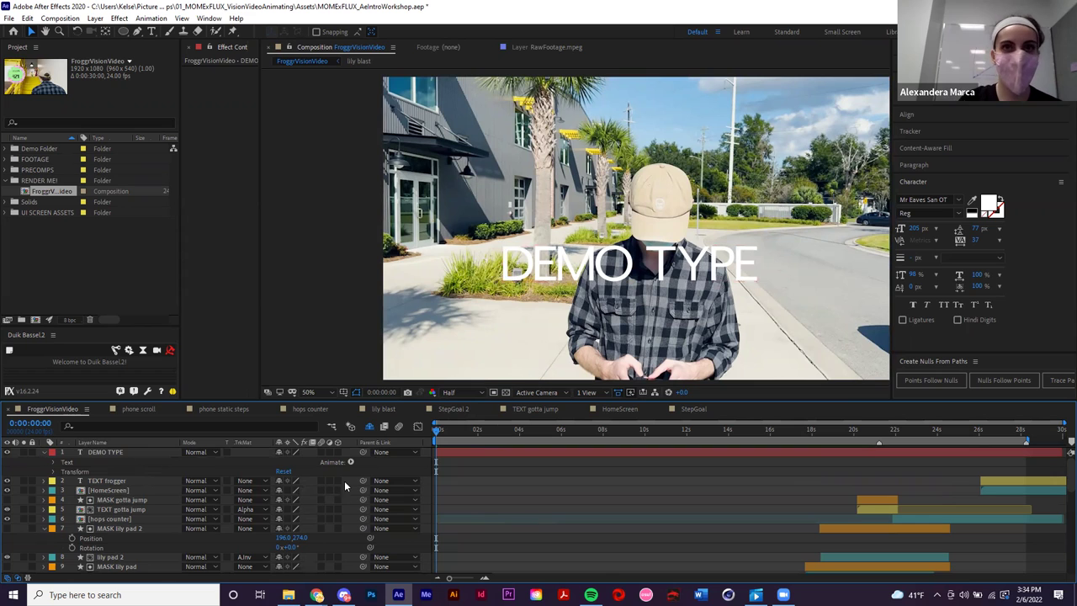
{"action": "double_click", "coordinate": [45, 453]}
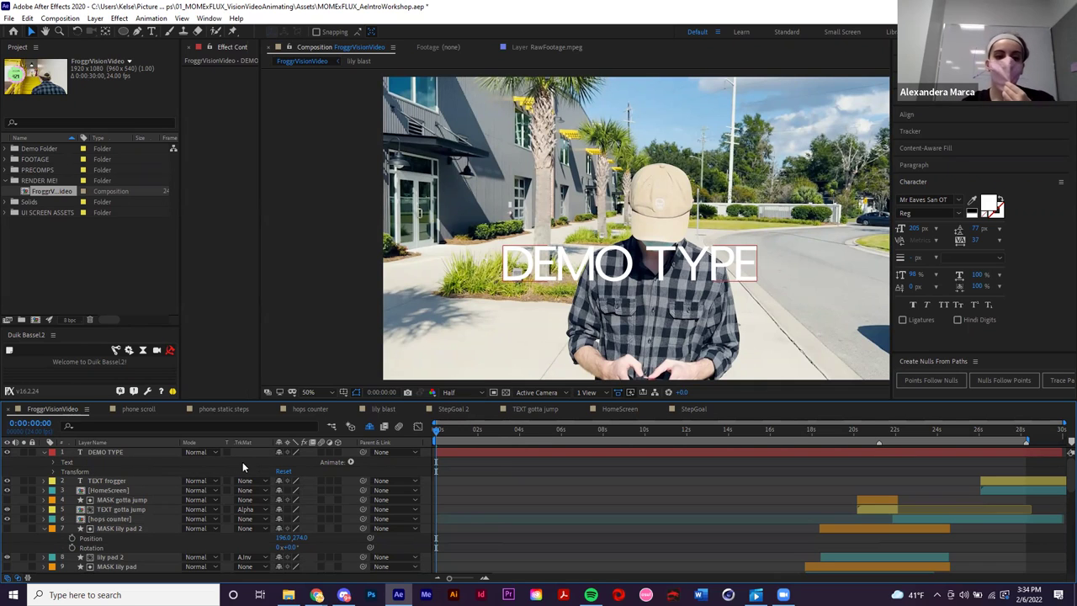
{"action": "left_click", "coordinate": [434, 433]}
{"action": "left_click", "coordinate": [364, 459]}
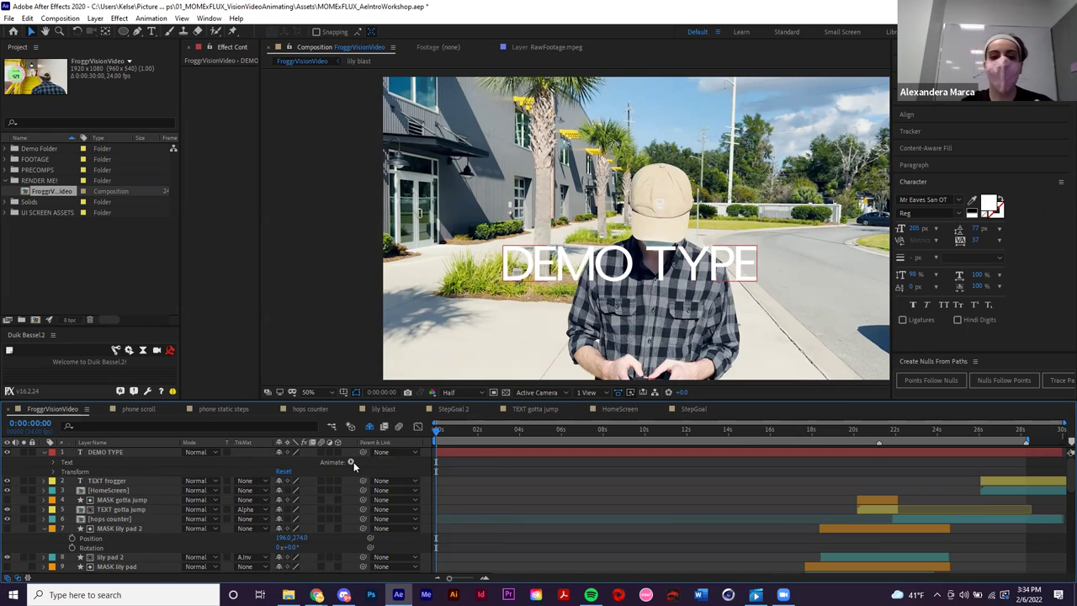
{"action": "left_click", "coordinate": [351, 462]}
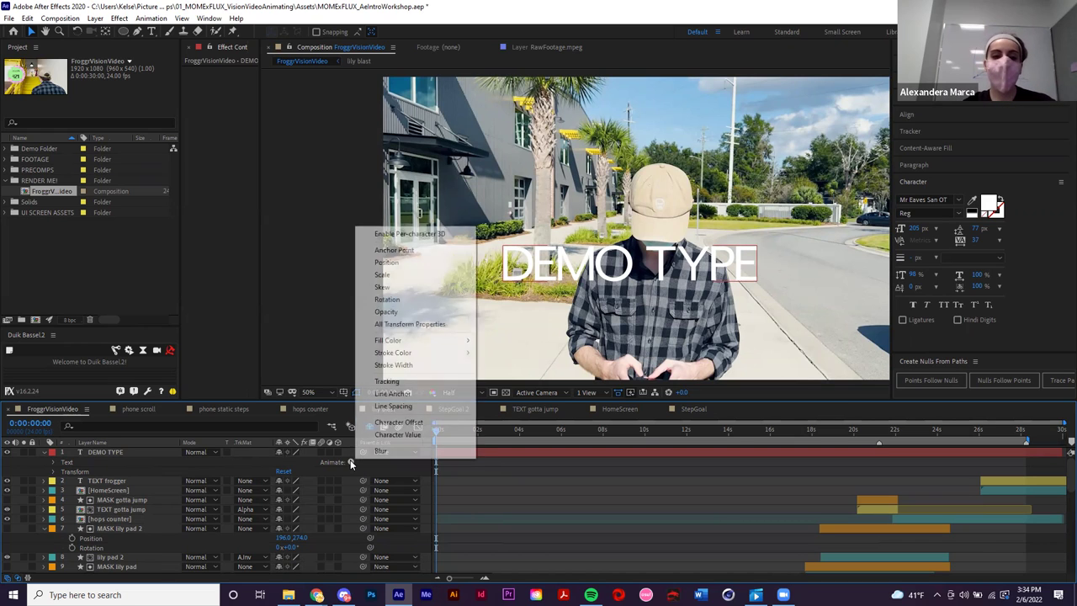
{"action": "left_click", "coordinate": [398, 381]}
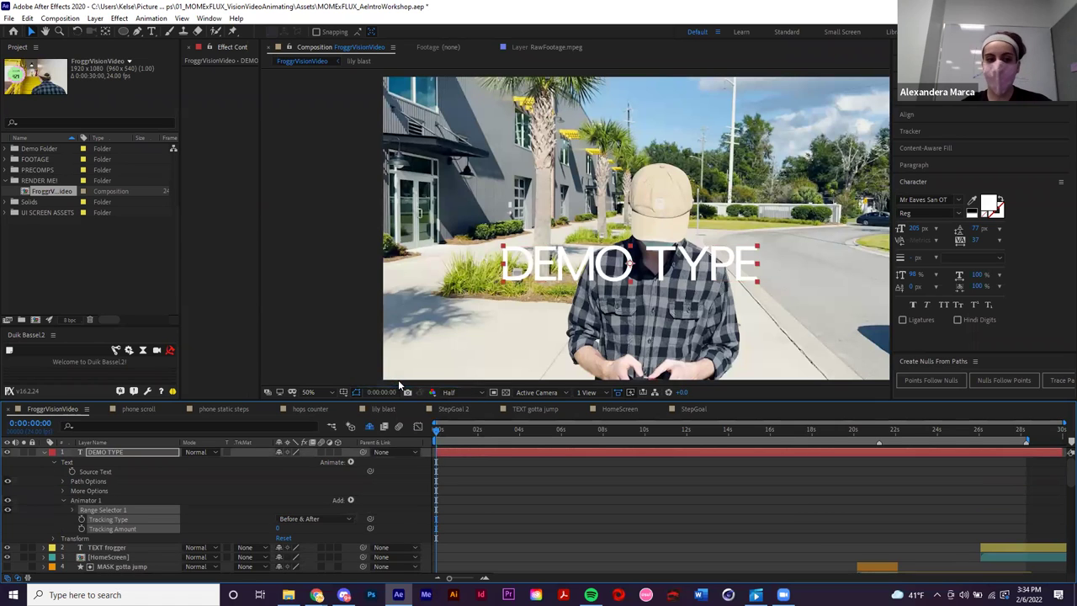
{"action": "left_click", "coordinate": [85, 501]}
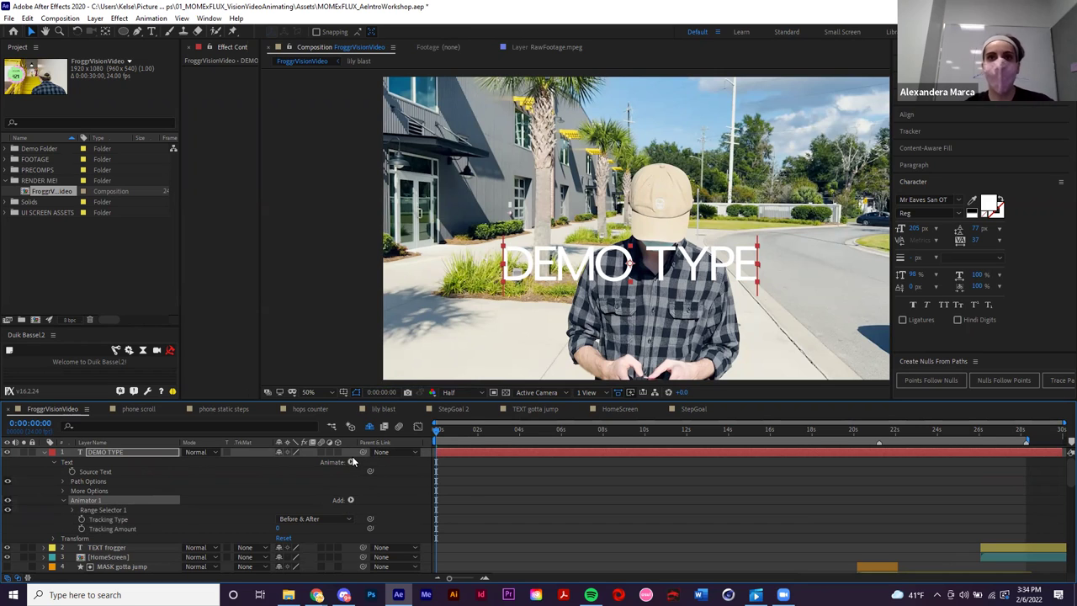
- Keyframe Tracking Amount at 0 at the start and 20 at two seconds
{"action": "left_click", "coordinate": [98, 510]}
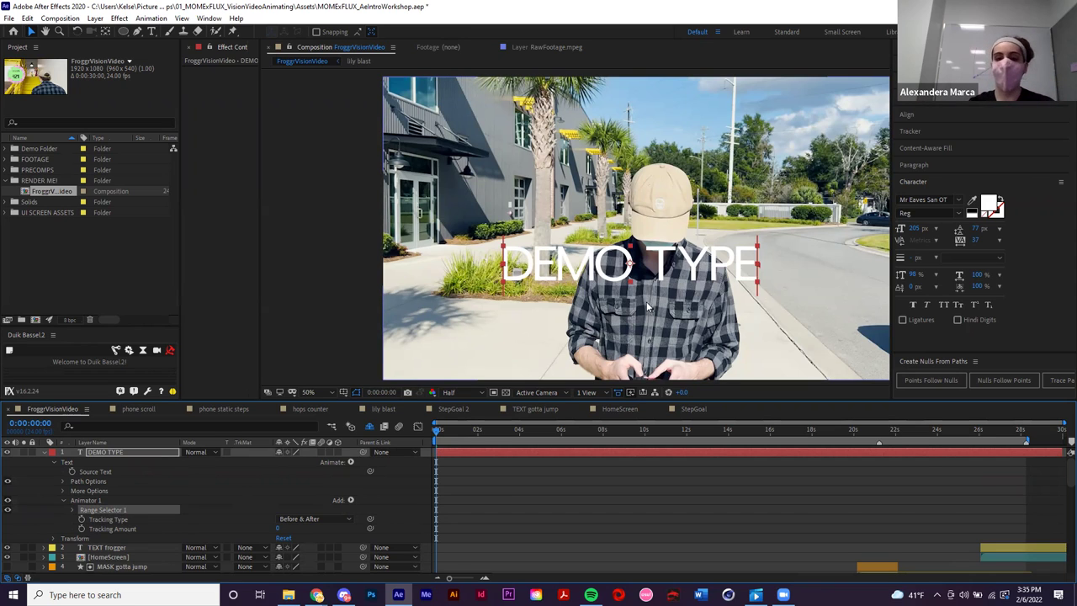
{"action": "left_click", "coordinate": [508, 502]}
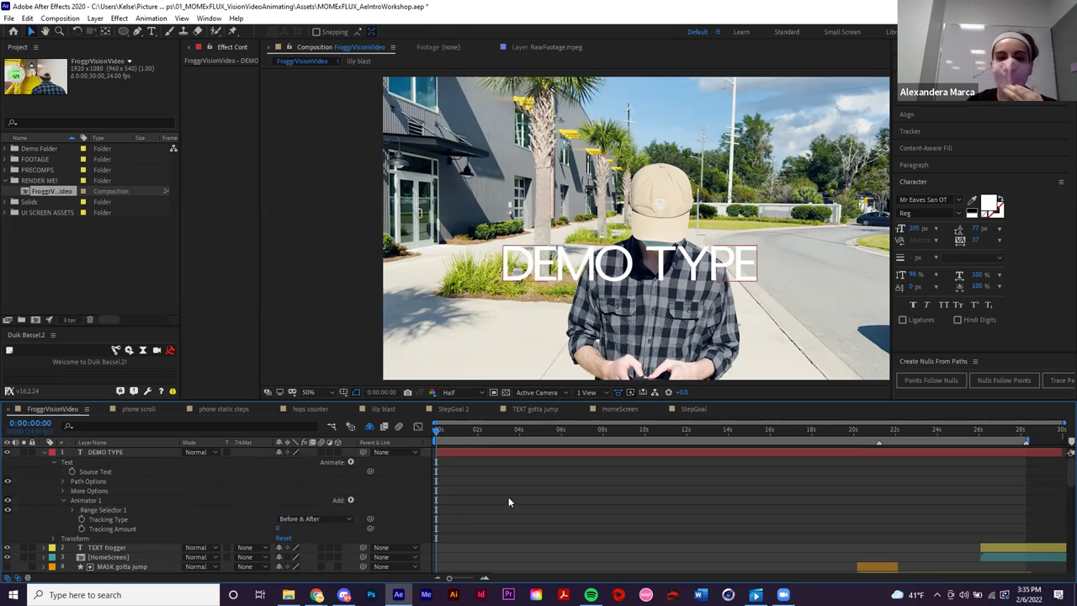
{"action": "left_click", "coordinate": [445, 452]}
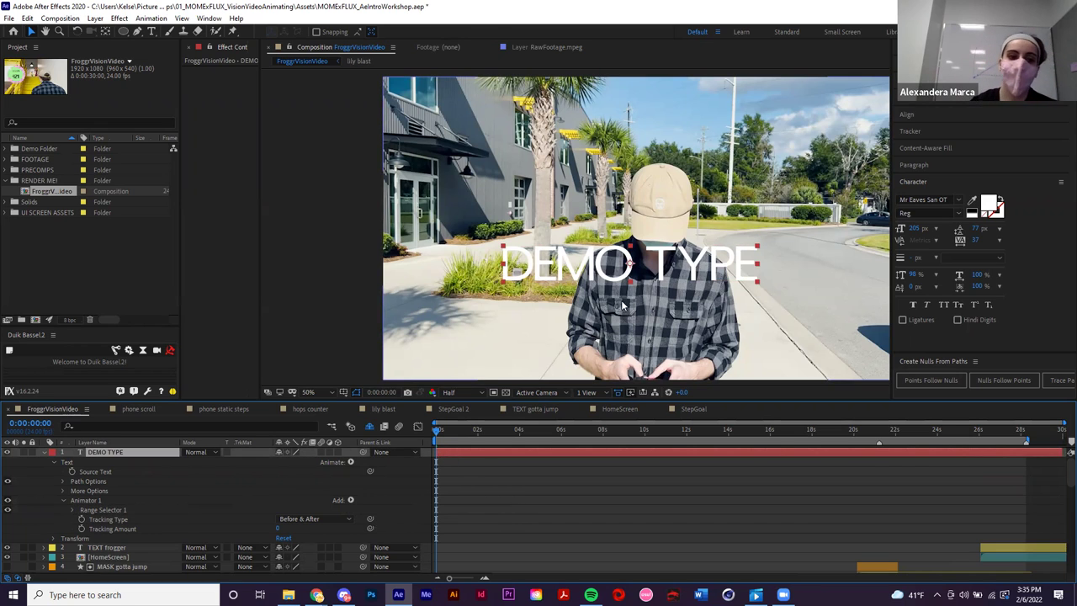
{"action": "left_click", "coordinate": [82, 528]}
{"action": "left_click", "coordinate": [477, 432]}
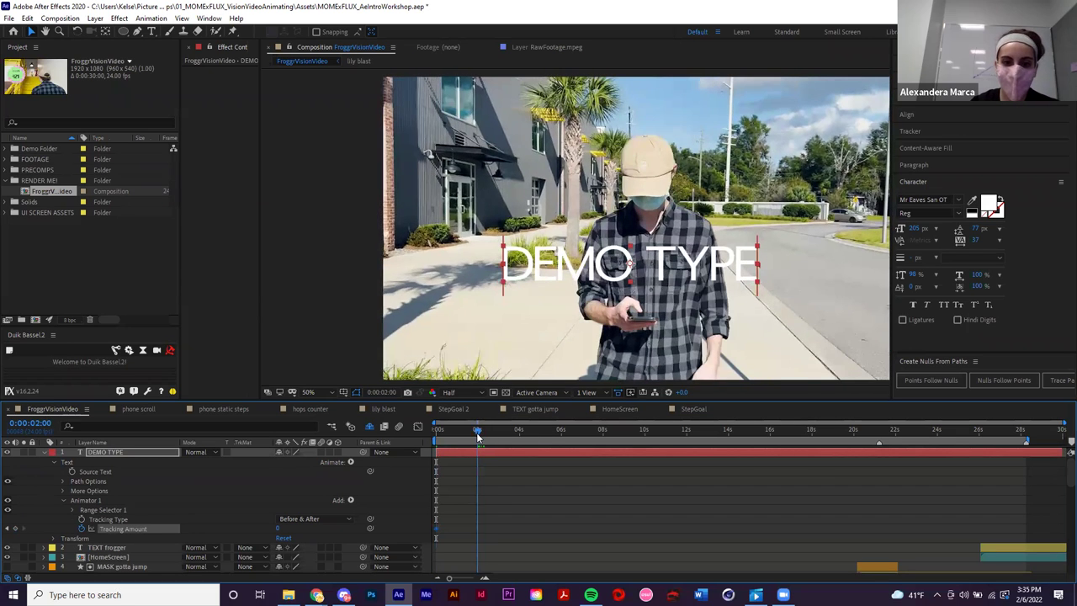
{"action": "left_click_drag", "start_coordinate": [284, 531], "coordinate": [330, 541]}
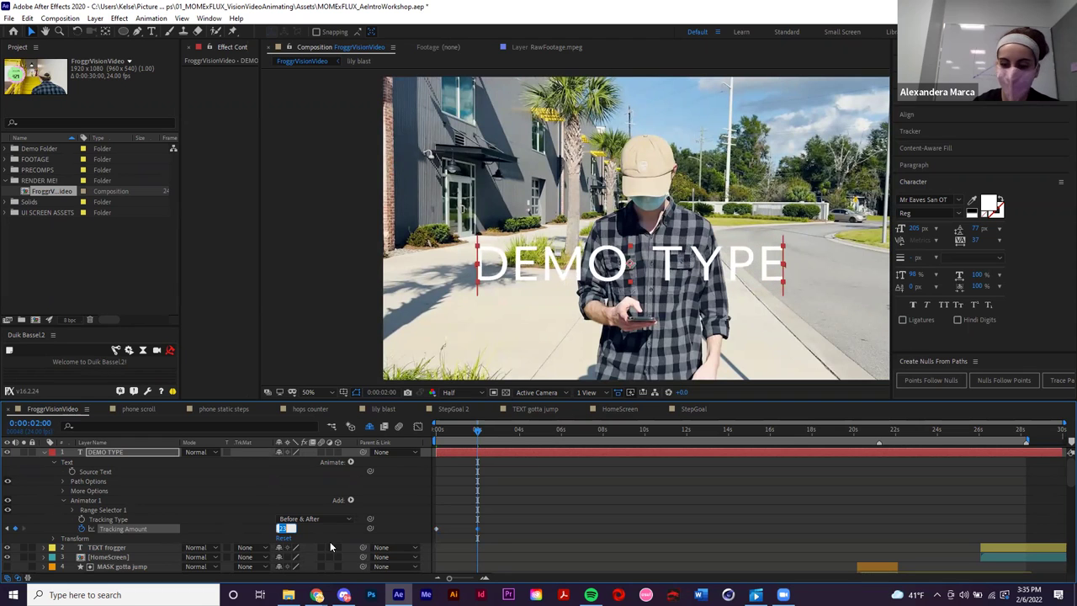
{"action": "mouse_move", "coordinate": [477, 430]}
{"action": "left_mouse_down"}
{"action": "mouse_move", "coordinate": [409, 433]}
{"action": "mouse_move", "coordinate": [491, 431]}
{"action": "left_mouse_up"}
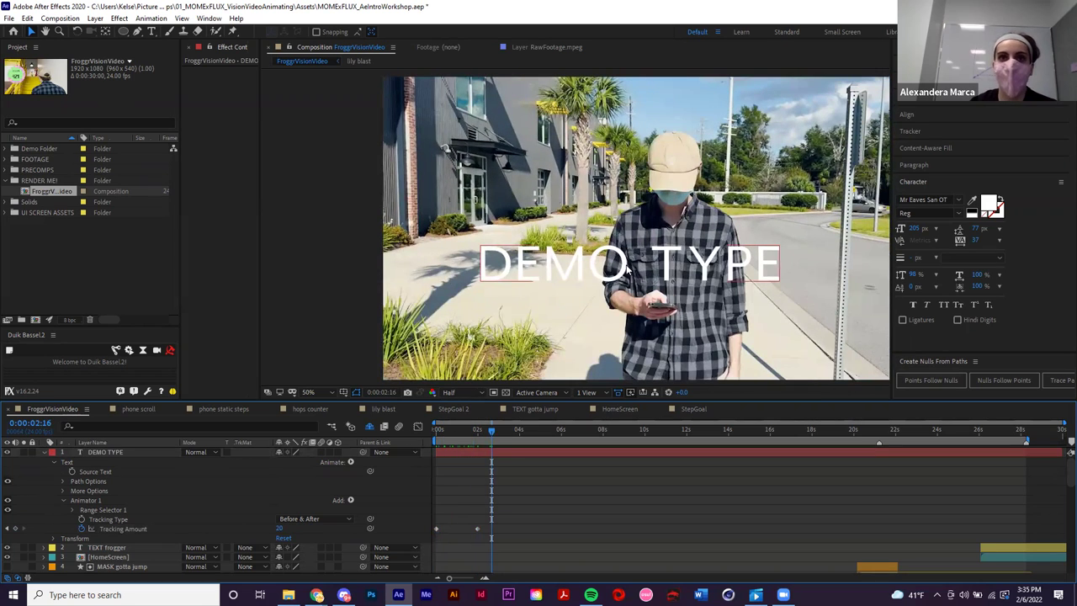
{"action": "left_click_drag", "start_coordinate": [472, 433], "coordinate": [413, 439]}
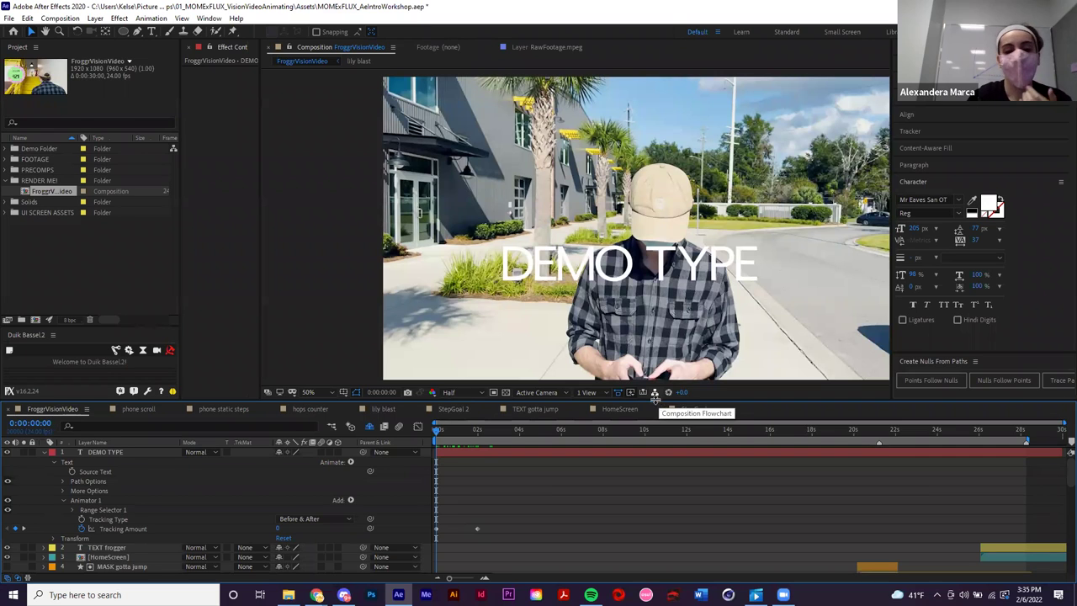
- Preview the tracking animation and ease both Tracking Amount keyframes in the speed graph
{"action": "key", "text": "space"}
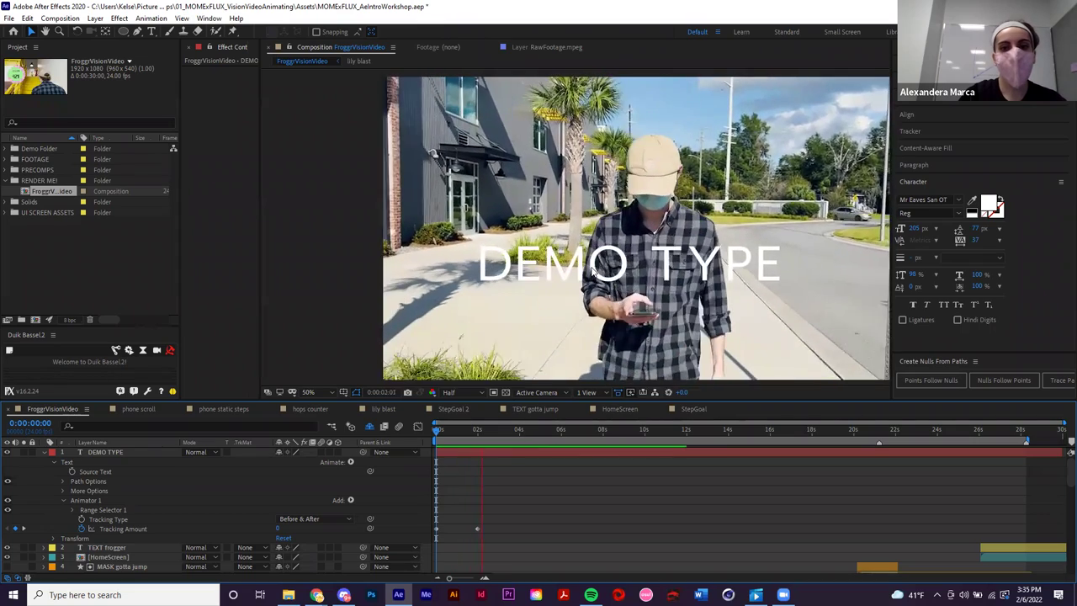
{"action": "key", "text": "space"}
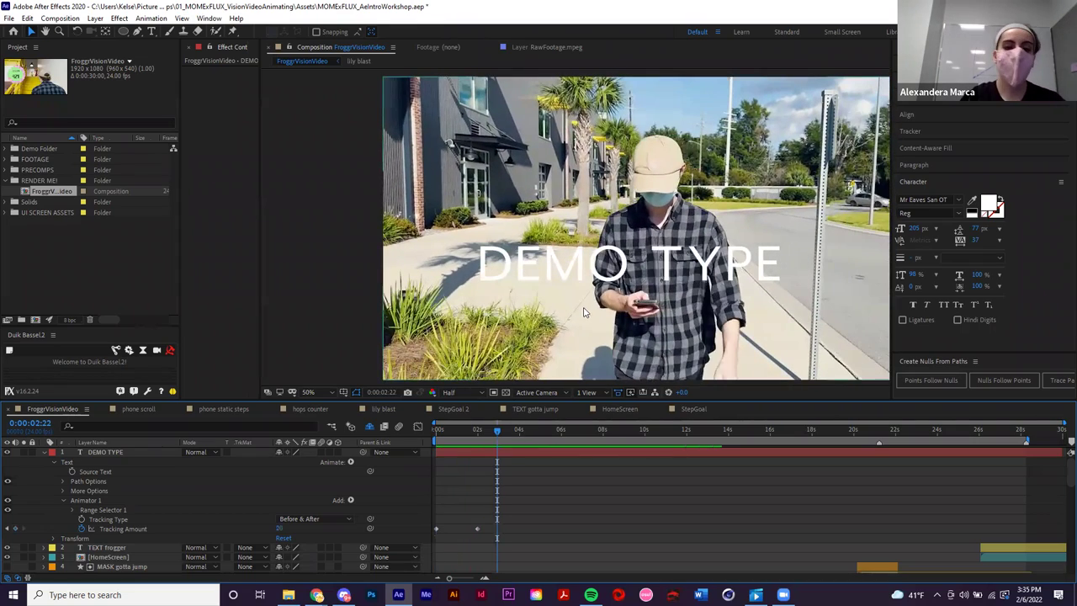
{"action": "left_click", "coordinate": [471, 521]}
{"action": "left_click_drag", "start_coordinate": [513, 499], "coordinate": [425, 548]}
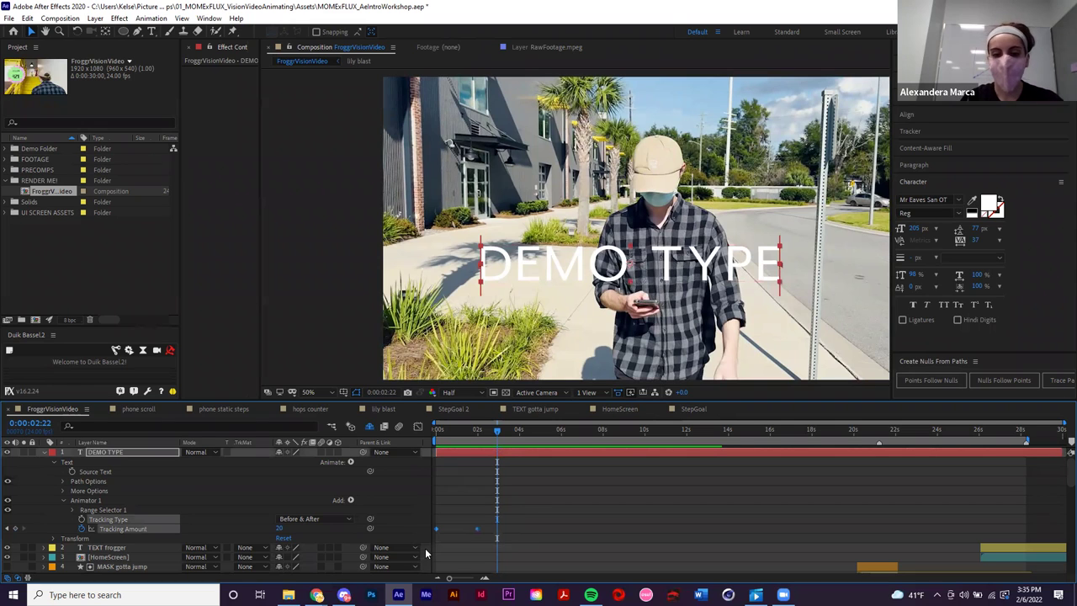
{"action": "left_click", "coordinate": [418, 426]}
{"action": "mouse_move", "coordinate": [471, 549]}
{"action": "left_mouse_down"}
{"action": "mouse_move", "coordinate": [445, 549]}
{"action": "mouse_move", "coordinate": [455, 550]}
{"action": "left_mouse_up"}
- Move the end Tracking Amount keyframe to about three seconds, keeping the easing
{"action": "key", "text": "space"}
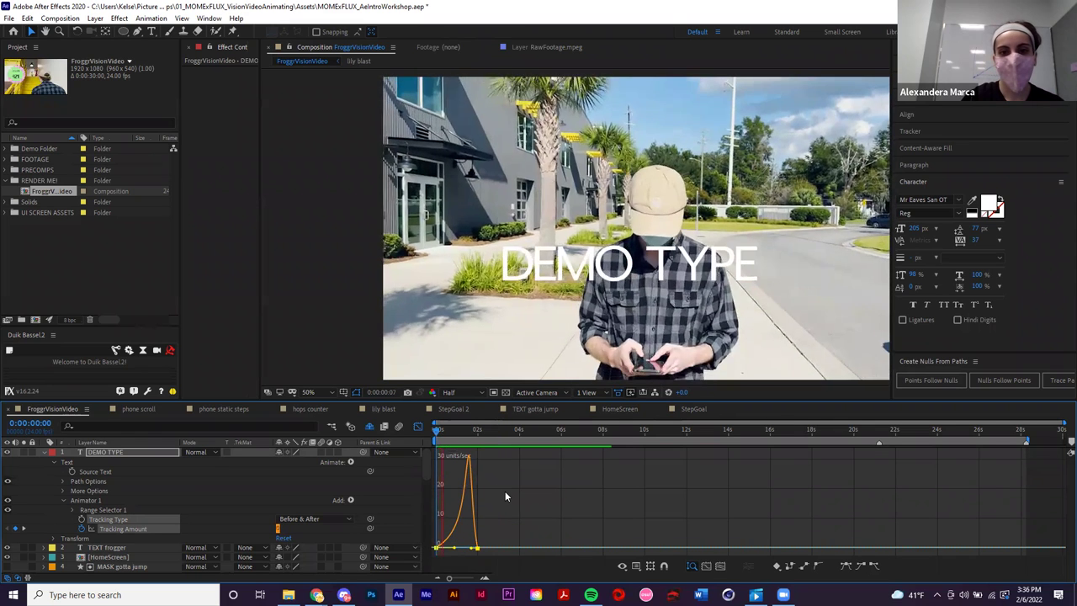
{"action": "key", "text": "space"}
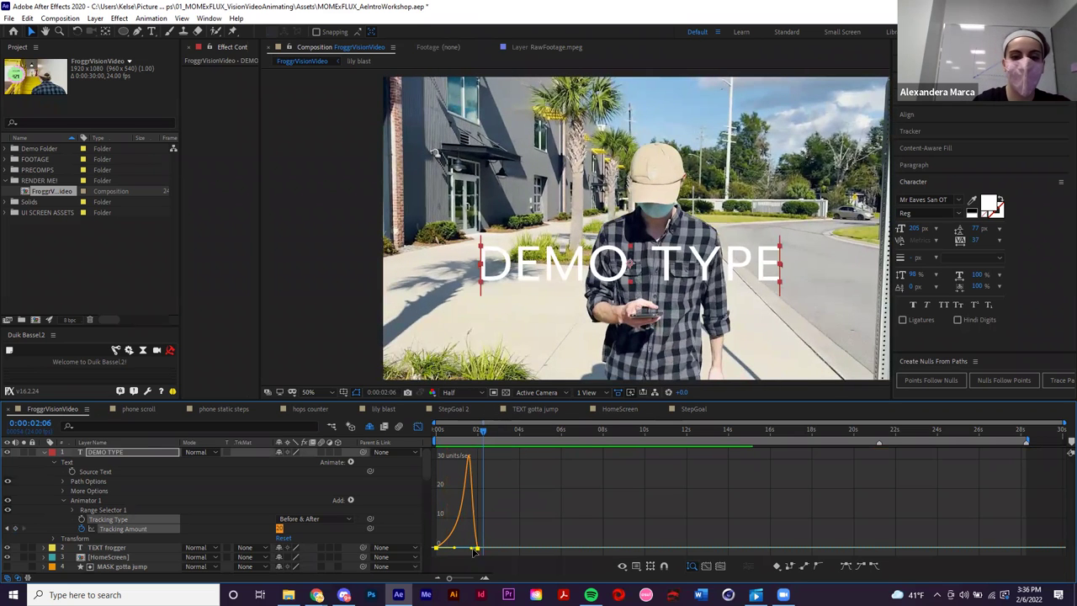
{"action": "left_click_drag", "start_coordinate": [482, 551], "coordinate": [532, 551]}
{"action": "left_click", "coordinate": [418, 426]}
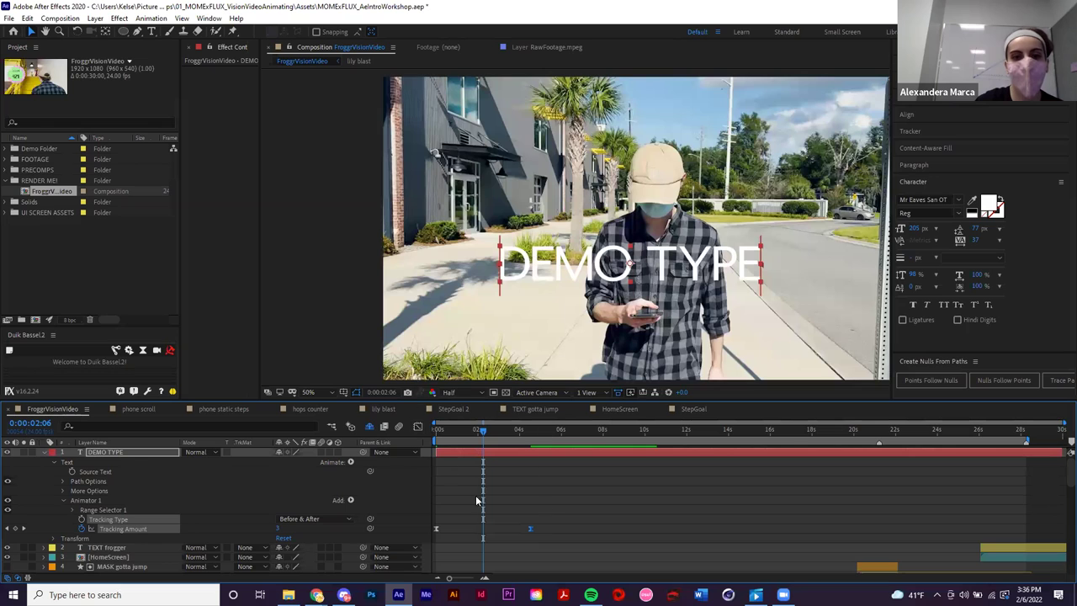
{"action": "left_click_drag", "start_coordinate": [530, 528], "coordinate": [431, 515]}
{"action": "left_click", "coordinate": [506, 525]}
{"action": "left_click", "coordinate": [417, 427]}
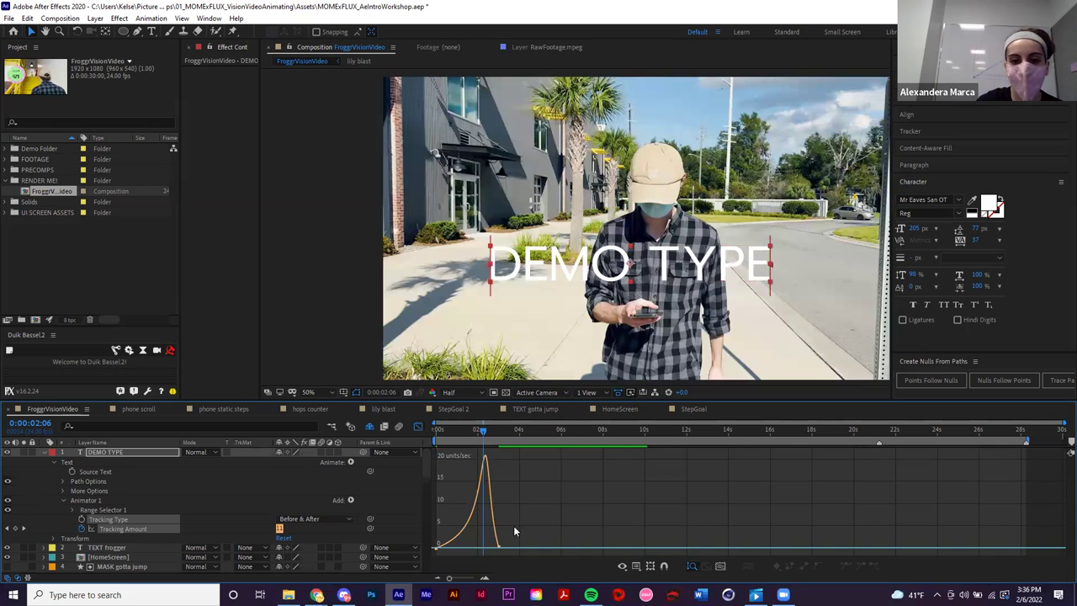
{"action": "mouse_move", "coordinate": [499, 550]}
{"action": "left_mouse_down"}
{"action": "mouse_move", "coordinate": [560, 551]}
{"action": "mouse_move", "coordinate": [499, 552]}
{"action": "left_mouse_up"}
{"action": "key", "text": "shift+F3"}
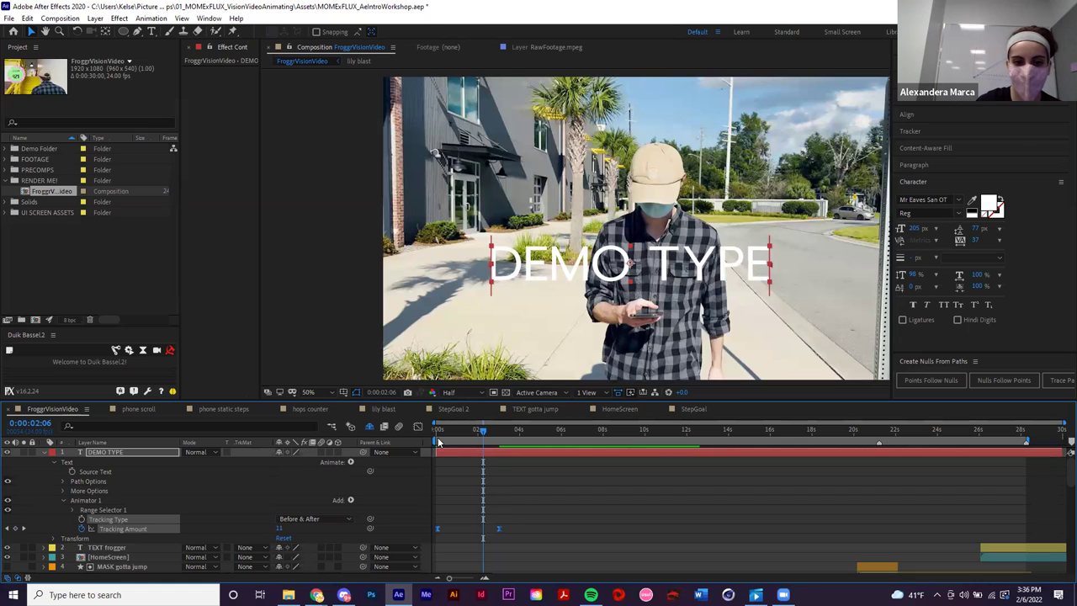
- Reveal Range Selector 1's Start, End and Offset at the composition start
{"action": "key", "text": "Home"}
{"action": "key", "text": "equal"}
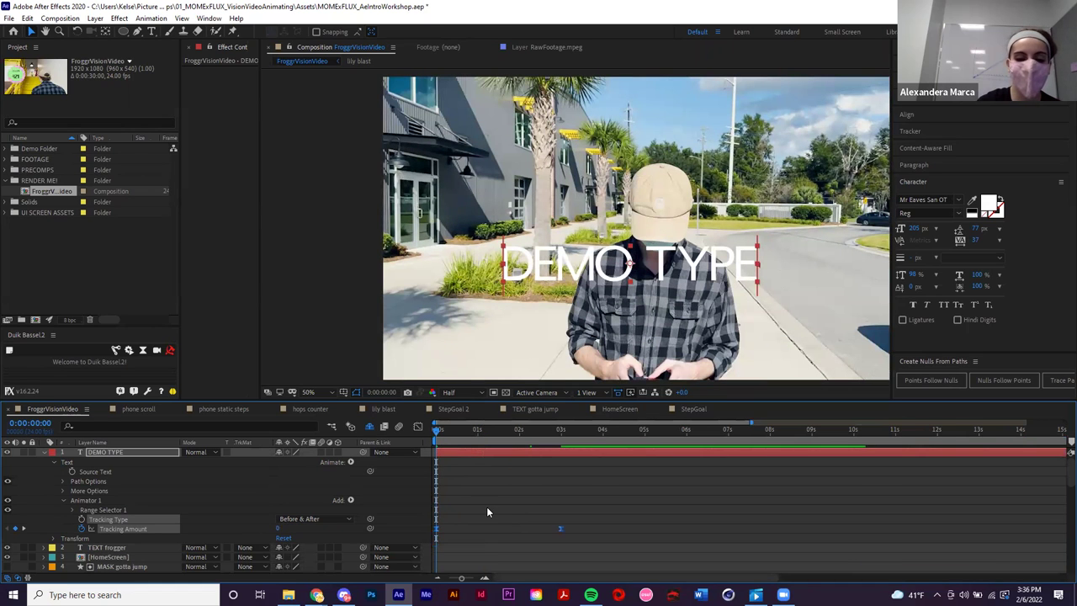
{"action": "key", "text": "minus"}
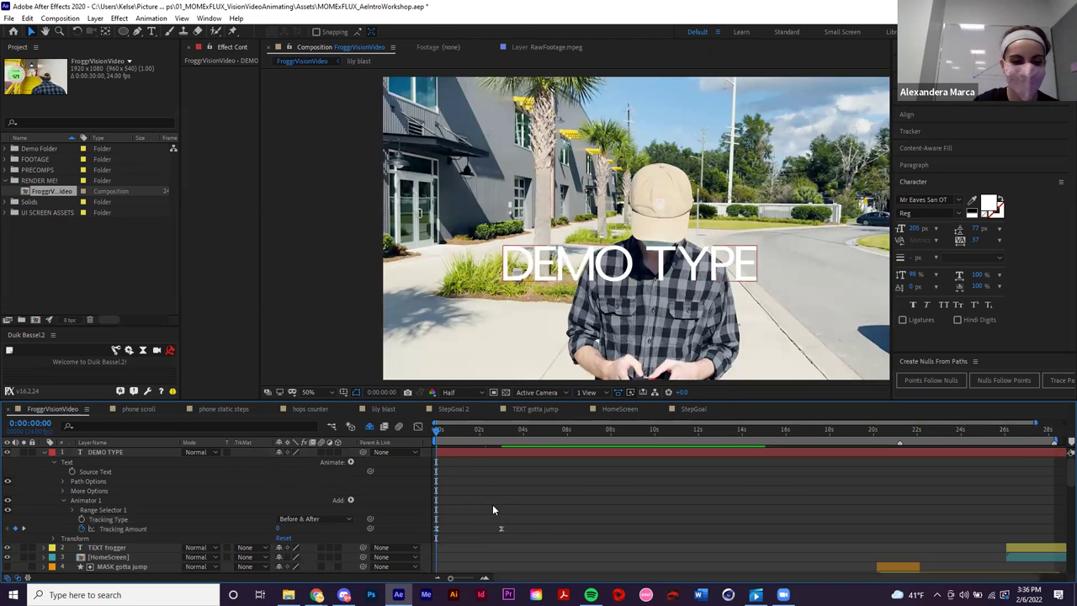
{"action": "left_click", "coordinate": [72, 510]}
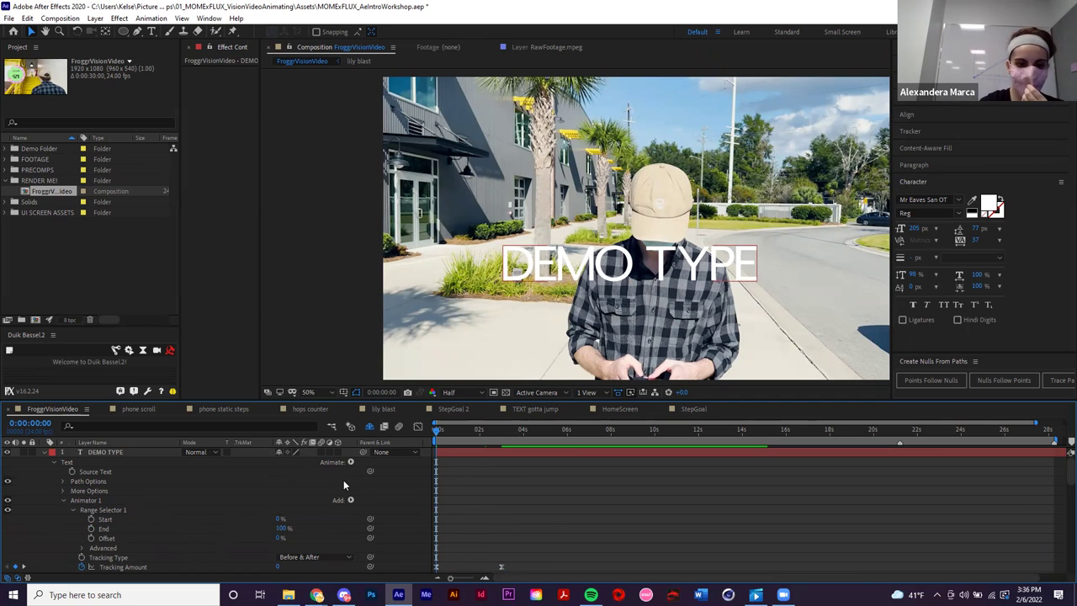
{"action": "left_click", "coordinate": [587, 287]}
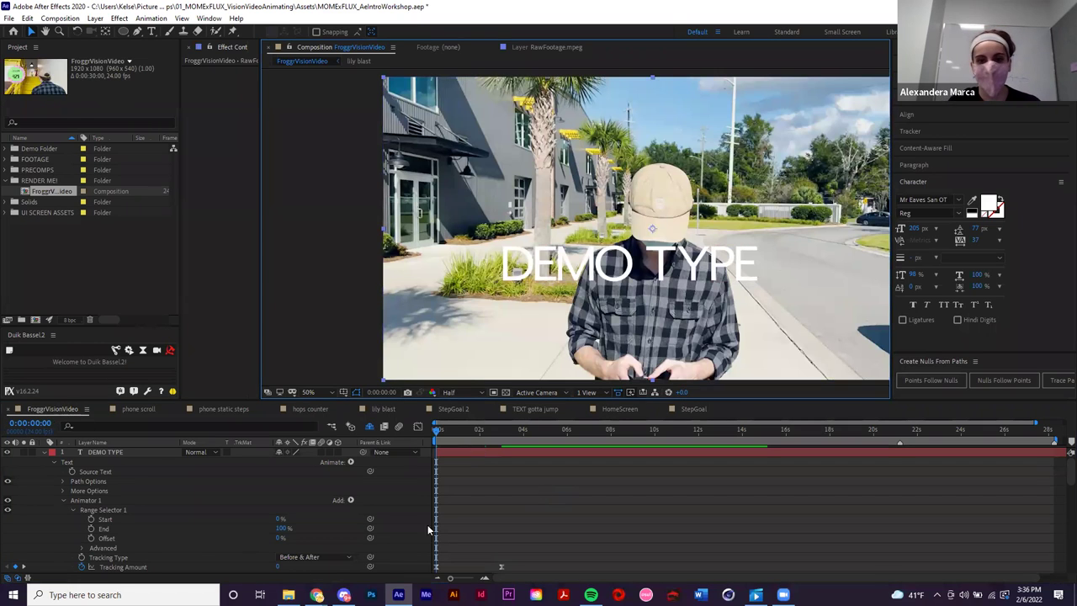
{"action": "left_click_drag", "start_coordinate": [512, 549], "coordinate": [491, 556]}
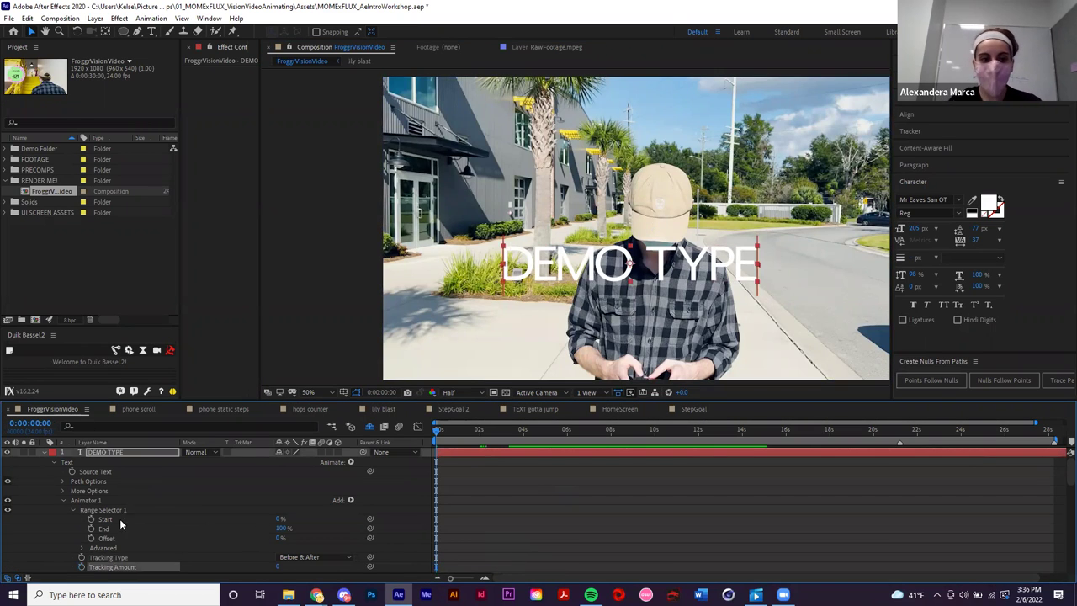
- Delete Animator 1 and move DEMO TYPE down and left across the man's waist
{"action": "left_click", "coordinate": [99, 500]}
{"action": "key", "text": "Delete"}
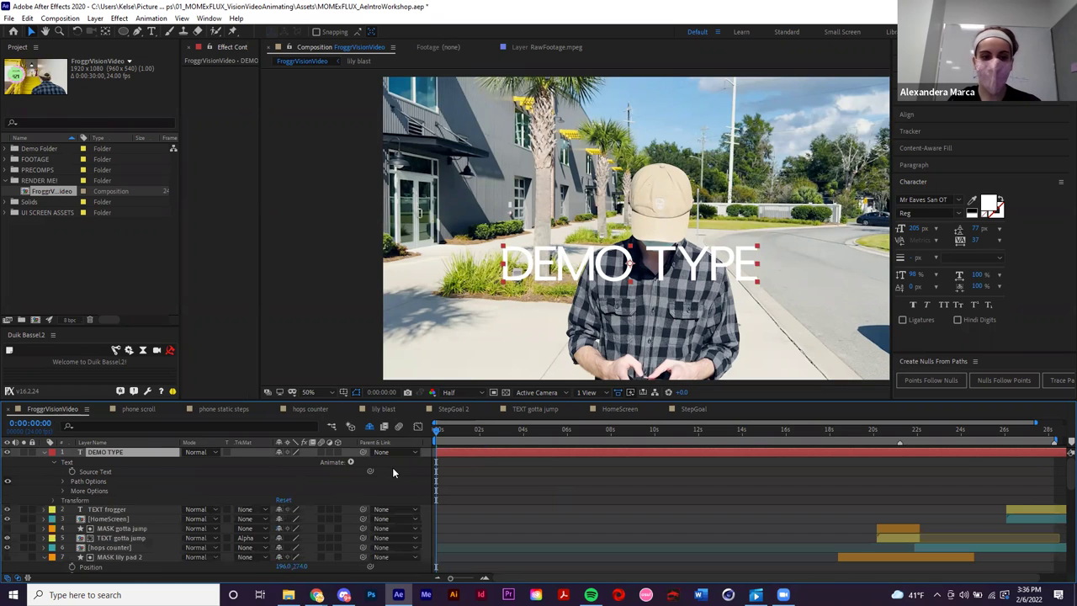
{"action": "left_click_drag", "start_coordinate": [680, 274], "coordinate": [618, 321]}
- Add a new animator with a Position property to DEMO TYPE
{"action": "left_click", "coordinate": [593, 474]}
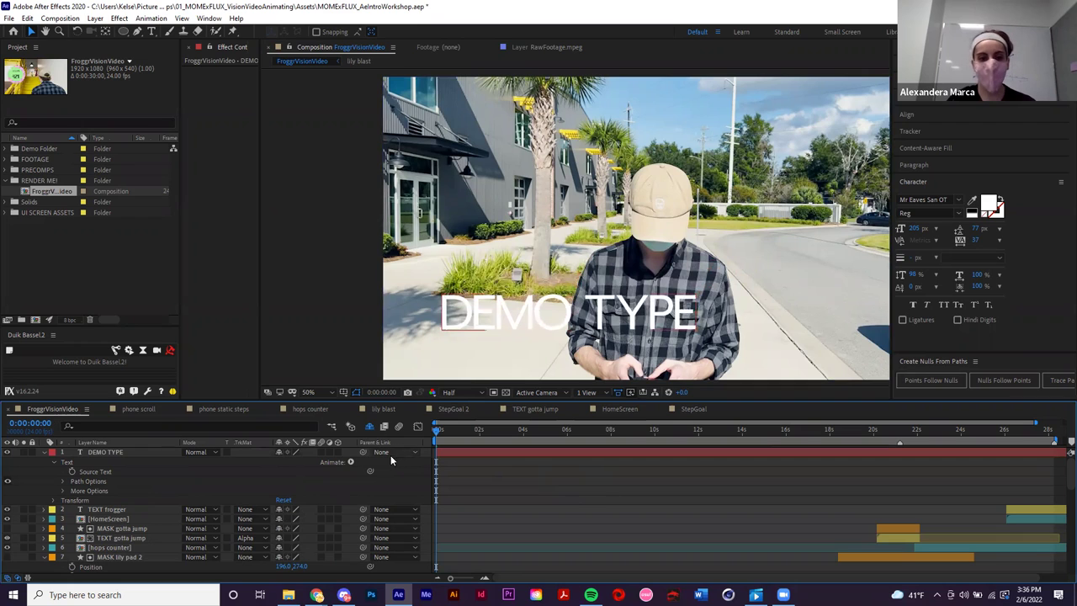
{"action": "left_click", "coordinate": [351, 462]}
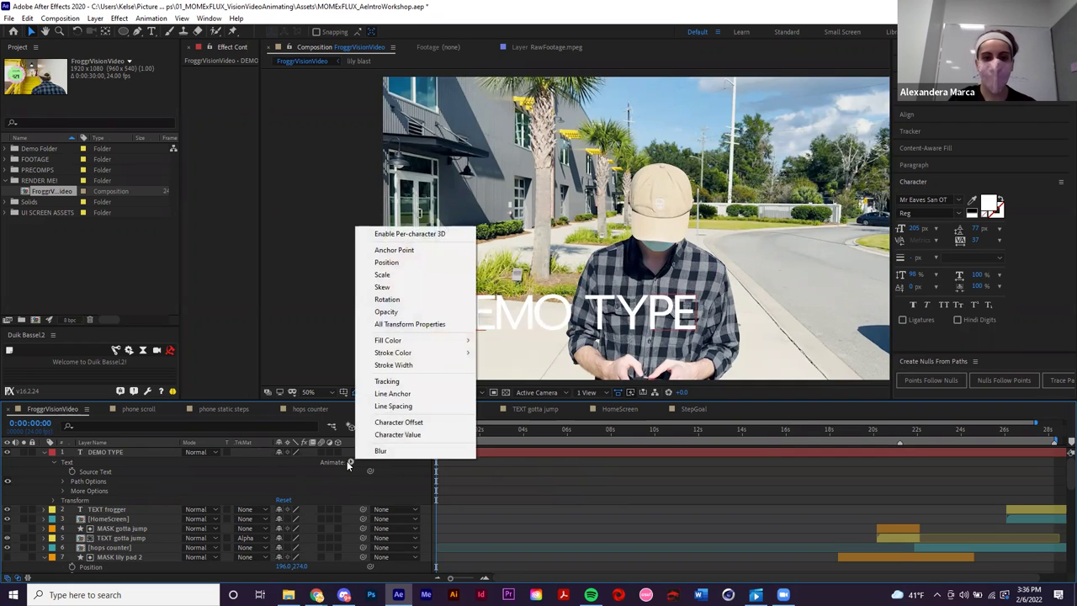
{"action": "left_click", "coordinate": [416, 268]}
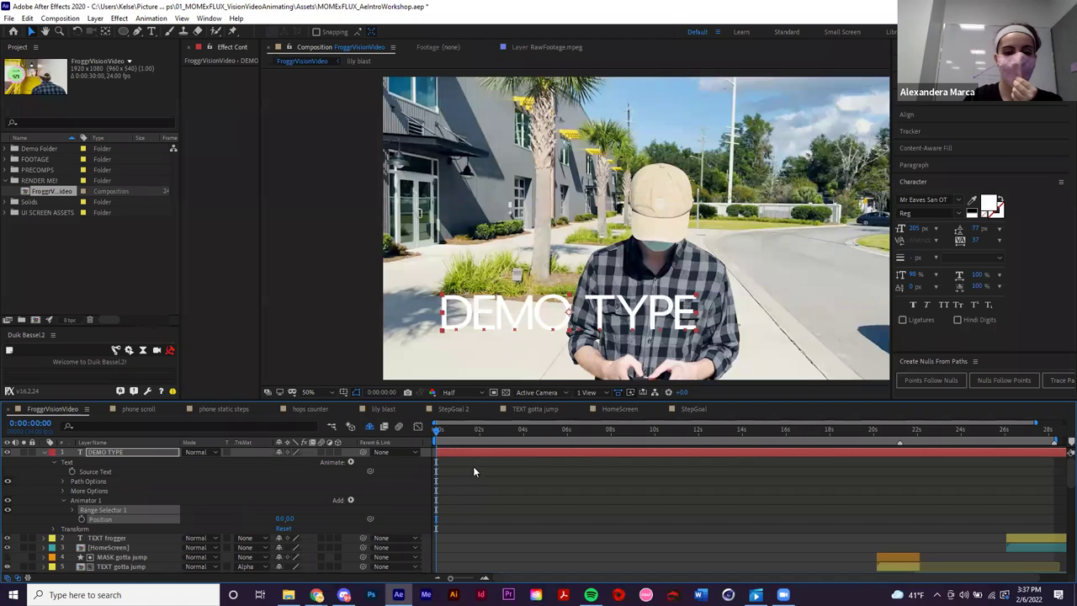
- Keyframe animator Position from 0,0 at the start to 0,-228 at 0:01:23 and preview
{"action": "left_click", "coordinate": [81, 519]}
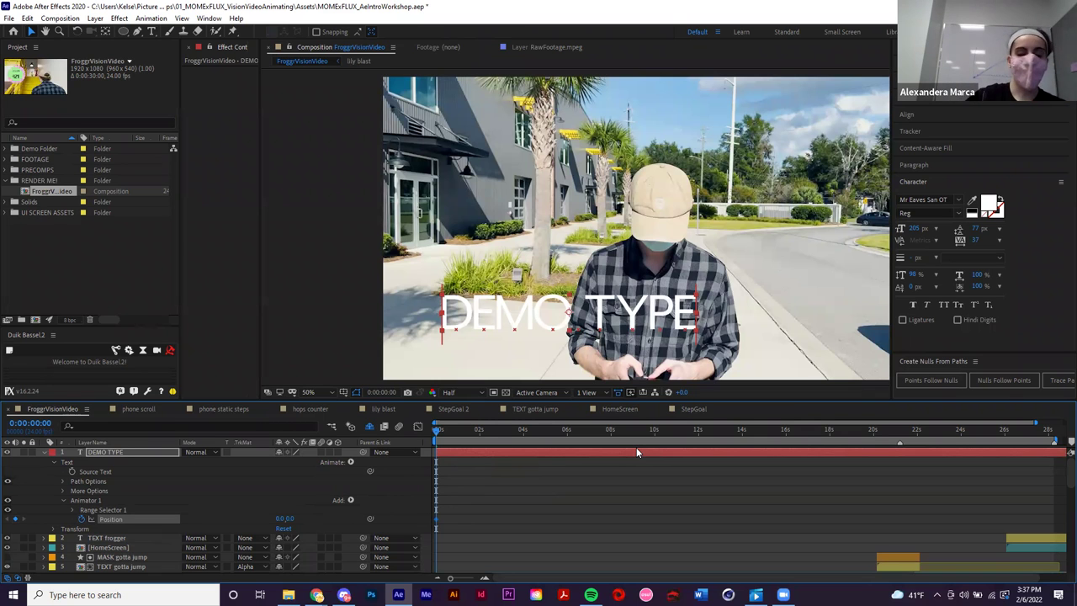
{"action": "left_click", "coordinate": [478, 432]}
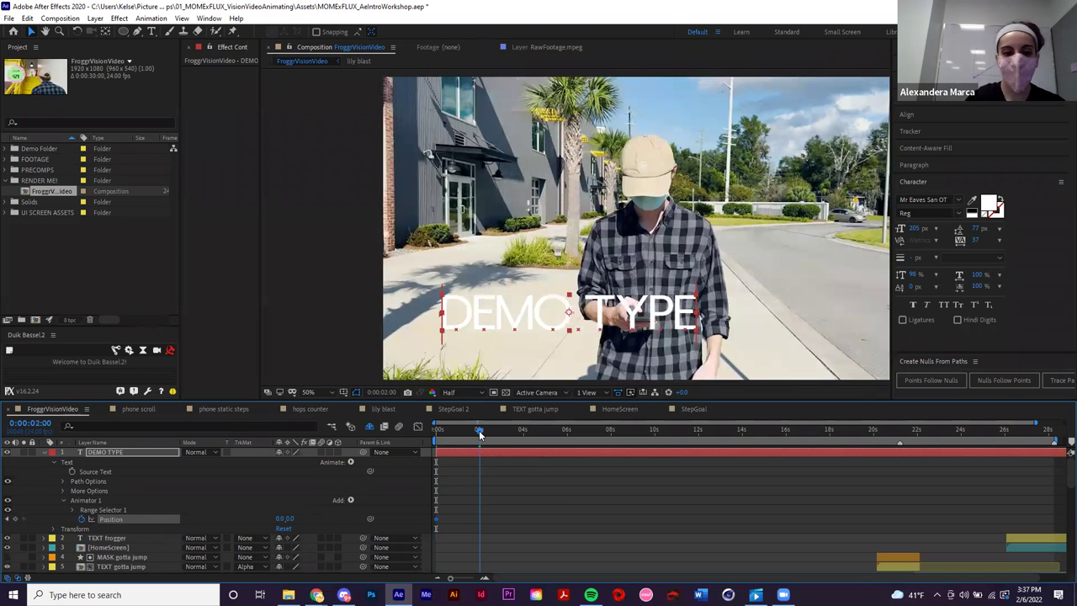
{"action": "left_click", "coordinate": [479, 432]}
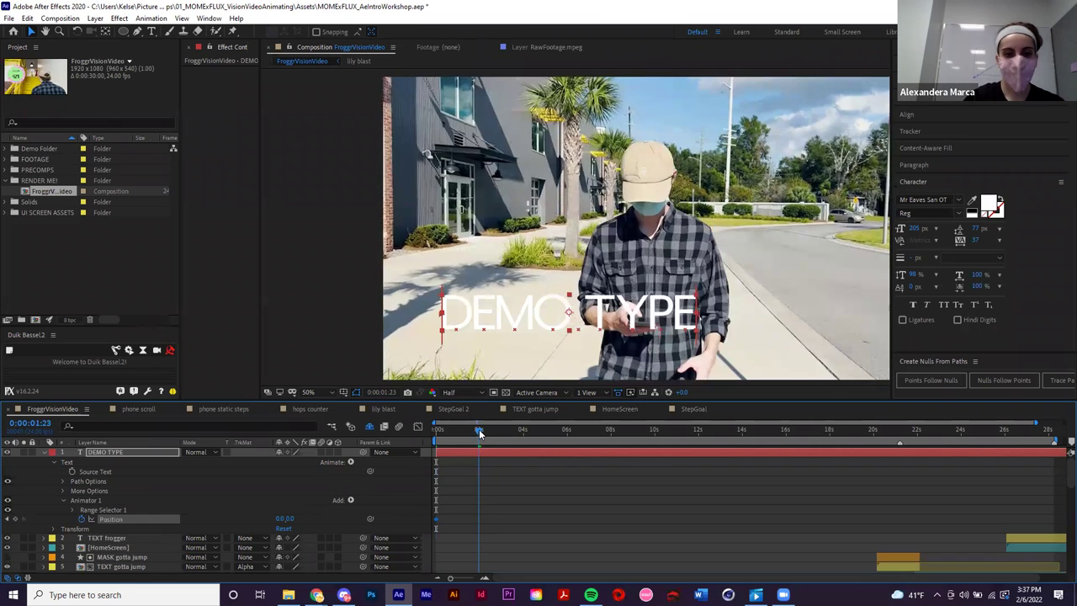
{"action": "left_click_drag", "start_coordinate": [284, 517], "coordinate": [156, 521]}
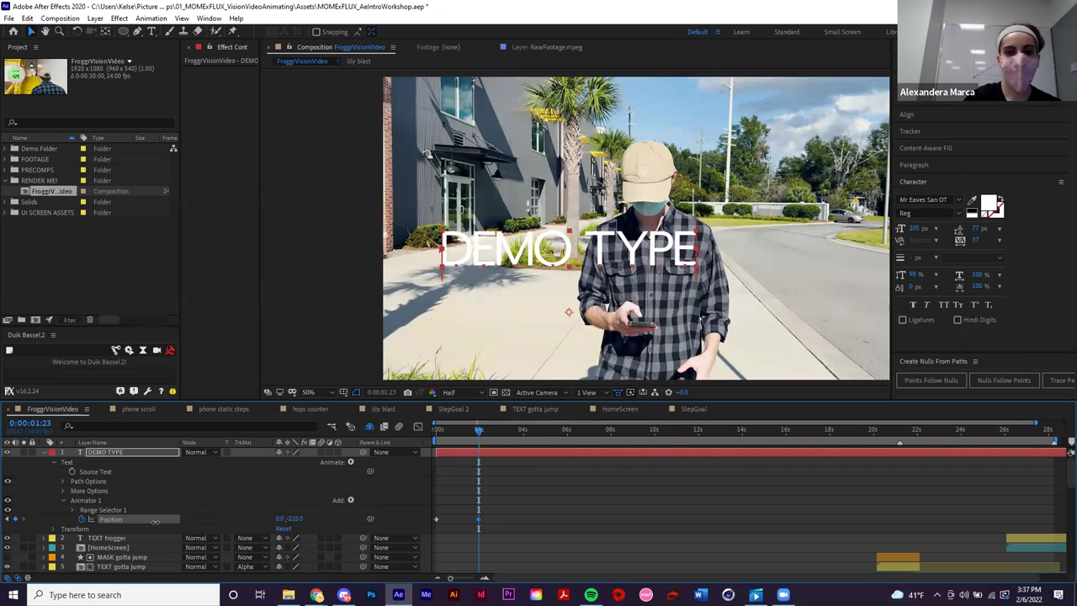
{"action": "left_click_drag", "start_coordinate": [478, 431], "coordinate": [395, 437]}
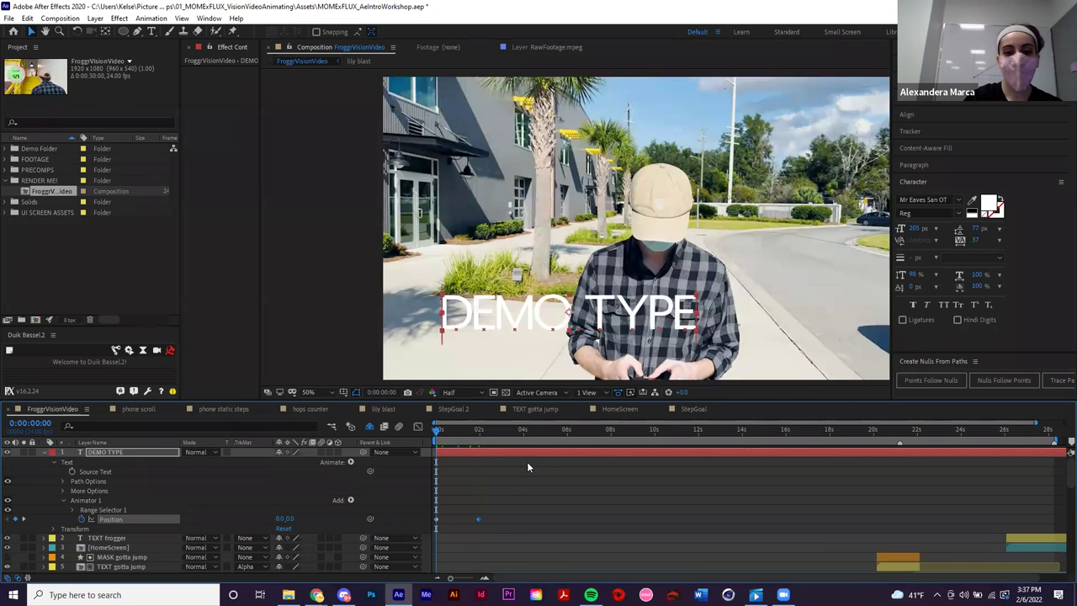
{"action": "key", "text": "space"}
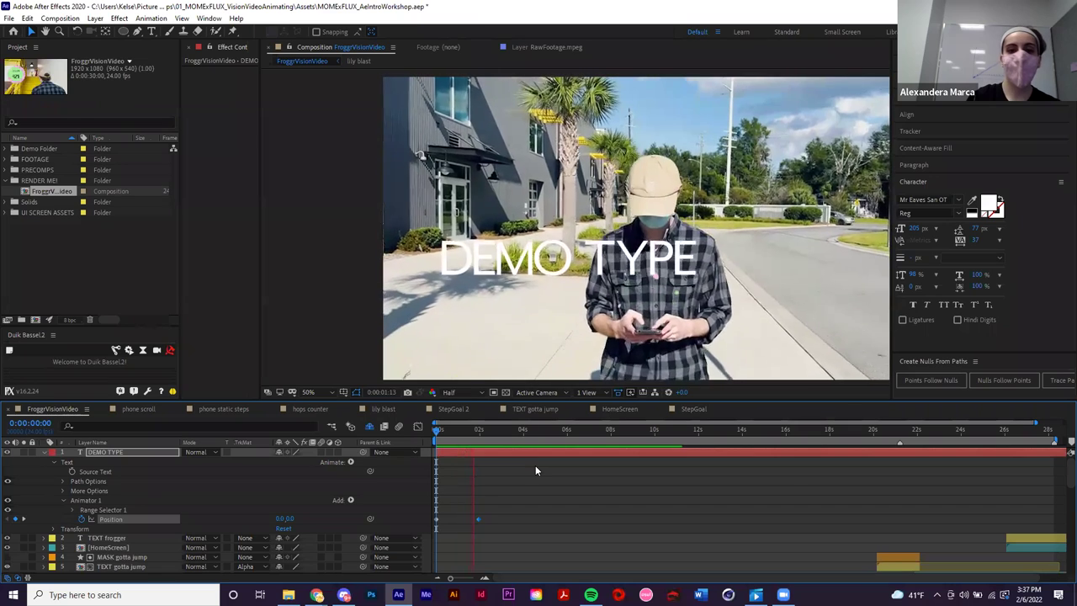
{"action": "left_click", "coordinate": [438, 431]}
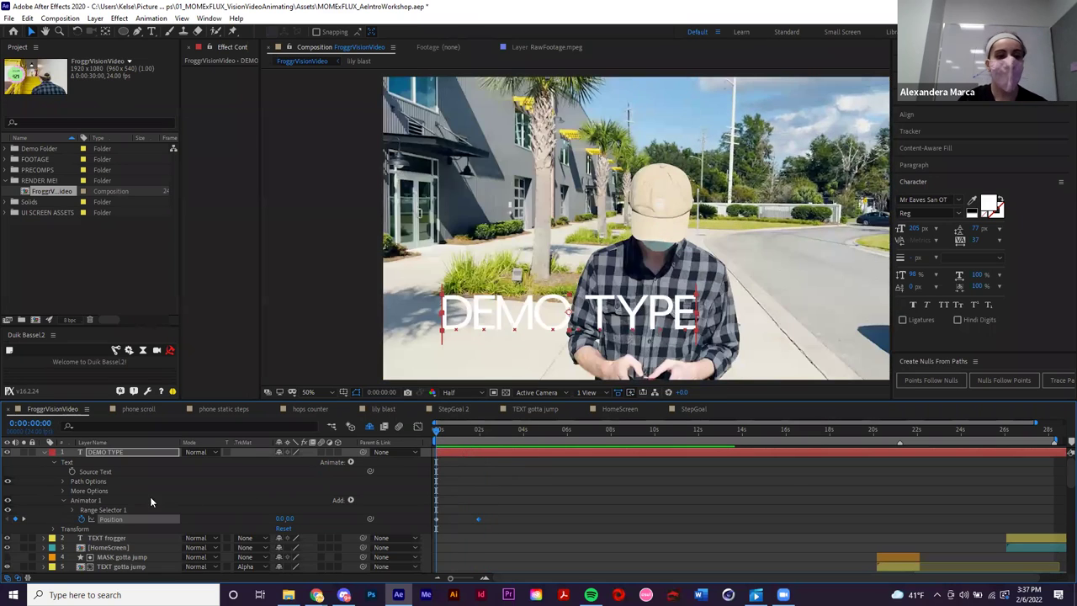
{"action": "left_click", "coordinate": [74, 510]}
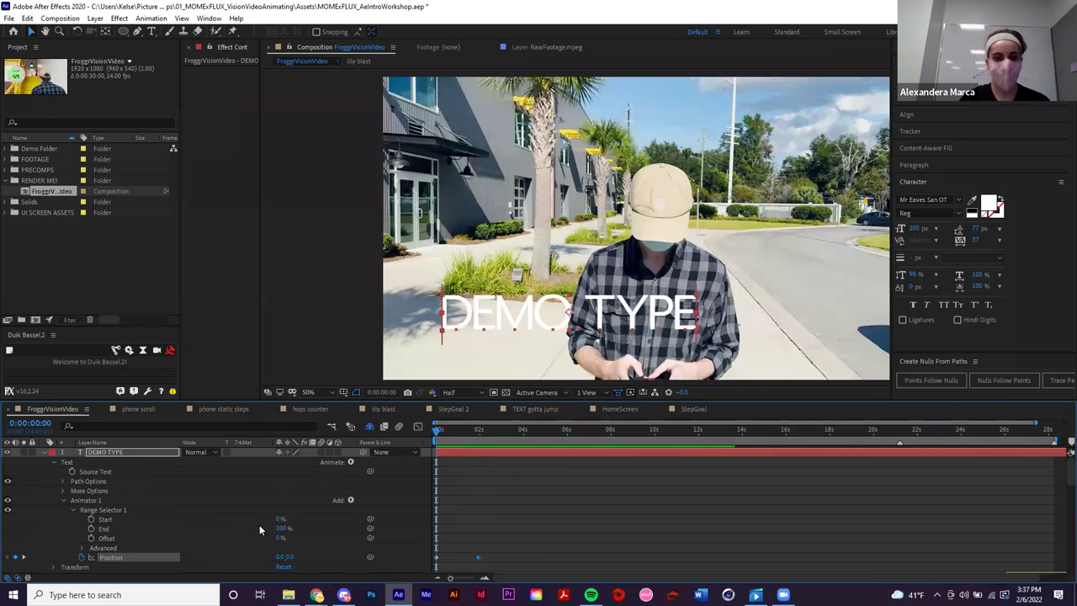
- Keyframe range End down to 75%, shift that keyframe to about 1.9 seconds, and preview
{"action": "left_click", "coordinate": [91, 529]}
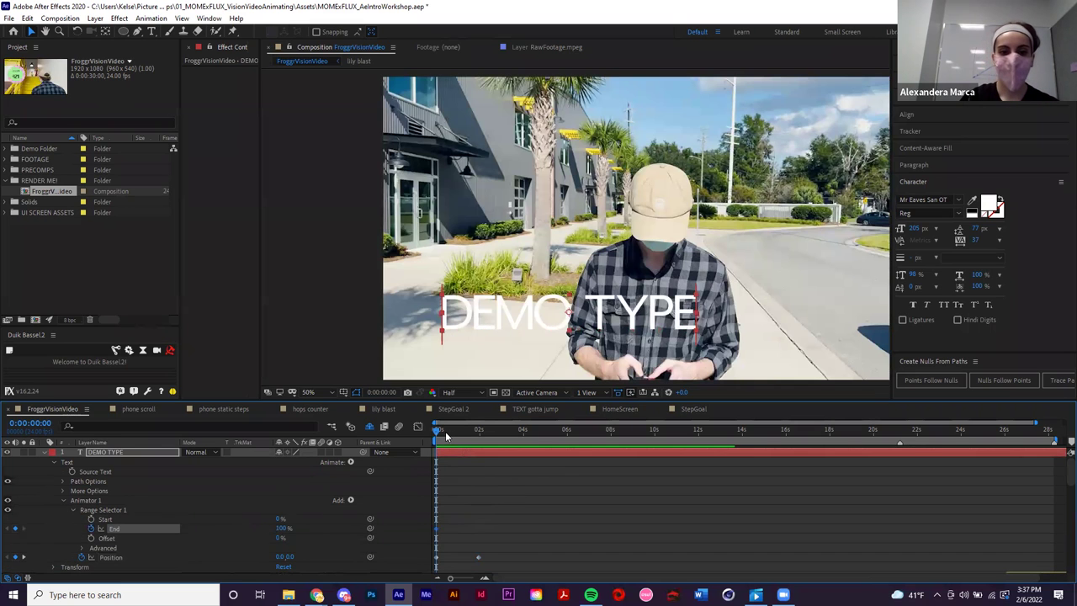
{"action": "left_click_drag", "start_coordinate": [445, 431], "coordinate": [449, 430]}
{"action": "left_click_drag", "start_coordinate": [282, 528], "coordinate": [216, 528]}
{"action": "left_click", "coordinate": [475, 532]}
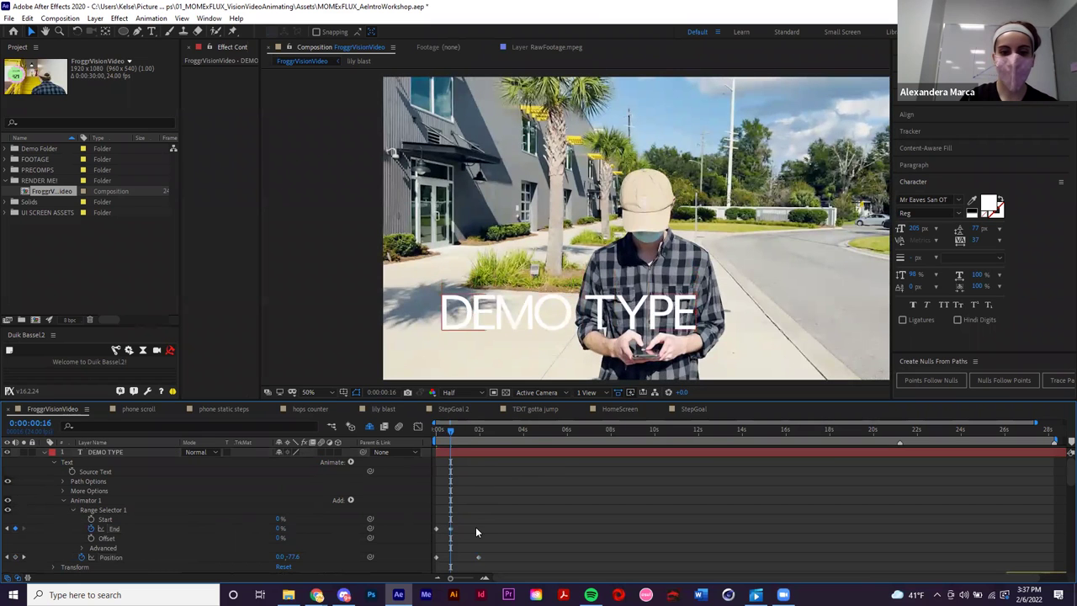
{"action": "left_click_drag", "start_coordinate": [449, 529], "coordinate": [475, 529]}
{"action": "key", "text": "Home"}
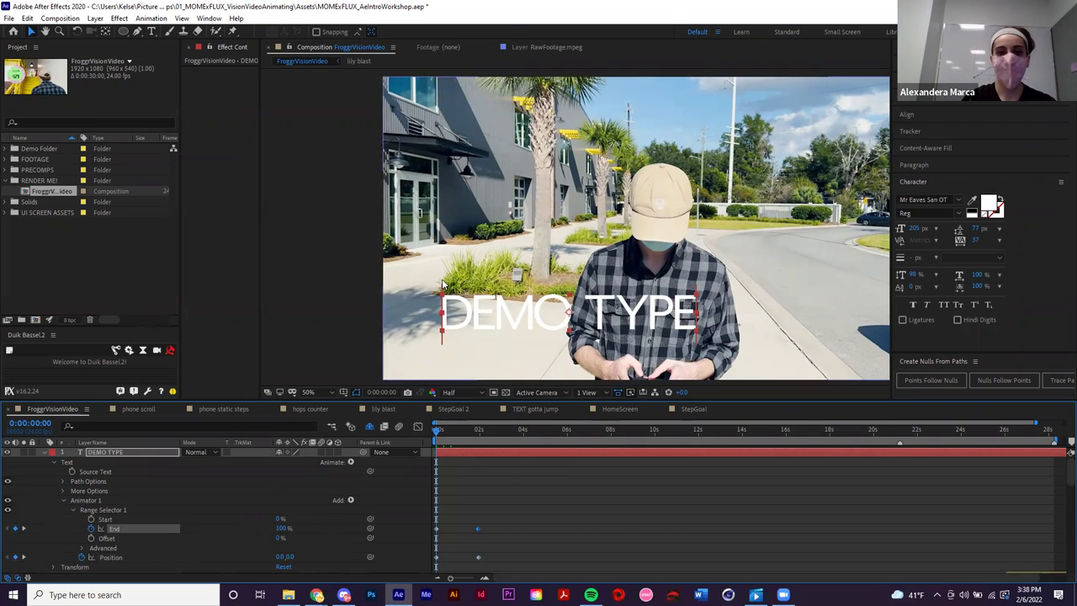
{"action": "key", "text": "space"}
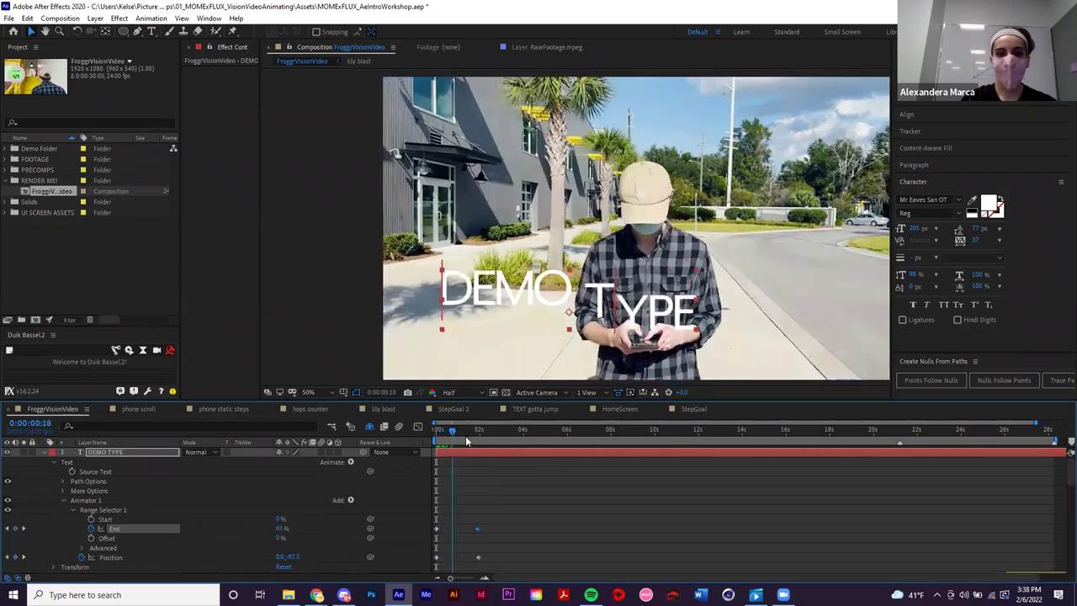
{"action": "left_click", "coordinate": [435, 443]}
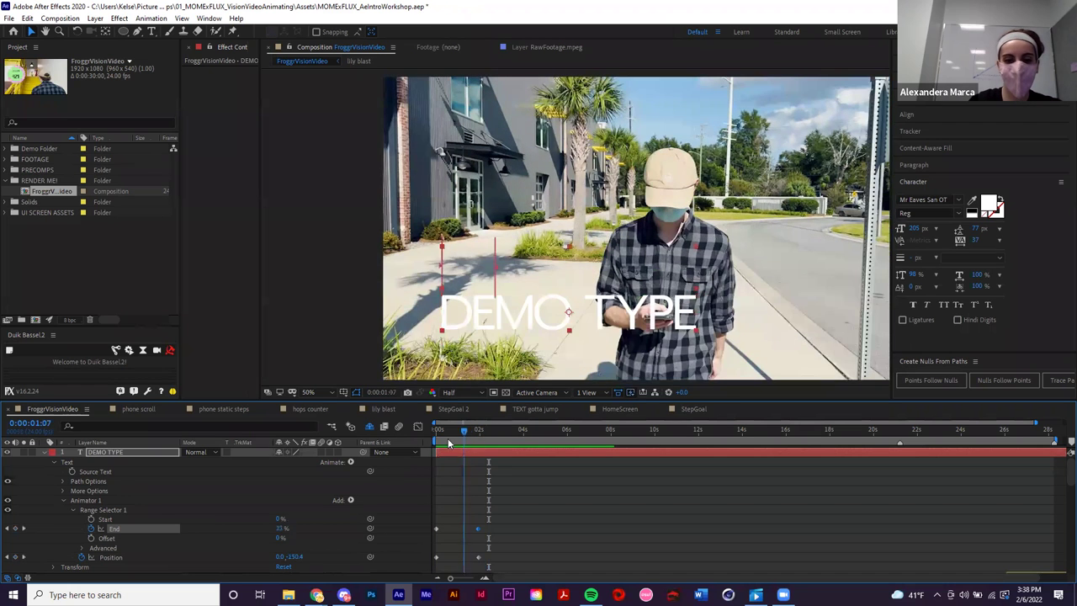
- Delete the End keyframes and keyframe Start rising to 55% around 1:18
{"action": "left_click_drag", "start_coordinate": [495, 509], "coordinate": [424, 533]}
{"action": "key", "text": "Delete"}
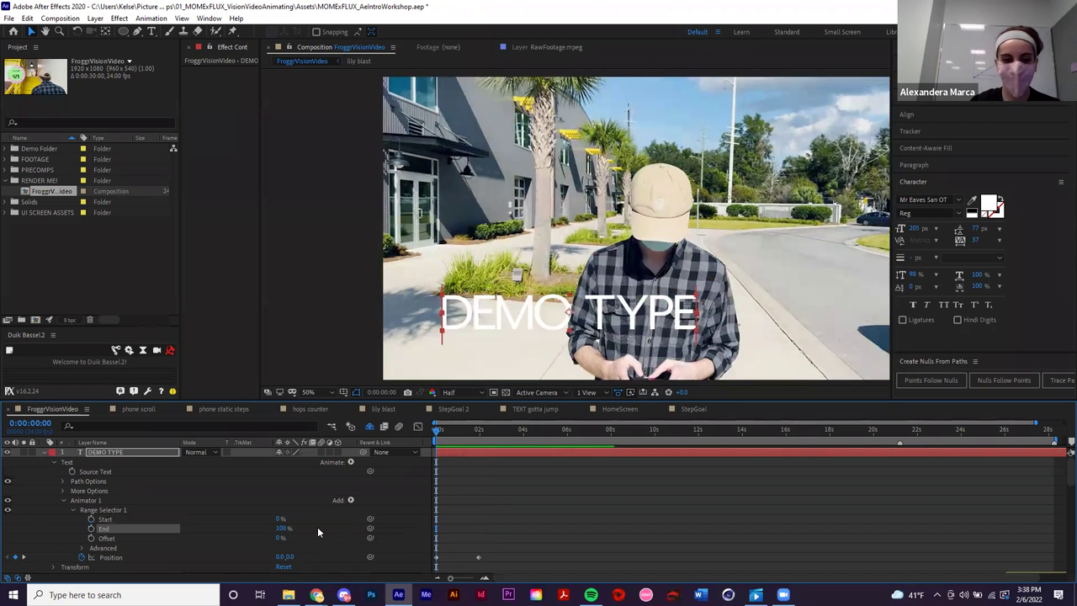
{"action": "left_click", "coordinate": [91, 519]}
{"action": "left_click", "coordinate": [472, 430]}
{"action": "left_click_drag", "start_coordinate": [280, 519], "coordinate": [350, 525]}
{"action": "mouse_move", "coordinate": [477, 430]}
{"action": "left_mouse_down"}
{"action": "mouse_move", "coordinate": [412, 439]}
{"action": "mouse_move", "coordinate": [493, 438]}
{"action": "left_mouse_up"}
- Delete the Start keyframes and reset Start to 0% so the whole line rises together
{"action": "left_click_drag", "start_coordinate": [499, 492], "coordinate": [431, 537]}
{"action": "key", "text": "Delete"}
{"action": "key", "text": "space"}
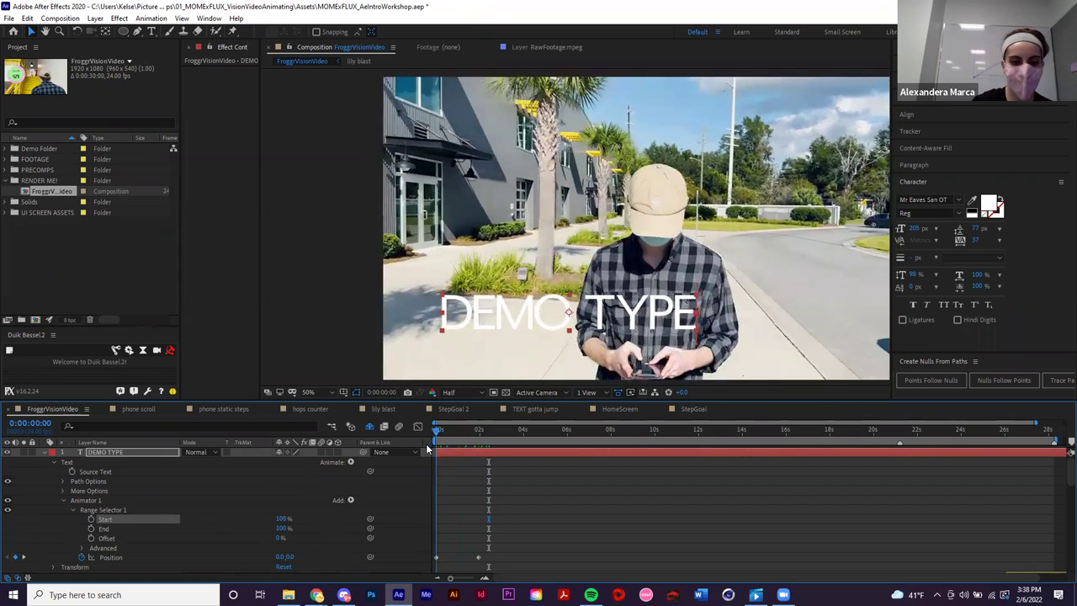
{"action": "key", "text": "space"}
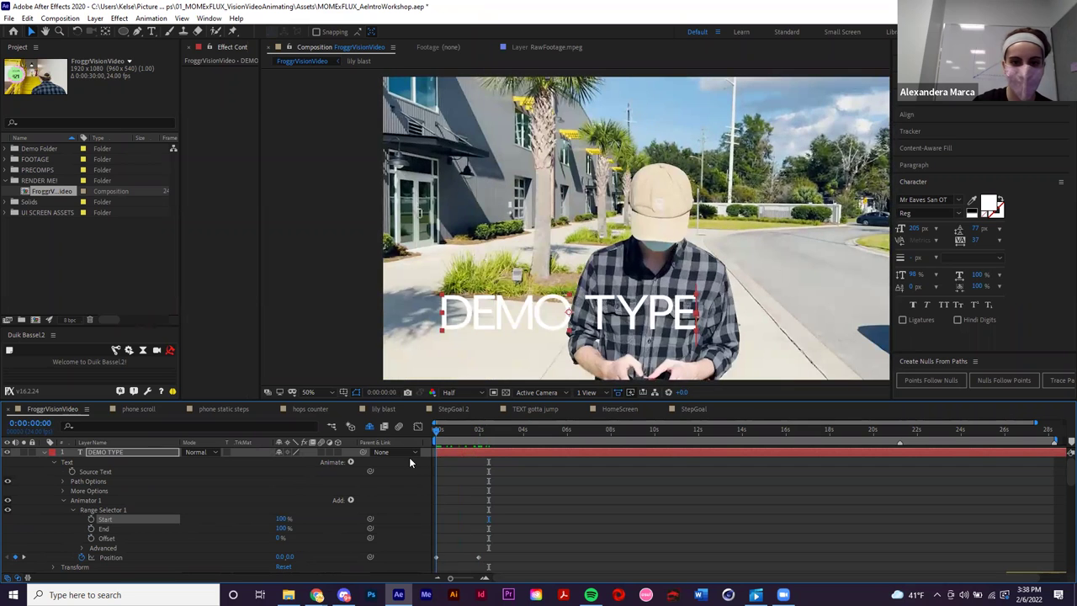
{"action": "left_click_drag", "start_coordinate": [282, 518], "coordinate": [199, 522]}
{"action": "left_click", "coordinate": [530, 513]}
{"action": "left_click_drag", "start_coordinate": [437, 432], "coordinate": [478, 426]}
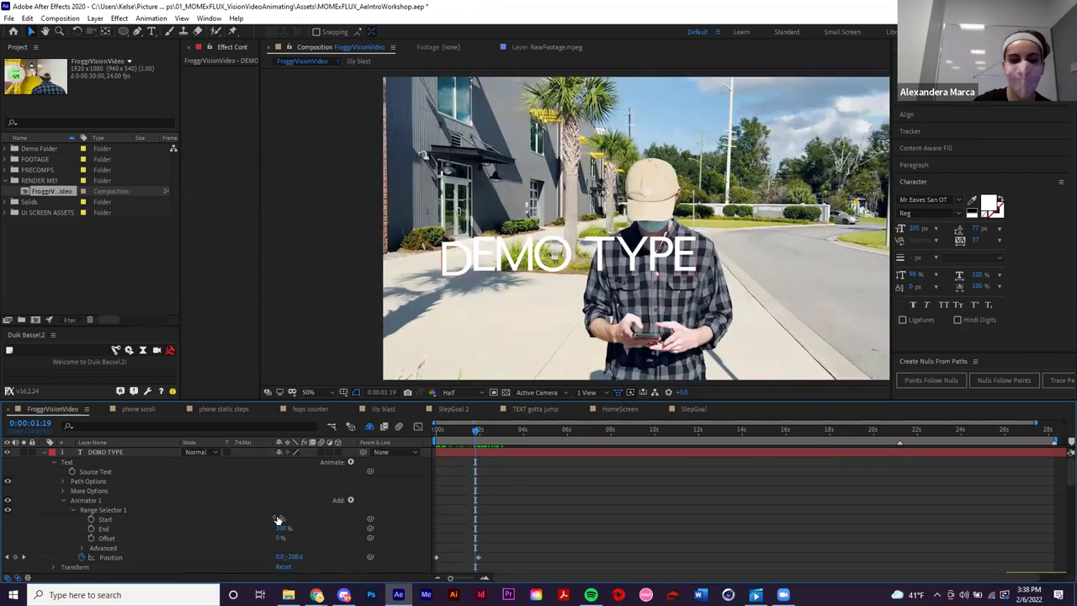
{"action": "left_click", "coordinate": [278, 519]}
{"action": "left_click", "coordinate": [520, 492]}
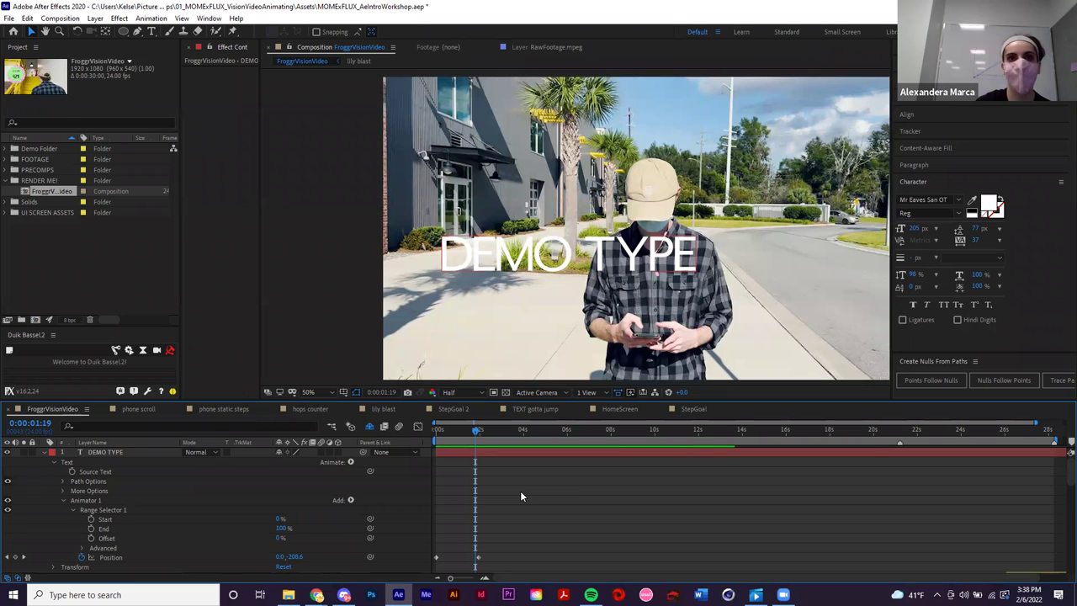
{"action": "left_click_drag", "start_coordinate": [476, 430], "coordinate": [421, 431]}
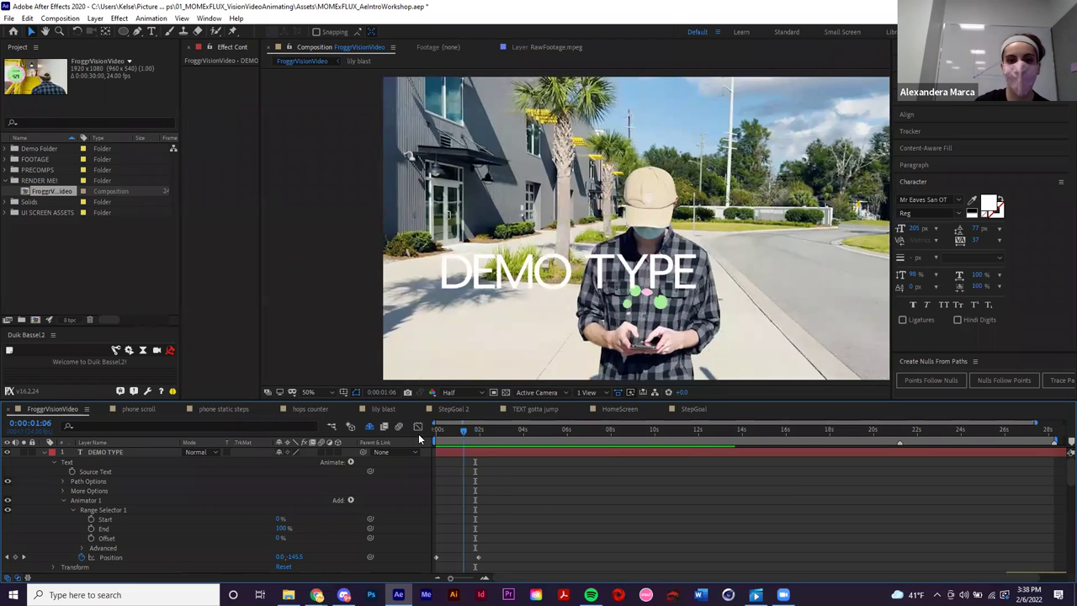
- Replace DEMO TYPE's Animator 1 with a new Opacity animator
{"action": "left_click", "coordinate": [96, 500]}
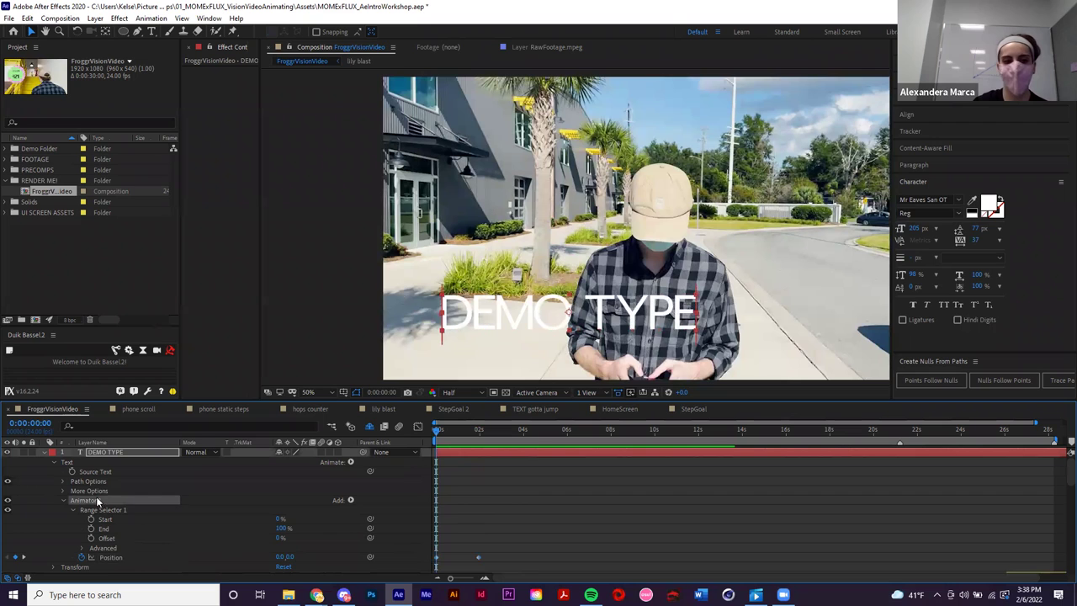
{"action": "key", "text": "Delete"}
{"action": "left_click", "coordinate": [351, 462]}
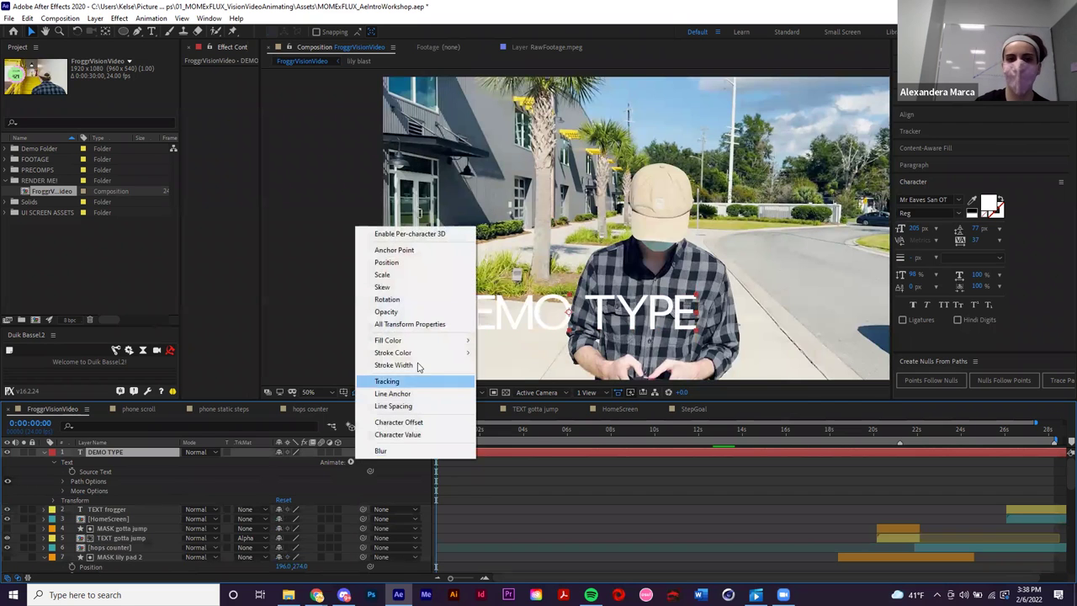
{"action": "left_click", "coordinate": [387, 311]}
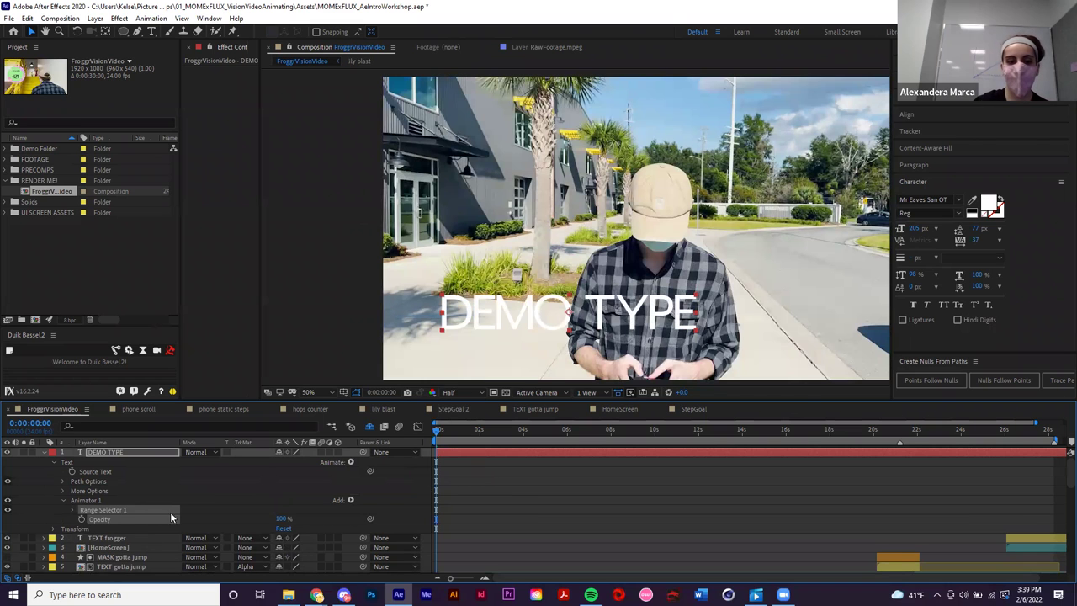
- Keyframe Opacity at 0% at the start and 100% at 0:01:23
{"action": "left_click", "coordinate": [82, 518]}
{"action": "left_click_drag", "start_coordinate": [459, 430], "coordinate": [479, 430]}
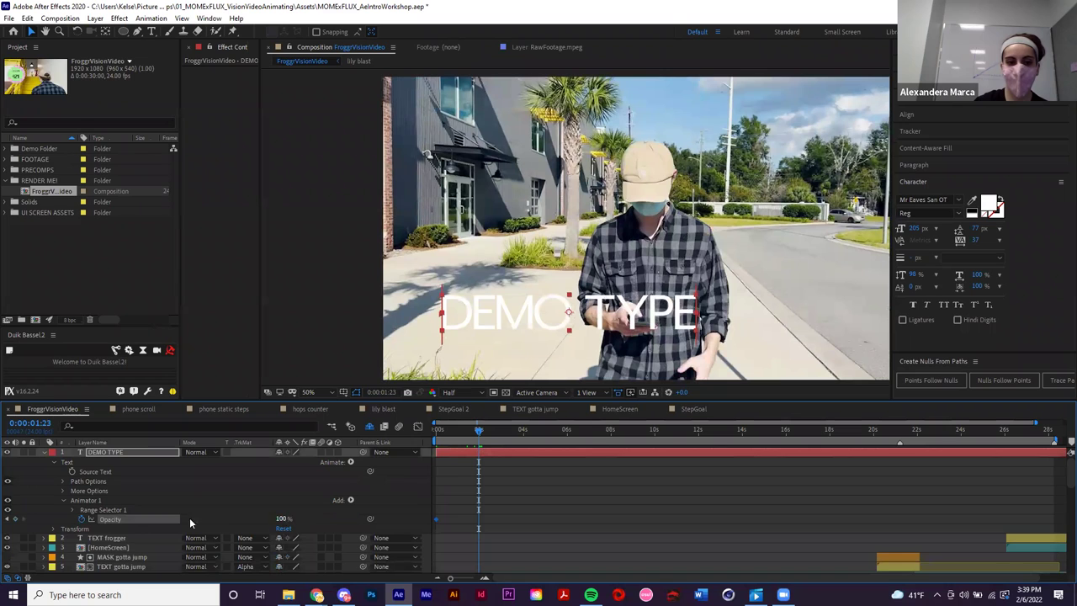
{"action": "left_click", "coordinate": [19, 519]}
{"action": "left_click", "coordinate": [437, 430]}
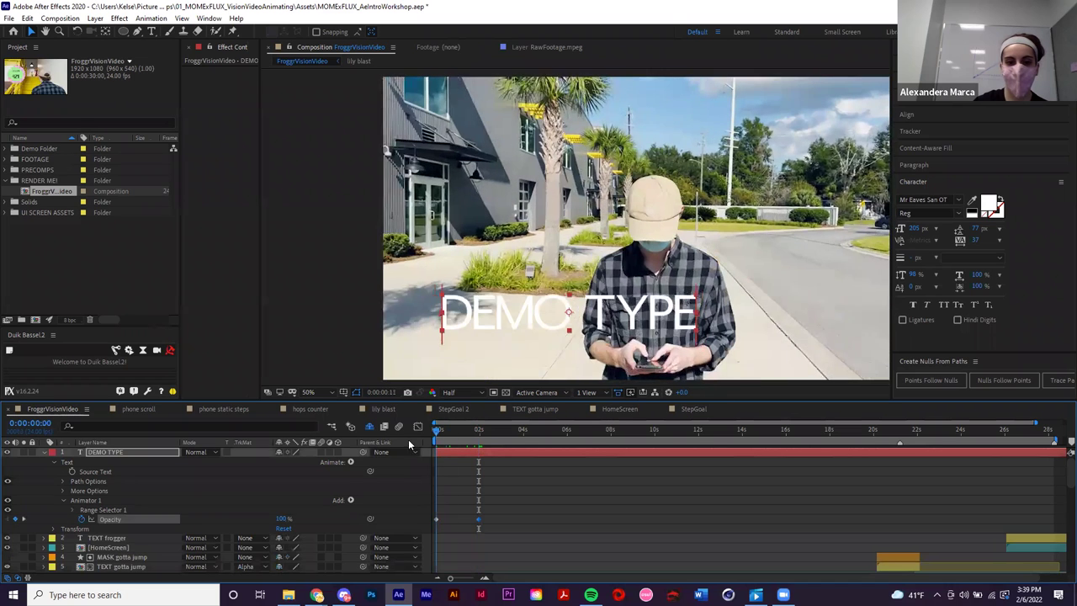
{"action": "left_click", "coordinate": [285, 518]}
{"action": "type", "text": "0"}
{"action": "key", "text": "Return"}
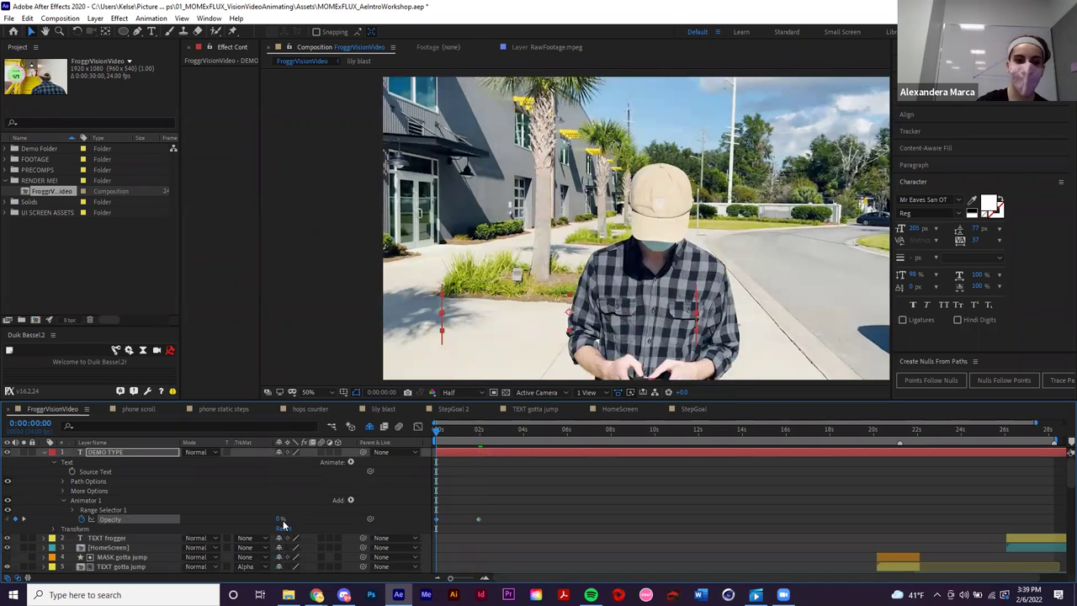
{"action": "left_click", "coordinate": [74, 509]}
{"action": "left_click", "coordinate": [478, 495]}
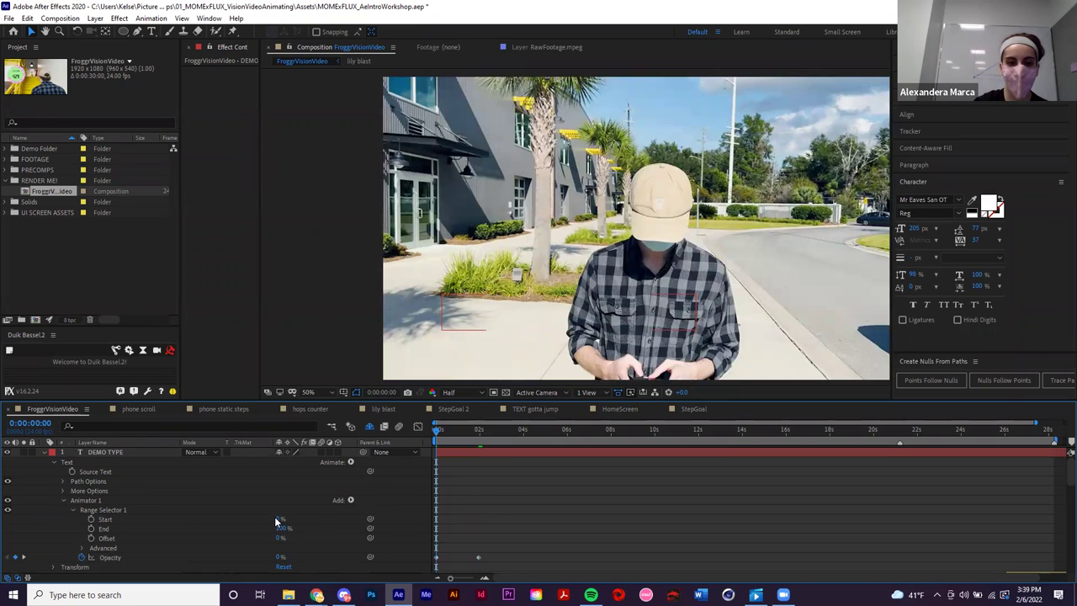
- Animate DEMO TYPE's Range Selector Start from 0:00 to 1:23 and scrub through the reveal
{"action": "left_click_drag", "start_coordinate": [278, 520], "coordinate": [132, 523]}
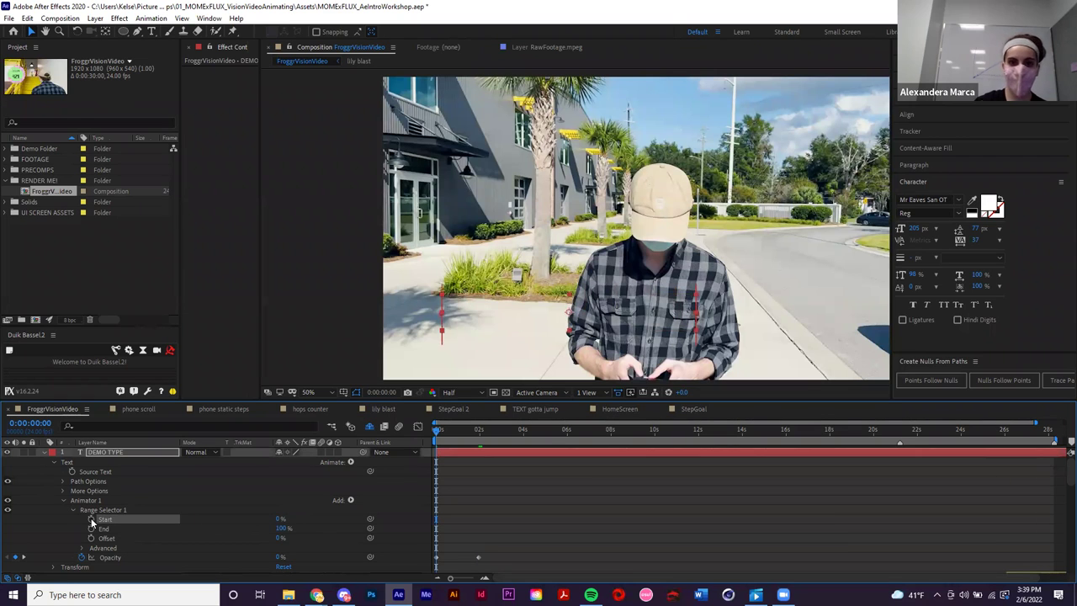
{"action": "left_click", "coordinate": [92, 520]}
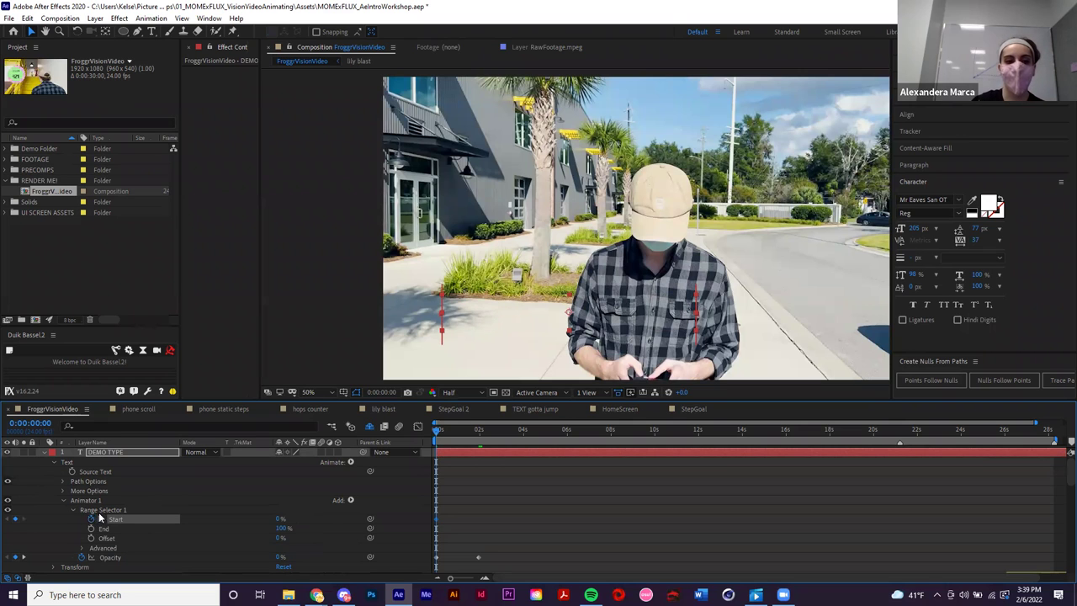
{"action": "left_click", "coordinate": [478, 438]}
{"action": "left_click_drag", "start_coordinate": [281, 519], "coordinate": [341, 509]}
{"action": "left_click_drag", "start_coordinate": [478, 430], "coordinate": [411, 440]}
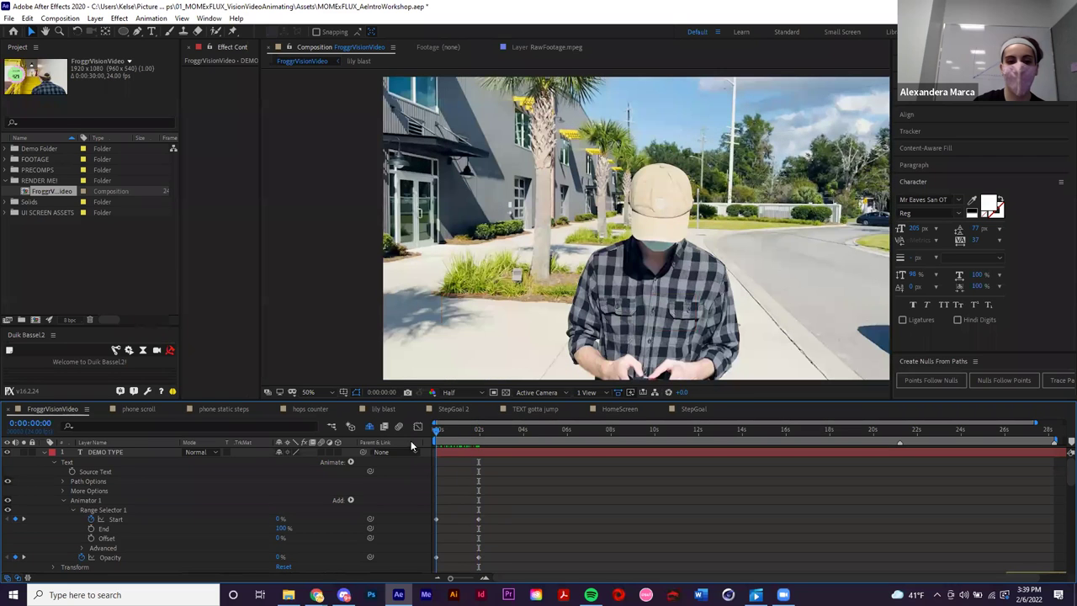
{"action": "left_click_drag", "start_coordinate": [494, 509], "coordinate": [430, 527]}
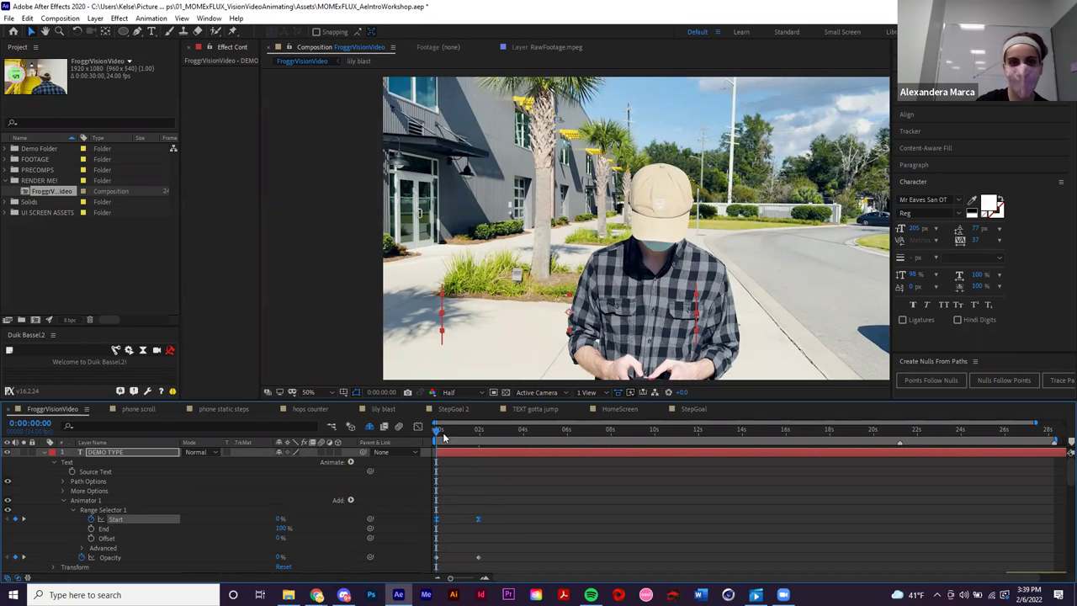
{"action": "left_click", "coordinate": [509, 476]}
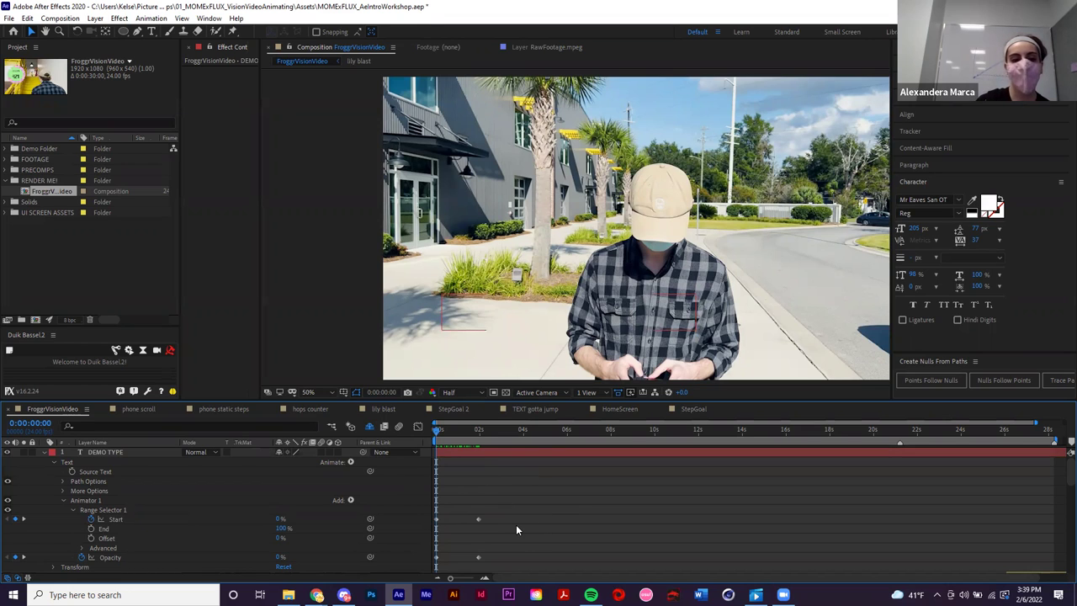
{"action": "scroll", "coordinate": [516, 525], "scroll_direction": "down", "scroll_amount": 1}
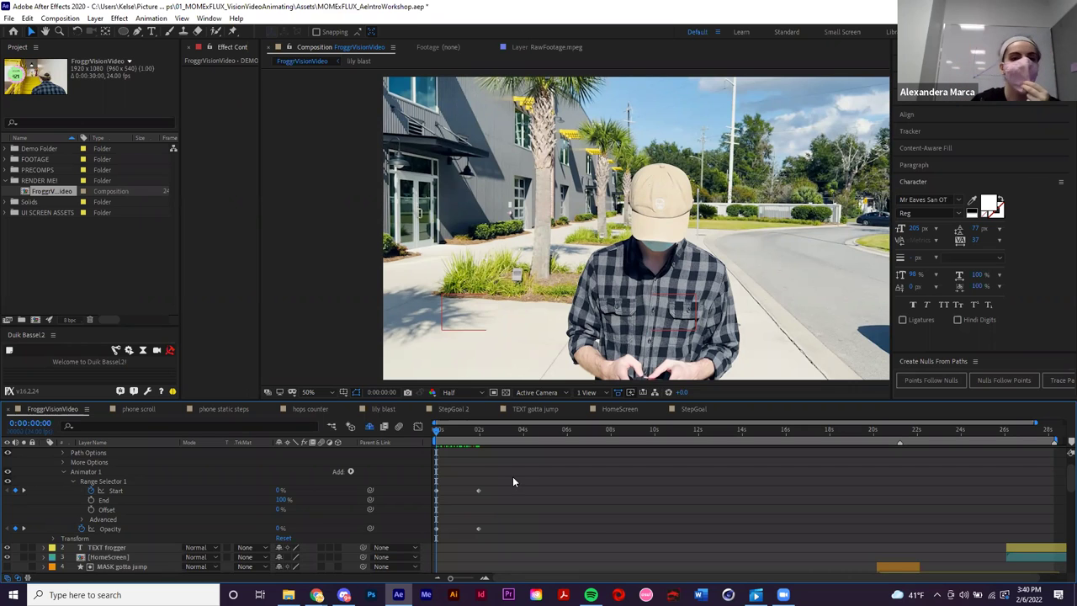
{"action": "mouse_move", "coordinate": [442, 430]}
{"action": "left_mouse_down"}
{"action": "mouse_move", "coordinate": [475, 430]}
{"action": "mouse_move", "coordinate": [422, 426]}
{"action": "mouse_move", "coordinate": [439, 434]}
{"action": "left_mouse_up"}
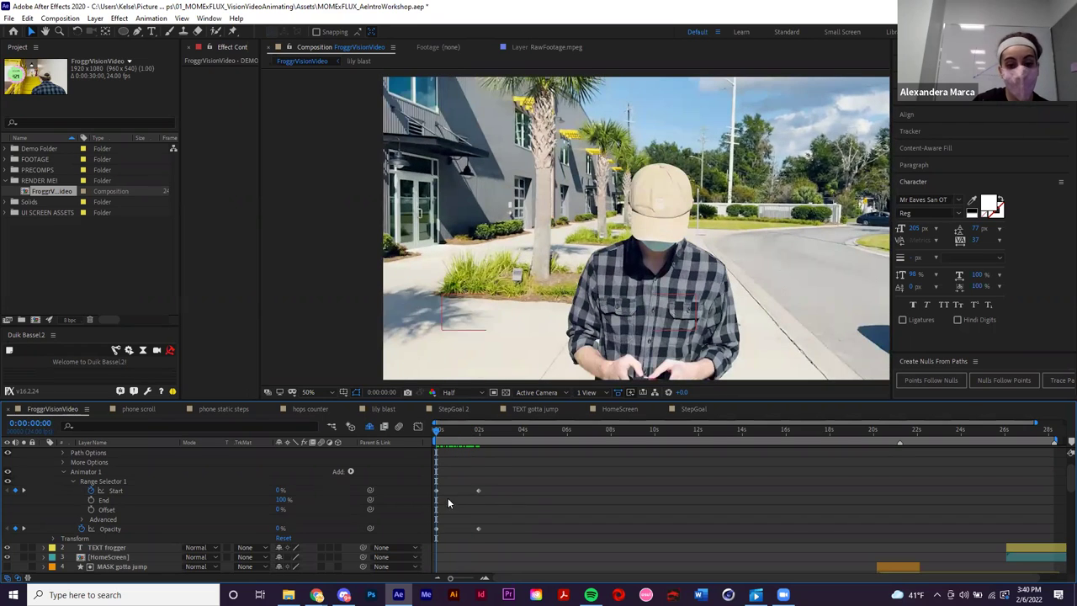
- Delete both Start keyframes, return to 0:00 and collapse the DEMO TYPE layer
{"action": "left_click", "coordinate": [478, 430]}
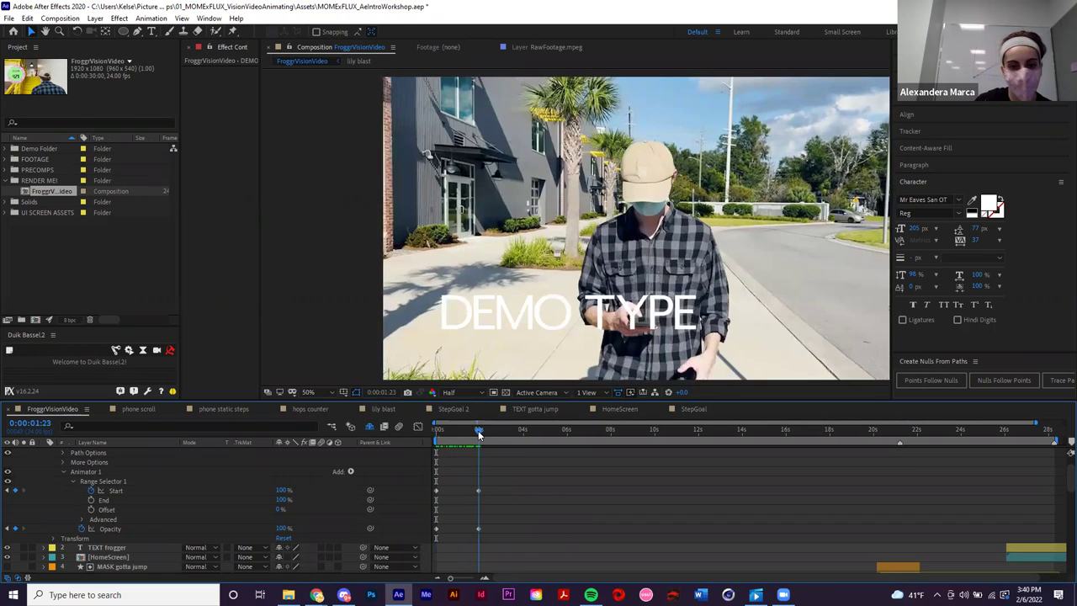
{"action": "left_click_drag", "start_coordinate": [496, 481], "coordinate": [425, 498]}
{"action": "key", "text": "Delete"}
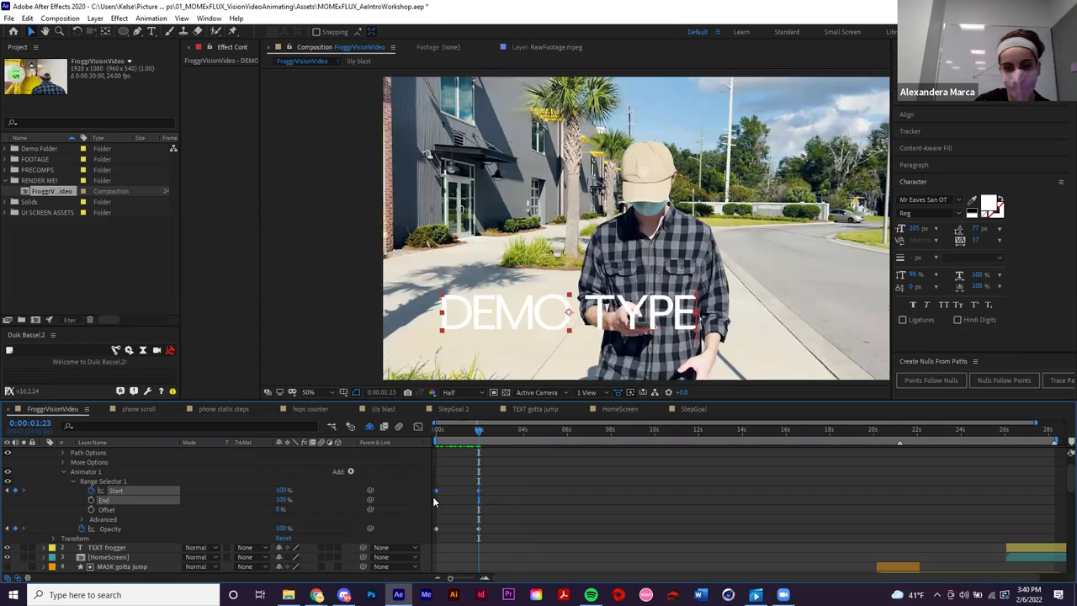
{"action": "left_click", "coordinate": [532, 487]}
{"action": "key", "text": "Home"}
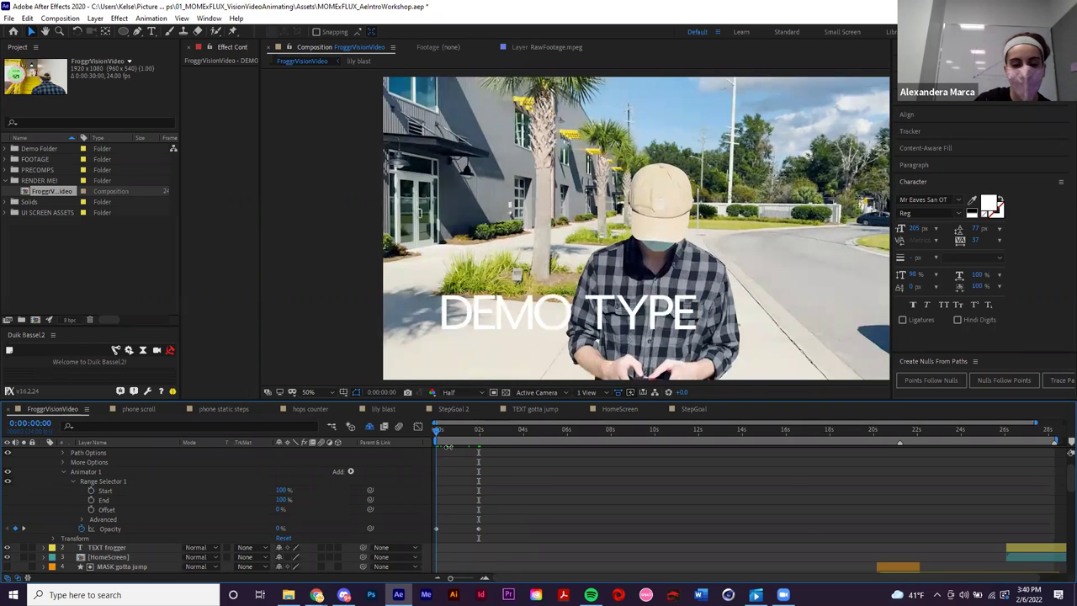
{"action": "scroll", "coordinate": [478, 484], "scroll_direction": "up", "scroll_amount": 1}
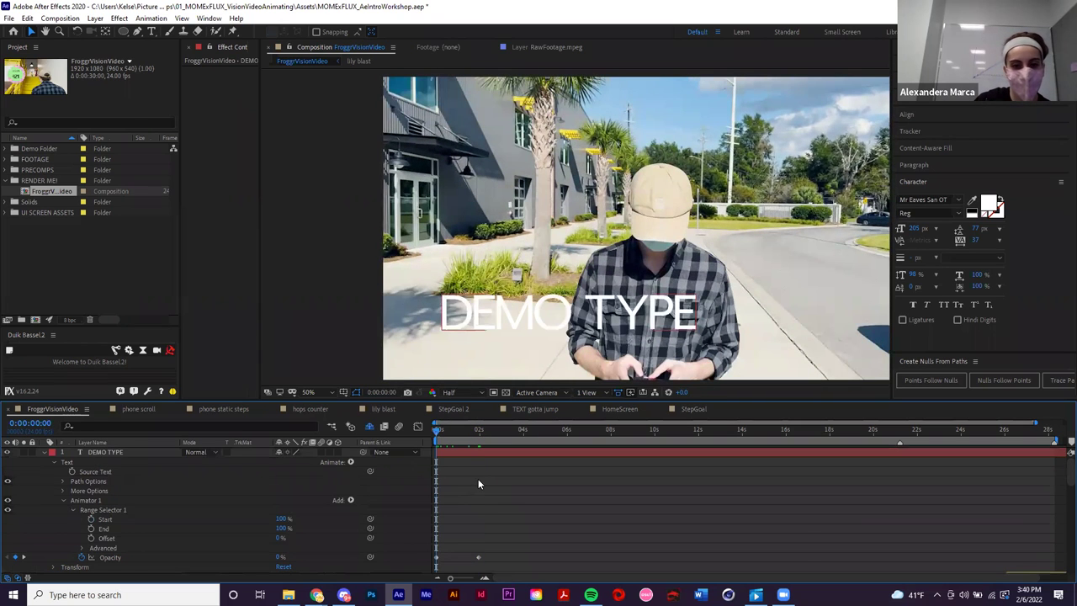
{"action": "left_click", "coordinate": [45, 452]}
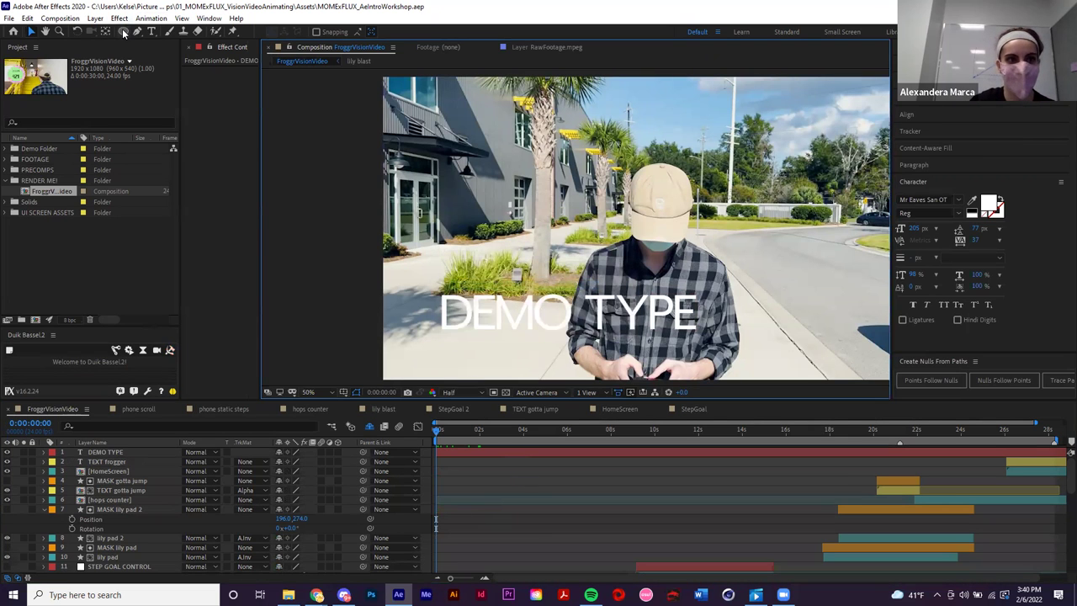
- Draw a cream rectangle shape layer and position it to the right beside the text
{"action": "left_click_drag", "start_coordinate": [123, 32], "coordinate": [169, 32]}
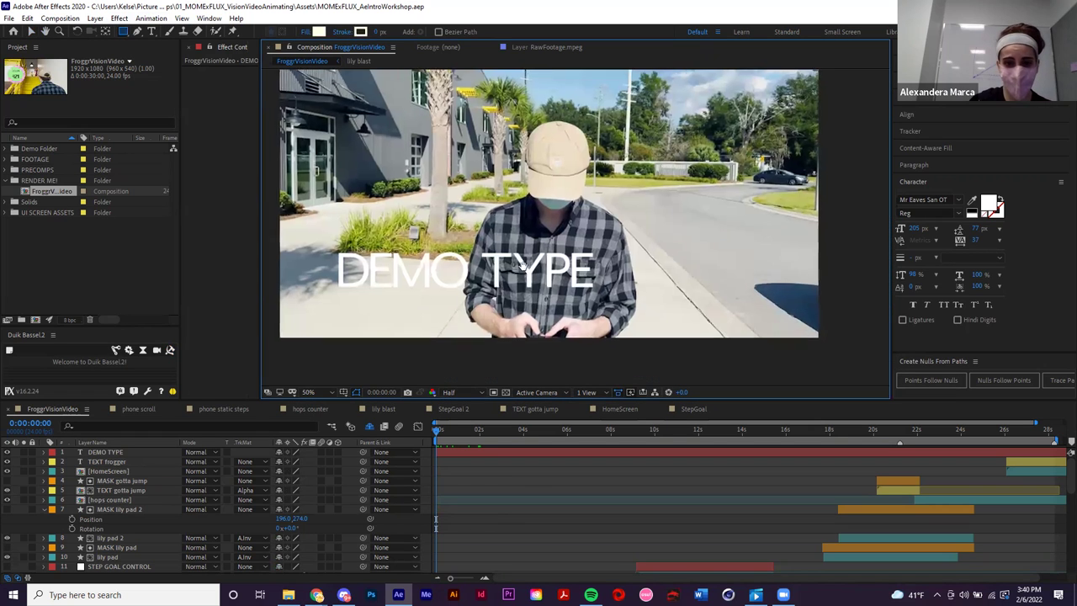
{"action": "left_click_drag", "start_coordinate": [521, 266], "coordinate": [486, 261]}
{"action": "left_click_drag", "start_coordinate": [384, 187], "coordinate": [728, 311]}
{"action": "key", "text": "v"}
{"action": "mouse_move", "coordinate": [466, 247]}
{"action": "left_mouse_down"}
{"action": "mouse_move", "coordinate": [512, 239]}
{"action": "mouse_move", "coordinate": [604, 259]}
{"action": "mouse_move", "coordinate": [638, 244]}
{"action": "mouse_move", "coordinate": [554, 265]}
{"action": "left_mouse_up"}
{"action": "left_click", "coordinate": [105, 31]}
{"action": "key", "text": "v"}
- Set DEMO TYPE's track matte to Alpha Matte 'Shape Layer 1' and compare both layers
{"action": "left_click", "coordinate": [245, 490]}
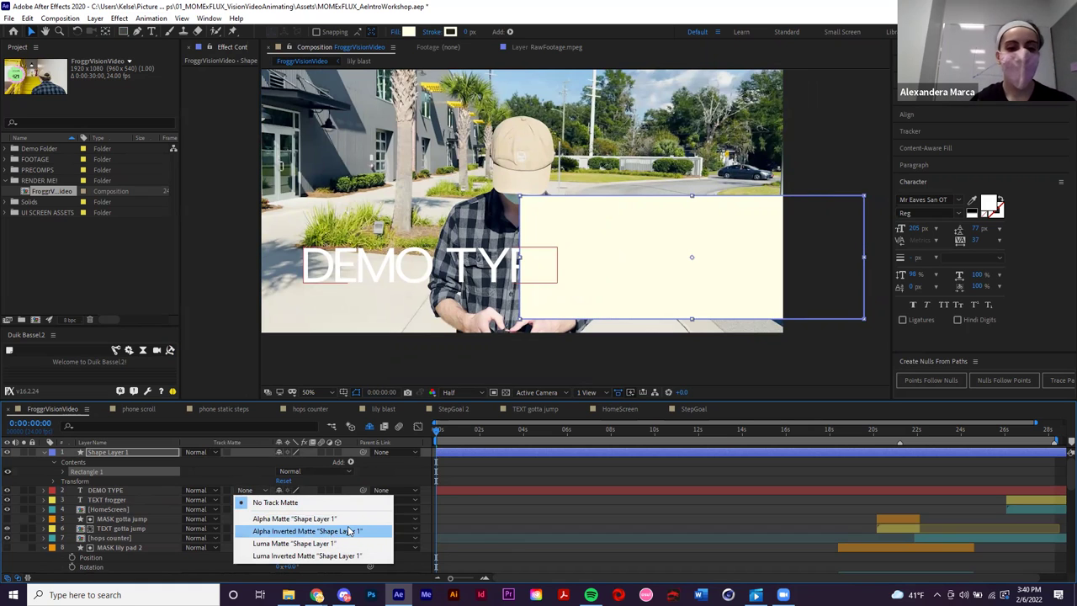
{"action": "left_click", "coordinate": [339, 518]}
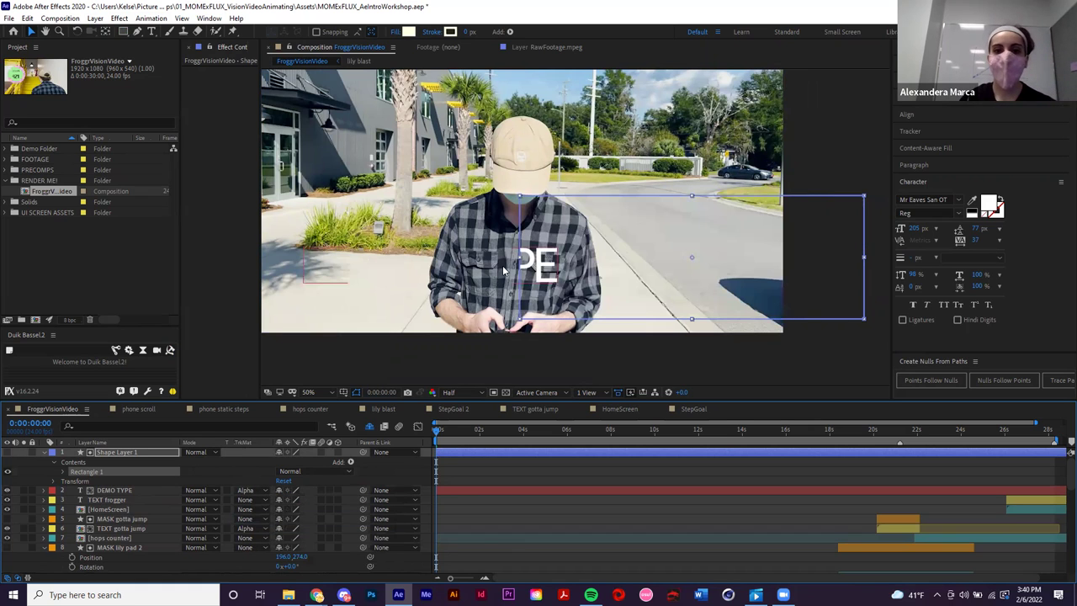
{"action": "left_click", "coordinate": [475, 490]}
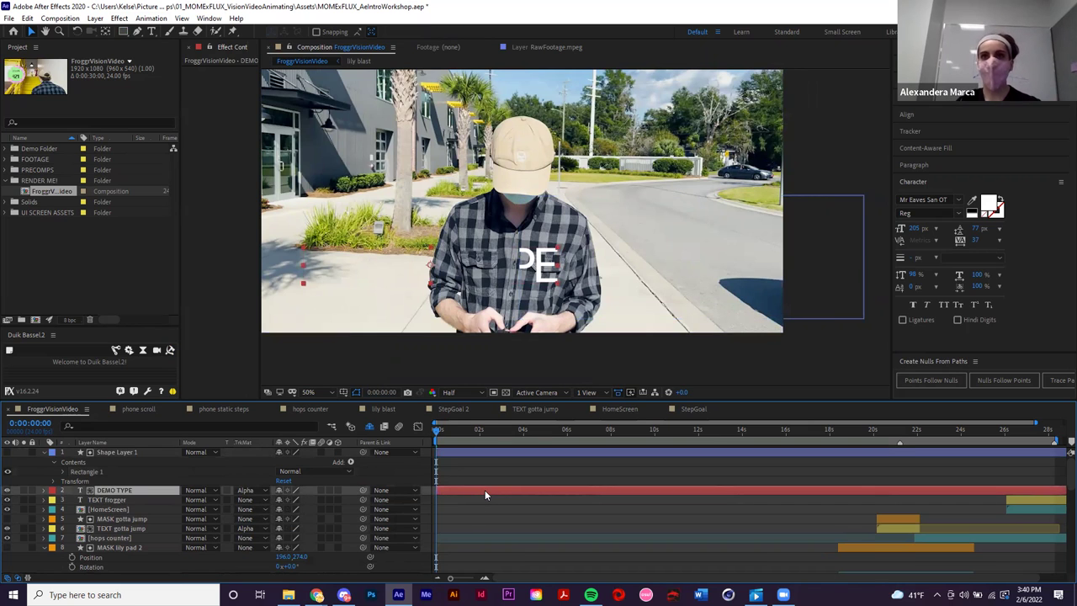
{"action": "left_click", "coordinate": [485, 452]}
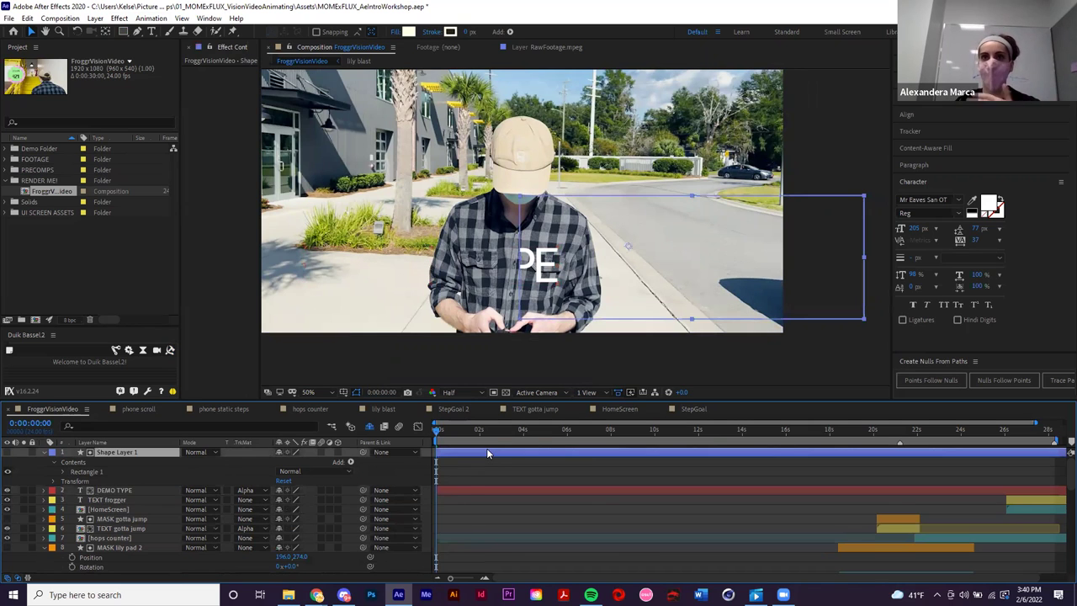
{"action": "left_click", "coordinate": [466, 488]}
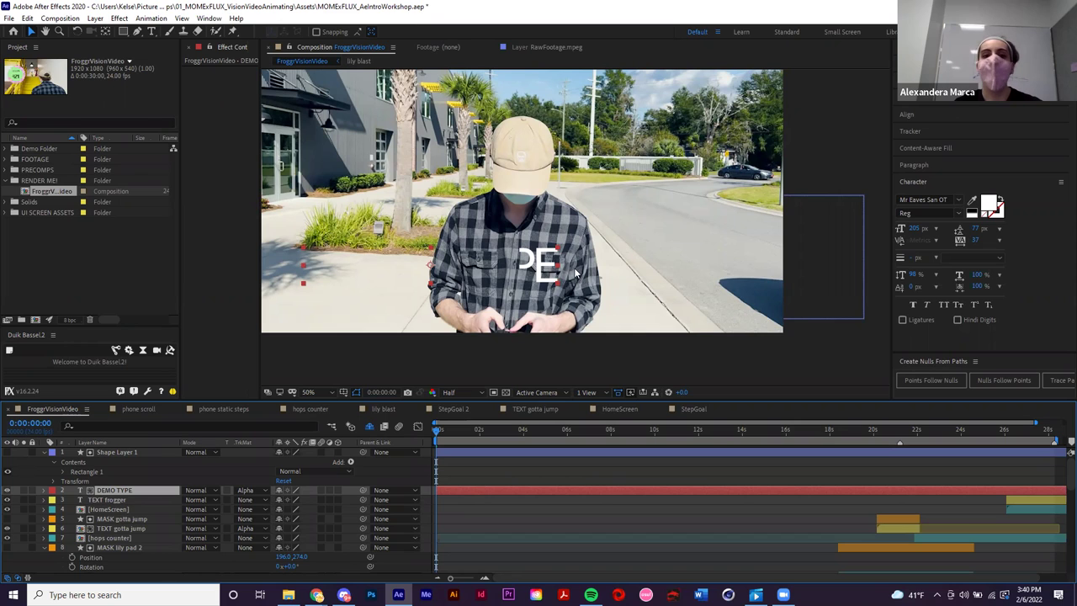
- Move the Shape Layer 1 rectangle over the text and switch DEMO TYPE to Alpha Inverted Matte
{"action": "left_click", "coordinate": [813, 259]}
{"action": "left_click", "coordinate": [712, 460]}
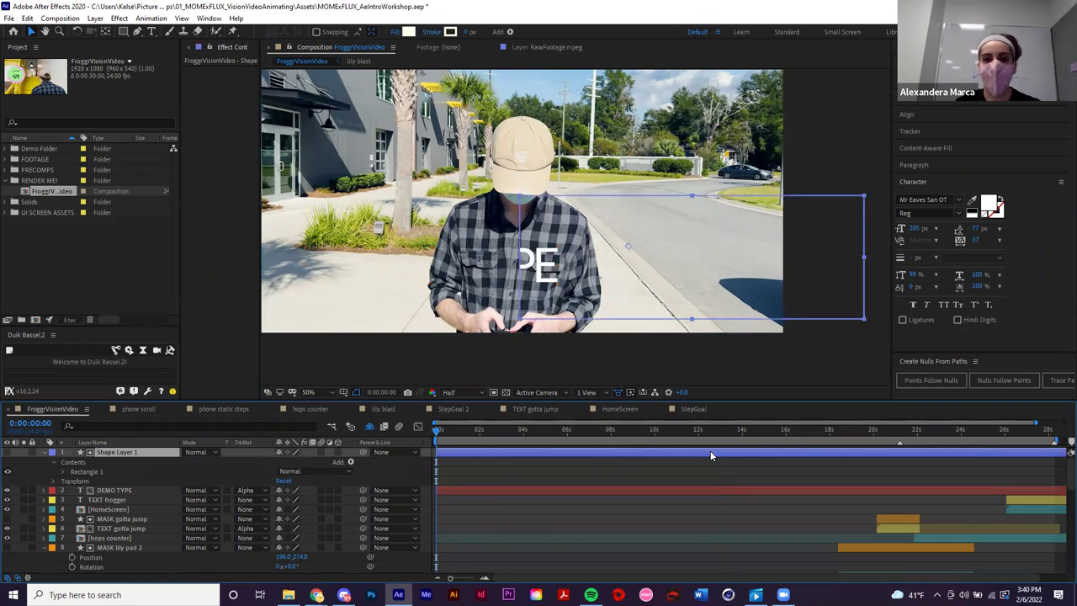
{"action": "left_click_drag", "start_coordinate": [610, 274], "coordinate": [397, 331]}
{"action": "mouse_move", "coordinate": [356, 290]}
{"action": "left_mouse_down"}
{"action": "mouse_move", "coordinate": [533, 282]}
{"action": "mouse_move", "coordinate": [368, 274]}
{"action": "left_mouse_up"}
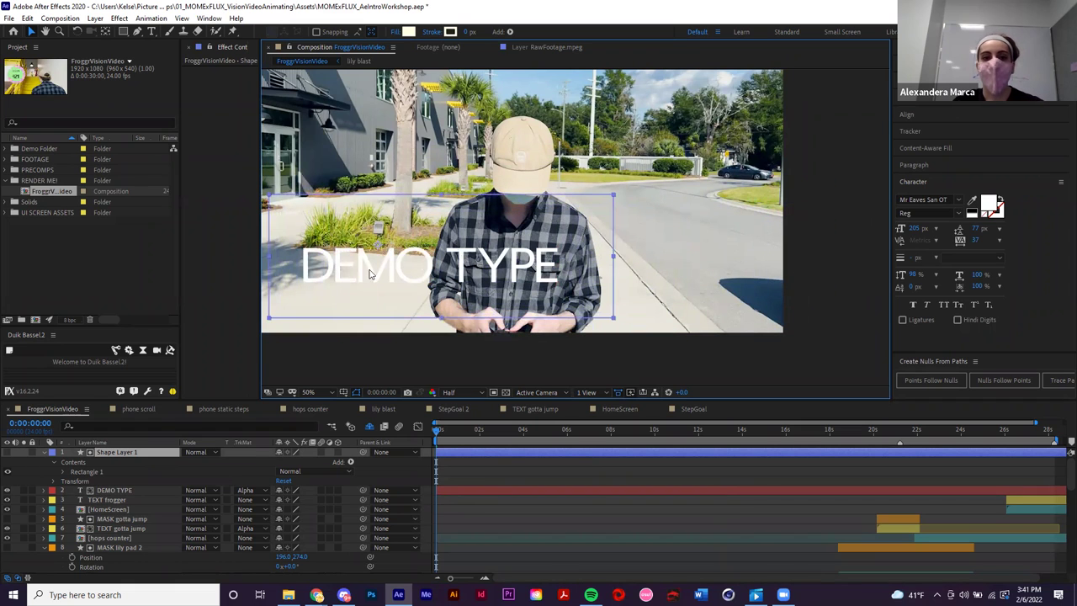
{"action": "left_click", "coordinate": [253, 490]}
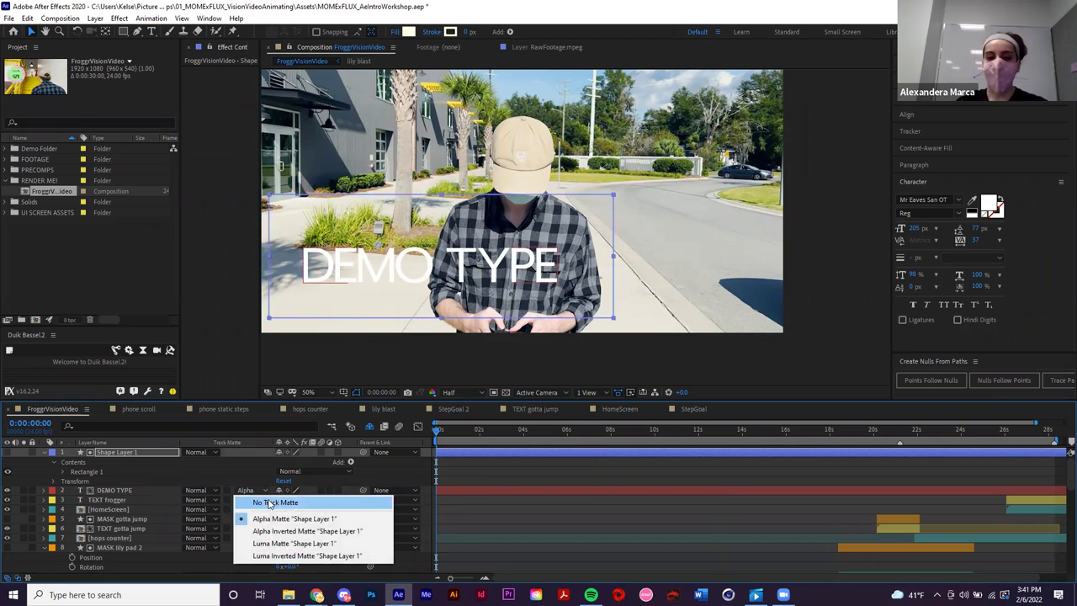
{"action": "left_click", "coordinate": [305, 531]}
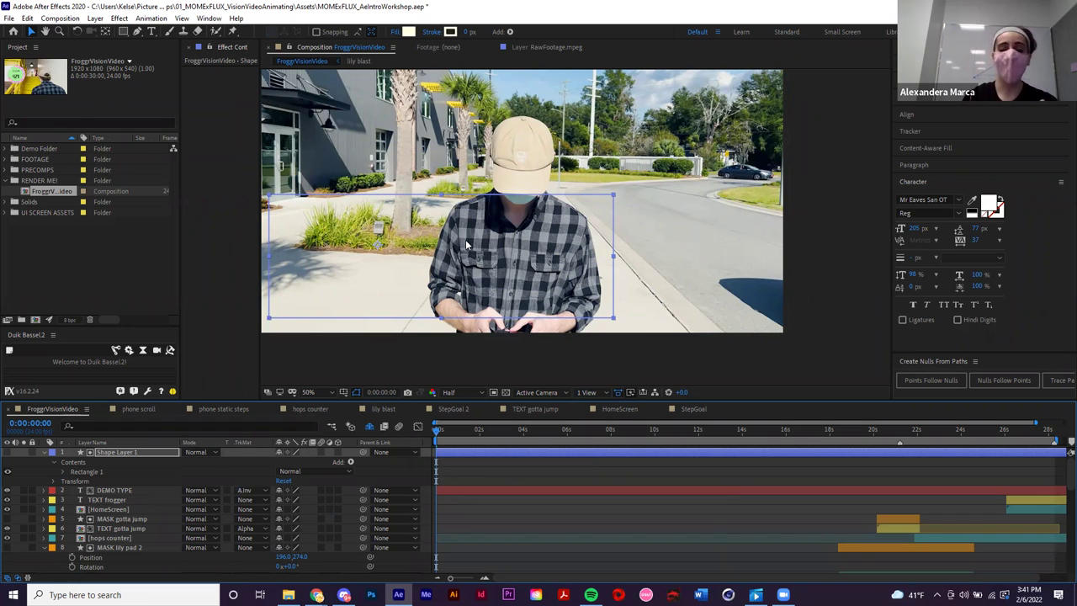
- Nudge the matte rectangle right and apply Gaussian Blur to Shape Layer 1
{"action": "mouse_move", "coordinate": [351, 268]}
{"action": "left_mouse_down"}
{"action": "mouse_move", "coordinate": [673, 264]}
{"action": "mouse_move", "coordinate": [355, 268]}
{"action": "left_mouse_up"}
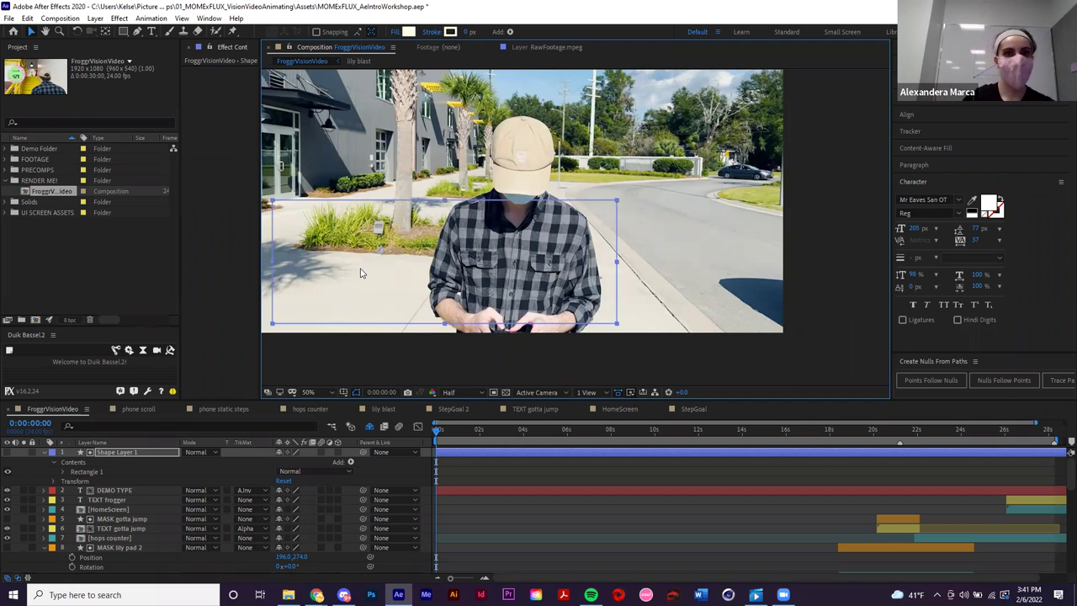
{"action": "left_click_drag", "start_coordinate": [360, 272], "coordinate": [403, 276]}
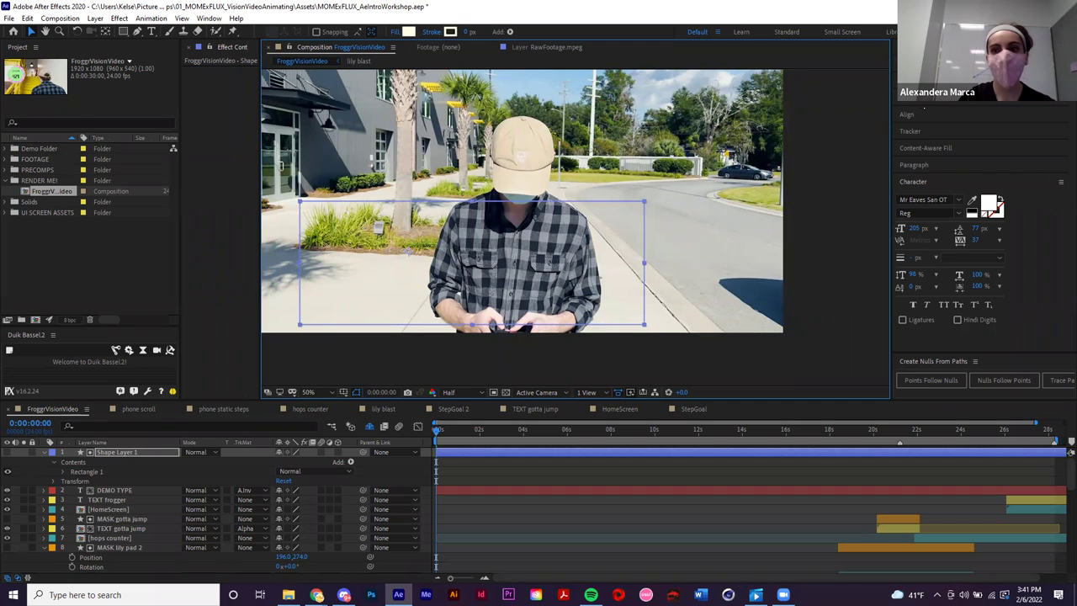
{"action": "left_click", "coordinate": [926, 97]}
{"action": "left_click_drag", "start_coordinate": [580, 452], "coordinate": [497, 324]}
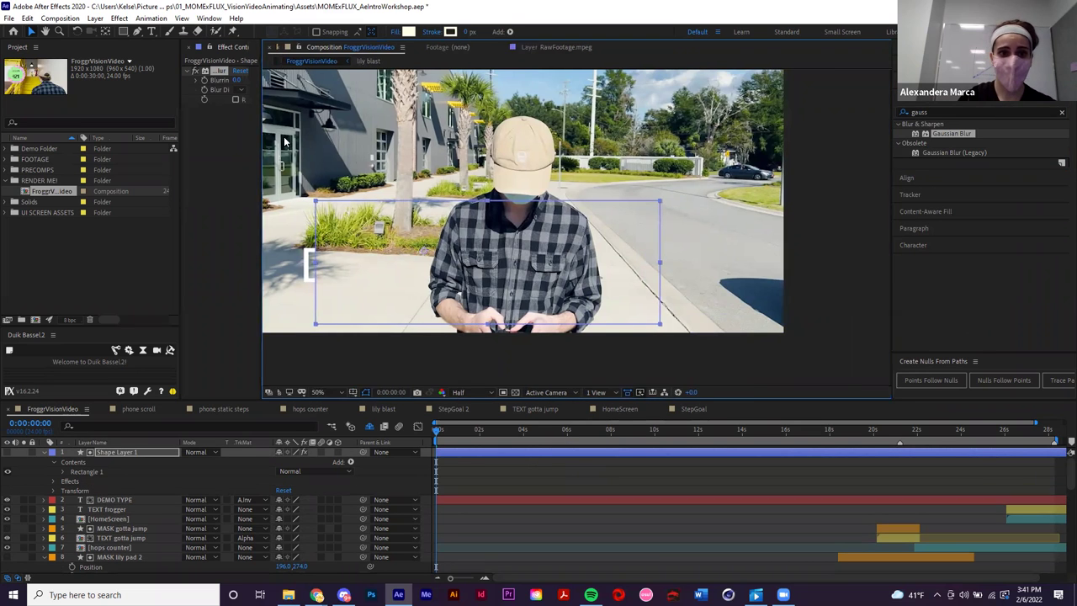
- Set Shape Layer 1's Gaussian Blur Blurriness to 200 in the widened Effect Controls
{"action": "left_click_drag", "start_coordinate": [260, 134], "coordinate": [332, 126]}
{"action": "key", "text": "Caps_Lock"}
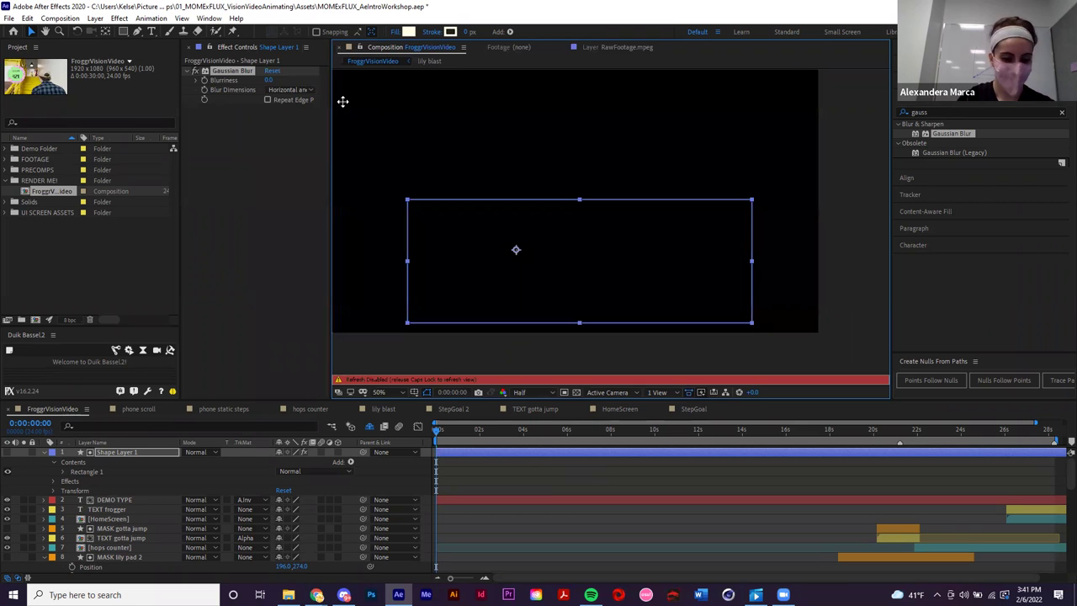
{"action": "key", "text": "Caps_Lock"}
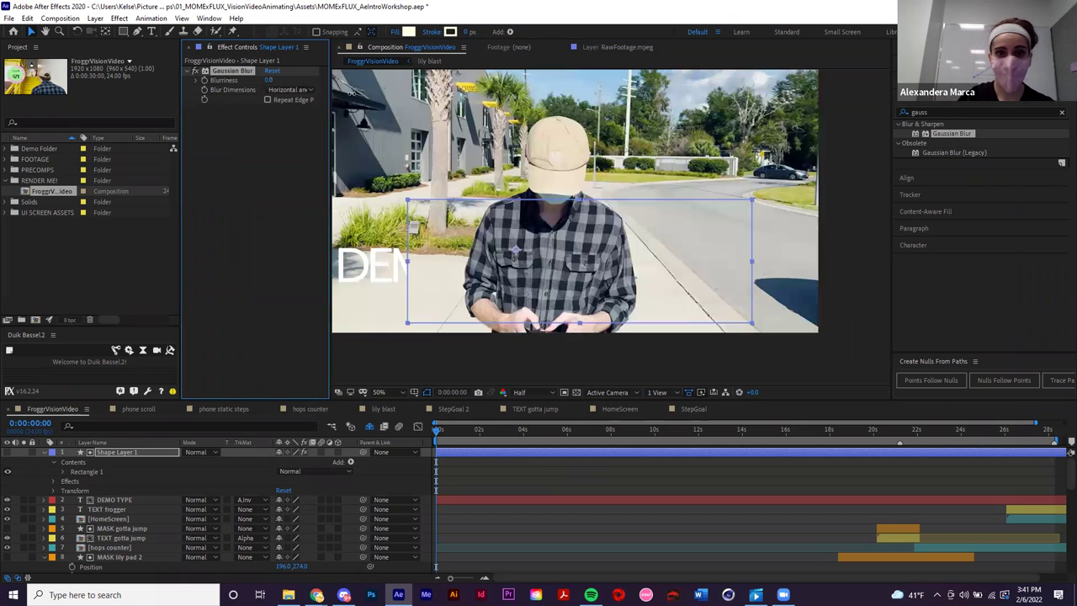
{"action": "left_click", "coordinate": [272, 80]}
{"action": "type", "text": "20"}
{"action": "key", "text": "Return"}
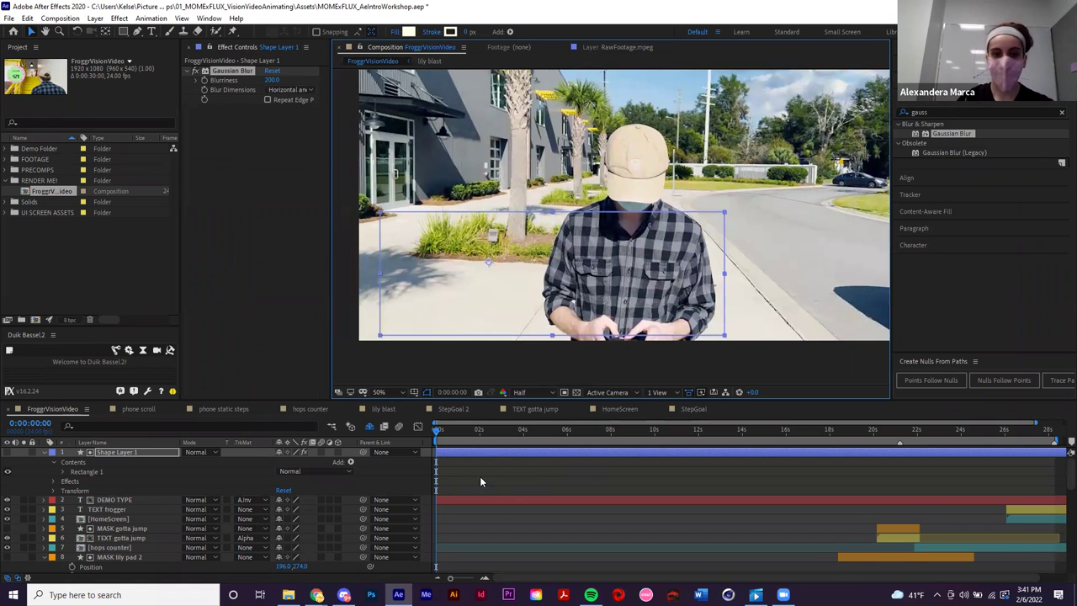
- Keyframe Shape Layer 1's Position from 462,800 to 1696,800 by 1:23 and preview the wipe
{"action": "key", "text": "p"}
{"action": "left_click", "coordinate": [74, 463]}
{"action": "key", "text": "Page_Down"}
{"action": "key", "text": "Page_Down"}
{"action": "key", "text": "Page_Down"}
{"action": "key", "text": "Page_Down"}
{"action": "left_click_drag", "start_coordinate": [529, 446], "coordinate": [479, 441]}
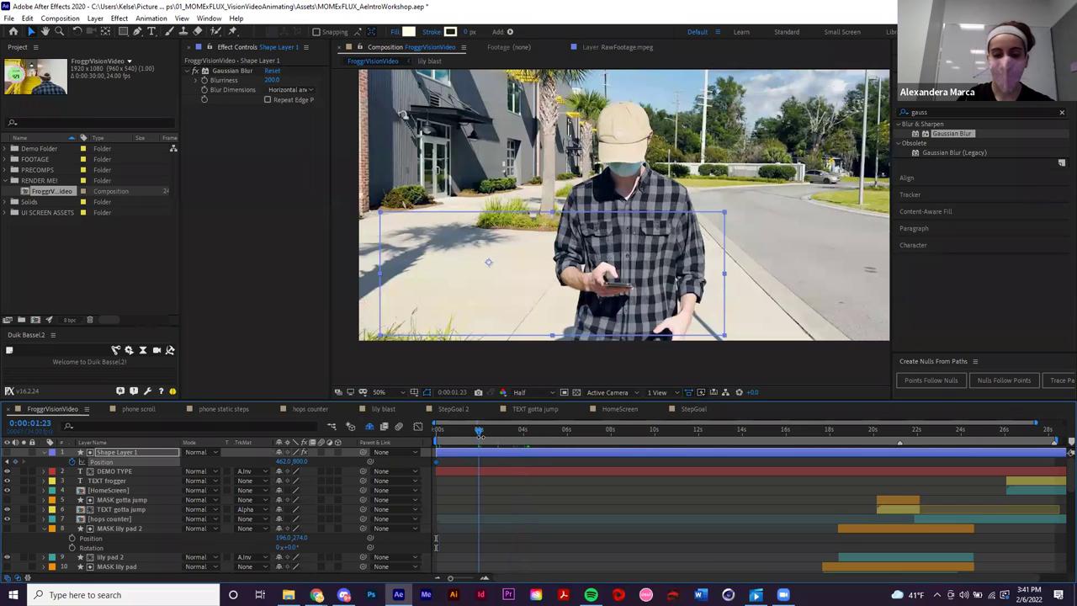
{"action": "left_click_drag", "start_coordinate": [443, 270], "coordinate": [789, 270]}
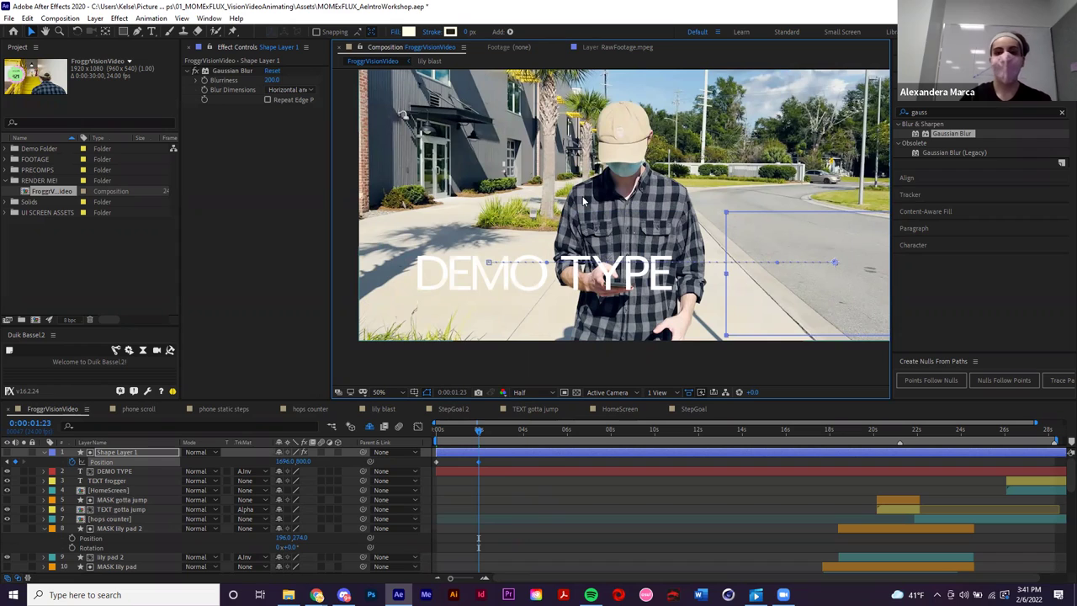
{"action": "left_click_drag", "start_coordinate": [479, 430], "coordinate": [413, 444]}
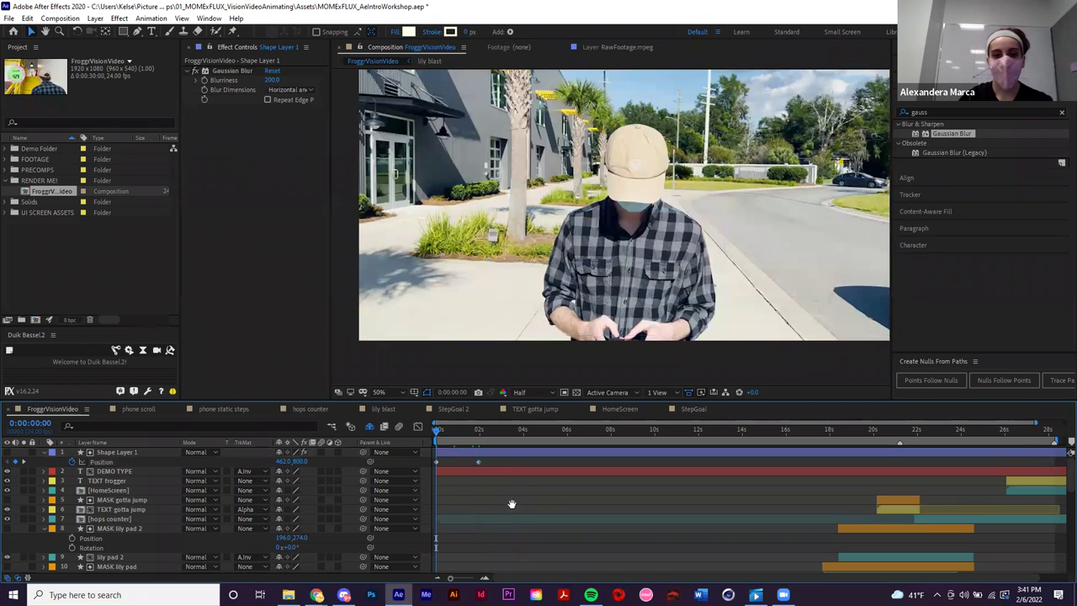
{"action": "key", "text": "space"}
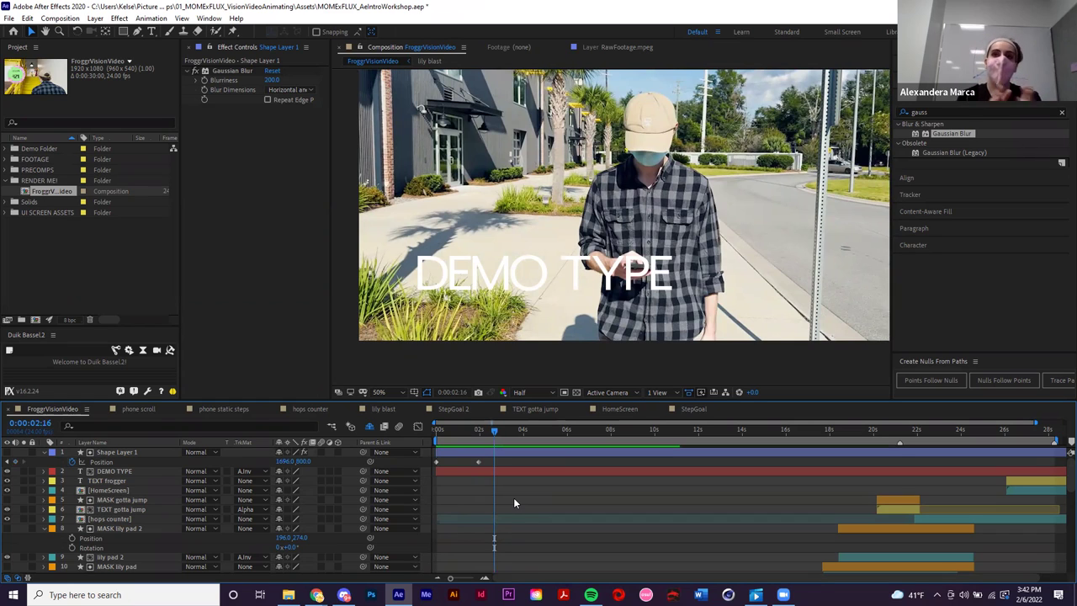
{"action": "left_click_drag", "start_coordinate": [485, 430], "coordinate": [452, 429]}
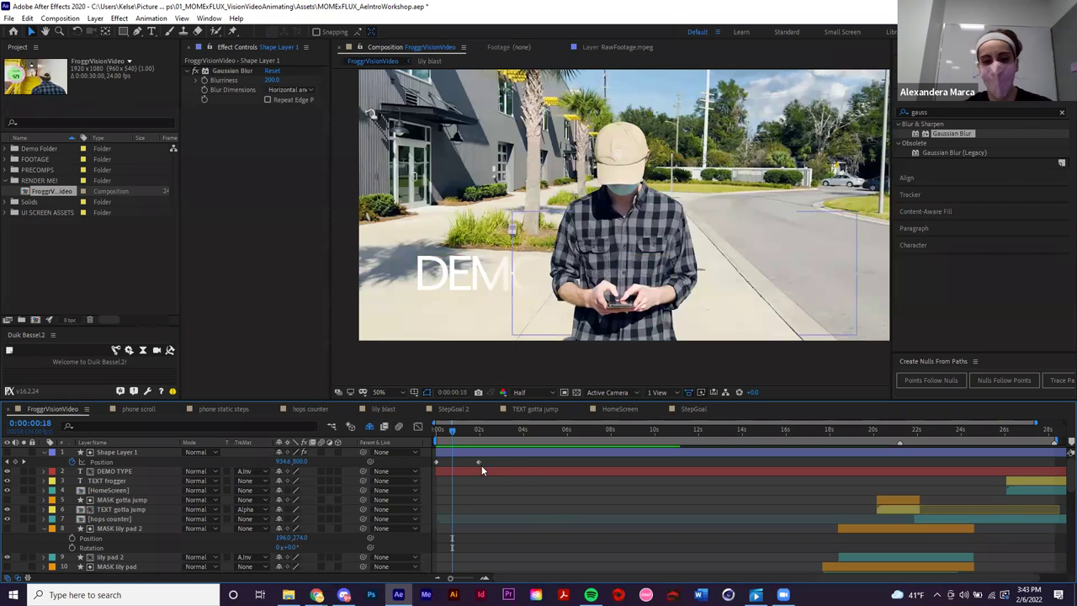
- Hide DEMO TYPE, collapse Shape Layer 1, and scrub to the phone overlay near 6 seconds
{"action": "left_click", "coordinate": [7, 471]}
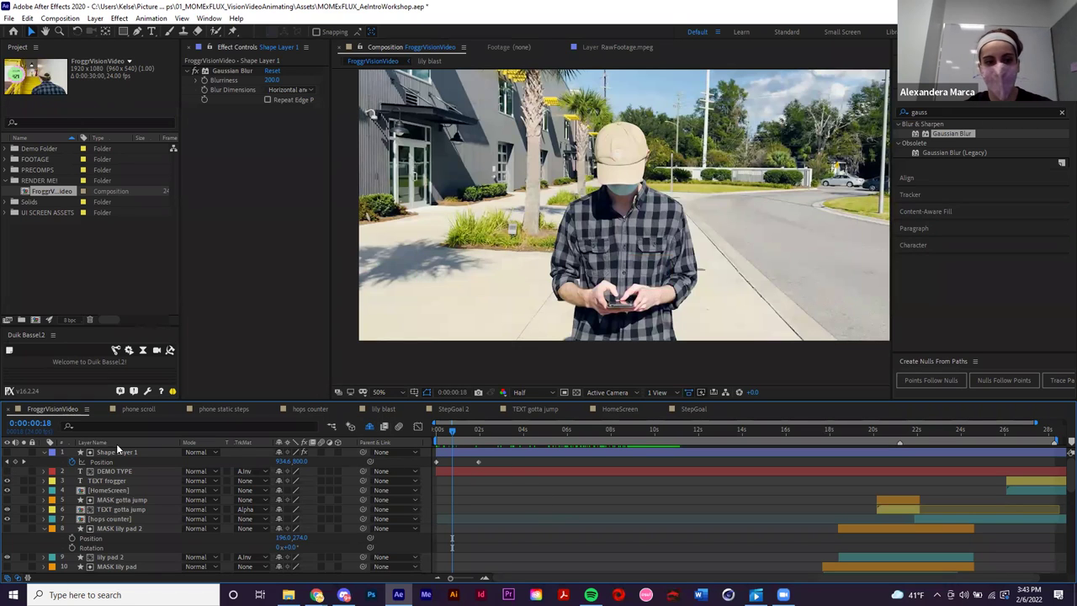
{"action": "left_click", "coordinate": [44, 452]}
{"action": "scroll", "coordinate": [765, 503], "scroll_direction": "down", "scroll_amount": 1}
{"action": "left_click_drag", "start_coordinate": [674, 430], "coordinate": [582, 454]}
{"action": "scroll", "coordinate": [688, 178], "scroll_direction": "down", "scroll_amount": 2}
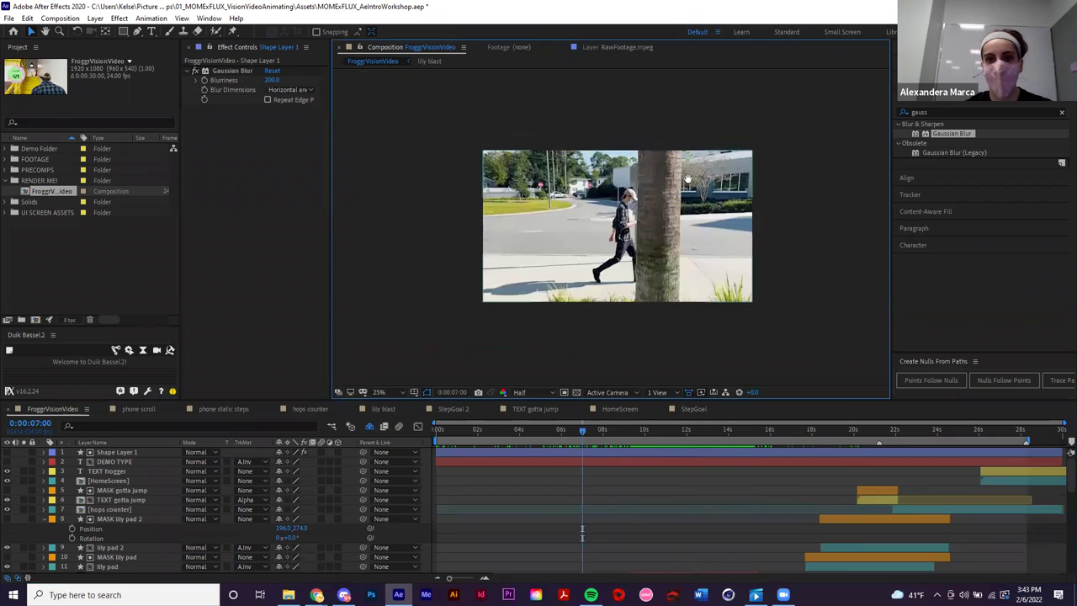
{"action": "scroll", "coordinate": [688, 179], "scroll_direction": "up", "scroll_amount": 2}
{"action": "mouse_move", "coordinate": [582, 428]}
{"action": "left_mouse_down"}
{"action": "mouse_move", "coordinate": [619, 437]}
{"action": "mouse_move", "coordinate": [547, 446]}
{"action": "mouse_move", "coordinate": [576, 446]}
{"action": "left_mouse_up"}
{"action": "left_click", "coordinate": [803, 234]}
{"action": "scroll", "coordinate": [581, 503], "scroll_direction": "down", "scroll_amount": 5}
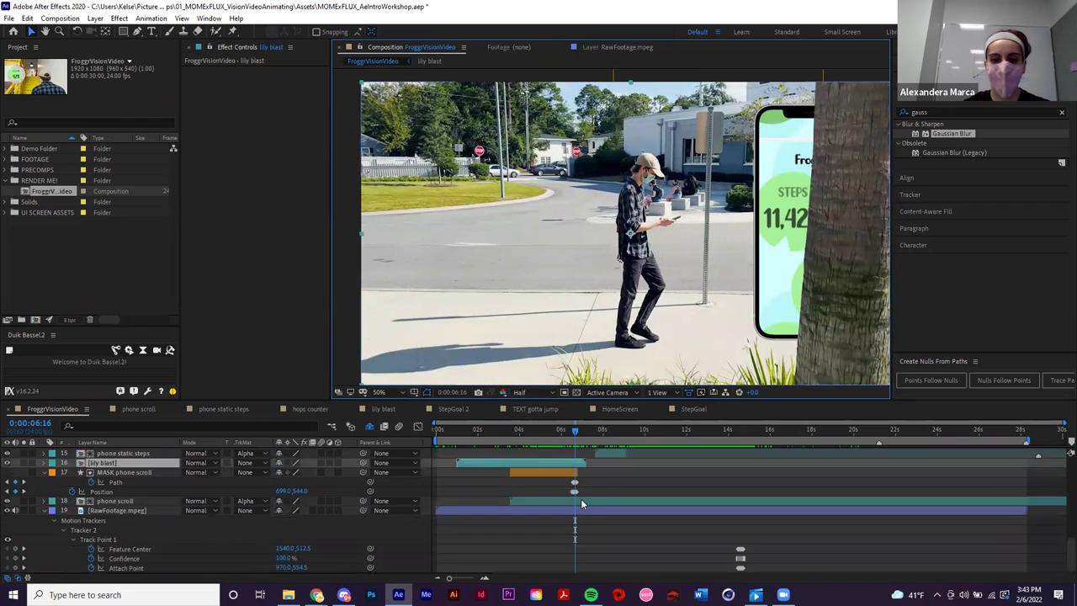
{"action": "scroll", "coordinate": [581, 503], "scroll_direction": "up", "scroll_amount": 1}
{"action": "left_click", "coordinate": [560, 502]}
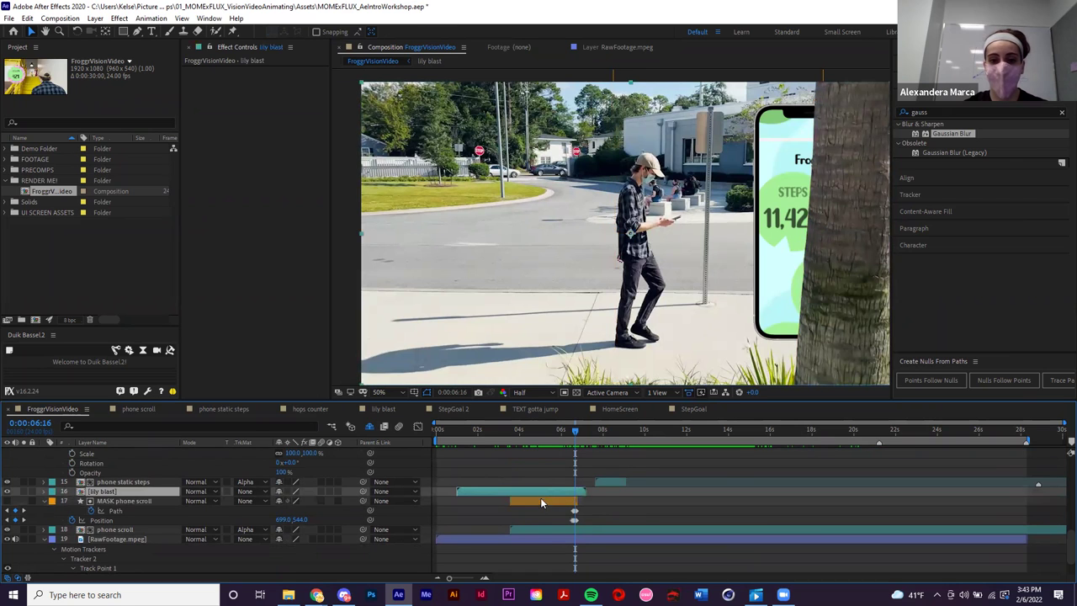
{"action": "left_click", "coordinate": [547, 537]}
{"action": "double_click", "coordinate": [541, 530]}
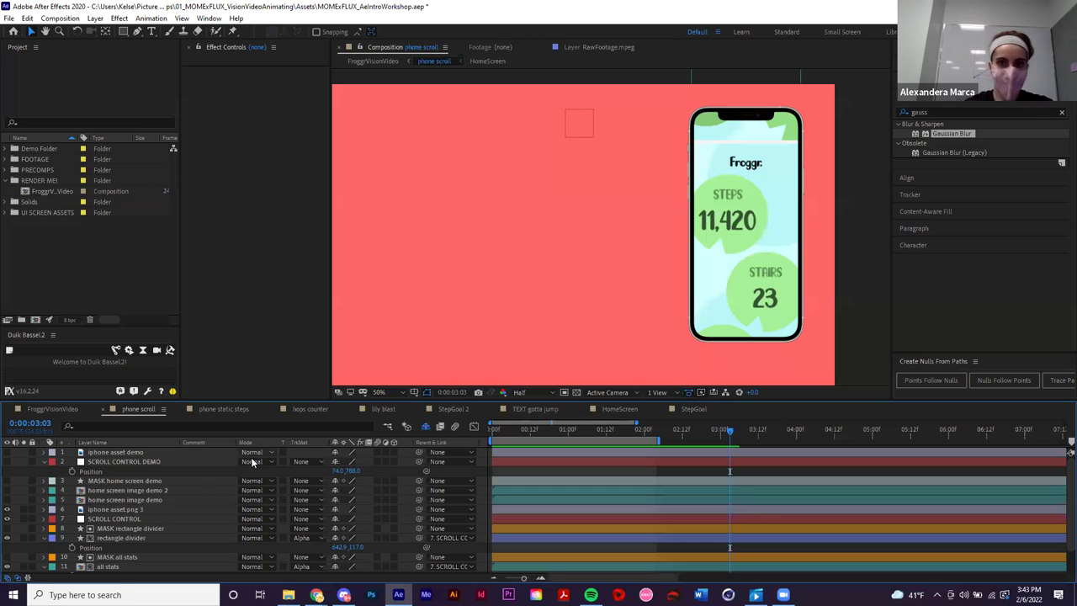
{"action": "left_click", "coordinate": [52, 409]}
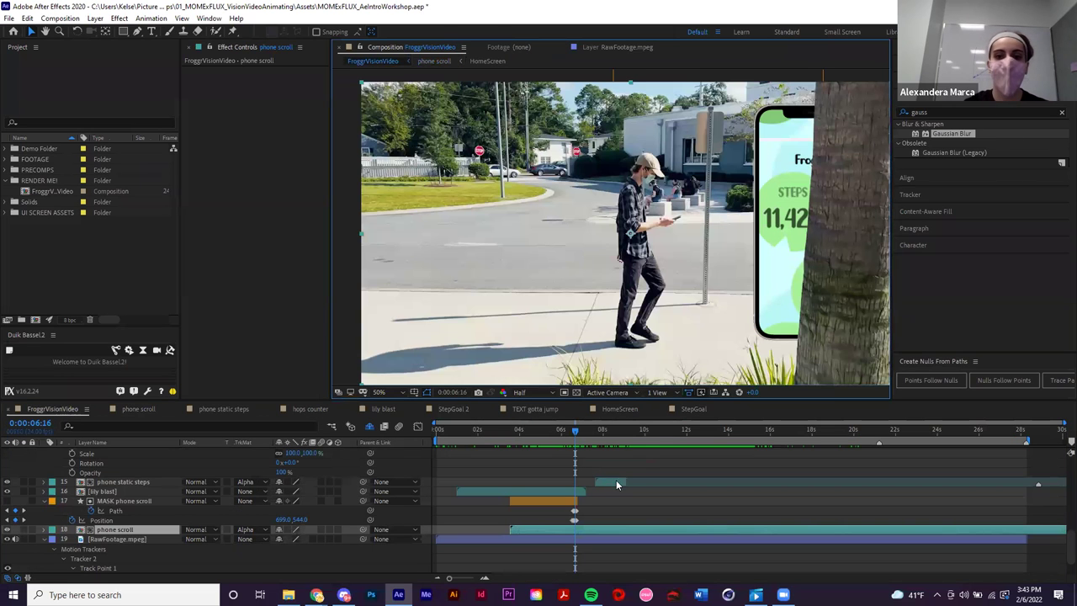
{"action": "left_click", "coordinate": [555, 500]}
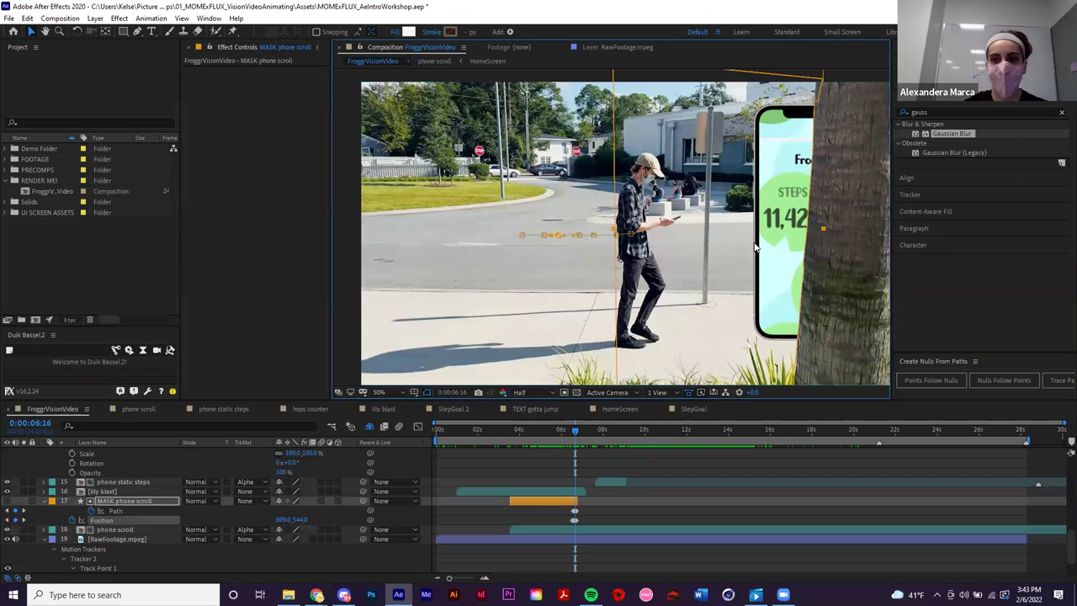
{"action": "scroll", "coordinate": [756, 227], "scroll_direction": "down", "scroll_amount": 2}
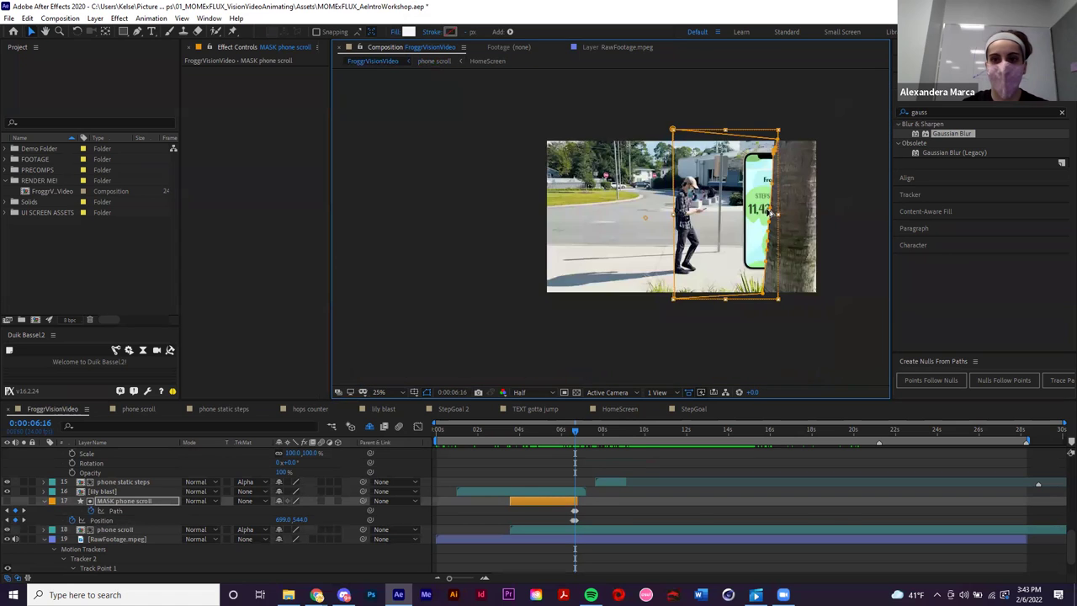
{"action": "scroll", "coordinate": [753, 223], "scroll_direction": "up", "scroll_amount": 2}
{"action": "scroll", "coordinate": [575, 519], "scroll_direction": "up", "scroll_amount": 5}
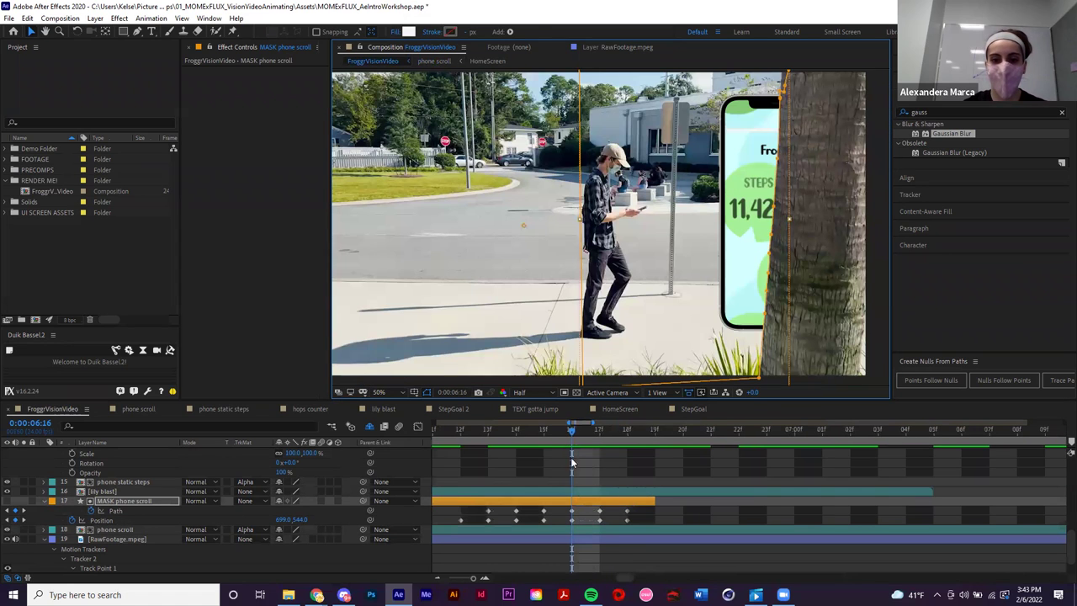
{"action": "mouse_move", "coordinate": [570, 430]}
{"action": "left_mouse_down"}
{"action": "mouse_move", "coordinate": [546, 431]}
{"action": "mouse_move", "coordinate": [570, 435]}
{"action": "left_mouse_up"}
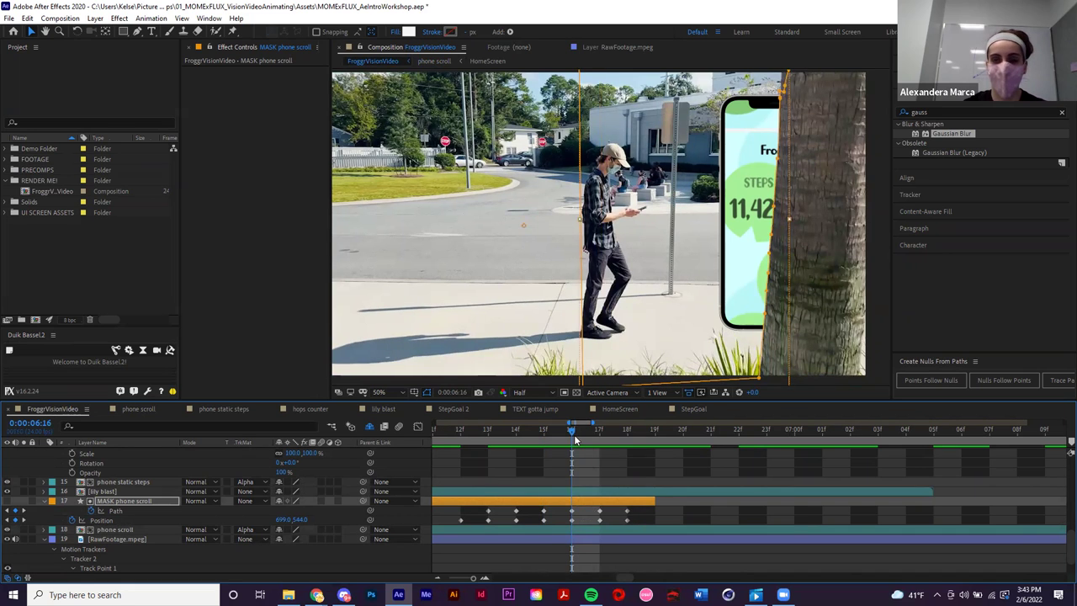
{"action": "key", "text": "Page_Up"}
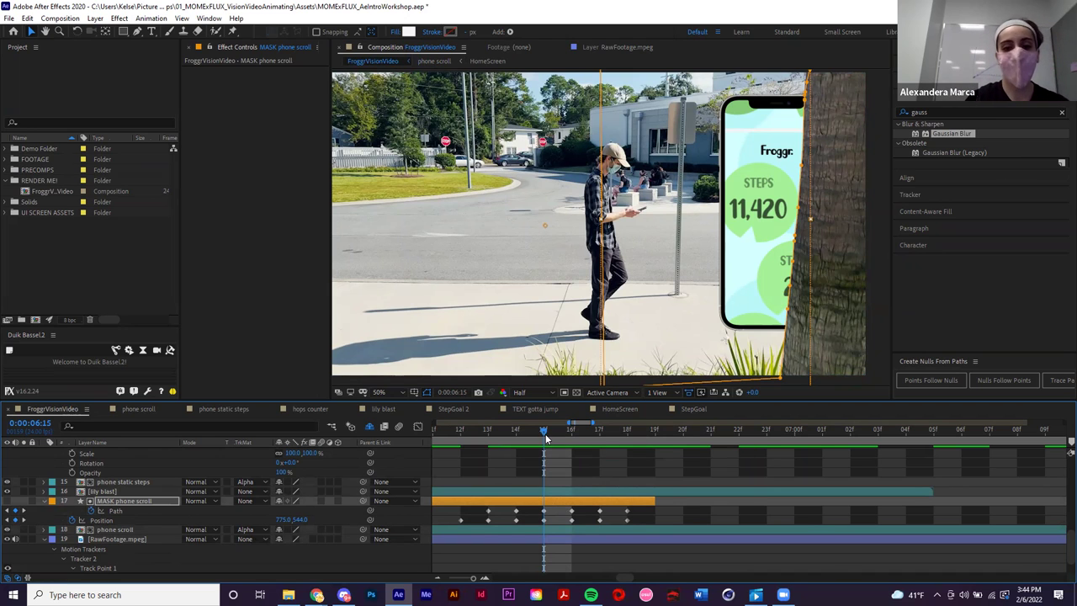
{"action": "left_click_drag", "start_coordinate": [525, 441], "coordinate": [459, 454]}
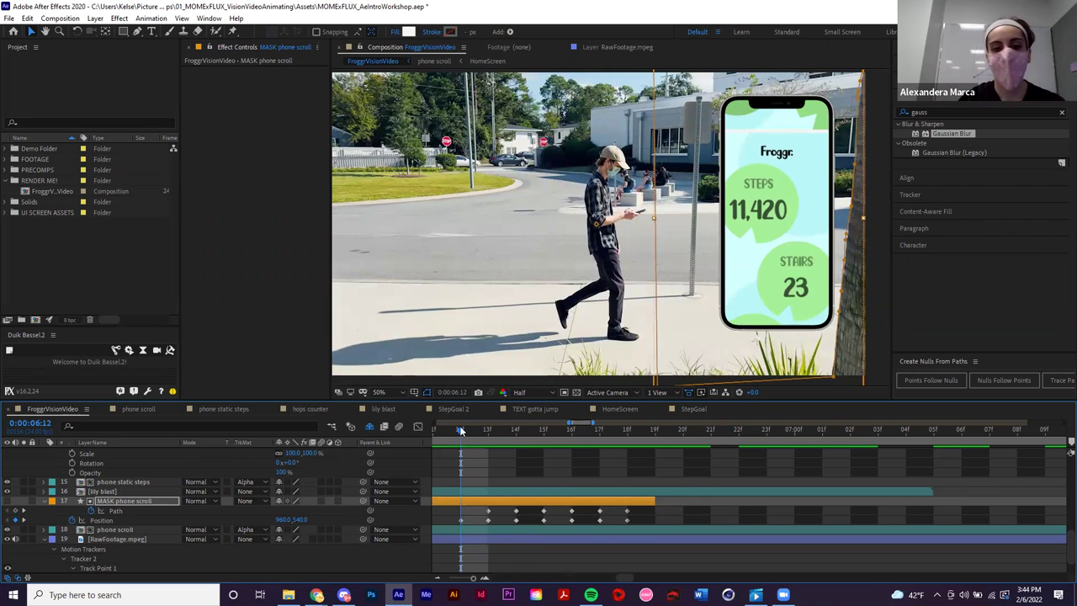
{"action": "left_click_drag", "start_coordinate": [469, 429], "coordinate": [547, 436]}
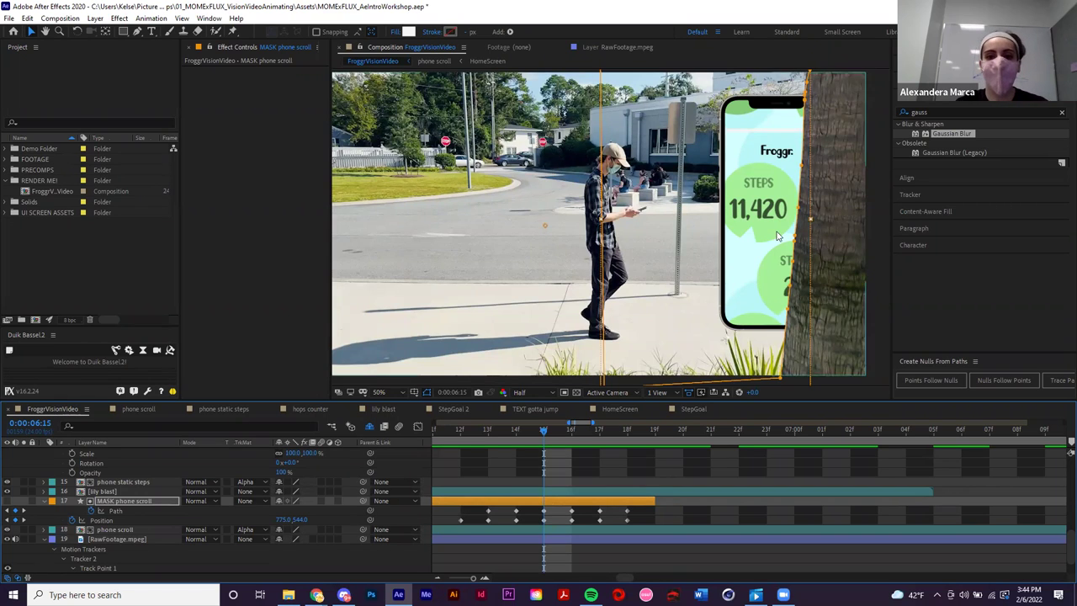
{"action": "scroll", "coordinate": [811, 249], "scroll_direction": "down", "scroll_amount": 1}
{"action": "scroll", "coordinate": [751, 249], "scroll_direction": "up", "scroll_amount": 1}
{"action": "left_click_drag", "start_coordinate": [751, 249], "coordinate": [757, 266]}
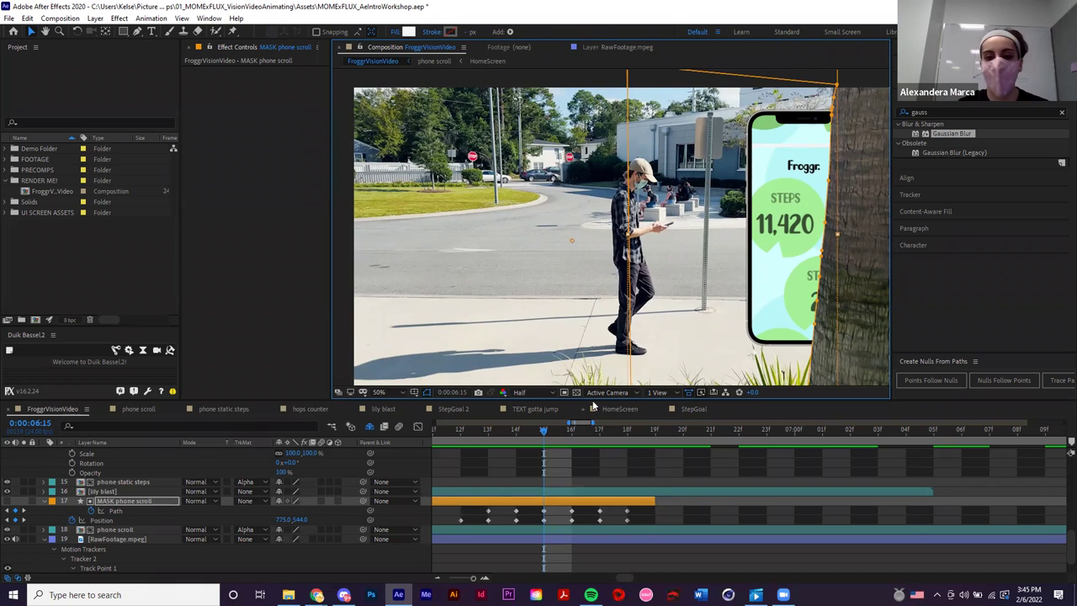
{"action": "left_click", "coordinate": [551, 433]}
{"action": "left_click_drag", "start_coordinate": [562, 438], "coordinate": [648, 433]}
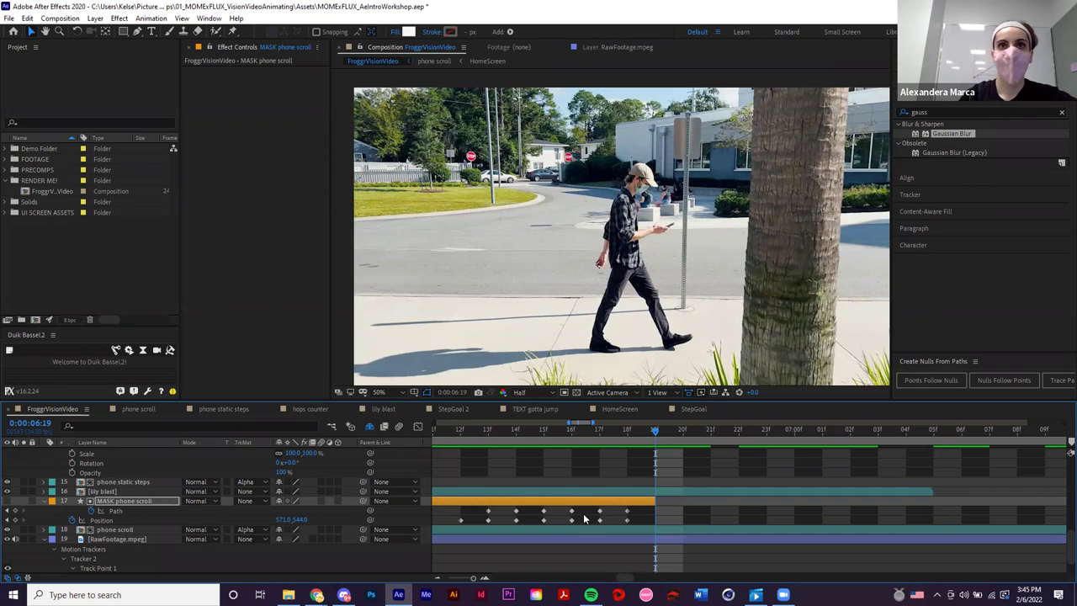
{"action": "left_click_drag", "start_coordinate": [656, 429], "coordinate": [610, 440]}
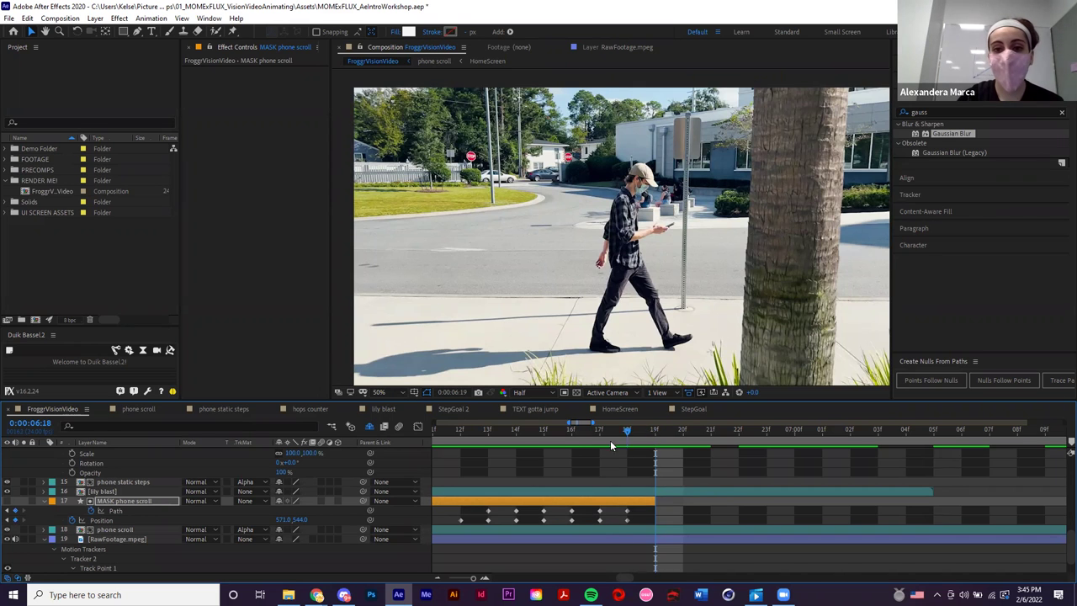
{"action": "key", "text": "minus"}
{"action": "key", "text": "minus"}
{"action": "key", "text": "minus"}
- Open the phone scroll precomp, preview it, and make layers 3 to 5 visible
{"action": "double_click", "coordinate": [557, 530]}
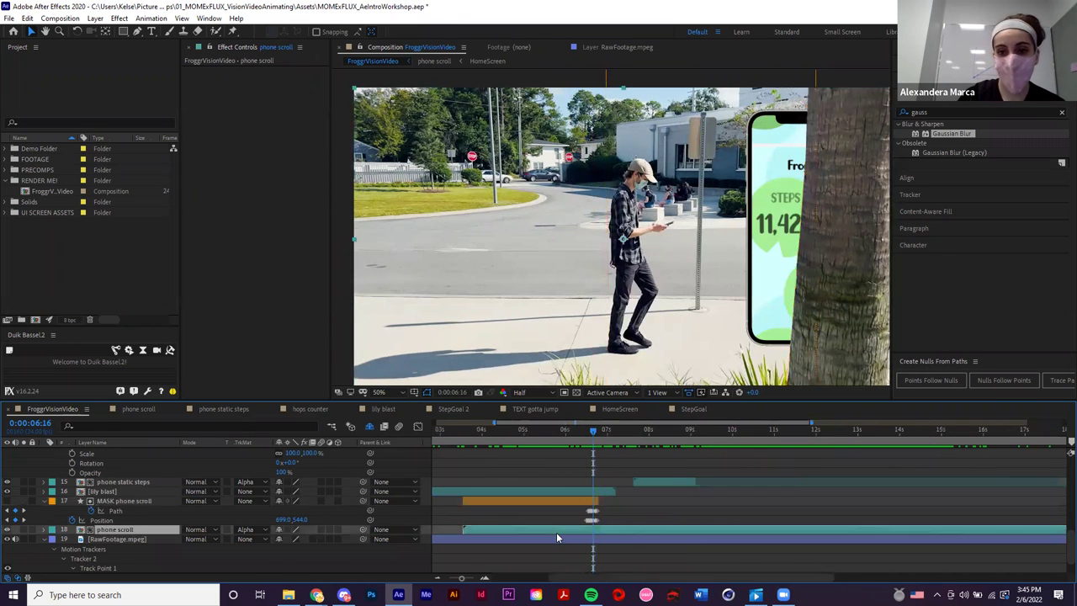
{"action": "key", "text": "v"}
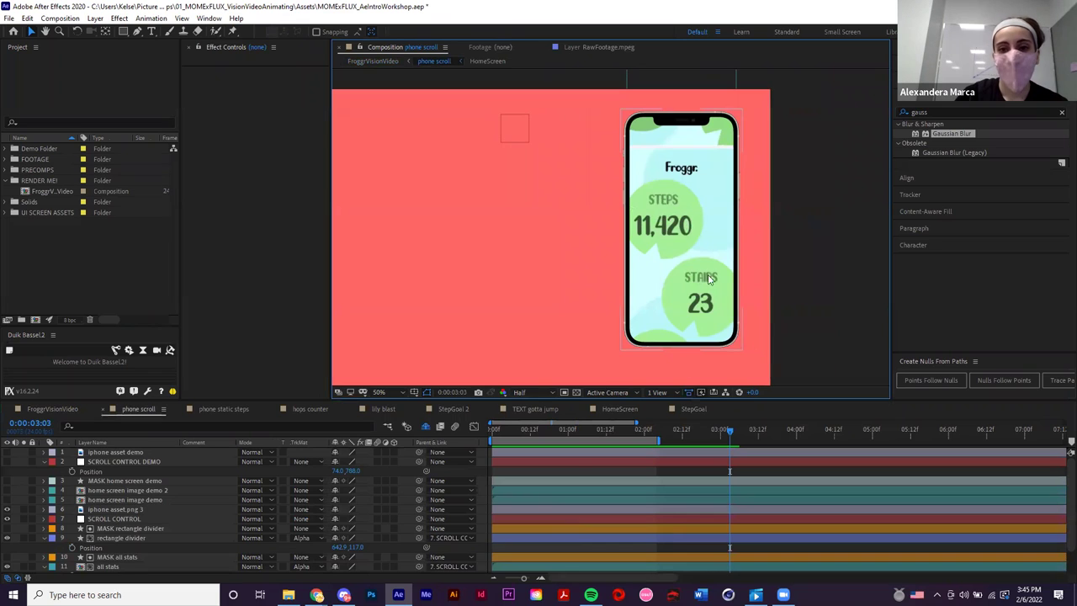
{"action": "key", "text": "Home"}
{"action": "key", "text": "space"}
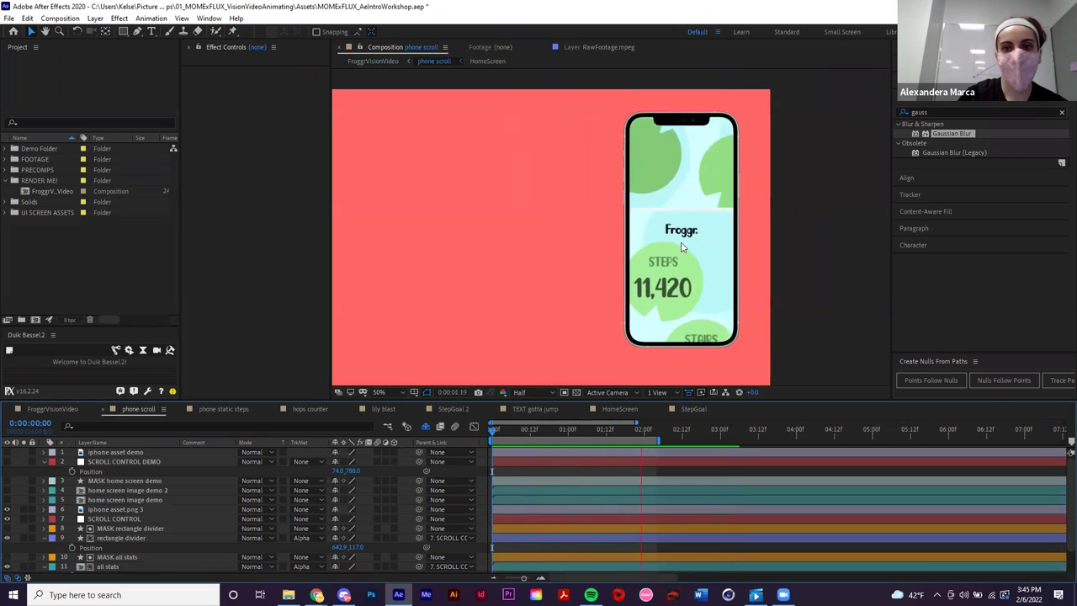
{"action": "left_click", "coordinate": [638, 430]}
{"action": "key", "text": "Home"}
{"action": "left_click_drag", "start_coordinate": [525, 243], "coordinate": [642, 231]}
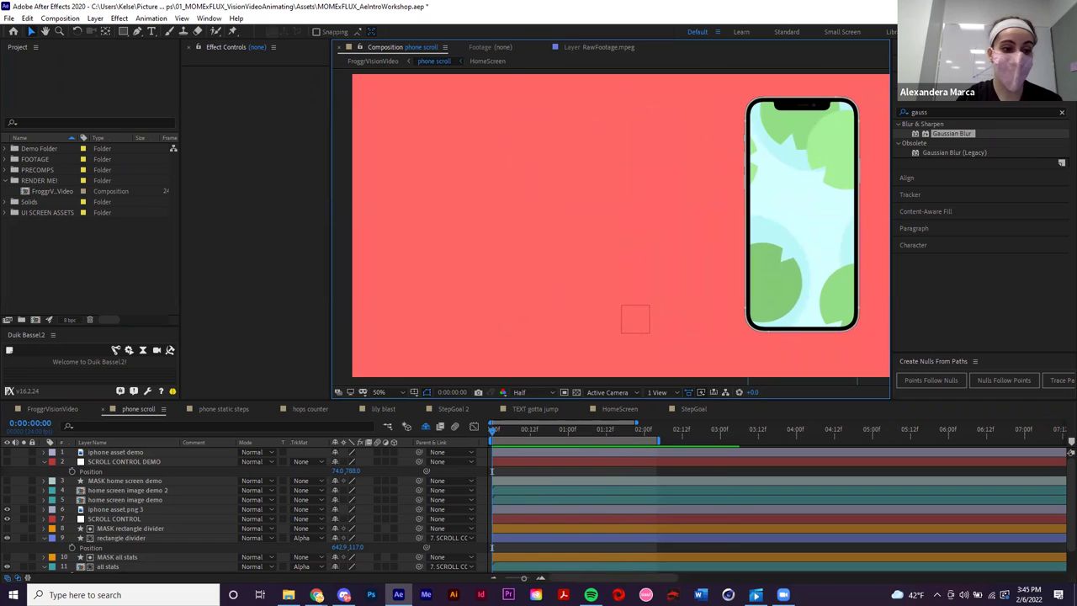
{"action": "left_click_drag", "start_coordinate": [7, 500], "coordinate": [7, 452]}
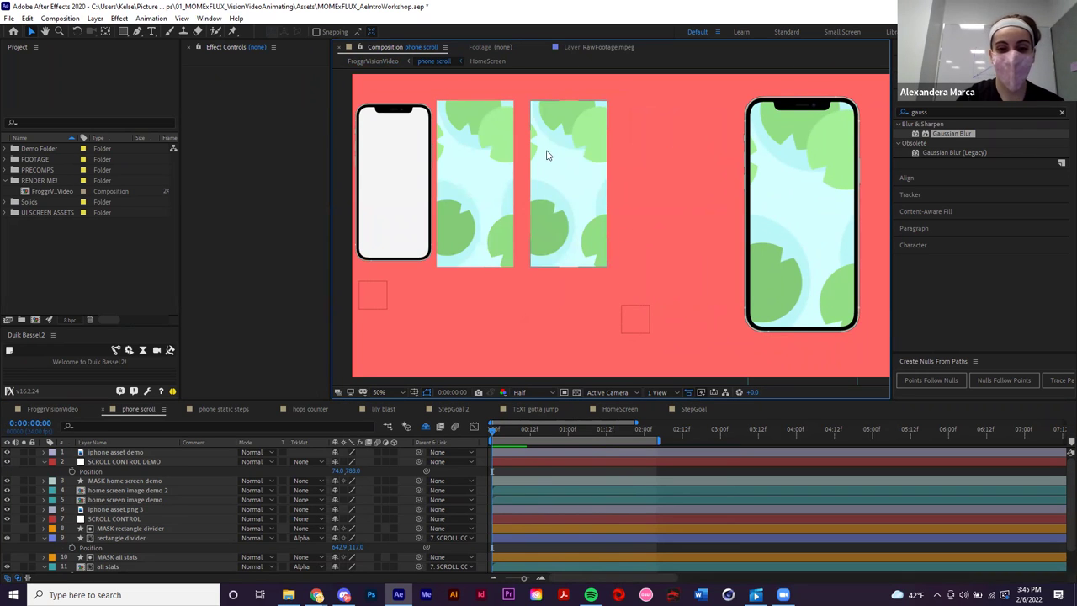
- Delete 'home screen image demo 2' and move the remaining image behind the left phone
{"action": "left_click", "coordinate": [578, 203]}
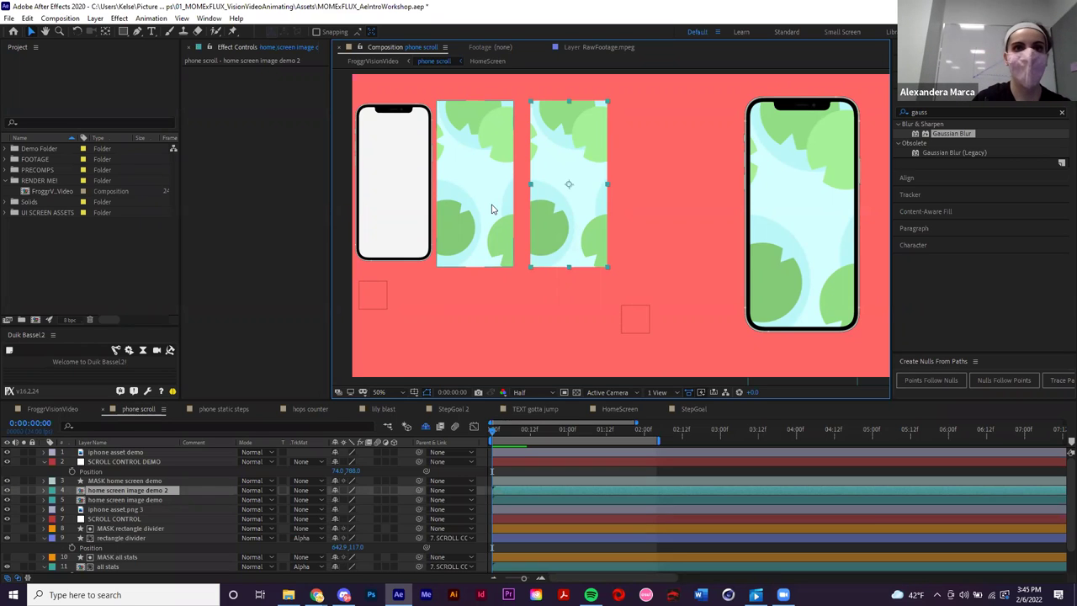
{"action": "left_click_drag", "start_coordinate": [489, 208], "coordinate": [637, 230]}
{"action": "key", "text": "ctrl+z"}
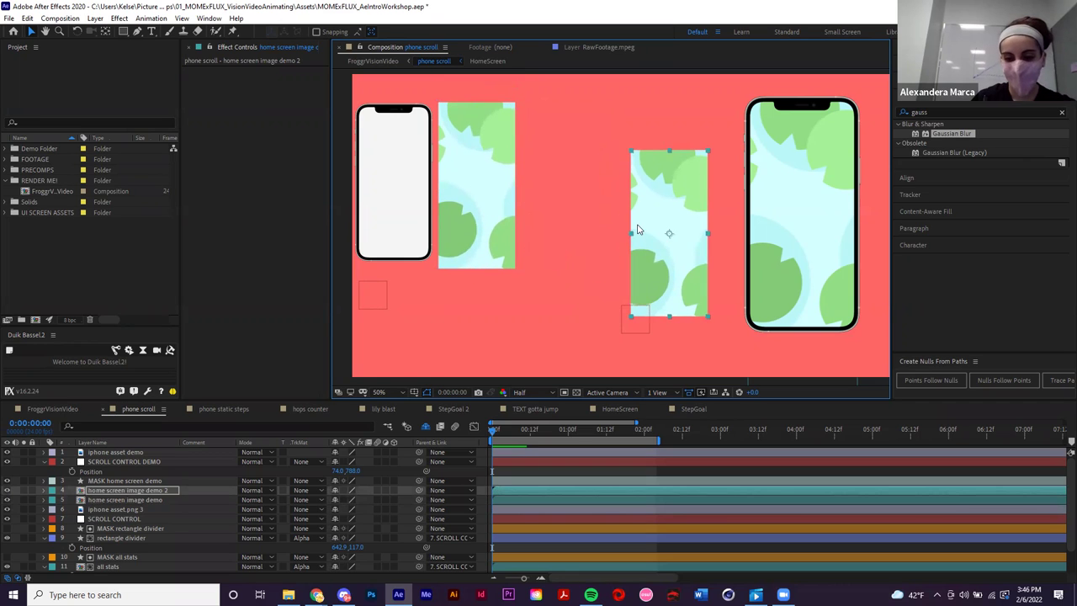
{"action": "key", "text": "Delete"}
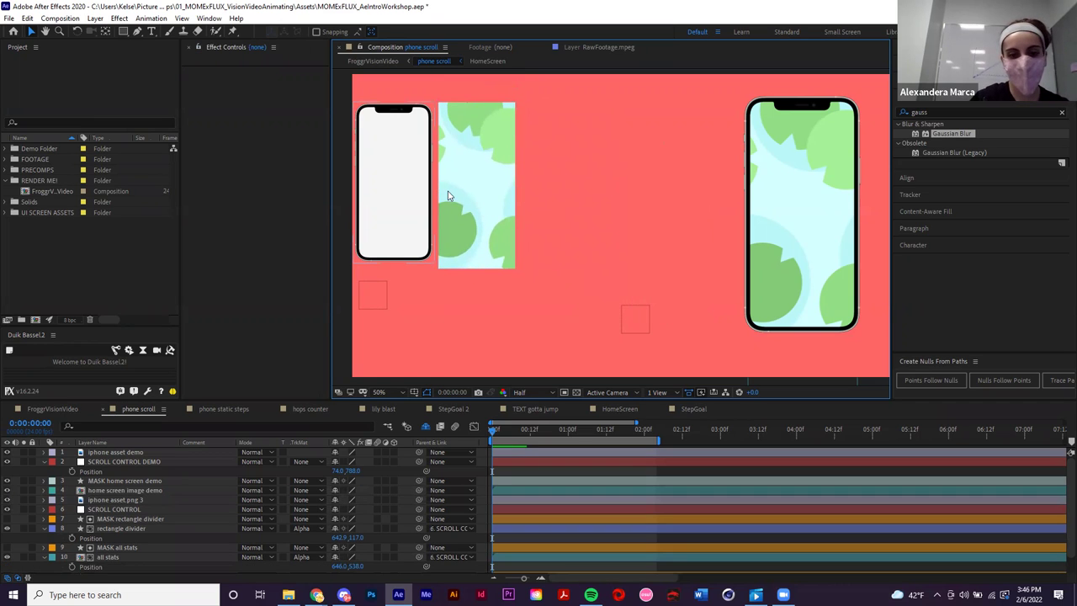
{"action": "double_click", "coordinate": [139, 489]}
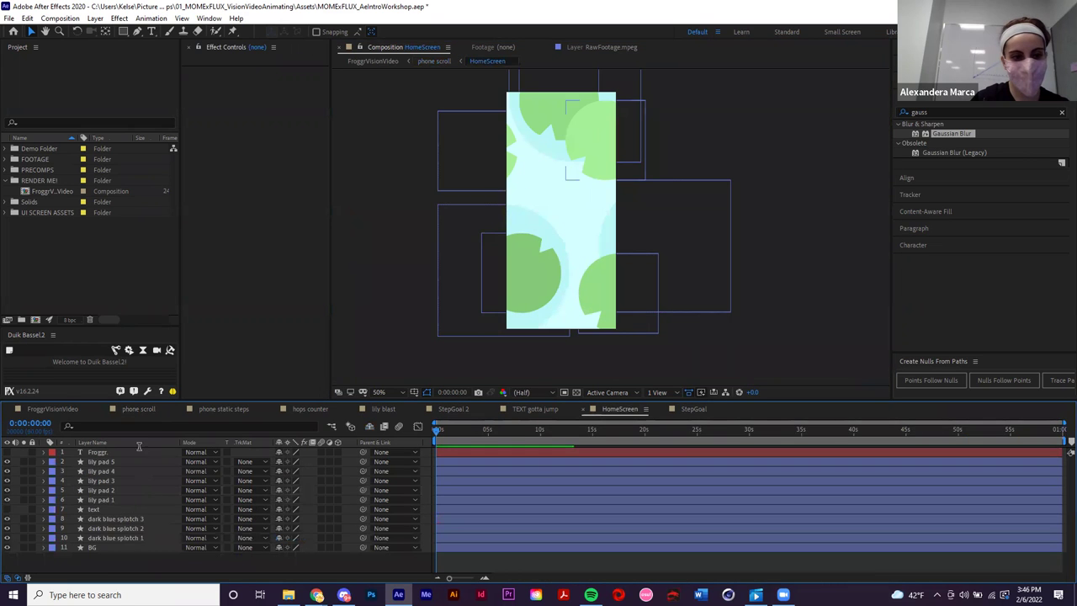
{"action": "left_click", "coordinate": [76, 409]}
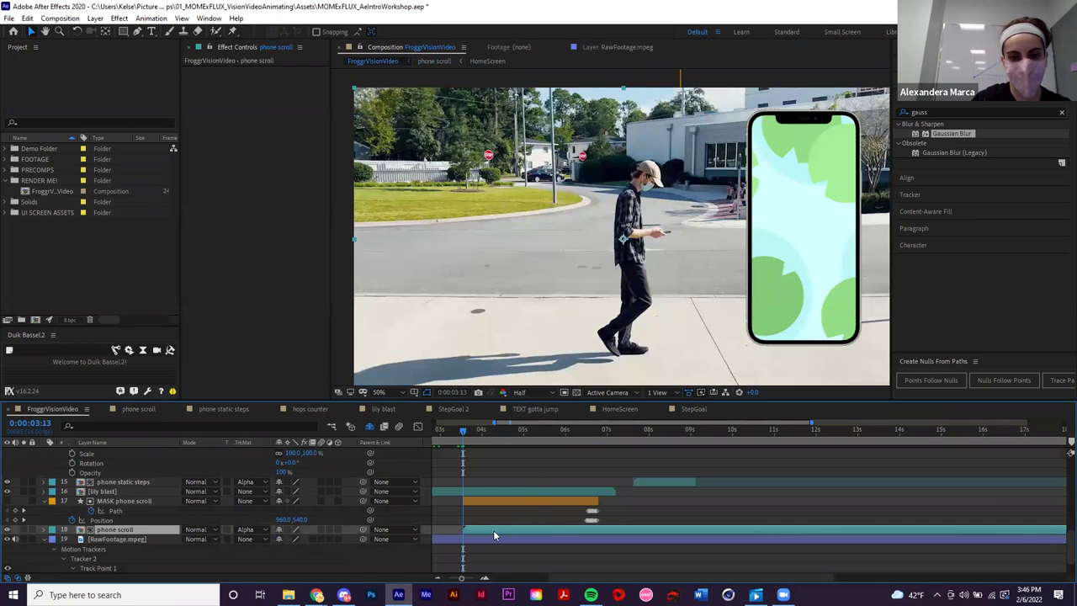
{"action": "double_click", "coordinate": [493, 530]}
{"action": "left_click_drag", "start_coordinate": [469, 171], "coordinate": [402, 197]}
{"action": "key", "text": "Return"}
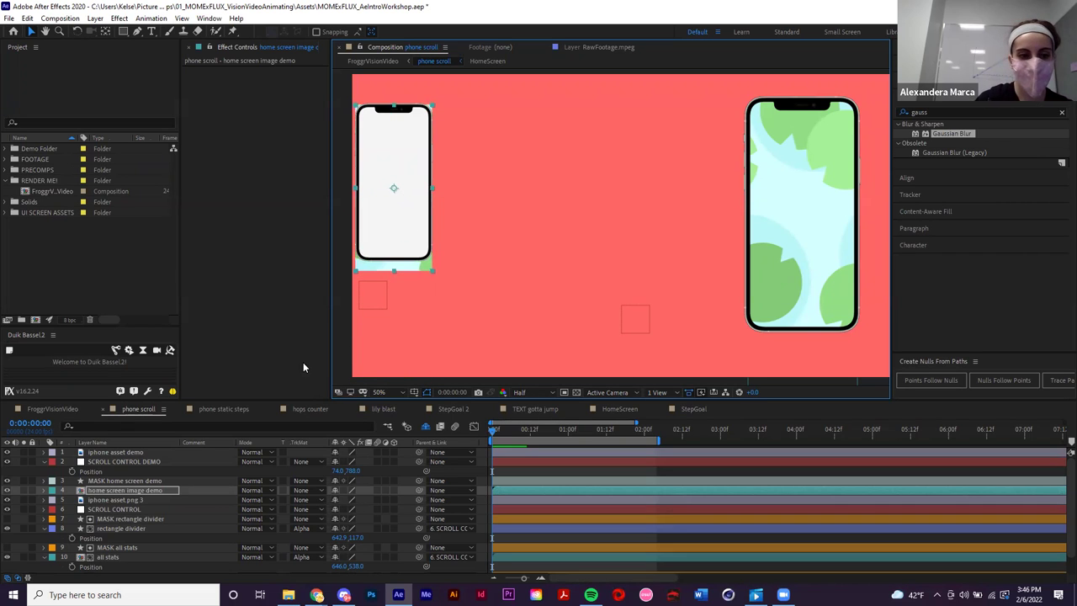
- Alpha-matte the image to MASK home screen demo and move the mask down about 150 px
{"action": "left_click", "coordinate": [169, 482]}
{"action": "left_click", "coordinate": [306, 491]}
{"action": "left_click", "coordinate": [334, 515]}
{"action": "left_click_drag", "start_coordinate": [418, 244], "coordinate": [413, 298]}
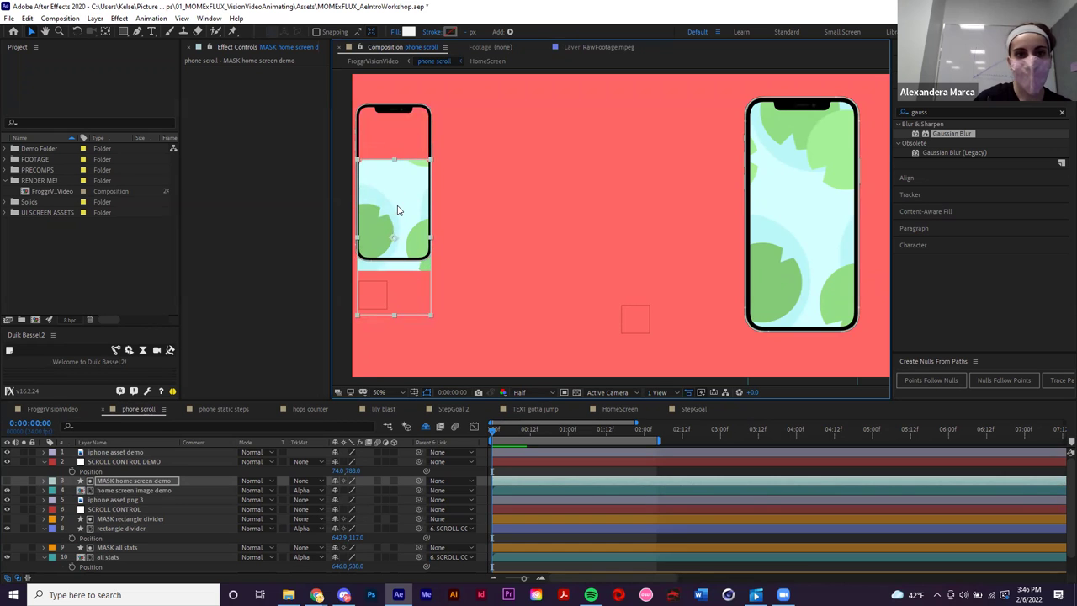
{"action": "scroll", "coordinate": [399, 211], "scroll_direction": "up", "scroll_amount": 2}
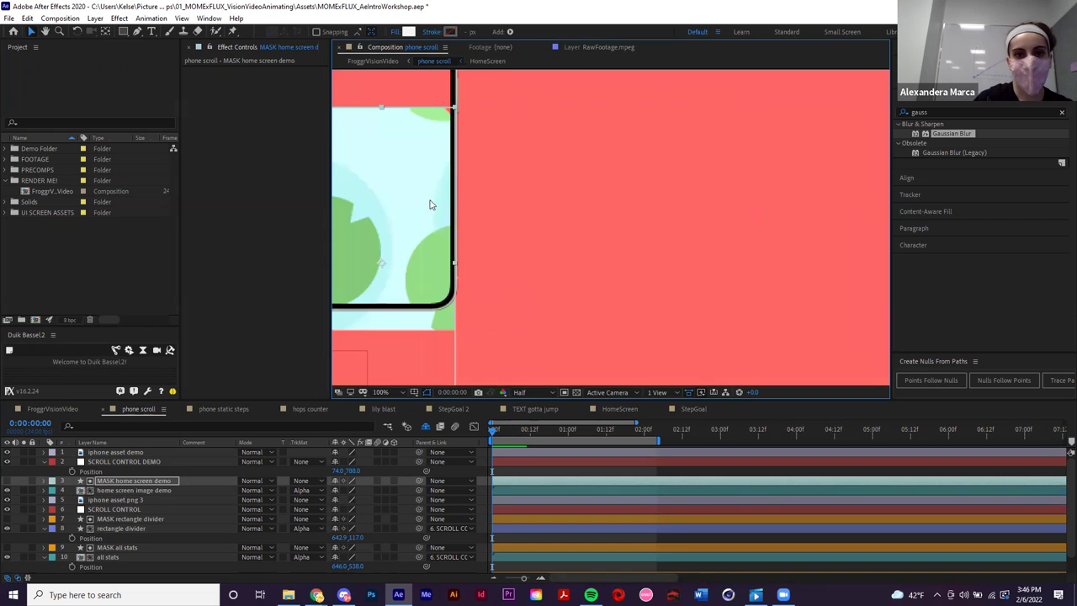
{"action": "scroll", "coordinate": [429, 204], "scroll_direction": "left", "scroll_amount": 3}
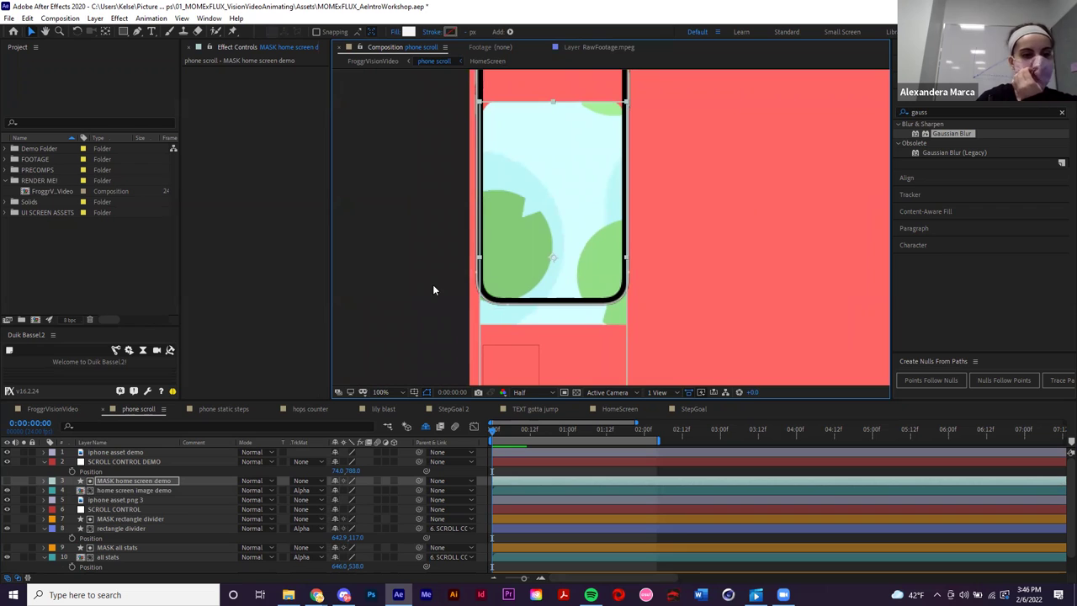
{"action": "key", "text": "ctrl+z"}
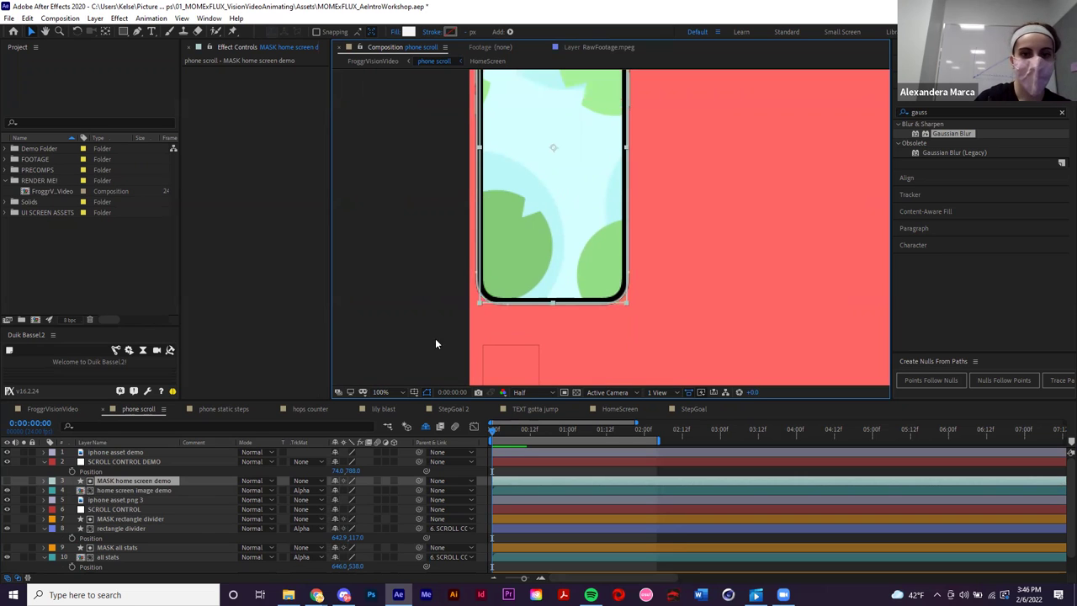
{"action": "scroll", "coordinate": [511, 245], "scroll_direction": "down", "scroll_amount": 2}
{"action": "scroll", "coordinate": [519, 278], "scroll_direction": "up", "scroll_amount": 2}
{"action": "left_click_drag", "start_coordinate": [526, 254], "coordinate": [517, 289]}
- Lower the home screen image demo about 45 px inside the mask
{"action": "left_click", "coordinate": [157, 491]}
{"action": "scroll", "coordinate": [522, 219], "scroll_direction": "down", "scroll_amount": 2}
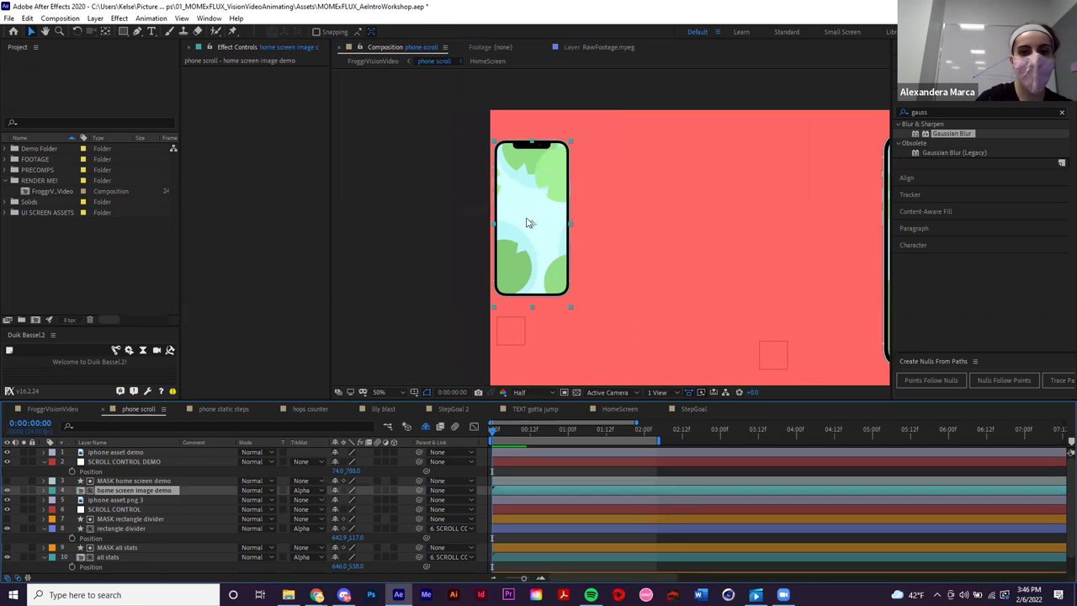
{"action": "mouse_move", "coordinate": [547, 202]}
{"action": "left_mouse_down"}
{"action": "mouse_move", "coordinate": [541, 313]}
{"action": "mouse_move", "coordinate": [547, 211]}
{"action": "left_mouse_up"}
{"action": "left_click_drag", "start_coordinate": [547, 171], "coordinate": [535, 252]}
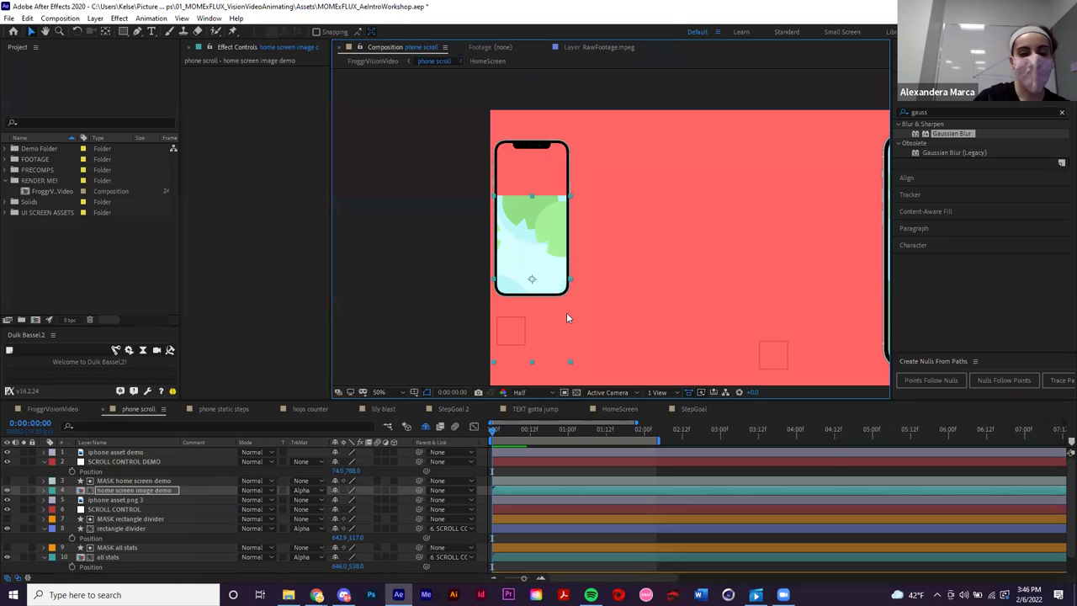
- Keyframe the image's Position from 0:00:00:13 to 0:00:01:05, raising it to y 15
{"action": "key", "text": "p"}
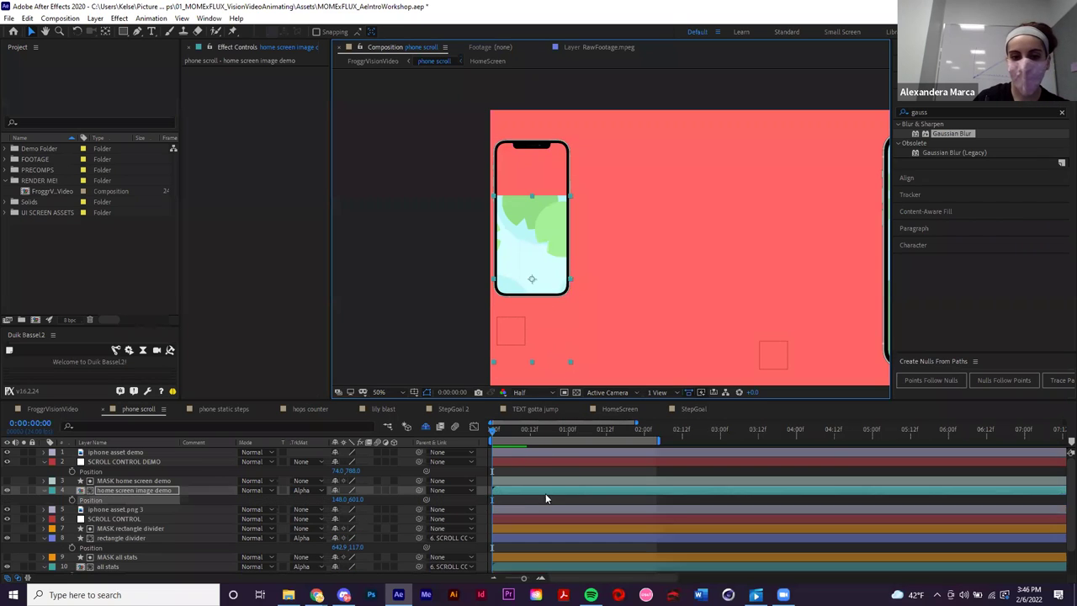
{"action": "left_click", "coordinate": [72, 499]}
{"action": "left_click", "coordinate": [530, 431]}
{"action": "key", "text": "shift+Up"}
{"action": "key", "text": "shift+Up"}
{"action": "key", "text": "shift+Up"}
{"action": "key", "text": "shift+Up"}
{"action": "key", "text": "shift+Up"}
{"action": "key", "text": "shift+Up"}
{"action": "key", "text": "shift+Up"}
{"action": "key", "text": "shift+Up"}
{"action": "key", "text": "shift+Up"}
{"action": "key", "text": "shift+Up"}
{"action": "key", "text": "shift+Up"}
{"action": "key", "text": "shift+Up"}
{"action": "key", "text": "shift+Up"}
{"action": "key", "text": "shift+Up"}
{"action": "key", "text": "shift+Up"}
{"action": "key", "text": "shift+Up"}
{"action": "key", "text": "shift+Up"}
{"action": "key", "text": "shift+Up"}
{"action": "key", "text": "shift+Up"}
{"action": "key", "text": "shift+Up"}
{"action": "left_click", "coordinate": [584, 431]}
{"action": "left_click_drag", "start_coordinate": [532, 282], "coordinate": [543, 145]}
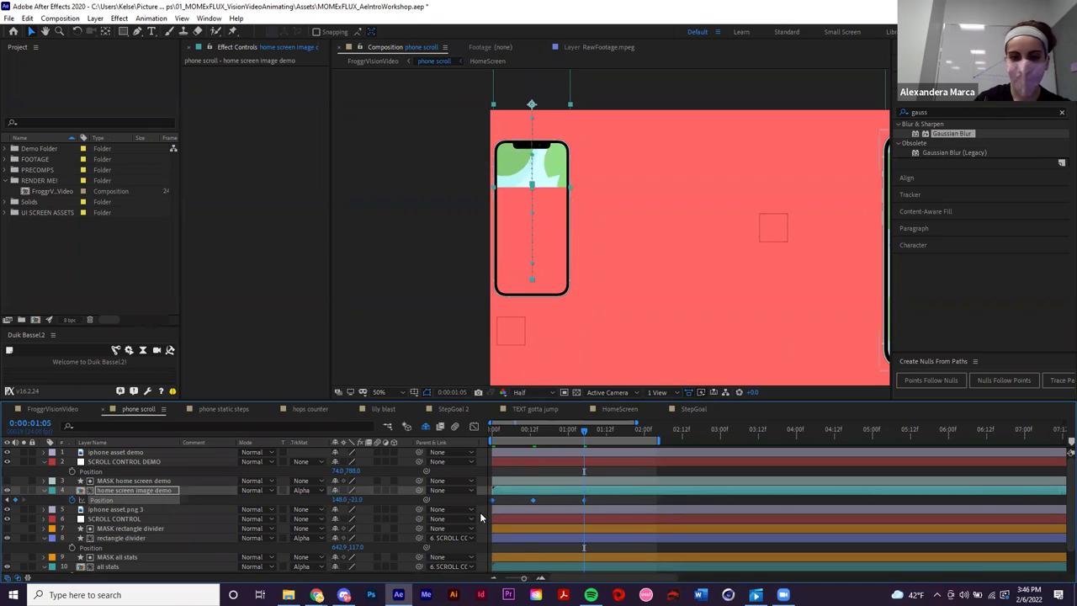
- Ease the Position keyframes in the speed graph and preview the scrolling image
{"action": "left_click", "coordinate": [474, 426]}
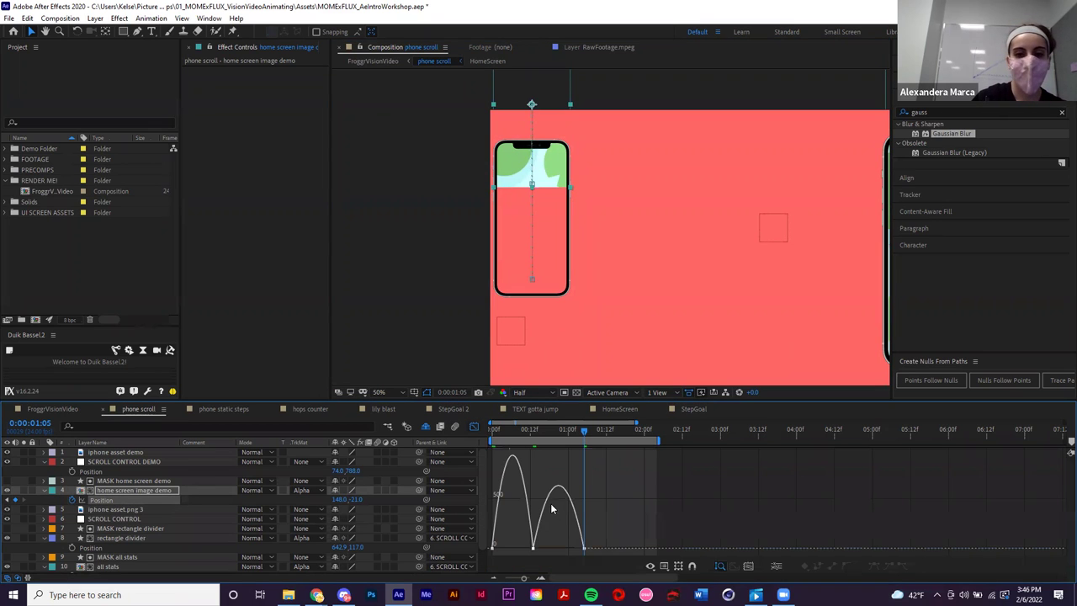
{"action": "double_click", "coordinate": [541, 549]}
{"action": "left_click_drag", "start_coordinate": [542, 549], "coordinate": [518, 551]}
{"action": "left_click", "coordinate": [549, 481]}
{"action": "key", "text": "Home"}
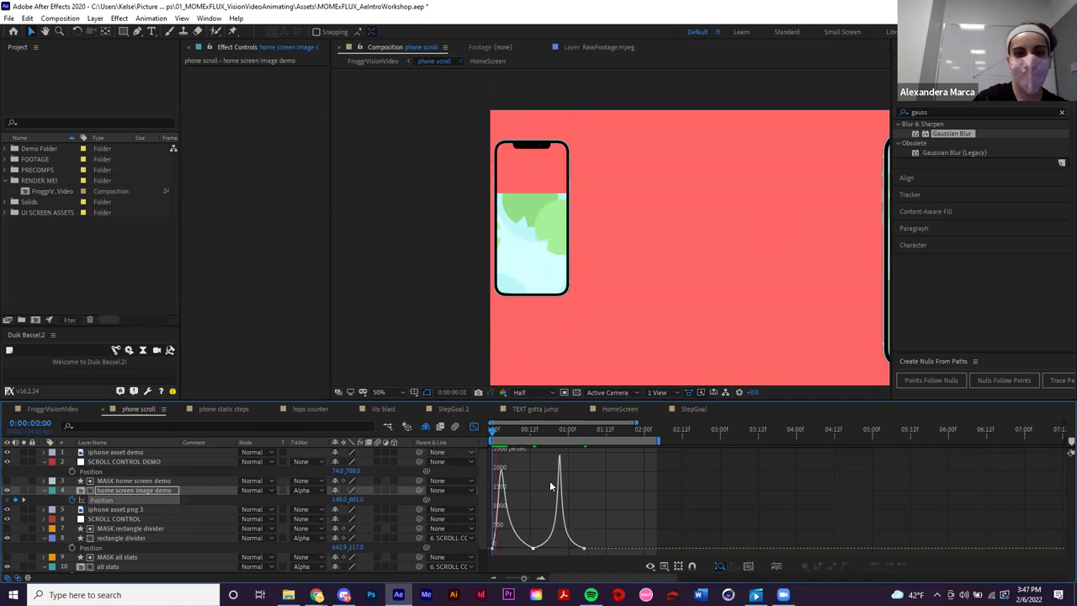
{"action": "key", "text": "space"}
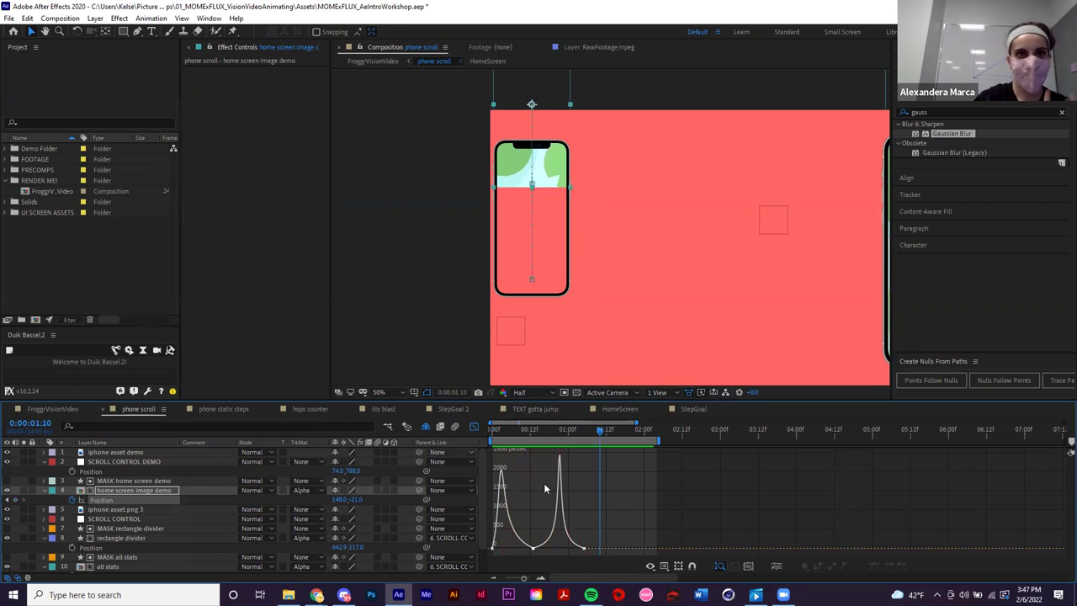
{"action": "left_click", "coordinate": [474, 427]}
{"action": "key", "text": "space"}
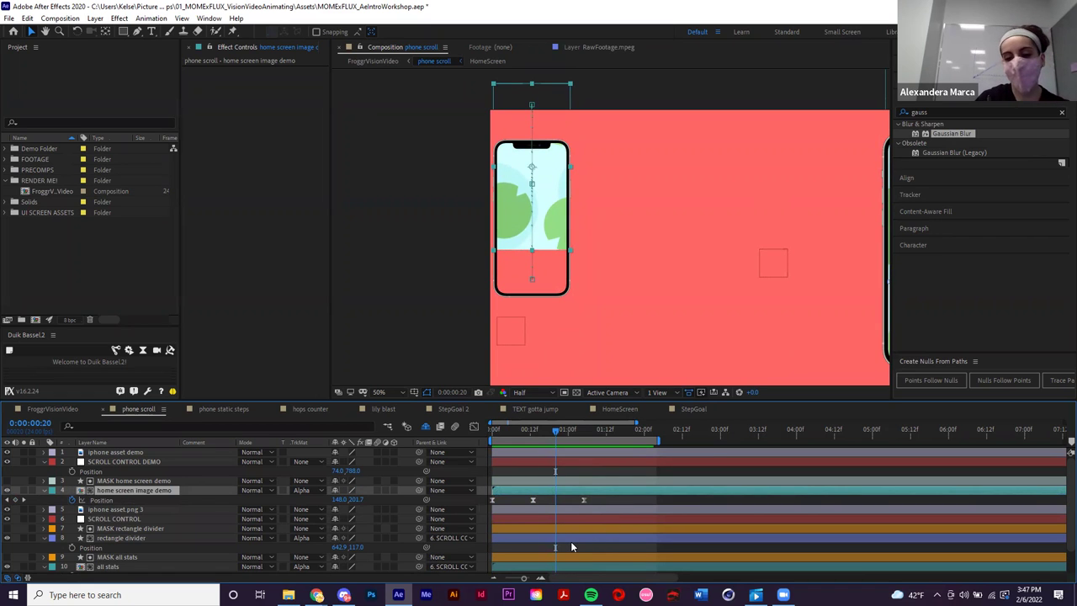
- Check the last frame, then show the image layer's Rotation and Position properties
{"action": "key", "text": "End"}
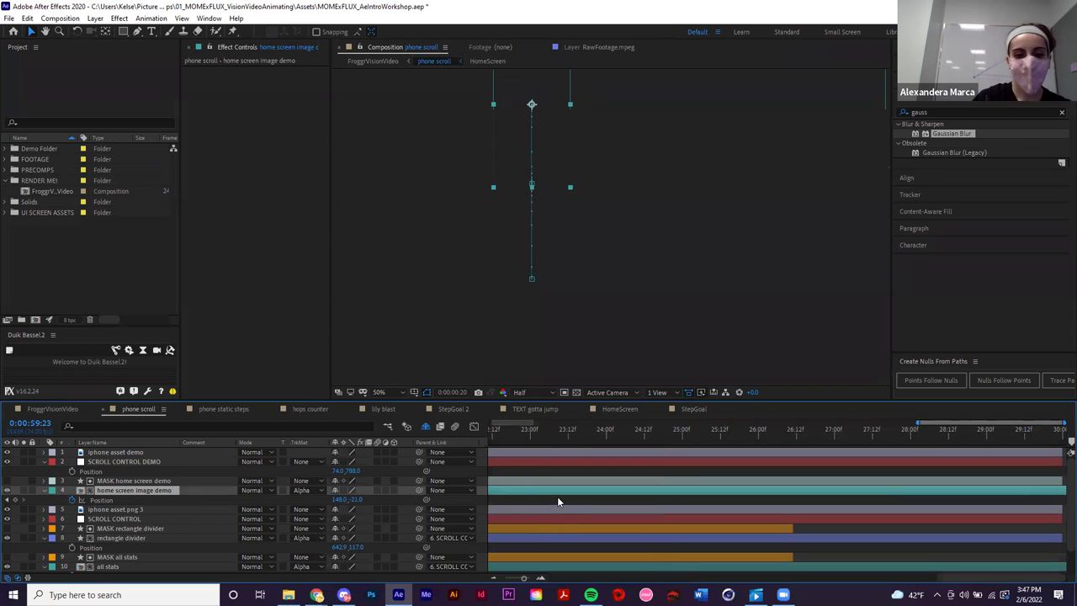
{"action": "scroll", "coordinate": [557, 496], "scroll_direction": "down", "scroll_amount": 6}
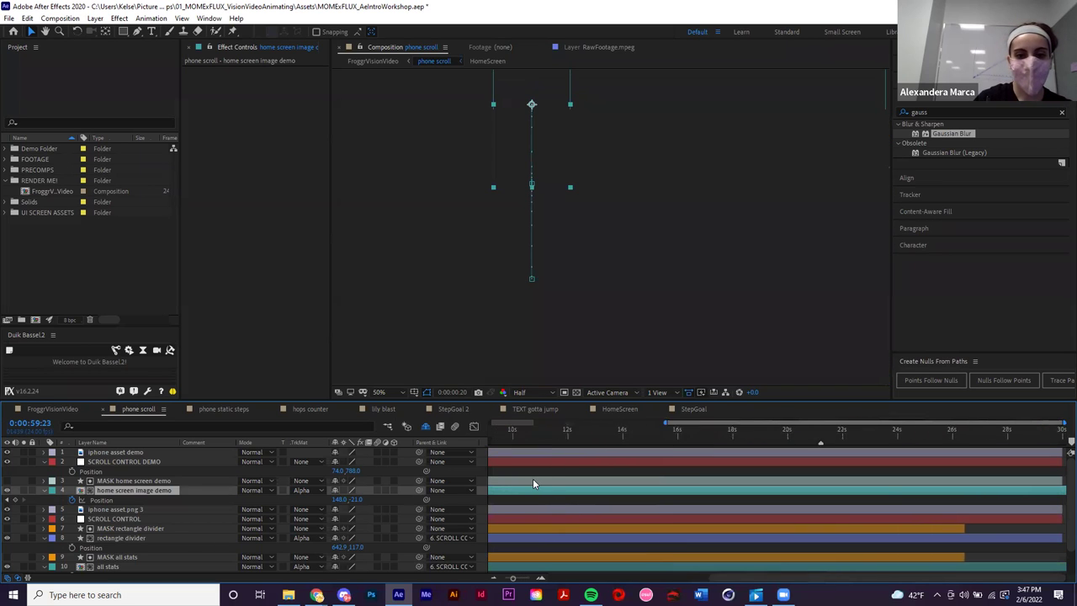
{"action": "key", "text": "Home"}
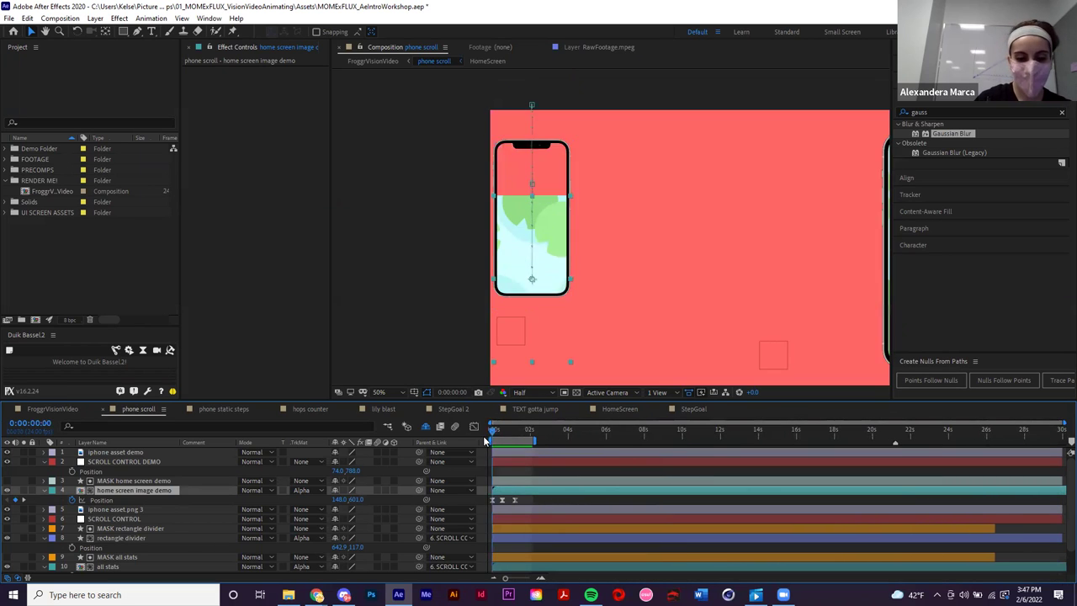
{"action": "key", "text": "r"}
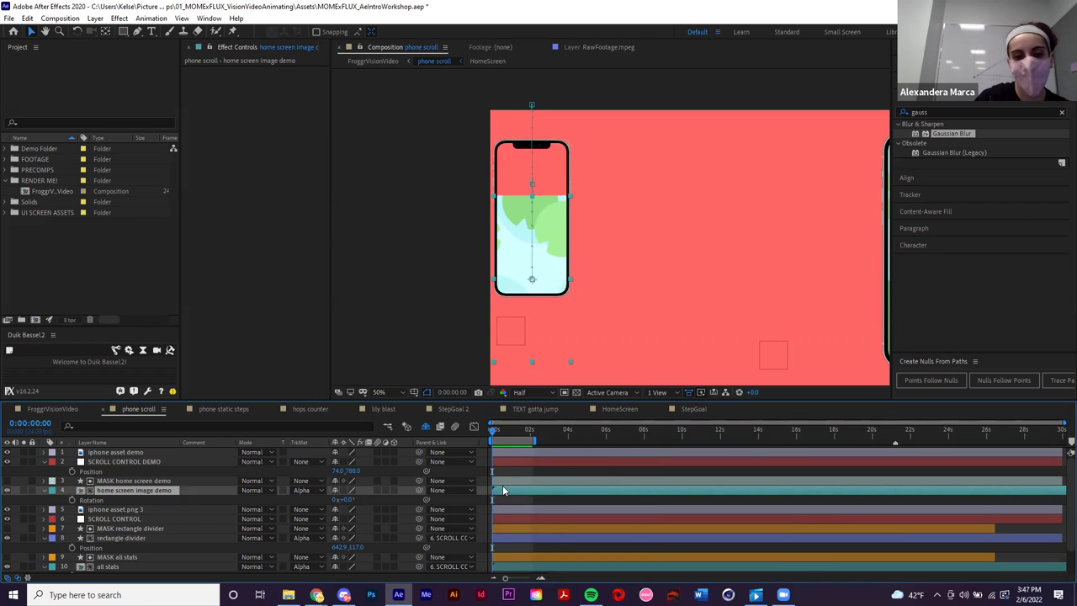
{"action": "scroll", "coordinate": [503, 485], "scroll_direction": "up", "scroll_amount": 5}
{"action": "scroll", "coordinate": [499, 490], "scroll_direction": "down", "scroll_amount": 2}
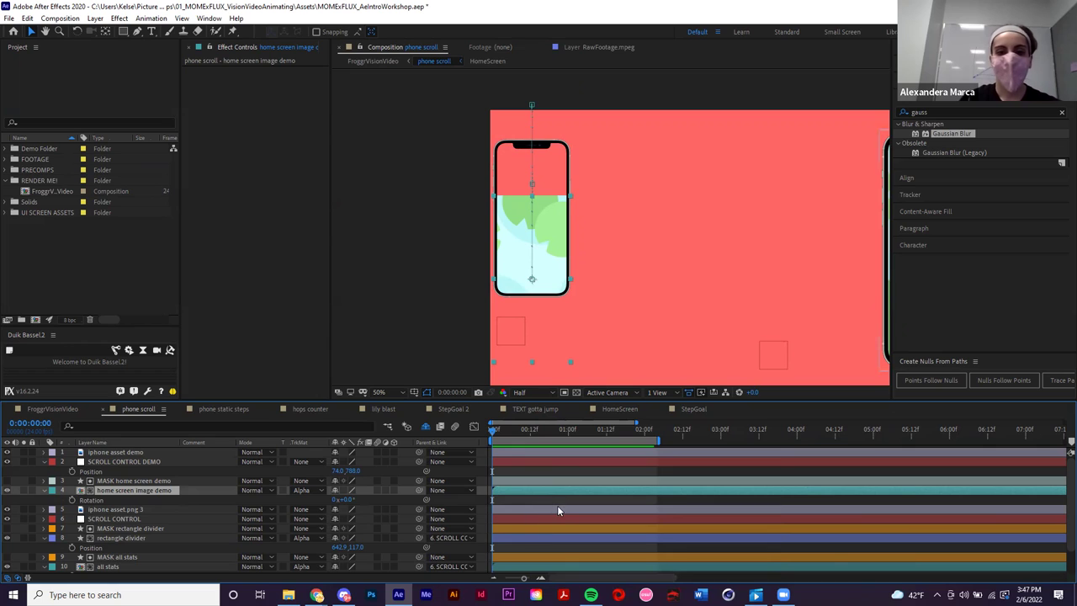
{"action": "key", "text": "p"}
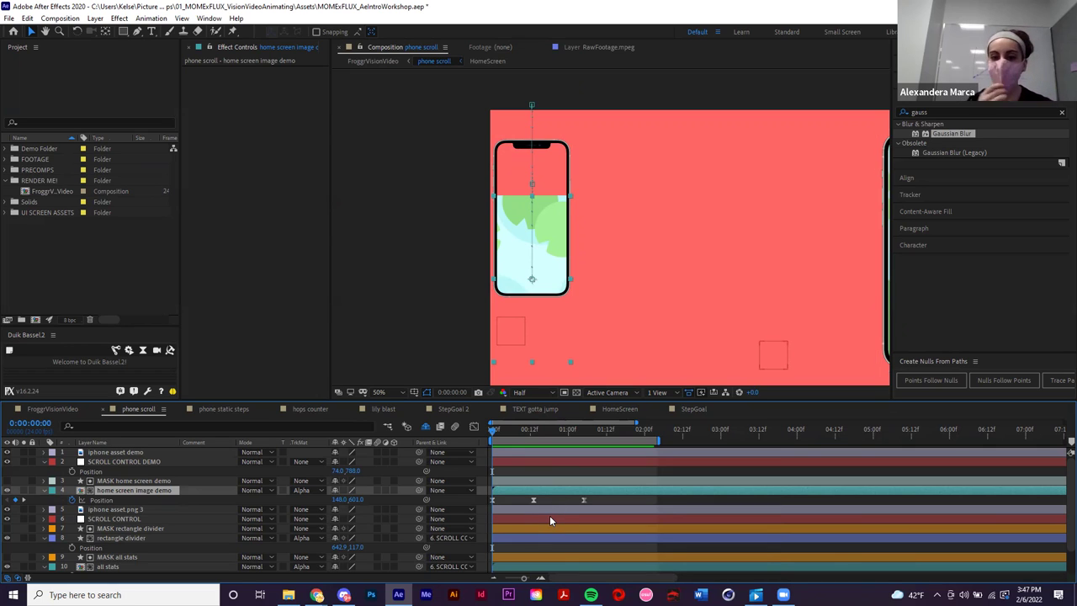
{"action": "key", "text": "F2"}
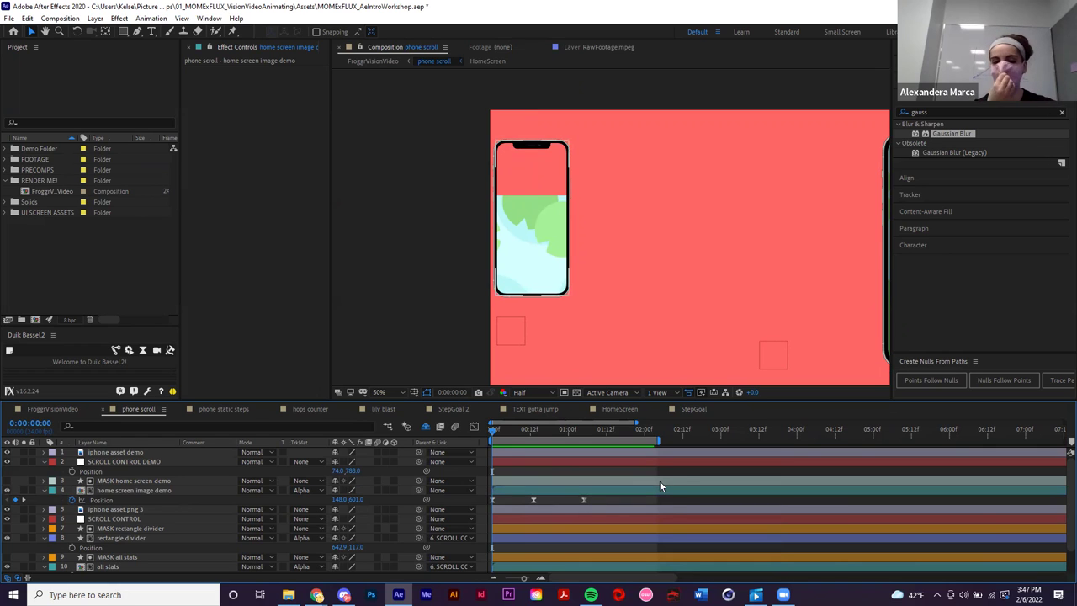
- Show home screen image demo's Position keyframes and Rotation, then list its track matte choices
{"action": "key", "text": "p"}
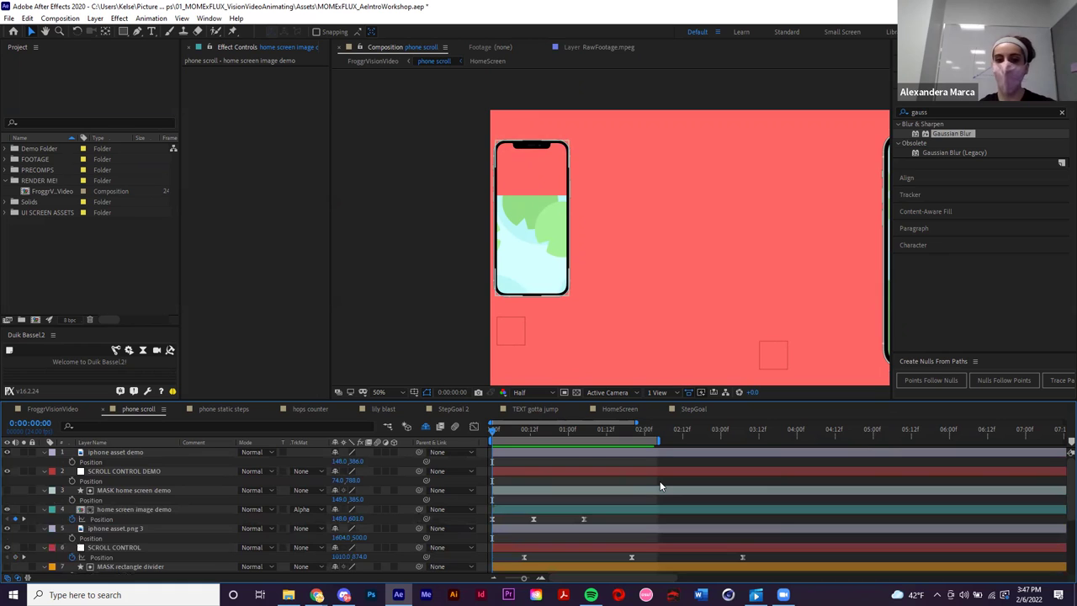
{"action": "scroll", "coordinate": [661, 486], "scroll_direction": "down", "scroll_amount": 3}
{"action": "scroll", "coordinate": [665, 498], "scroll_direction": "up", "scroll_amount": 3}
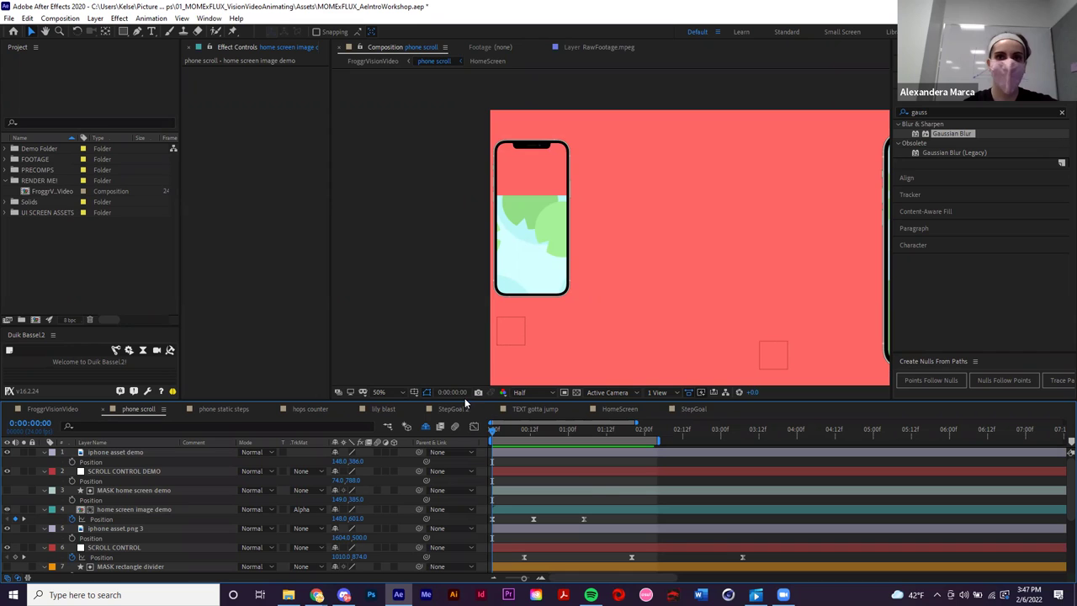
{"action": "left_click", "coordinate": [569, 518]}
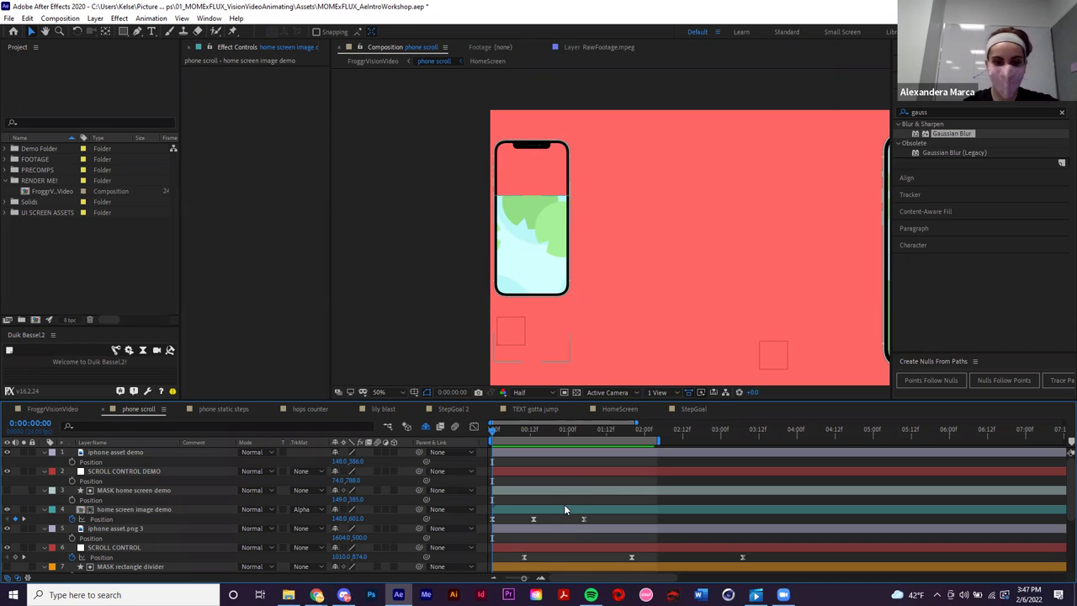
{"action": "key", "text": "u"}
{"action": "left_click", "coordinate": [542, 481]}
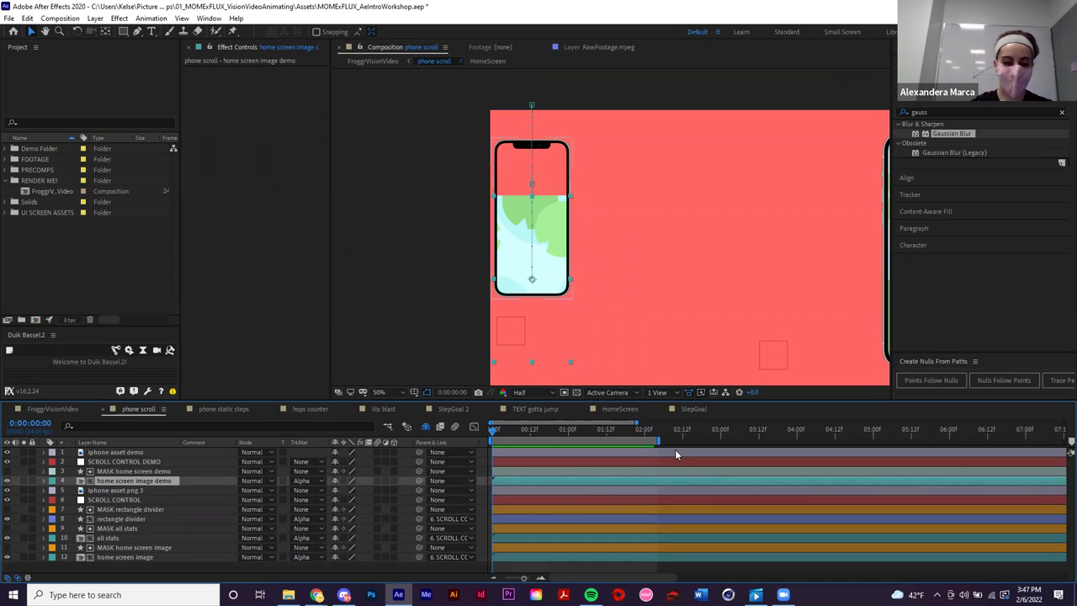
{"action": "key", "text": "u"}
{"action": "key", "text": "shift+r"}
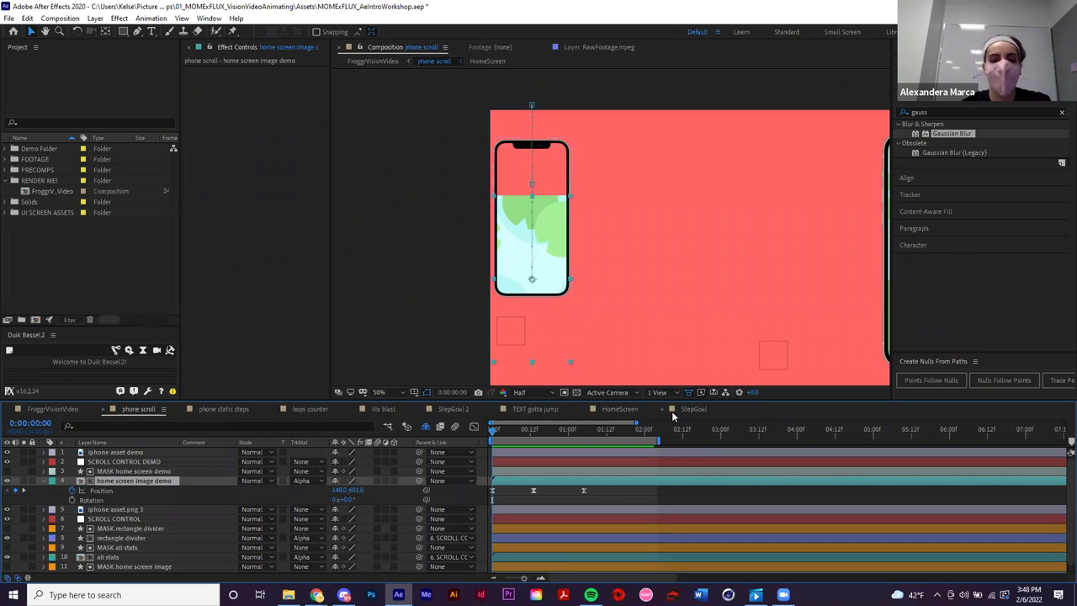
{"action": "left_click", "coordinate": [318, 483]}
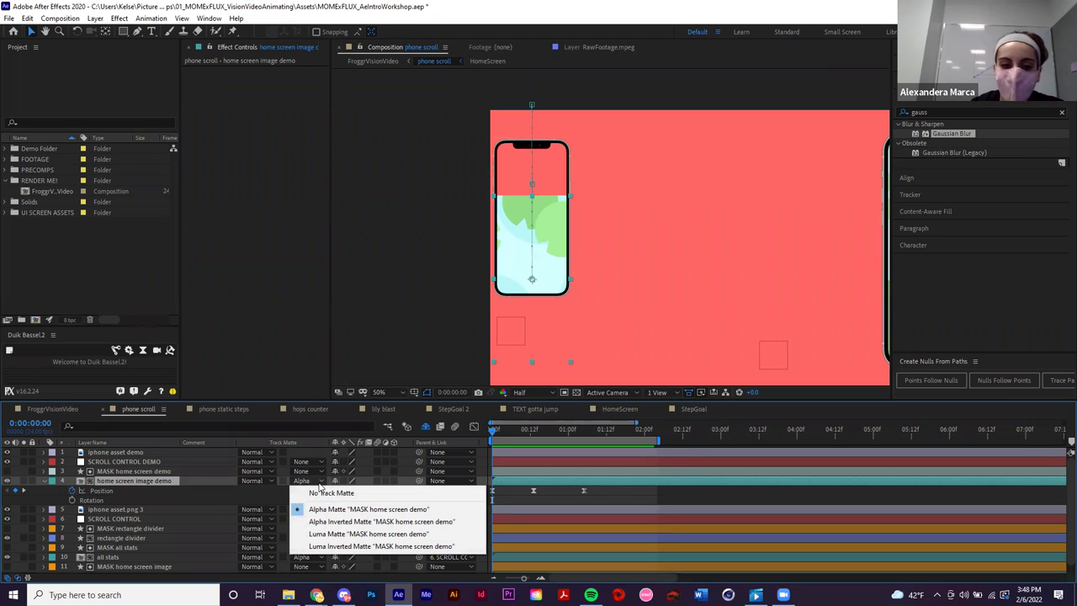
- Dismiss the Track Matte menu unchanged, expand the PRECOMPS folder, and switch to FroggiVisionVideo
{"action": "left_click", "coordinate": [610, 498]}
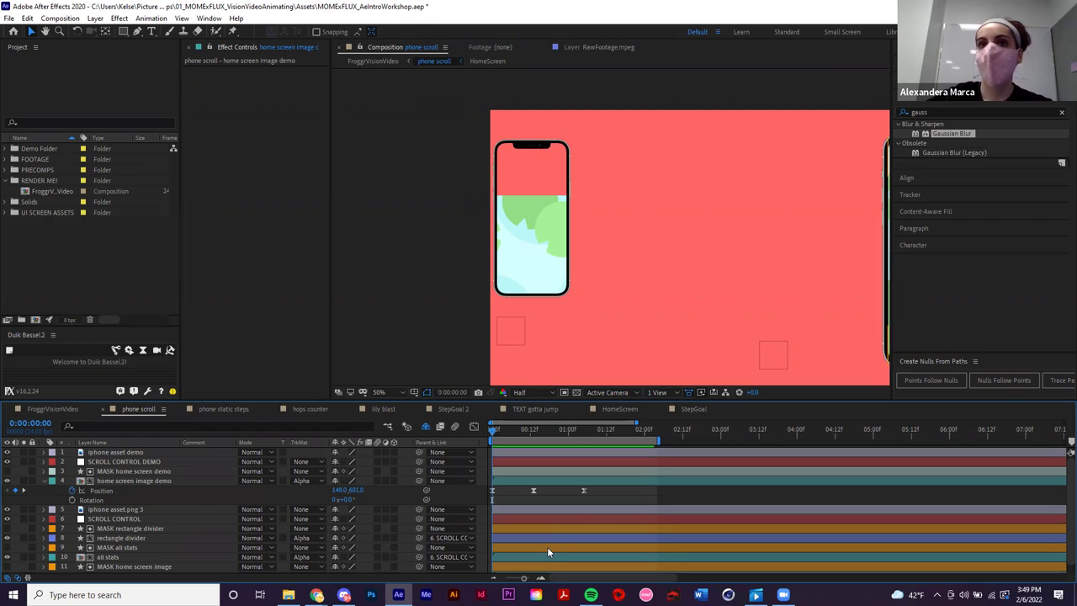
{"action": "left_click", "coordinate": [15, 169]}
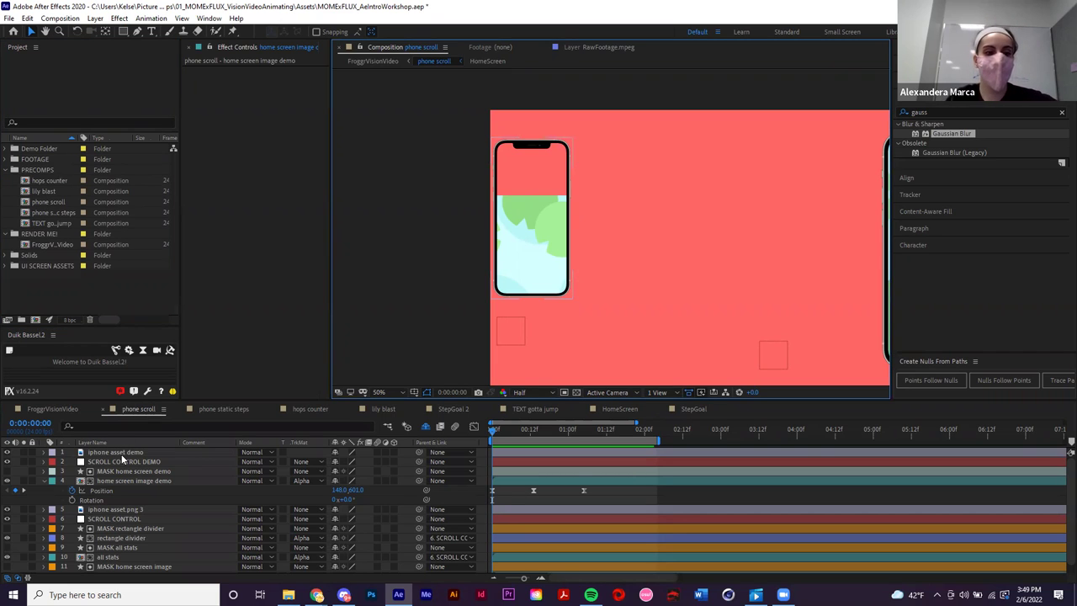
{"action": "scroll", "coordinate": [111, 483], "scroll_direction": "down", "scroll_amount": 1}
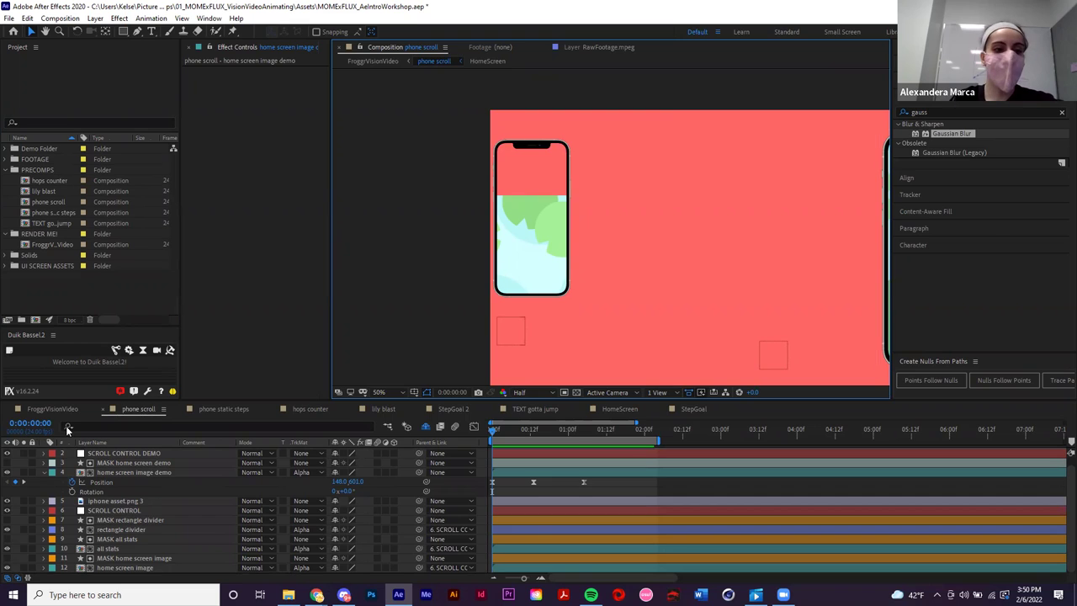
{"action": "left_click", "coordinate": [52, 409]}
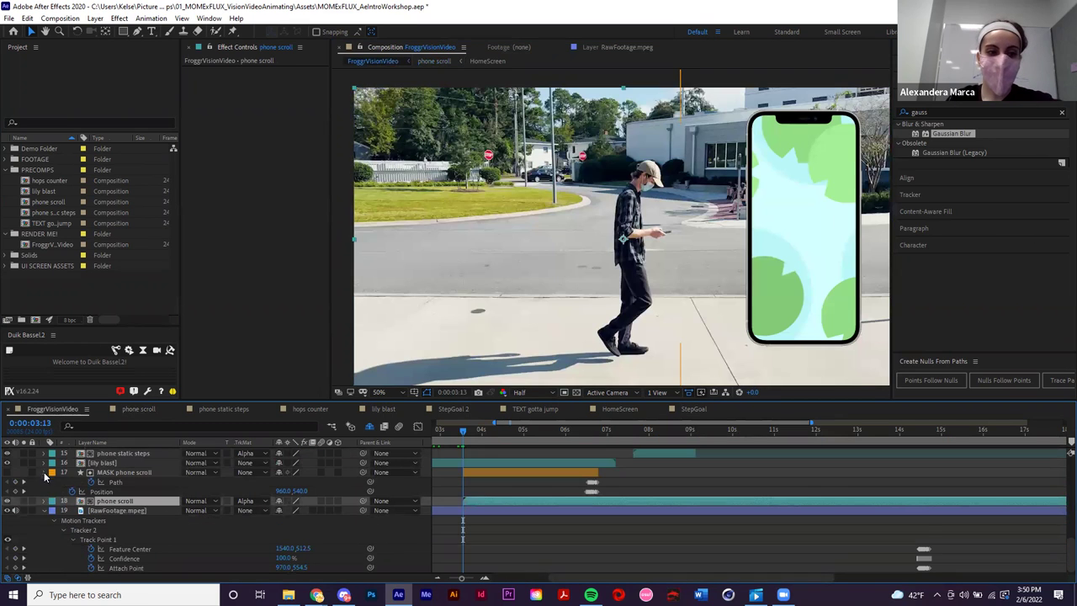
- Collapse the expanded mask, motion tracker and StepGoal property groups in the timeline
{"action": "left_click", "coordinate": [44, 472]}
{"action": "left_click", "coordinate": [45, 511]}
{"action": "left_click", "coordinate": [54, 472]}
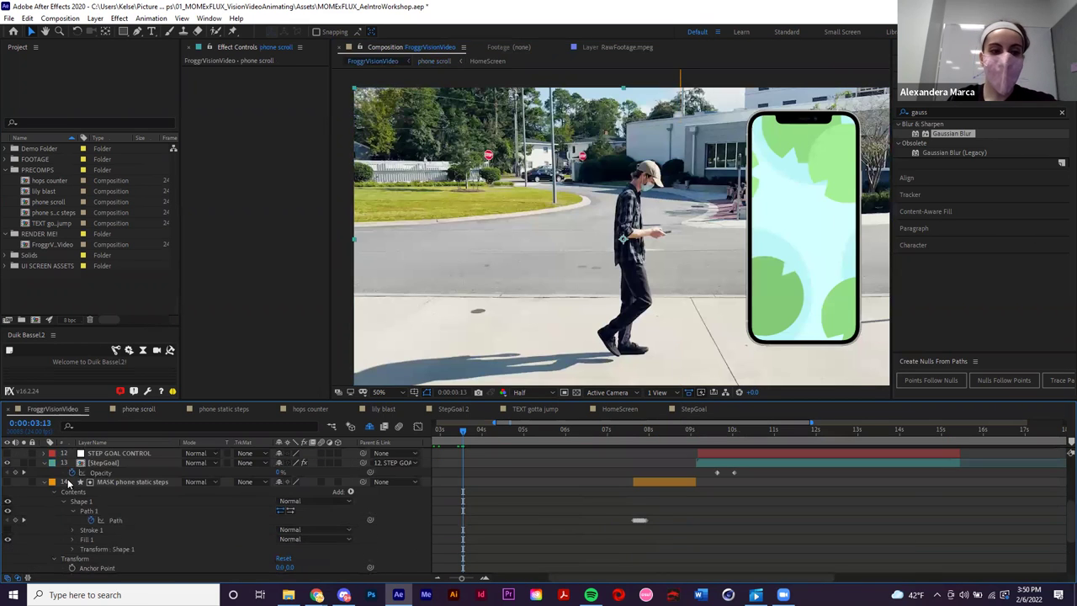
{"action": "left_click", "coordinate": [46, 481]}
{"action": "left_click", "coordinate": [45, 502]}
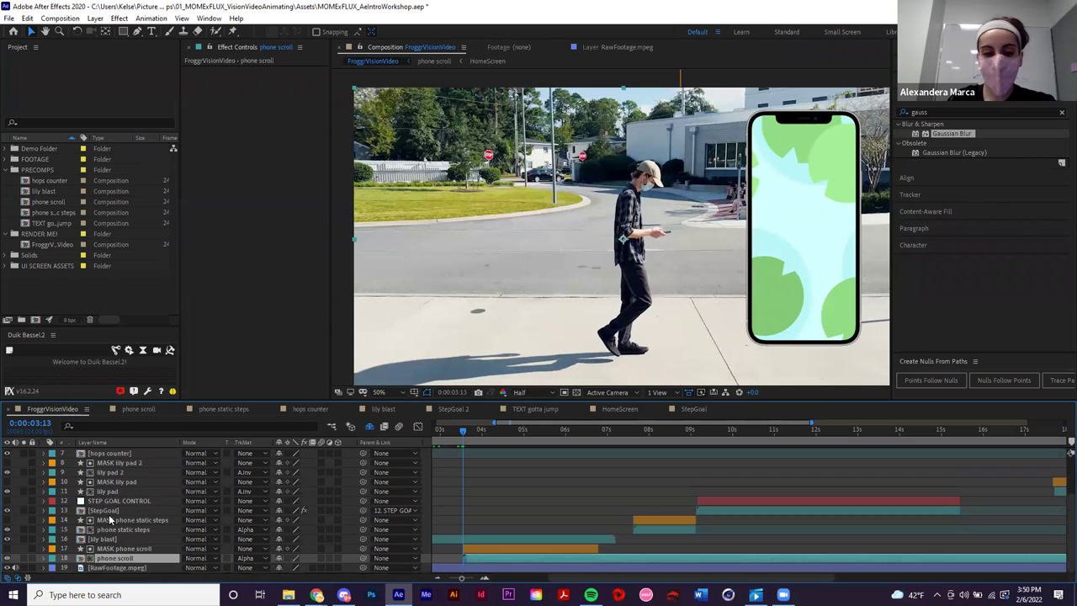
- Select the STEP GOAL CONTROL layer, then the RawFootage.mpeg layer
{"action": "left_click", "coordinate": [116, 501]}
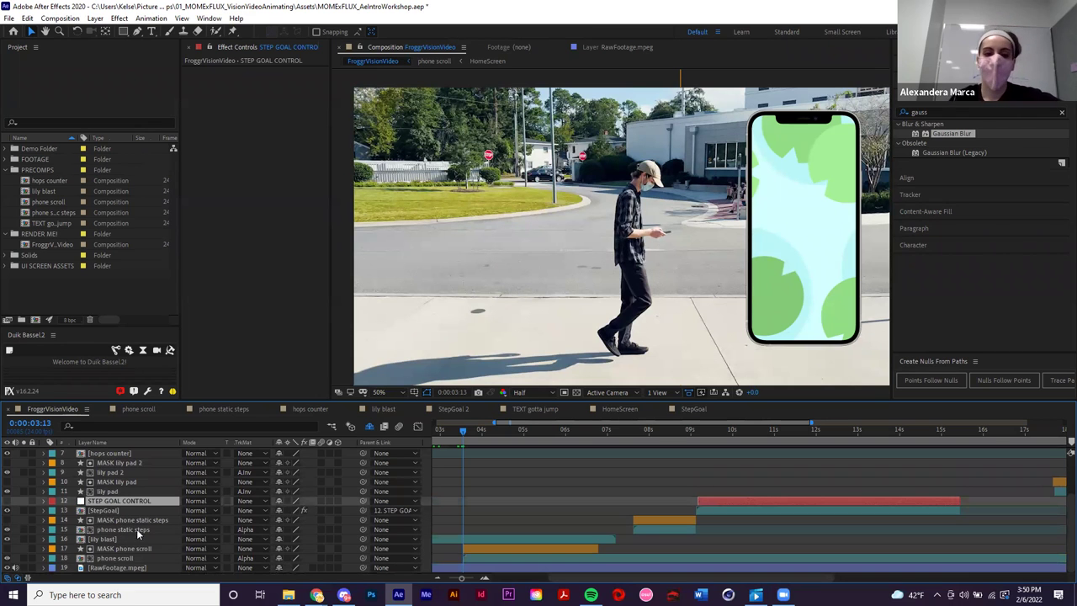
{"action": "left_click", "coordinate": [133, 567]}
{"action": "scroll", "coordinate": [133, 567], "scroll_direction": "up", "scroll_amount": 3}
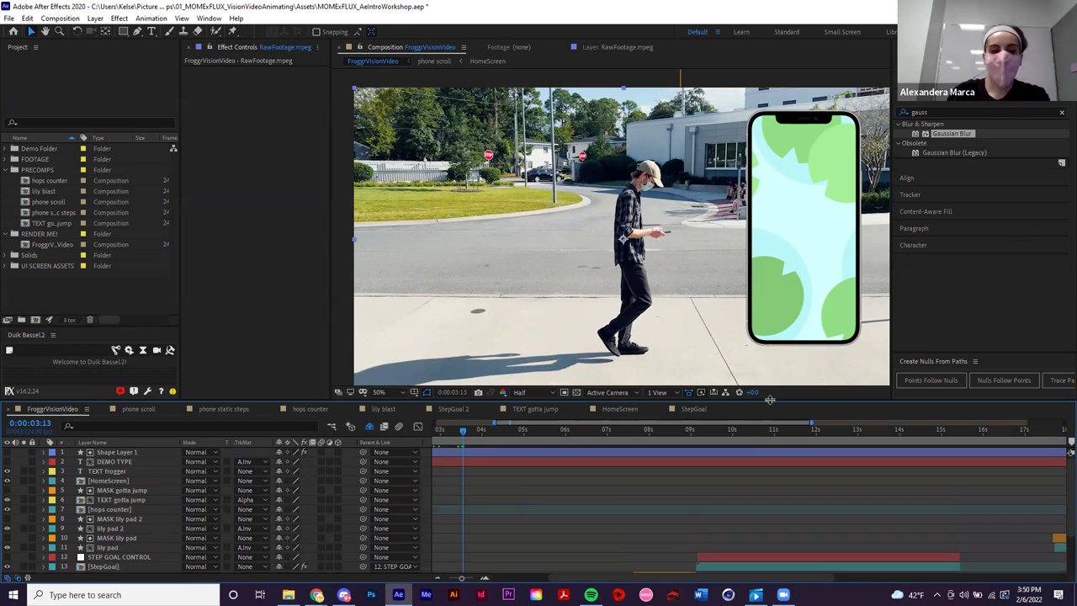
- Make the DEMO TYPE layer visible and preview the comp from the start
{"action": "scroll", "coordinate": [515, 480], "scroll_direction": "down", "scroll_amount": 3}
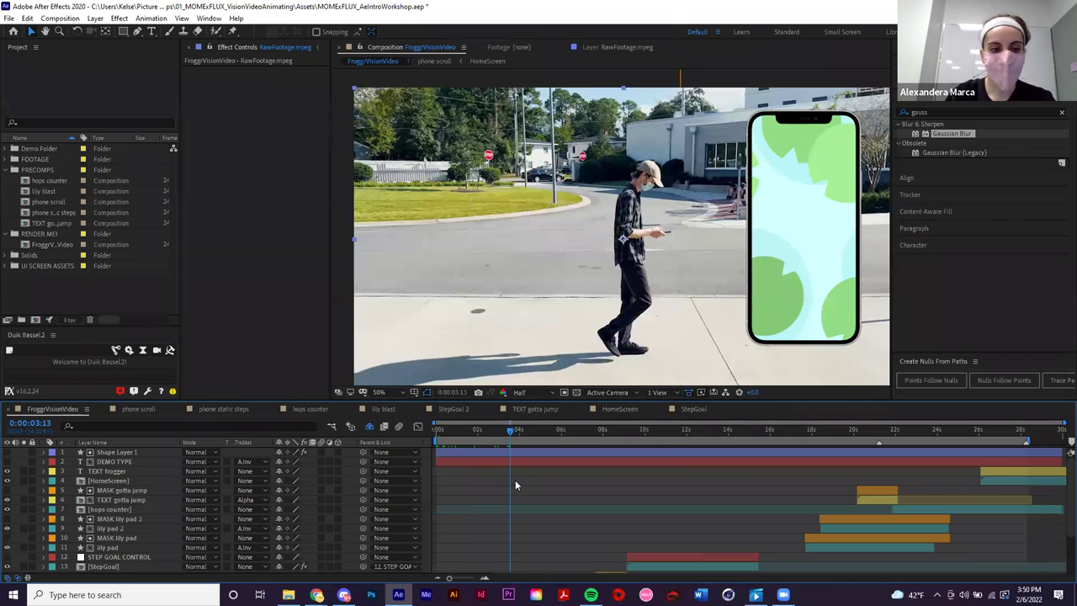
{"action": "left_click", "coordinate": [8, 462]}
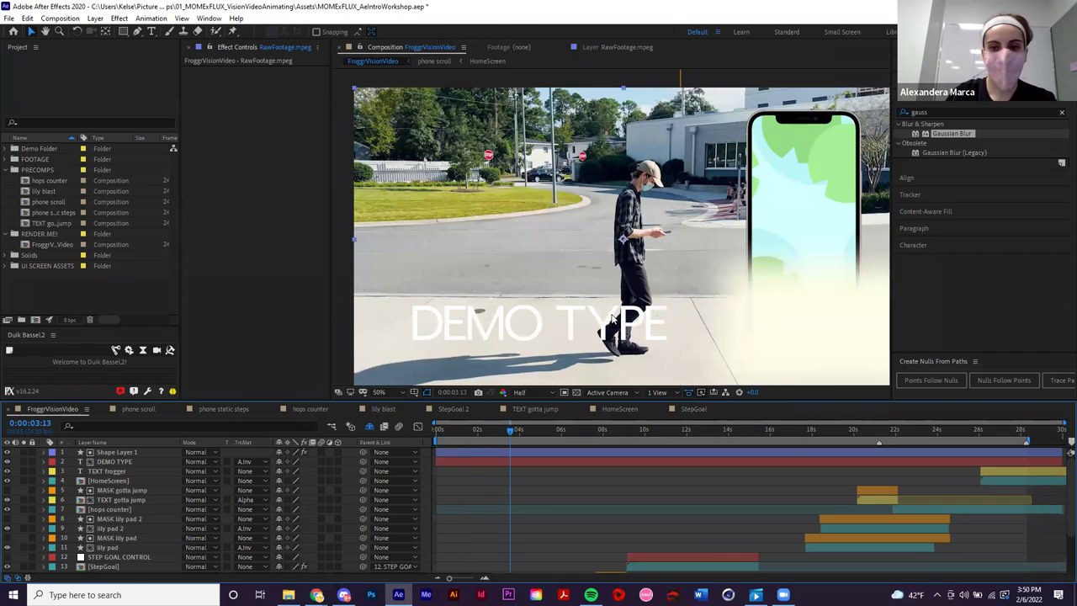
{"action": "left_click_drag", "start_coordinate": [510, 430], "coordinate": [426, 439]}
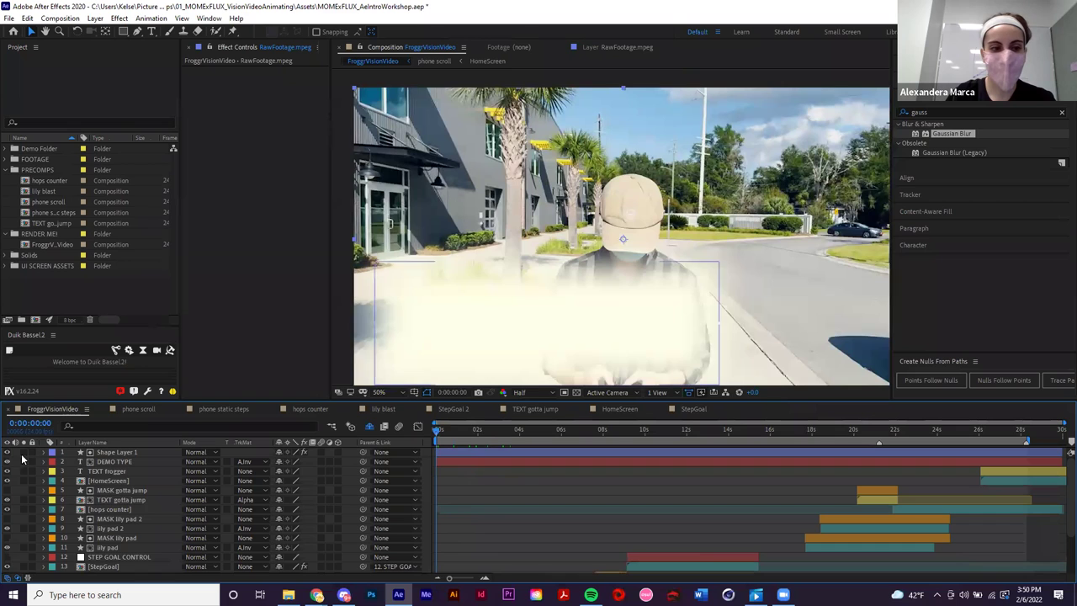
{"action": "key", "text": "space"}
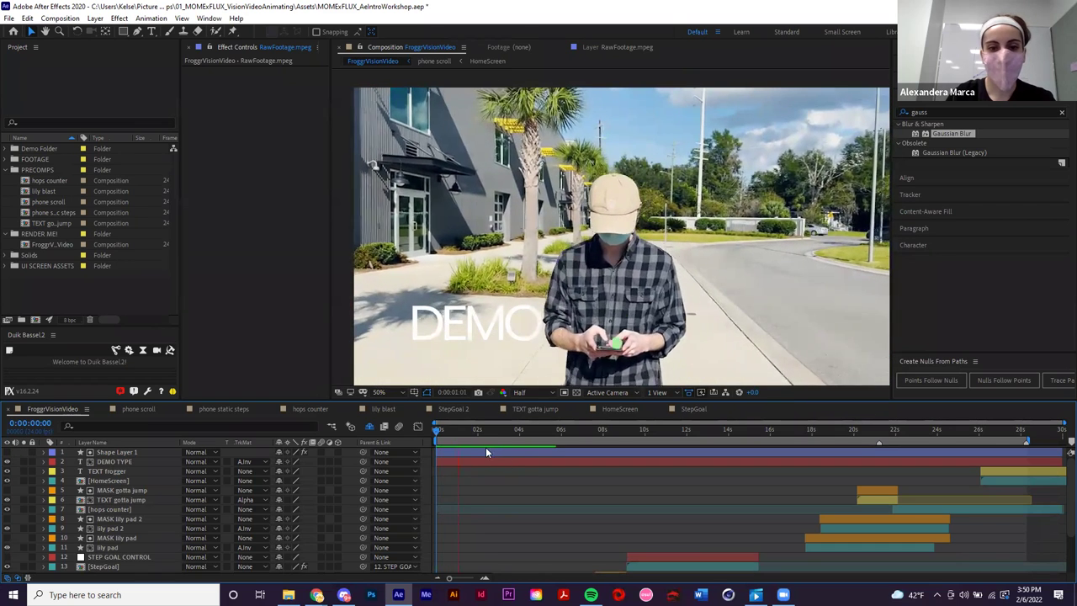
- Select the DEMO TYPE and Shape Layer 1 layers together
{"action": "scroll", "coordinate": [563, 498], "scroll_direction": "down", "scroll_amount": 3}
{"action": "scroll", "coordinate": [516, 521], "scroll_direction": "up", "scroll_amount": 3}
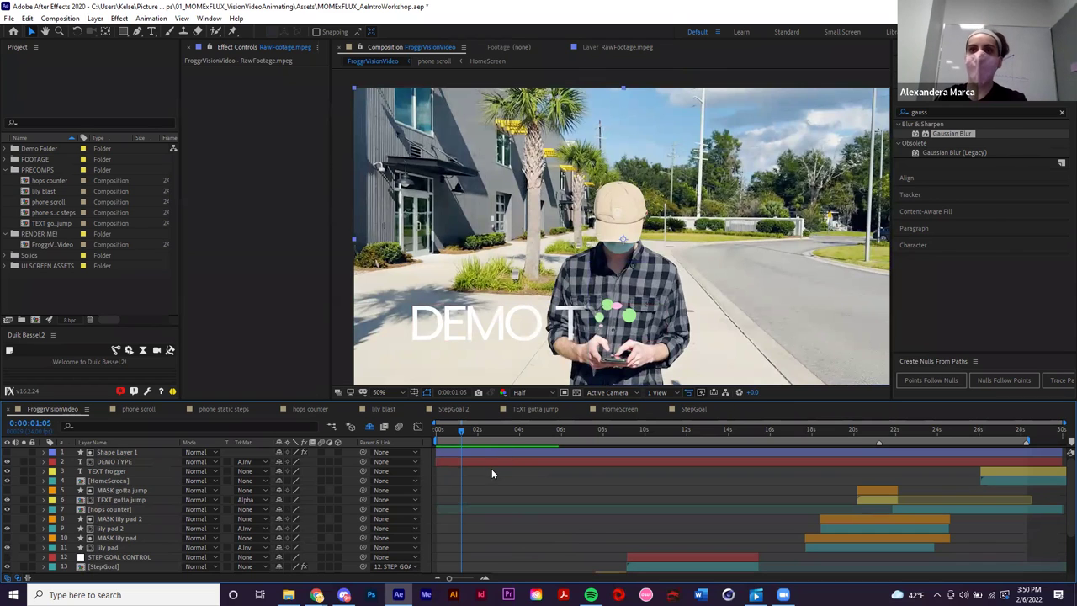
{"action": "left_click_drag", "start_coordinate": [492, 472], "coordinate": [456, 450]}
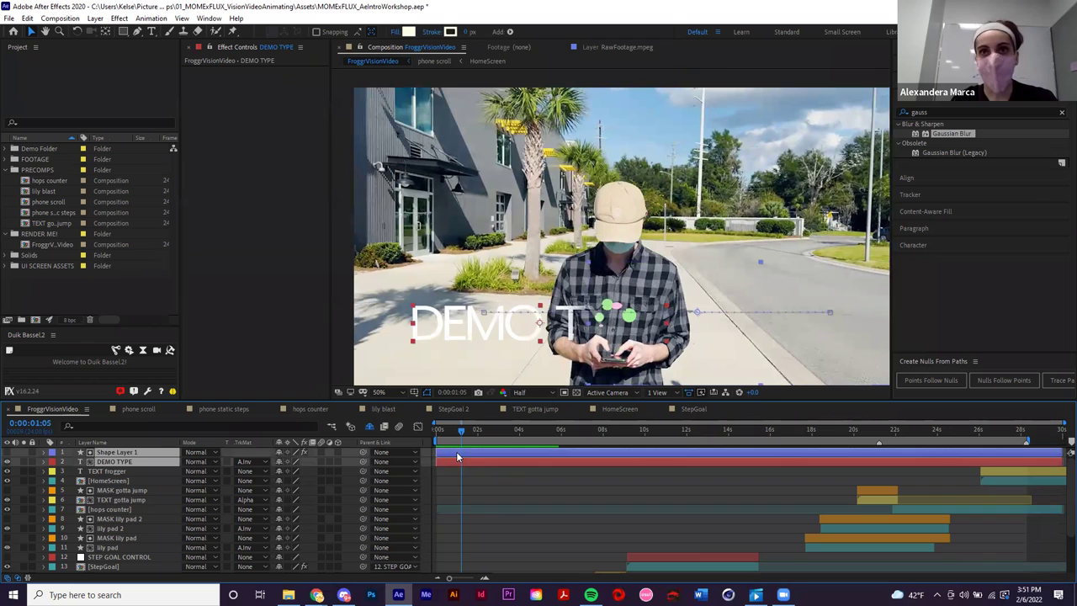
- Pre-compose the selected DEMO TYPE and Shape Layer 1 into a precomp named 'DEMO TYPE'
{"action": "right_click", "coordinate": [457, 456]}
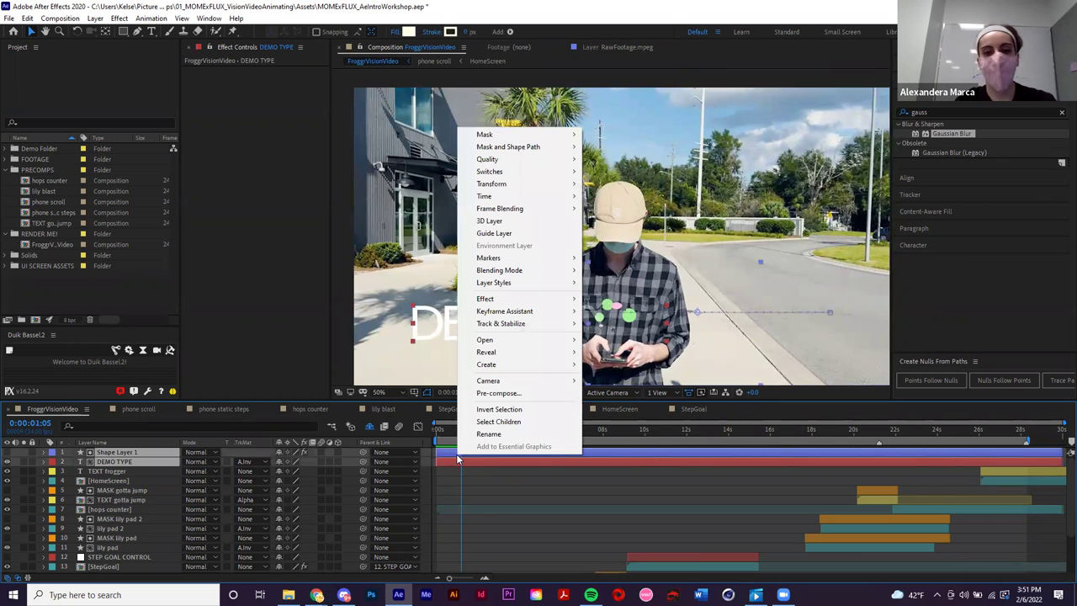
{"action": "left_click", "coordinate": [498, 394]}
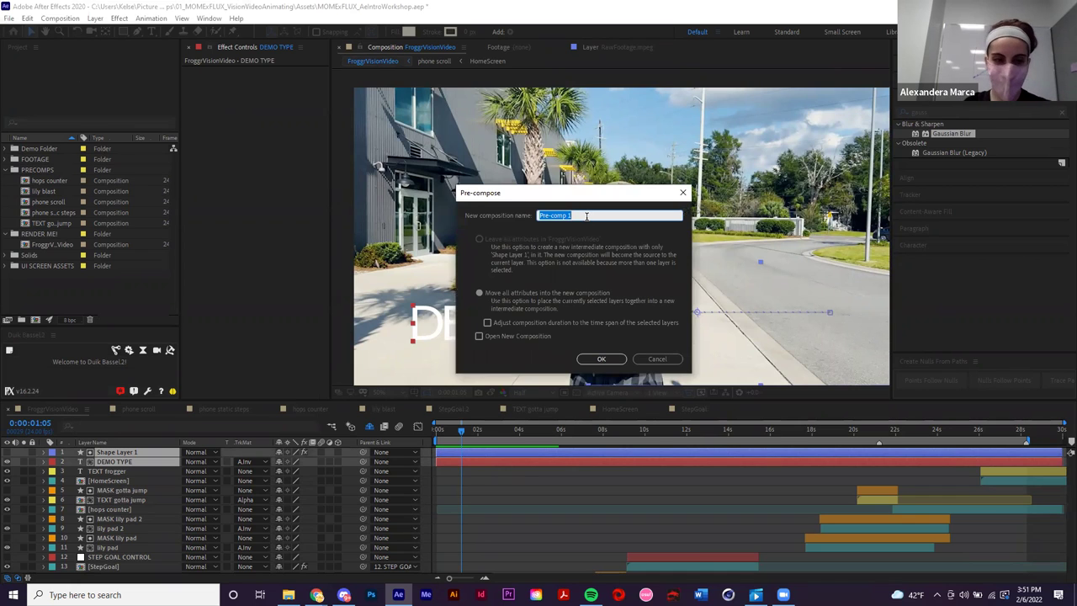
{"action": "type", "text": "DEMO TYPE"}
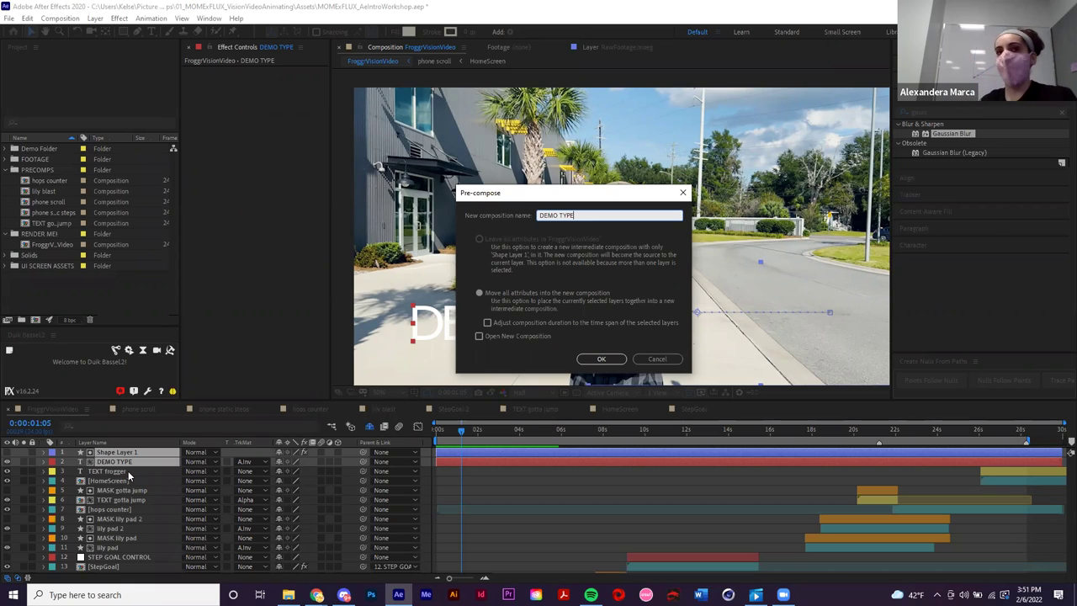
{"action": "left_click", "coordinate": [601, 360]}
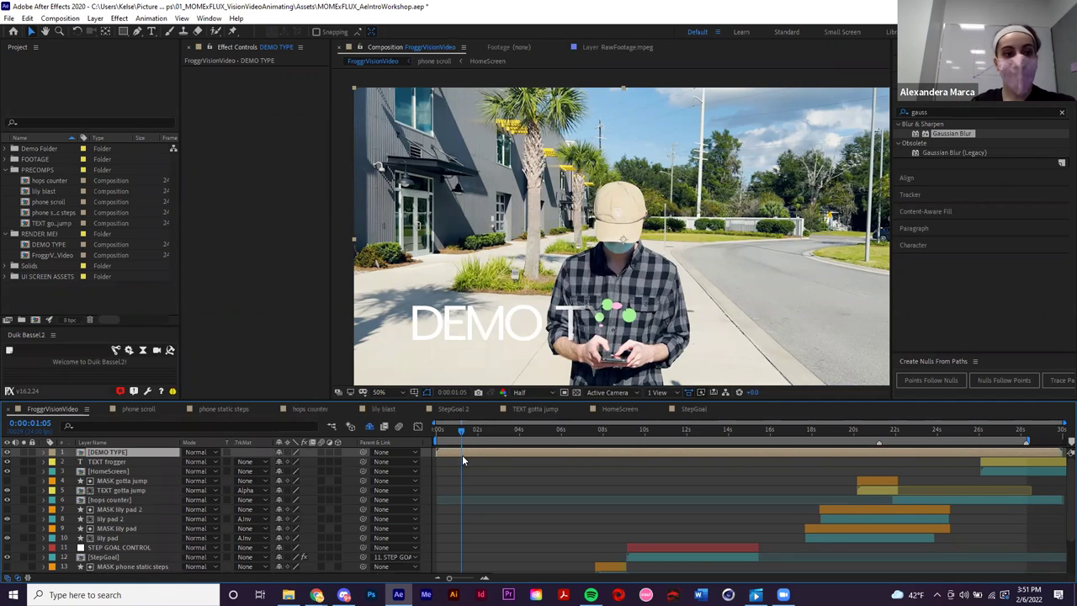
- Open the DEMO TYPE precomp, reveal Position on both layers, and go to 0:00:01:23
{"action": "double_click", "coordinate": [461, 452]}
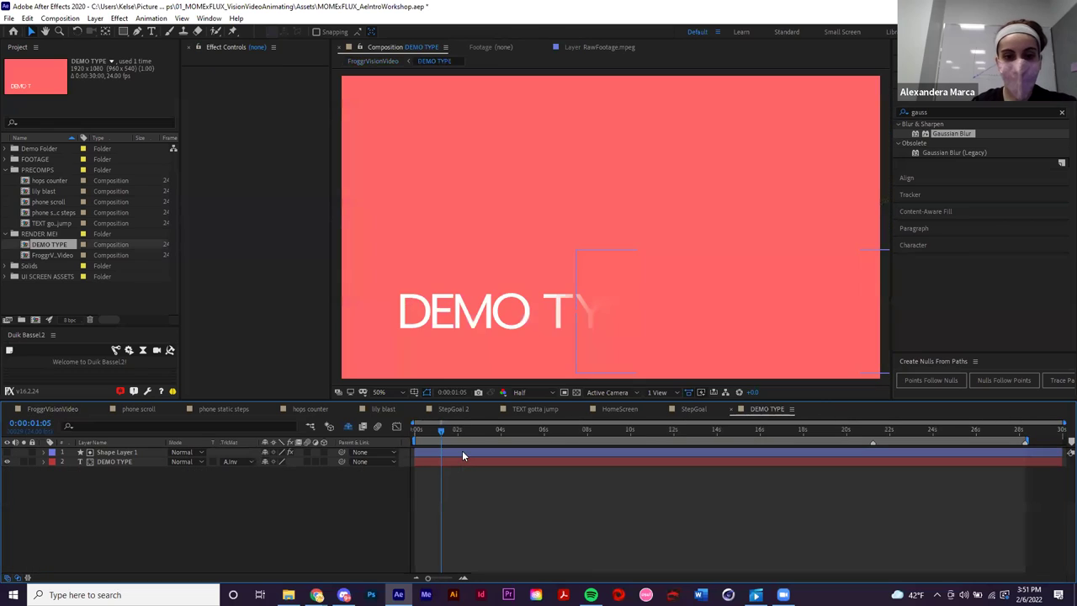
{"action": "mouse_move", "coordinate": [444, 432]}
{"action": "left_mouse_down"}
{"action": "mouse_move", "coordinate": [416, 435]}
{"action": "mouse_move", "coordinate": [505, 438]}
{"action": "mouse_move", "coordinate": [416, 439]}
{"action": "mouse_move", "coordinate": [498, 447]}
{"action": "mouse_move", "coordinate": [471, 460]}
{"action": "mouse_move", "coordinate": [468, 446]}
{"action": "left_mouse_up"}
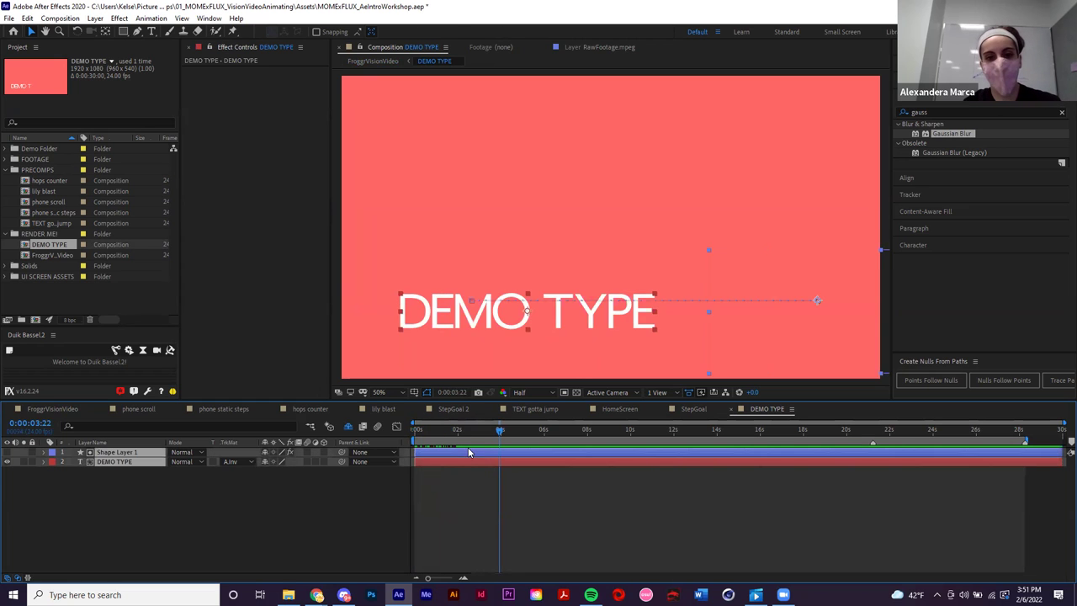
{"action": "scroll", "coordinate": [528, 261], "scroll_direction": "down", "scroll_amount": 2}
{"action": "key", "text": "p"}
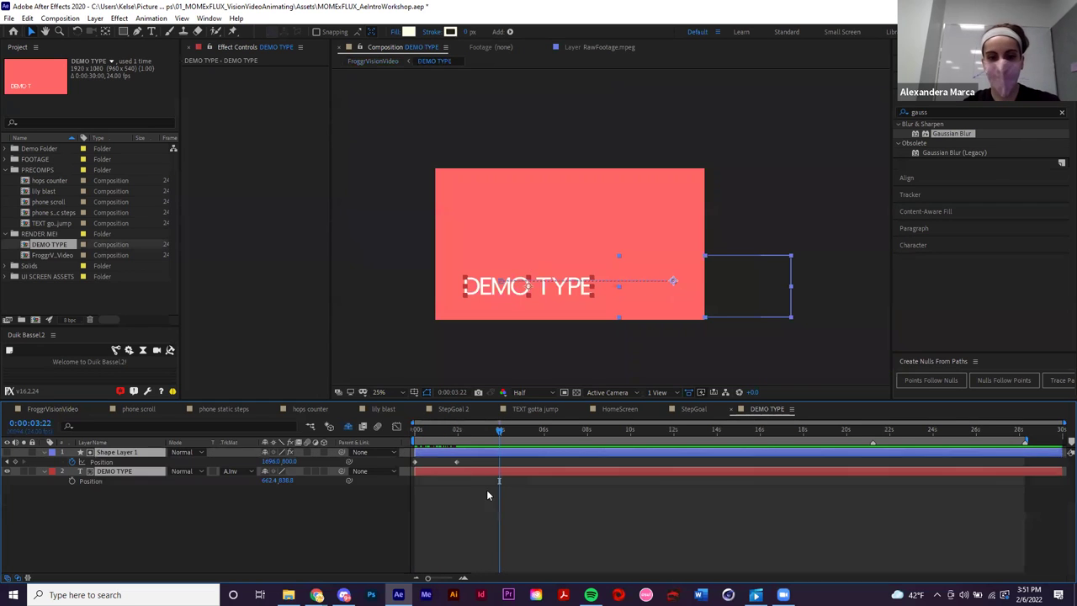
{"action": "left_click", "coordinate": [486, 489]}
{"action": "left_click", "coordinate": [456, 435]}
{"action": "left_click_drag", "start_coordinate": [456, 436], "coordinate": [409, 477]}
- Move the text and its shape up and right, then return to the main comp
{"action": "scroll", "coordinate": [575, 254], "scroll_direction": "up", "scroll_amount": 2}
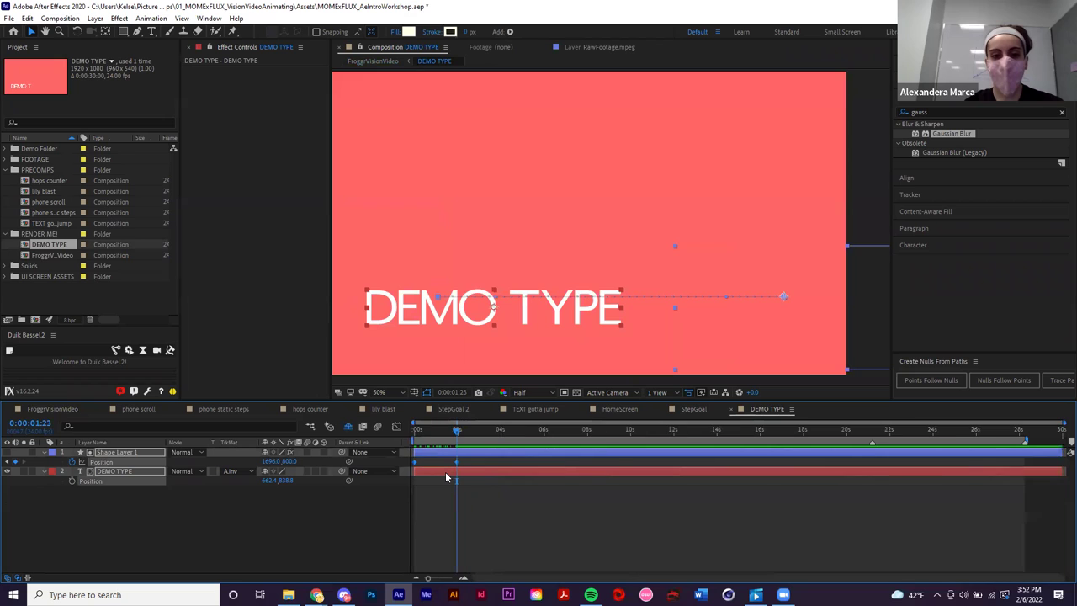
{"action": "scroll", "coordinate": [486, 353], "scroll_direction": "down", "scroll_amount": 2}
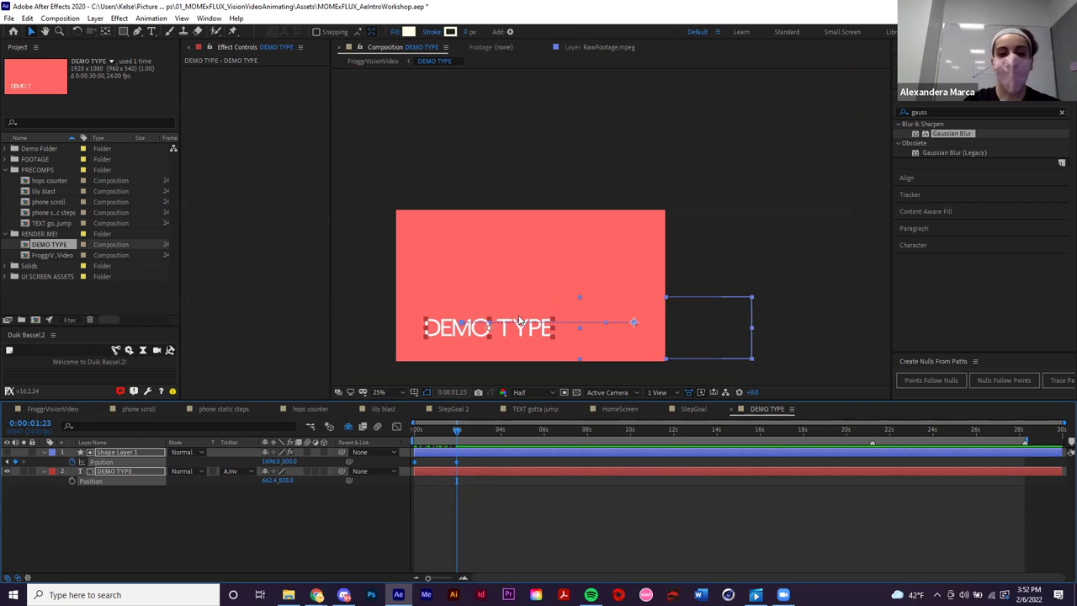
{"action": "left_click_drag", "start_coordinate": [512, 337], "coordinate": [551, 286]}
{"action": "left_click", "coordinate": [587, 539]}
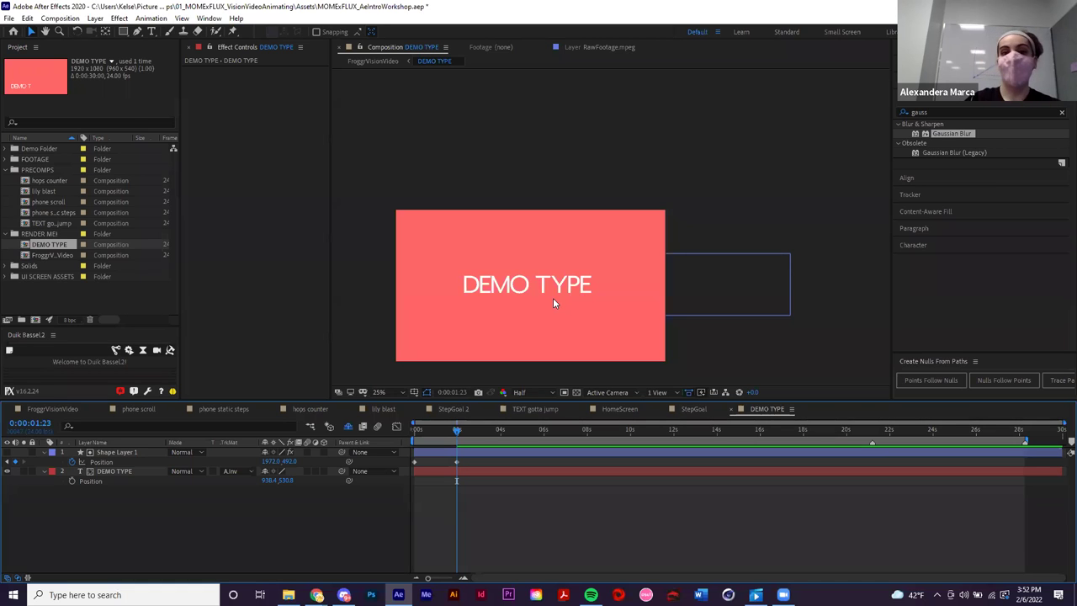
{"action": "left_click", "coordinate": [68, 410]}
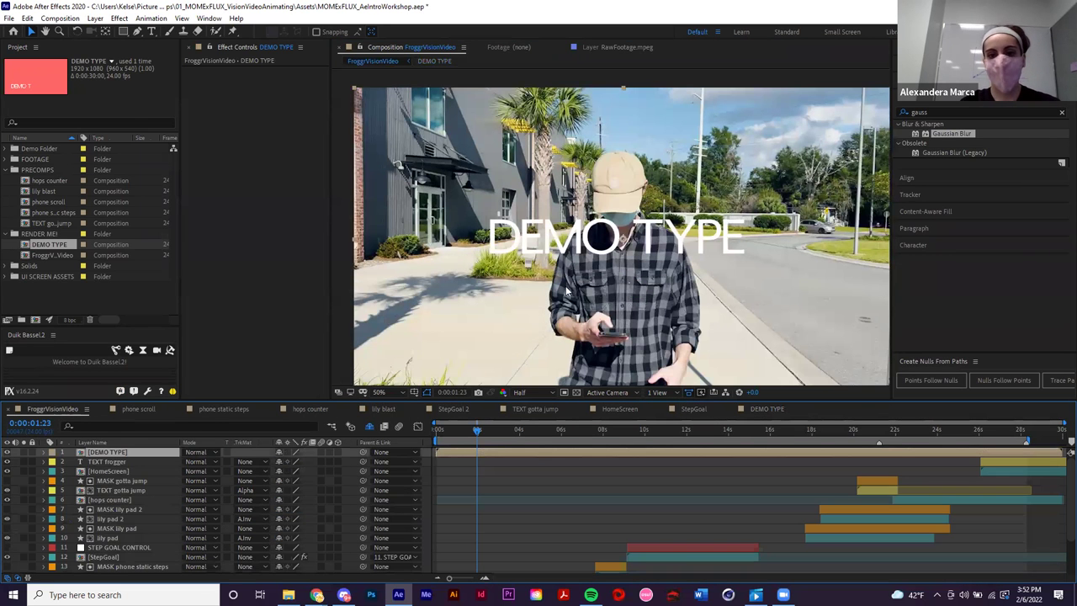
- Move the DEMO TYPE text down and left in the frame and preview from the start
{"action": "left_click_drag", "start_coordinate": [514, 281], "coordinate": [413, 363]}
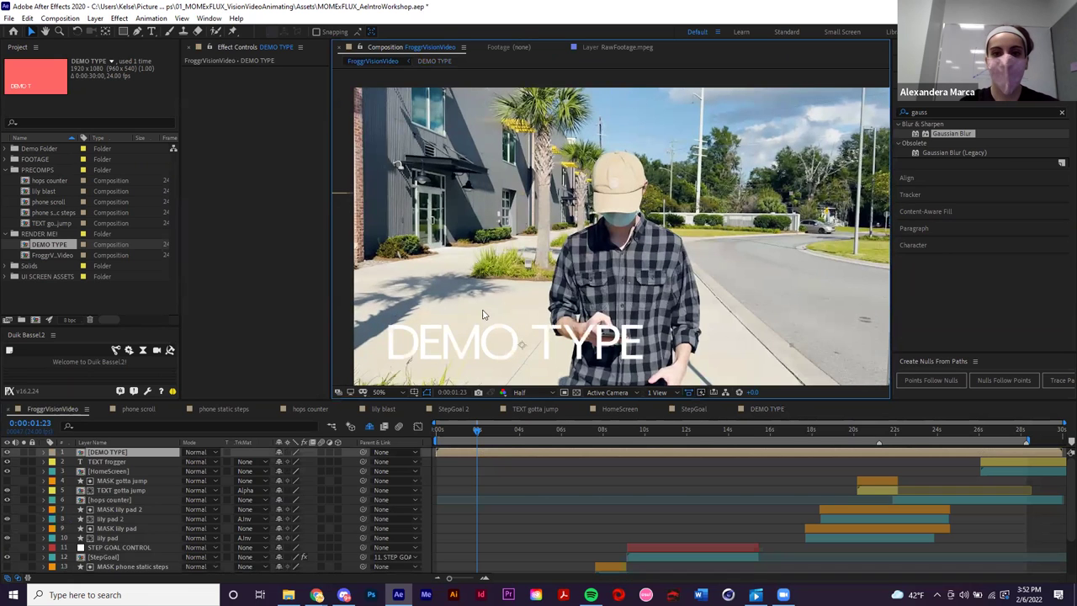
{"action": "left_click_drag", "start_coordinate": [577, 253], "coordinate": [547, 242]}
{"action": "scroll", "coordinate": [493, 321], "scroll_direction": "down", "scroll_amount": 2}
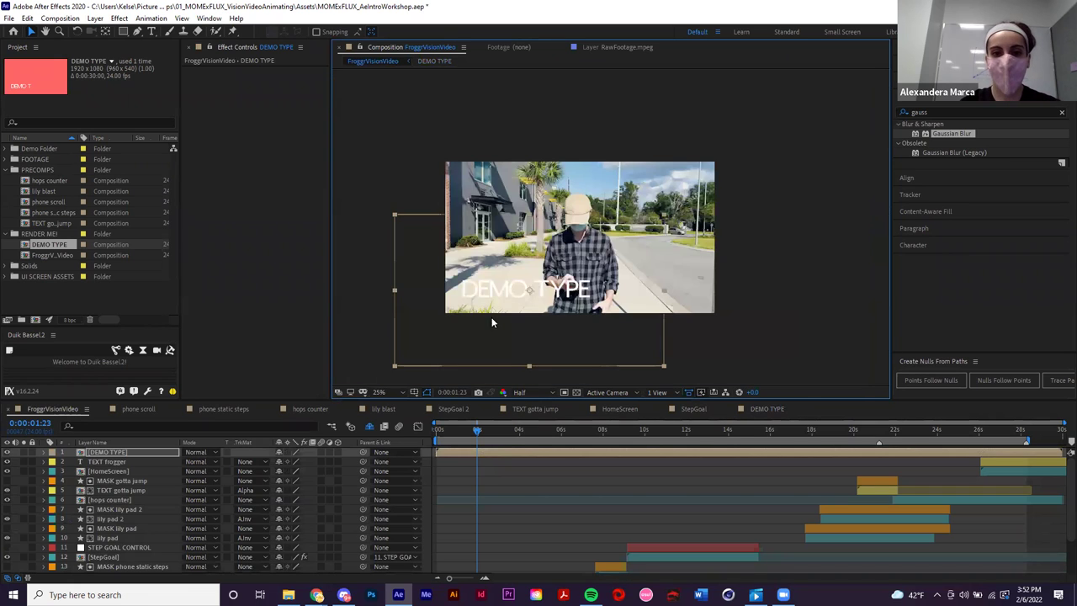
{"action": "left_click_drag", "start_coordinate": [486, 301], "coordinate": [479, 314]}
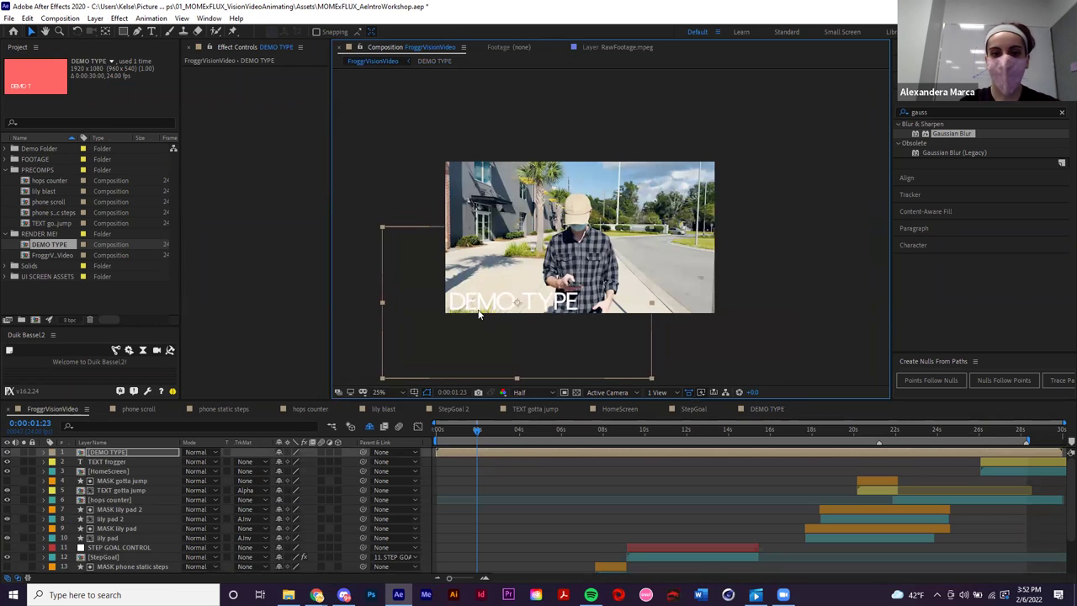
{"action": "left_click_drag", "start_coordinate": [480, 432], "coordinate": [437, 433]}
{"action": "left_click", "coordinate": [517, 493]}
{"action": "key", "text": "space"}
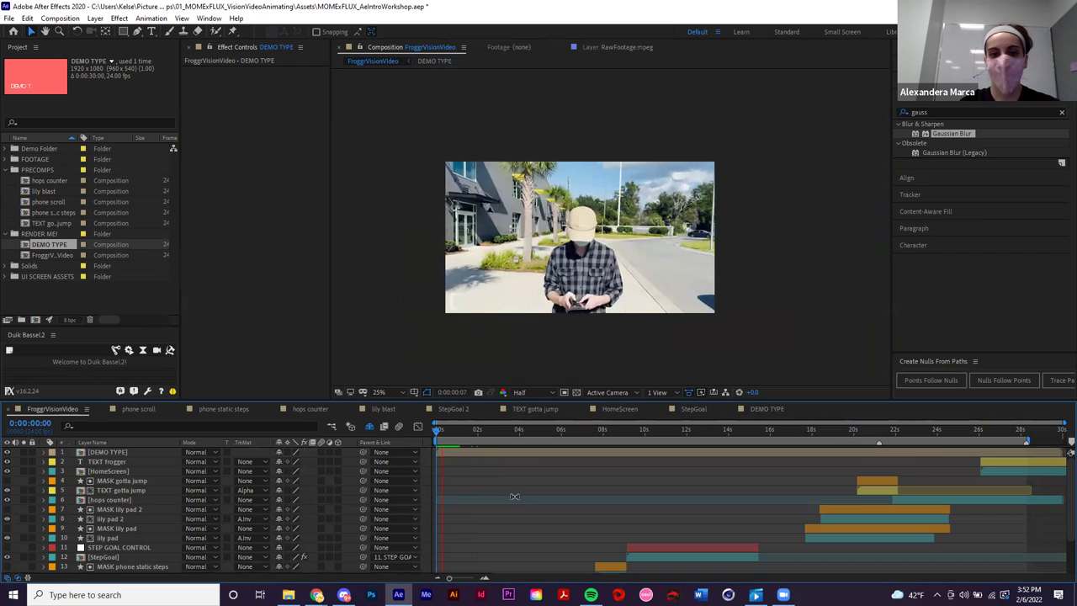
{"action": "left_click", "coordinate": [509, 452]}
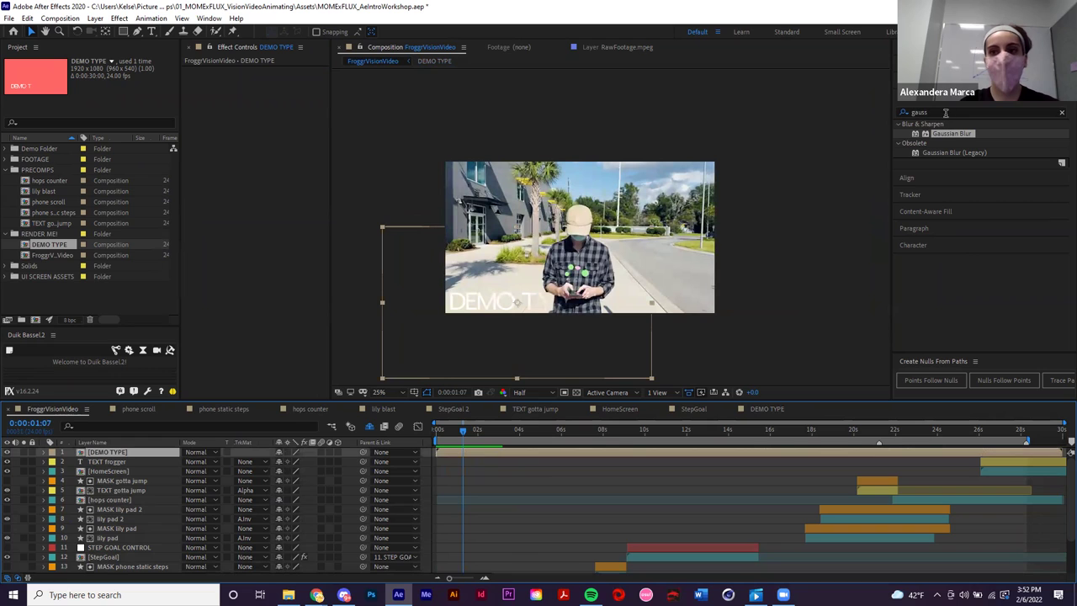
- Try a Gaussian Blur on DEMO TYPE, raise its blurriness, then delete the effect
{"action": "left_click", "coordinate": [904, 113]}
{"action": "left_click_drag", "start_coordinate": [950, 134], "coordinate": [583, 456]}
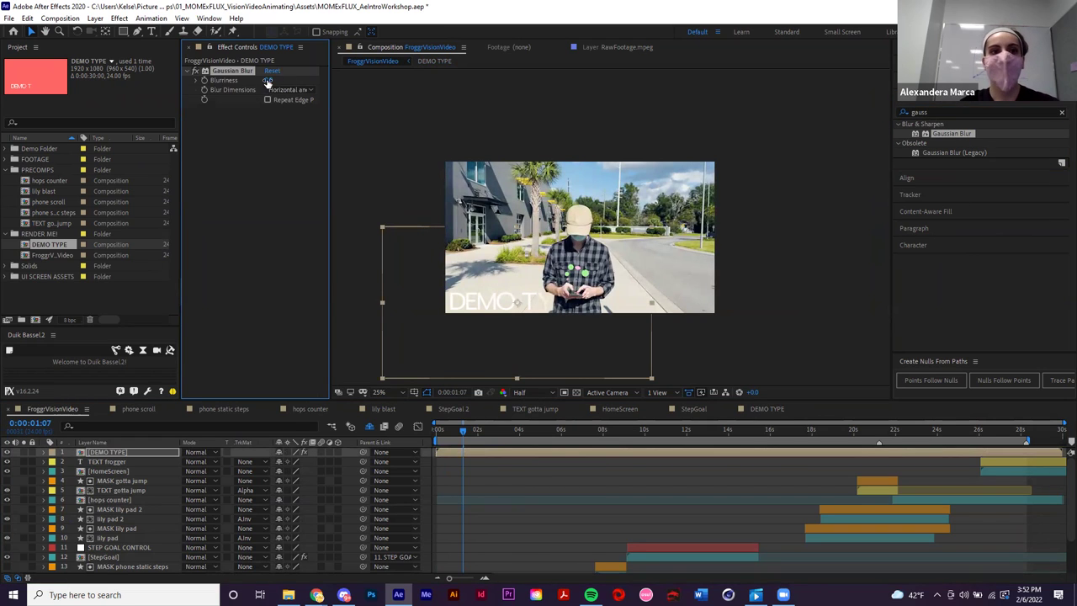
{"action": "left_click_drag", "start_coordinate": [302, 80], "coordinate": [154, 125]}
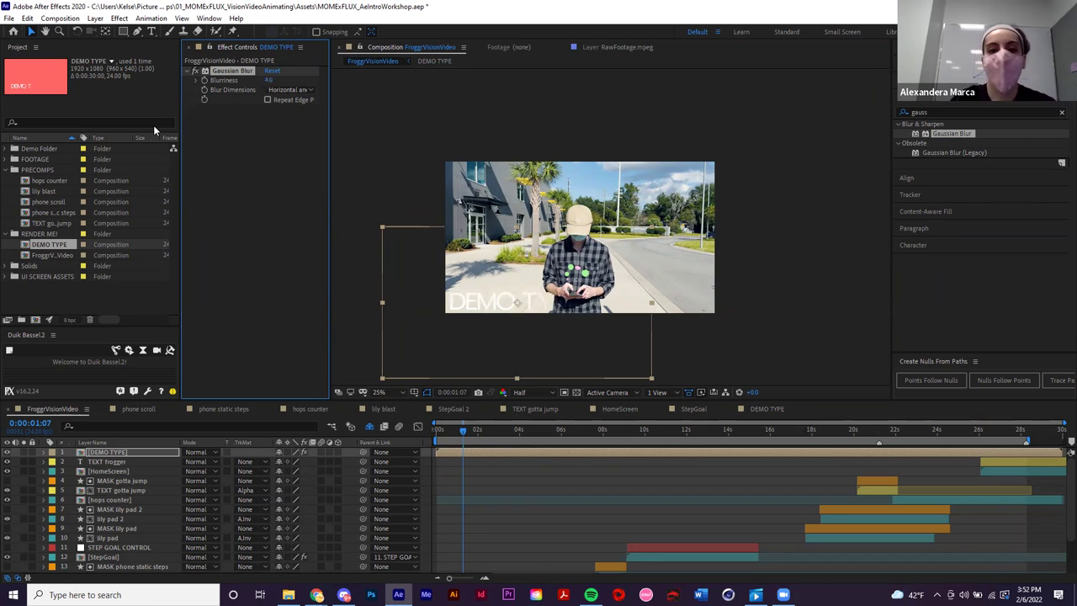
{"action": "left_click", "coordinate": [224, 71]}
{"action": "key", "text": "Delete"}
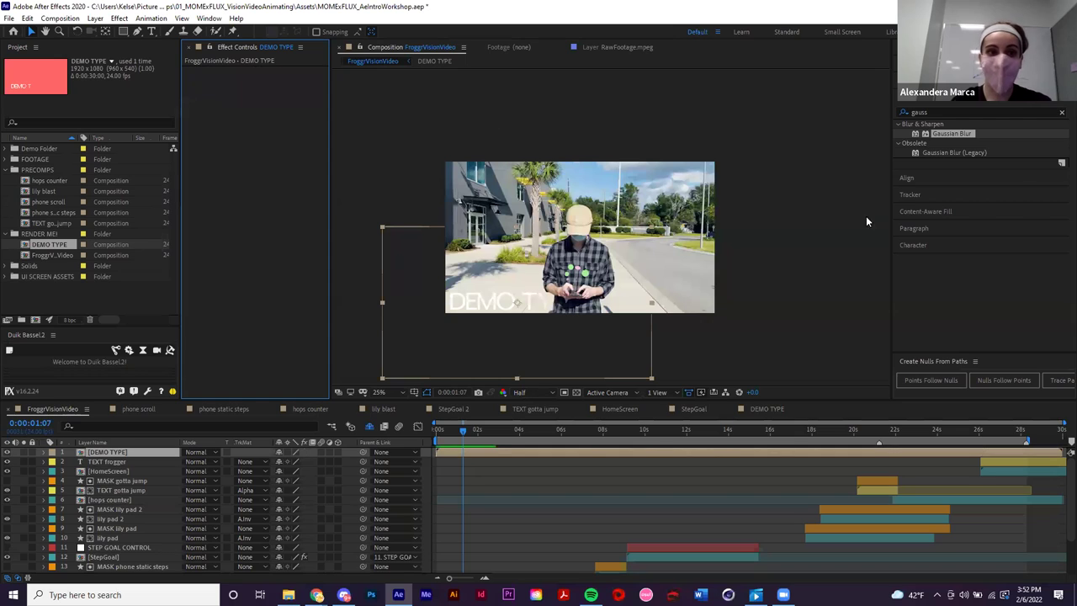
{"action": "left_click", "coordinate": [949, 109]}
- Apply the Wiggle - position preset to DEMO TYPE with Wiggle Amount 30 and preview it
{"action": "type", "text": "wiggle"}
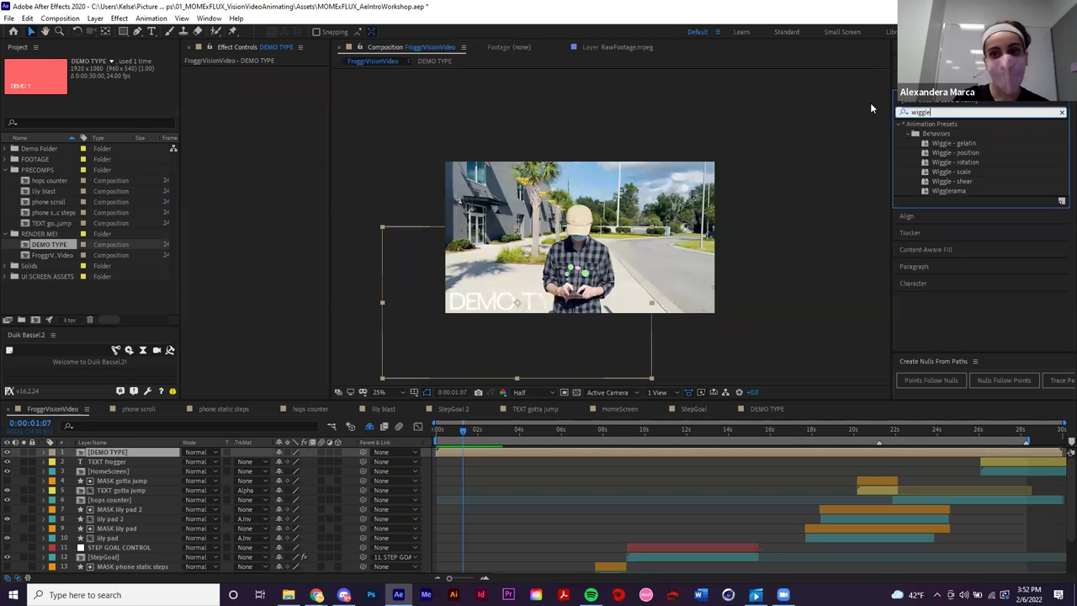
{"action": "left_click_drag", "start_coordinate": [953, 152], "coordinate": [589, 426]}
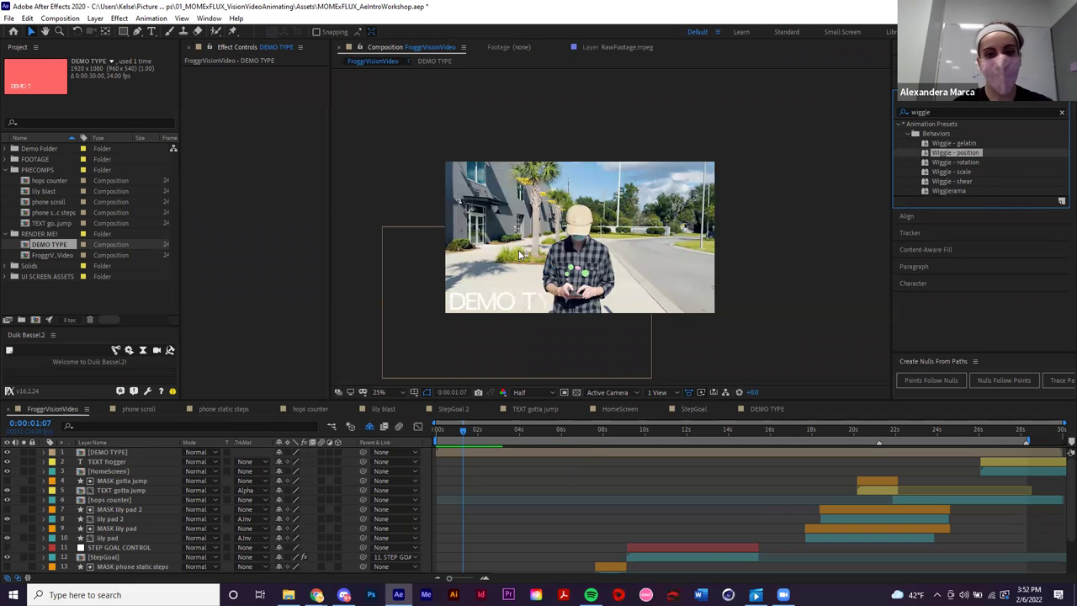
{"action": "left_click_drag", "start_coordinate": [520, 254], "coordinate": [566, 279]}
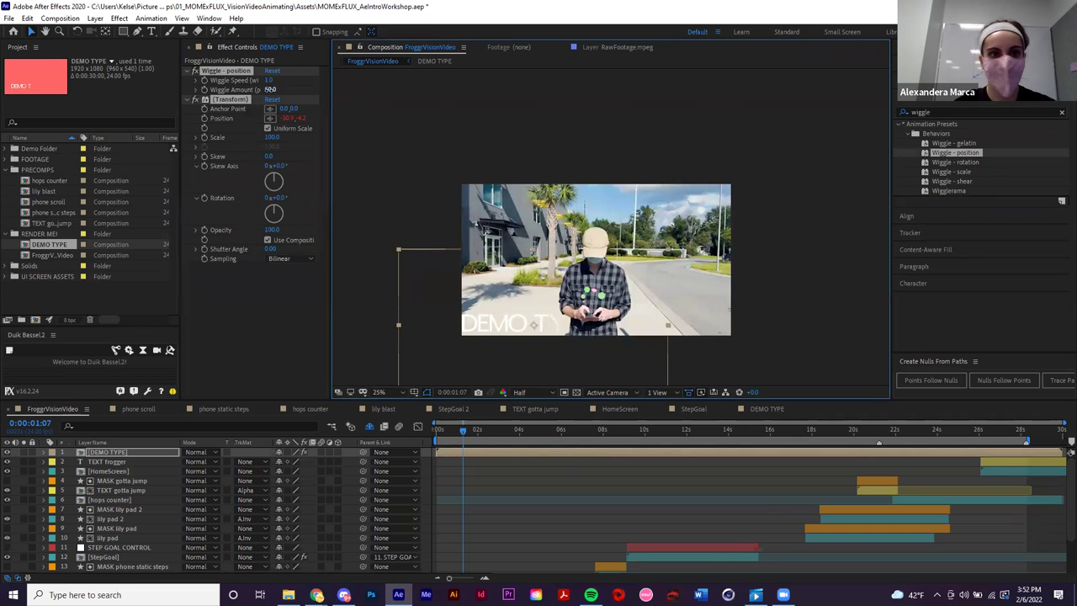
{"action": "type", "text": "30"}
{"action": "key", "text": "Return"}
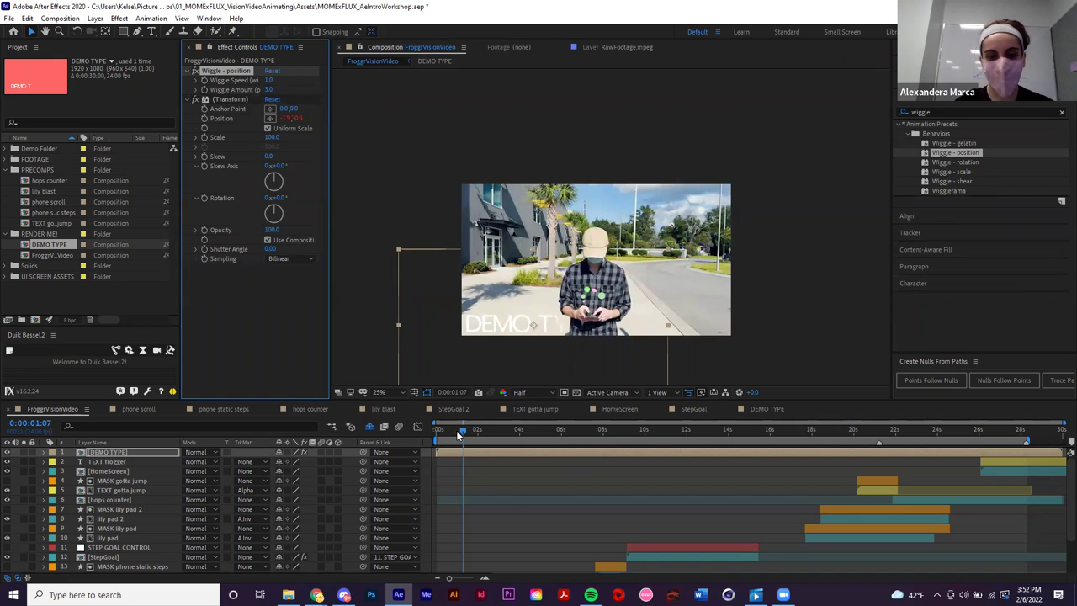
{"action": "key", "text": "space"}
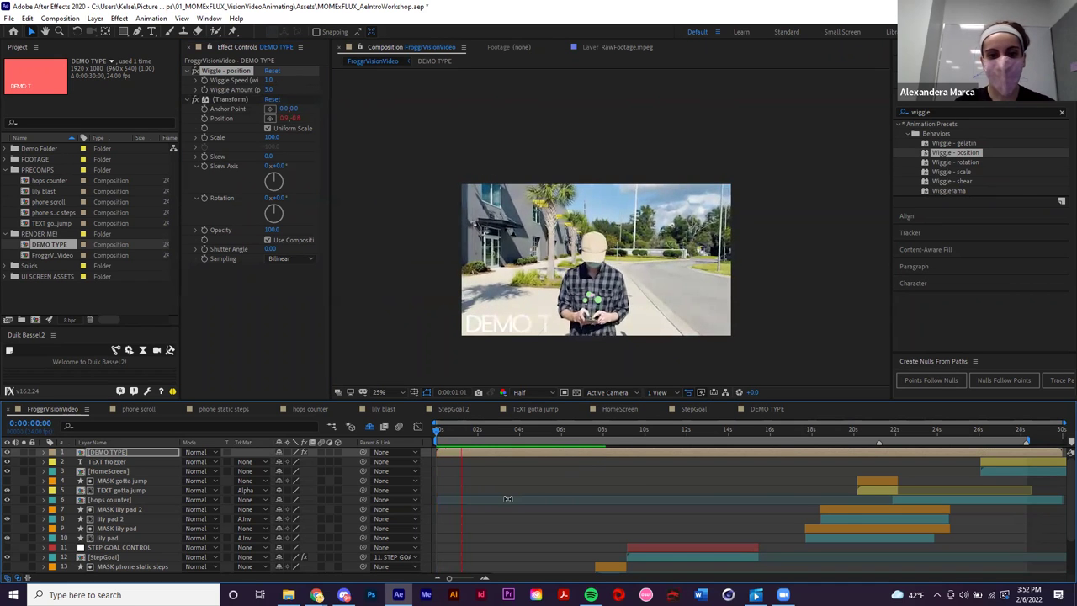
{"action": "scroll", "coordinate": [504, 335], "scroll_direction": "up", "scroll_amount": 2}
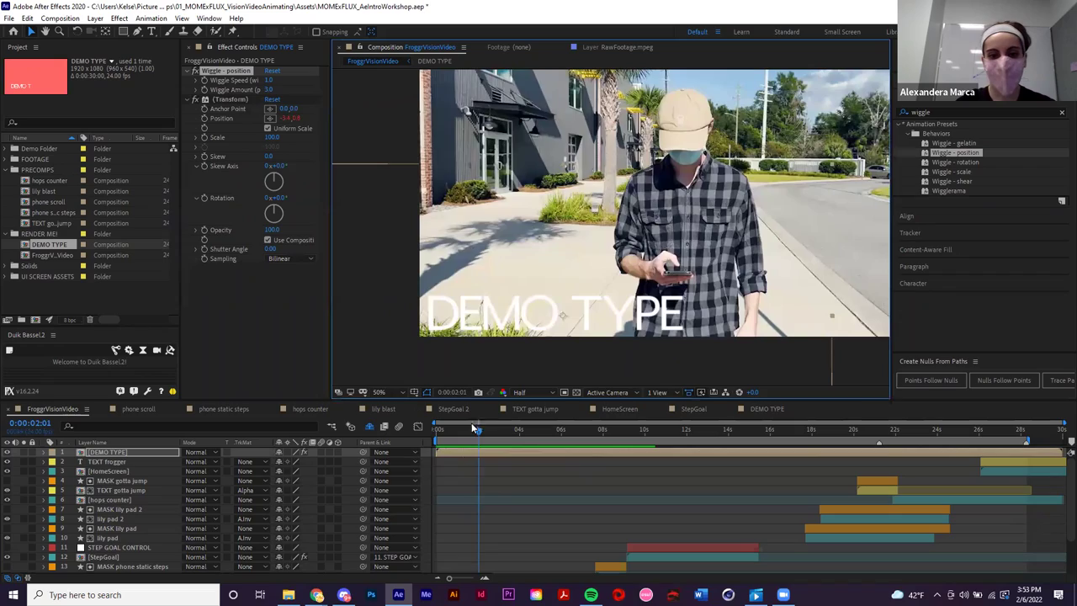
{"action": "key", "text": "space"}
{"action": "key", "text": "space"}
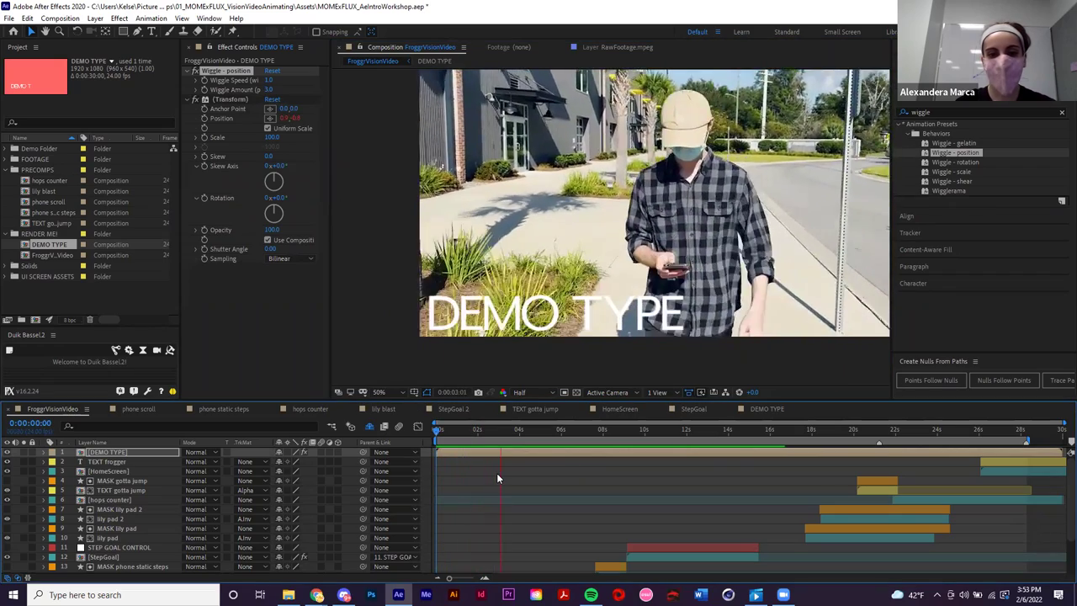
{"action": "key", "text": "space"}
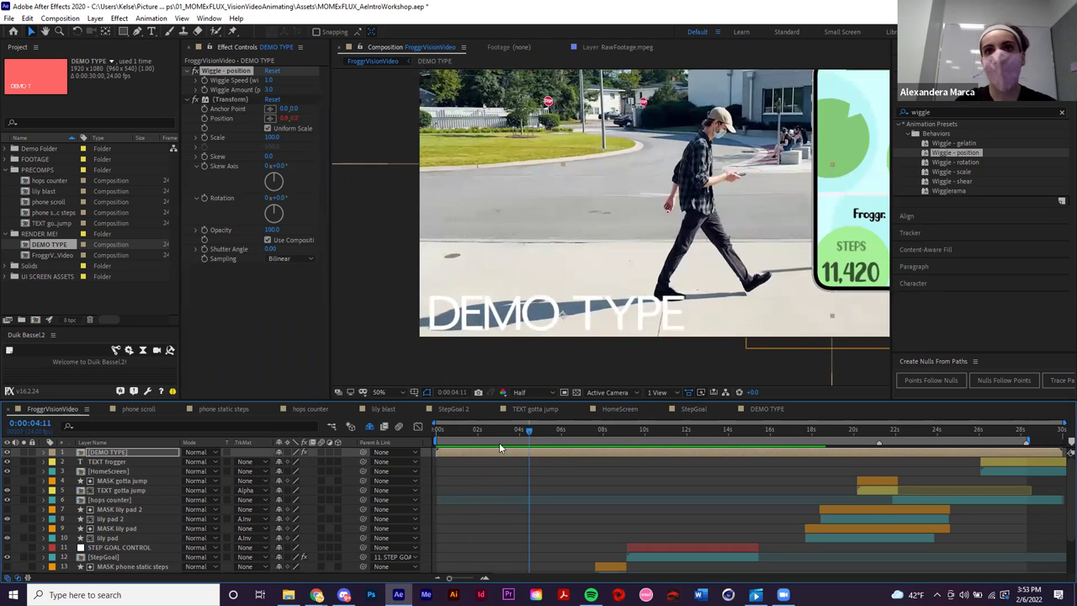
- Lower the Wiggle Amount to 10, replay from the start, and stop at 0:00:01:09
{"action": "left_click", "coordinate": [269, 89]}
{"action": "type", "text": "10"}
{"action": "key", "text": "Return"}
{"action": "key", "text": "Home"}
{"action": "key", "text": "space"}
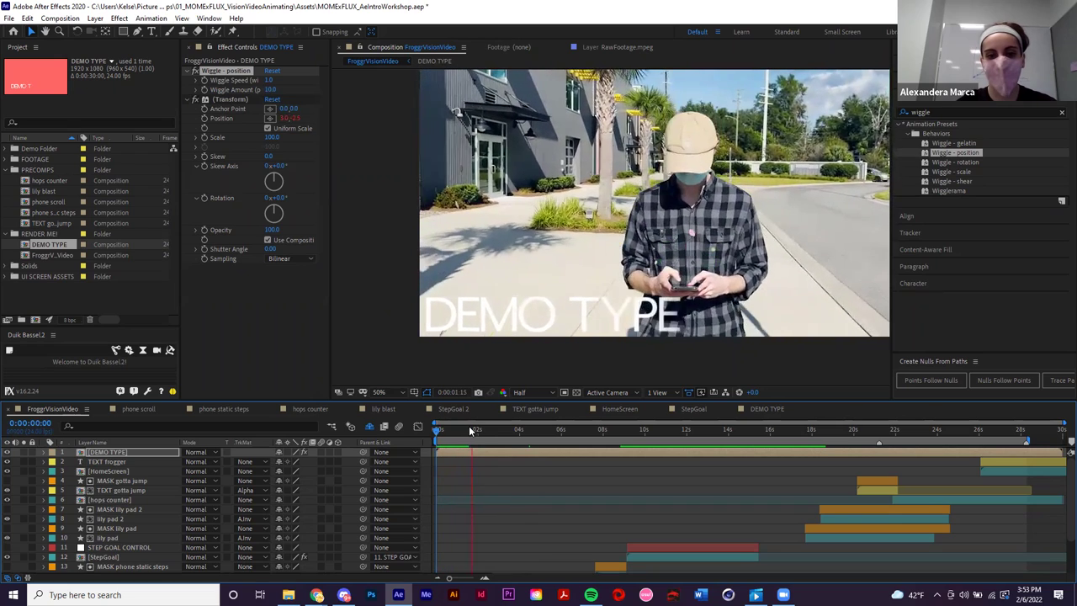
{"action": "mouse_move", "coordinate": [470, 437]}
{"action": "left_mouse_down"}
{"action": "mouse_move", "coordinate": [422, 441]}
{"action": "mouse_move", "coordinate": [465, 437]}
{"action": "left_mouse_up"}
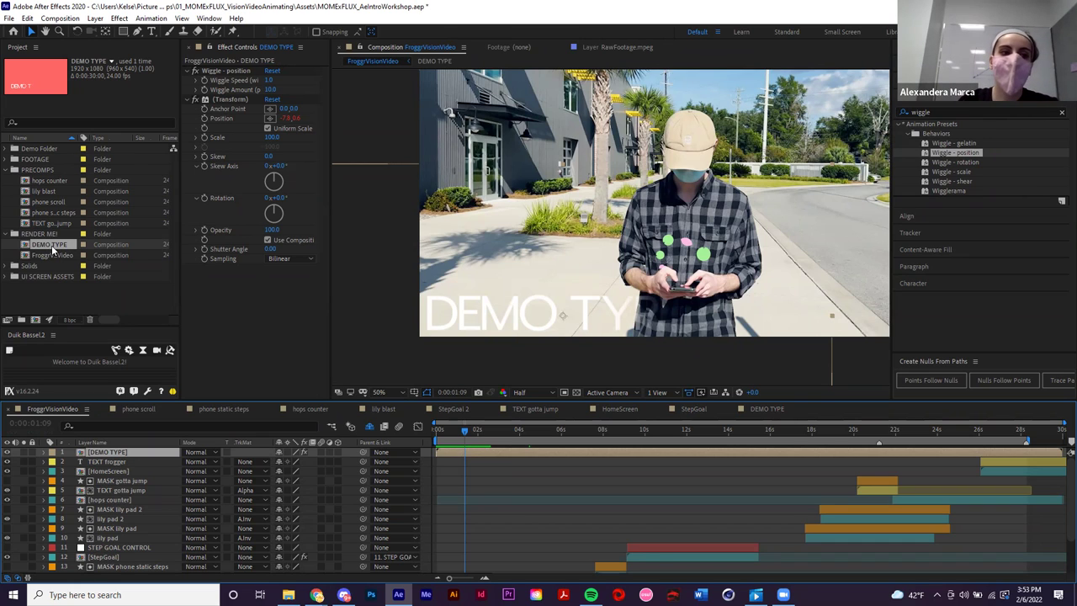
- Move the DEMO TYPE comp into the PRECOMPS folder and play a short preview
{"action": "left_click_drag", "start_coordinate": [49, 244], "coordinate": [38, 170]}
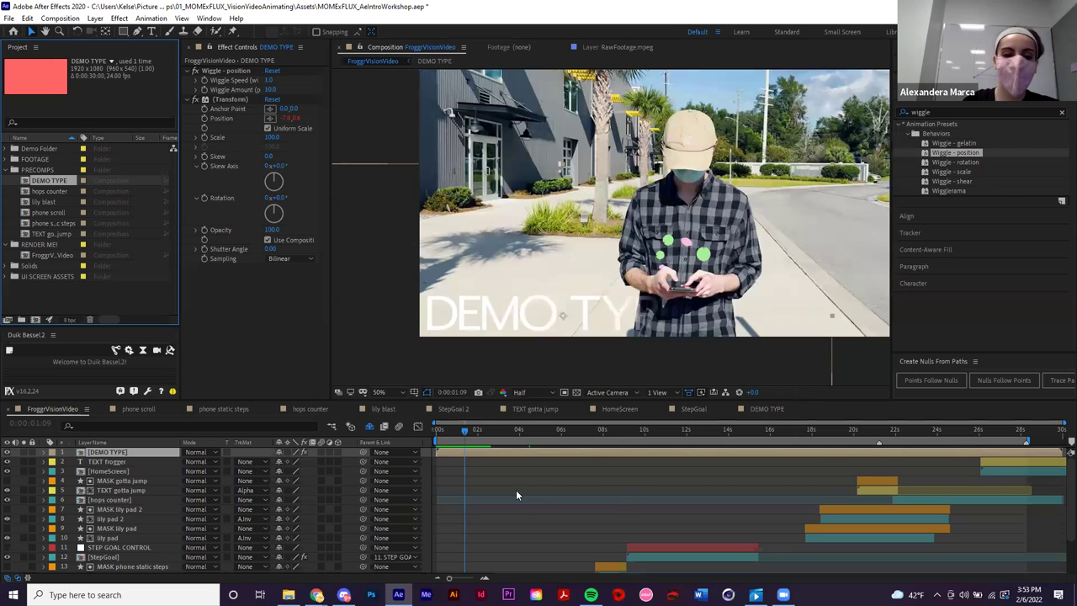
{"action": "left_click", "coordinate": [551, 505]}
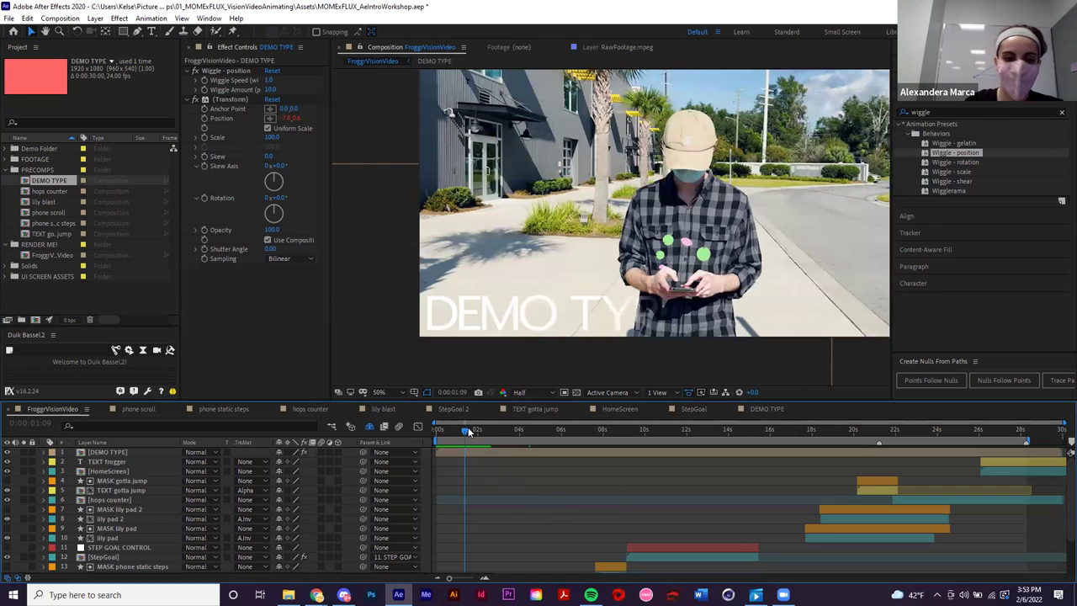
{"action": "key", "text": "space"}
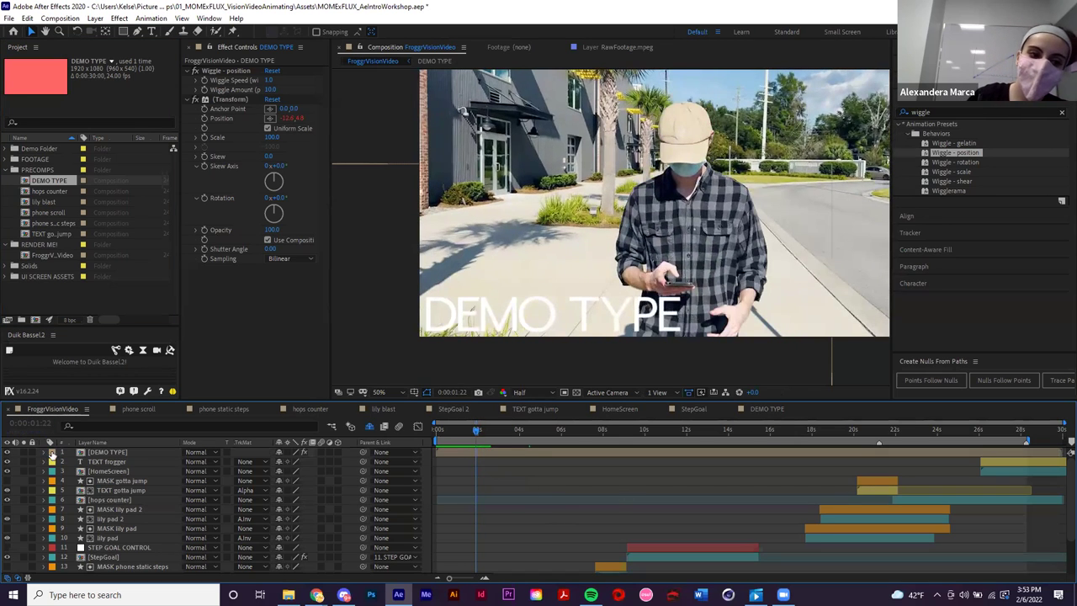
- Select the TEXT gotta jump layer and go to the JUMP moment near 21 seconds
{"action": "scroll", "coordinate": [759, 508], "scroll_direction": "down", "scroll_amount": 1}
{"action": "scroll", "coordinate": [759, 509], "scroll_direction": "up", "scroll_amount": 1}
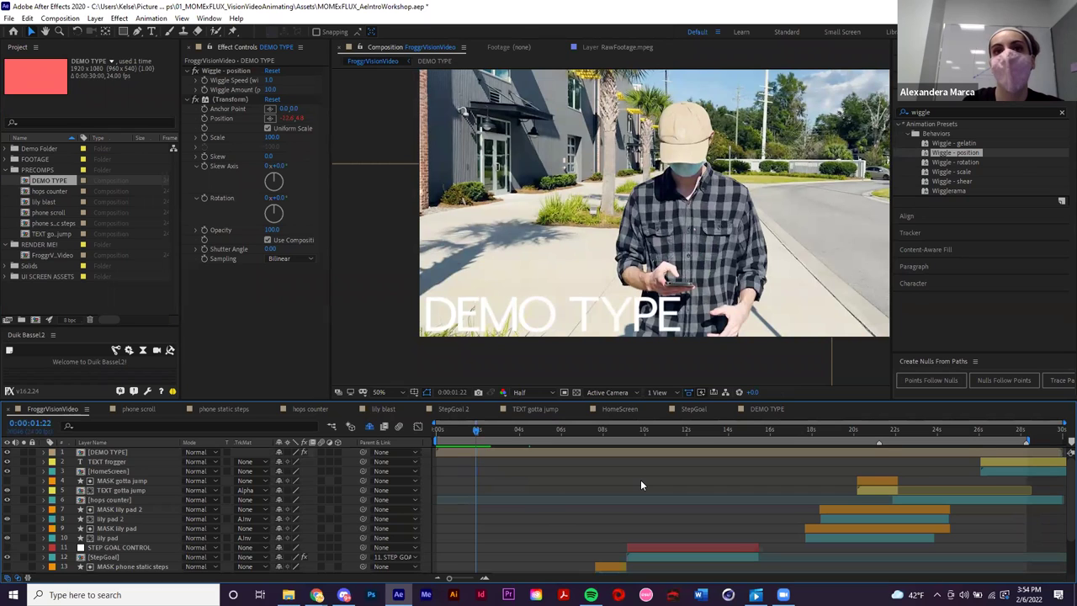
{"action": "left_click", "coordinate": [862, 491]}
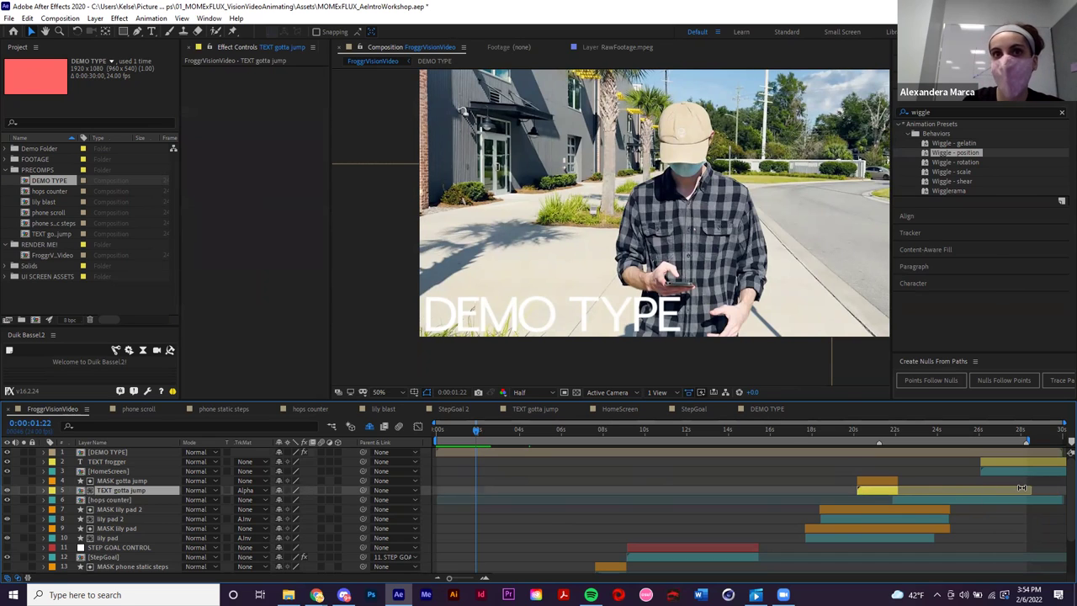
{"action": "left_click", "coordinate": [880, 432]}
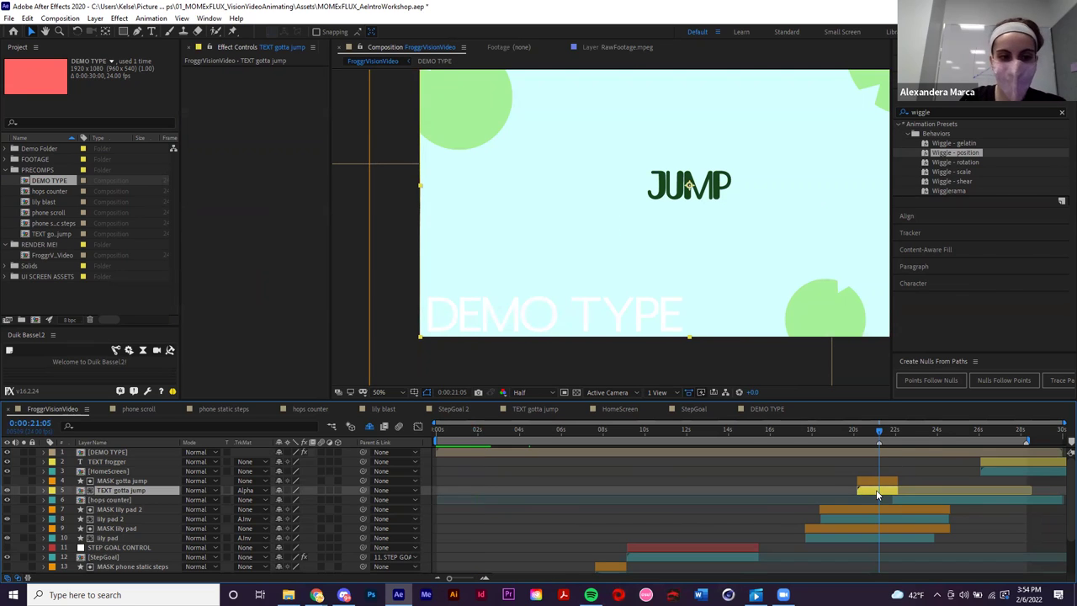
- Open the TEXT gotta jump precomp and play its SOMETIMES-to-JUMP animation from 20:04
{"action": "double_click", "coordinate": [128, 490]}
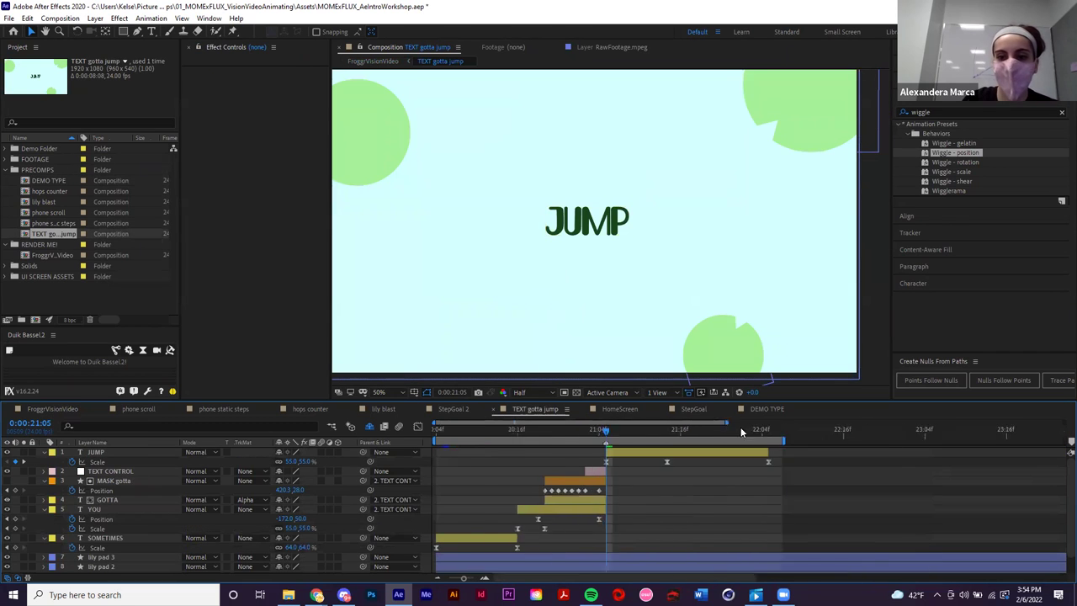
{"action": "key", "text": "minus"}
{"action": "left_click_drag", "start_coordinate": [516, 429], "coordinate": [408, 444]}
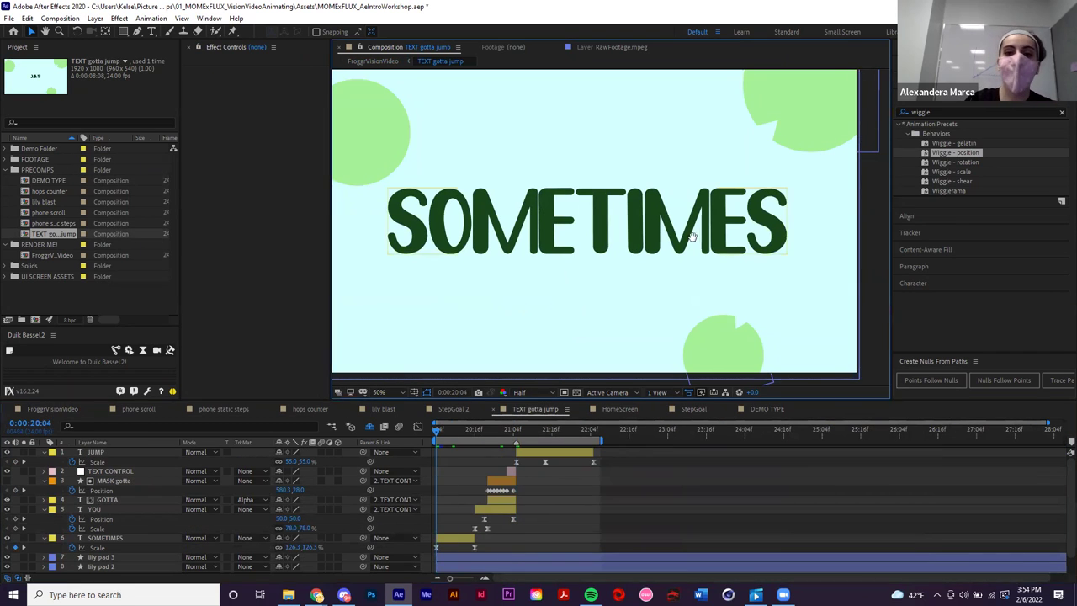
{"action": "key", "text": "space"}
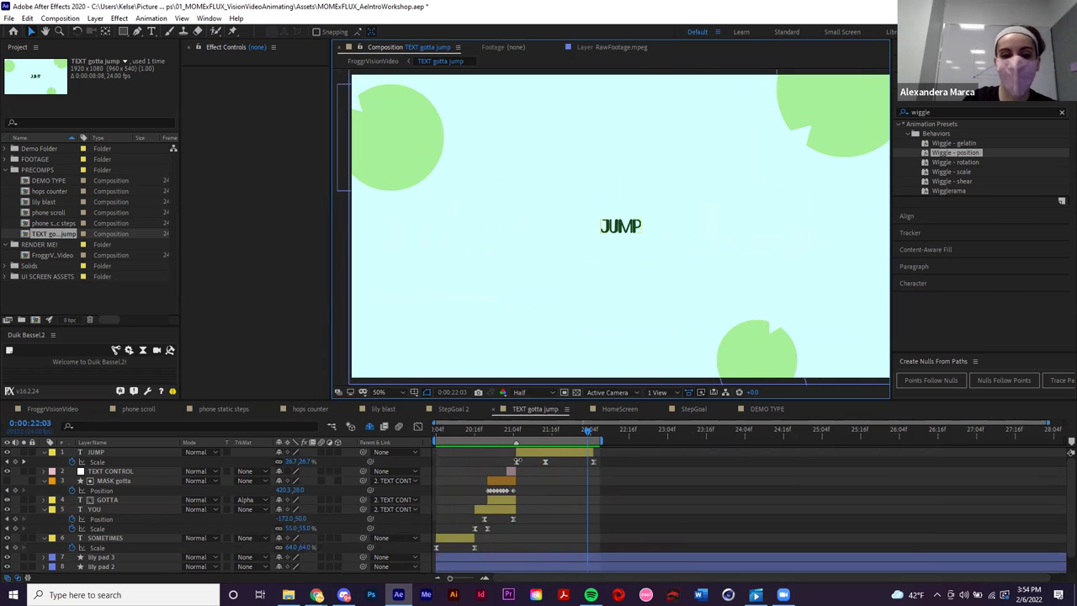
{"action": "key", "text": "space"}
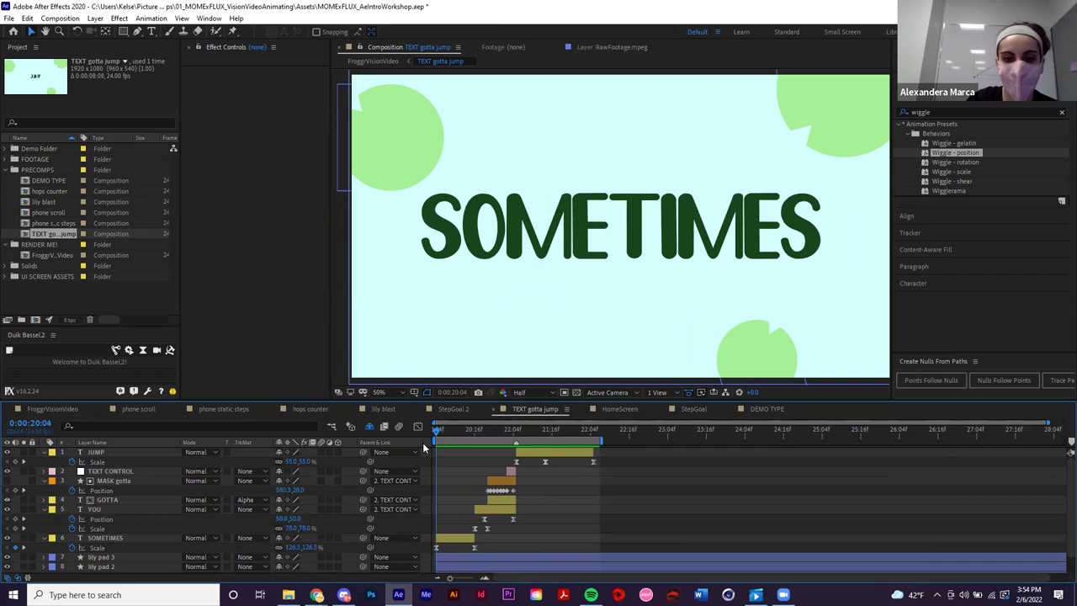
{"action": "key", "text": "space"}
- Scrub past the JUMP text to about 24 seconds, then back to the YOU GOTTA frame
{"action": "left_click_drag", "start_coordinate": [553, 444], "coordinate": [599, 448]}
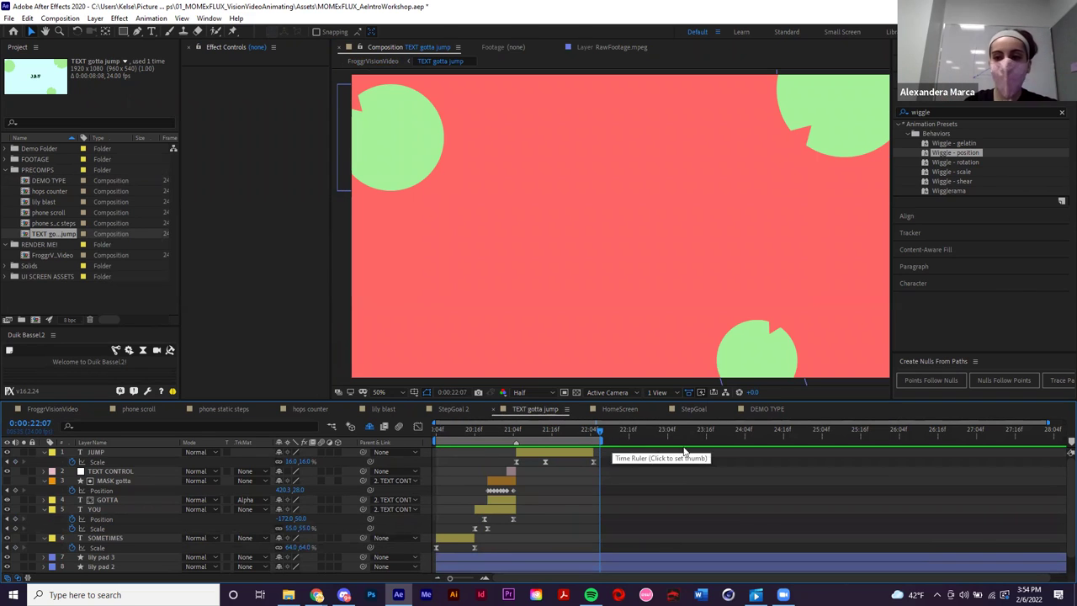
{"action": "scroll", "coordinate": [706, 497], "scroll_direction": "down", "scroll_amount": 1}
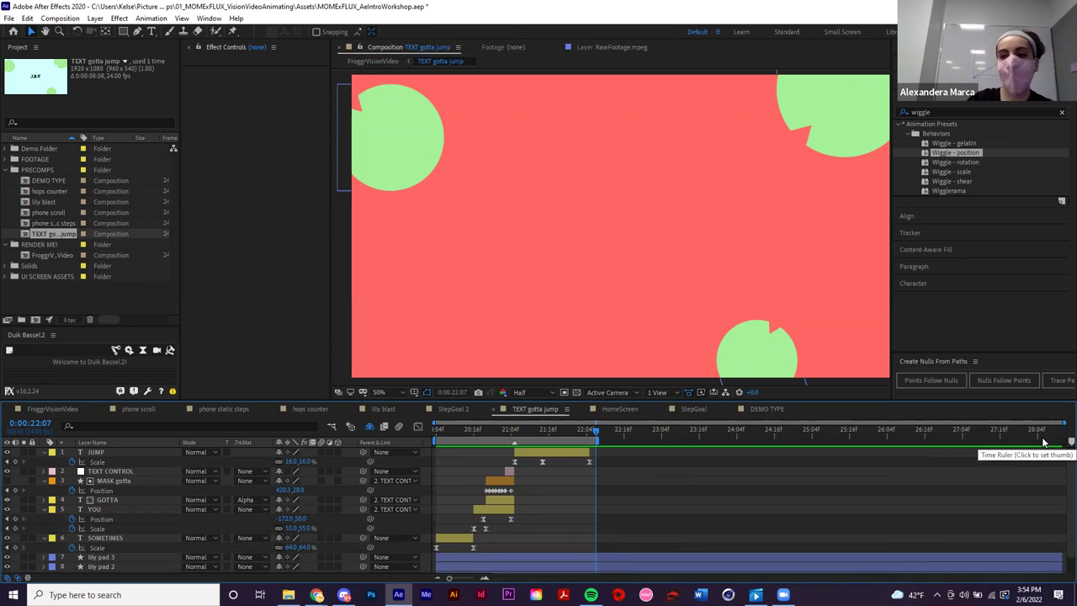
{"action": "left_click_drag", "start_coordinate": [1058, 439], "coordinate": [734, 437]}
{"action": "left_click_drag", "start_coordinate": [607, 461], "coordinate": [503, 450]}
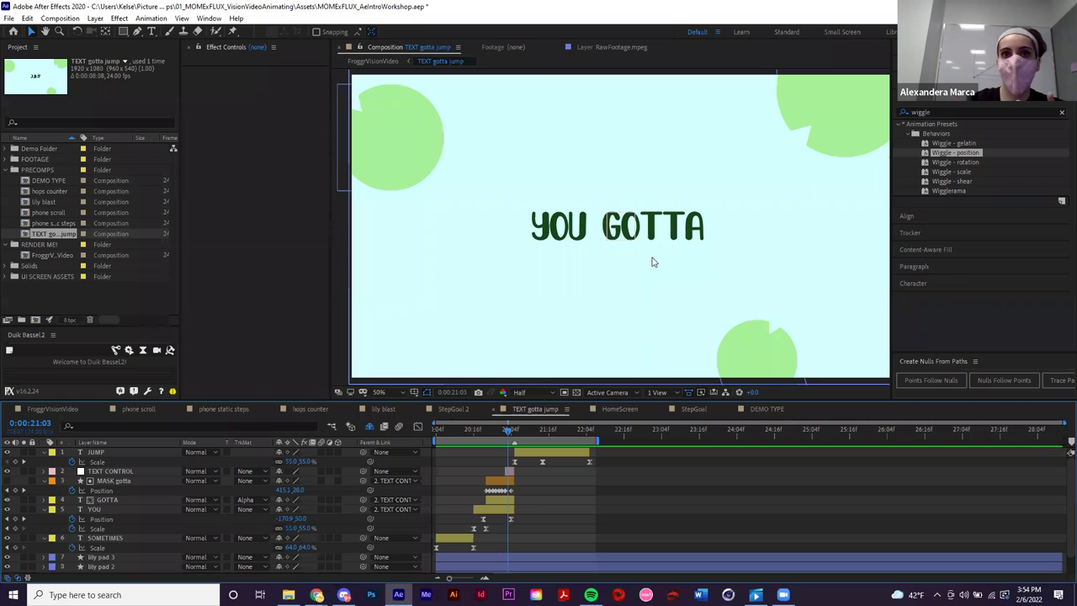
{"action": "left_click", "coordinate": [50, 20]}
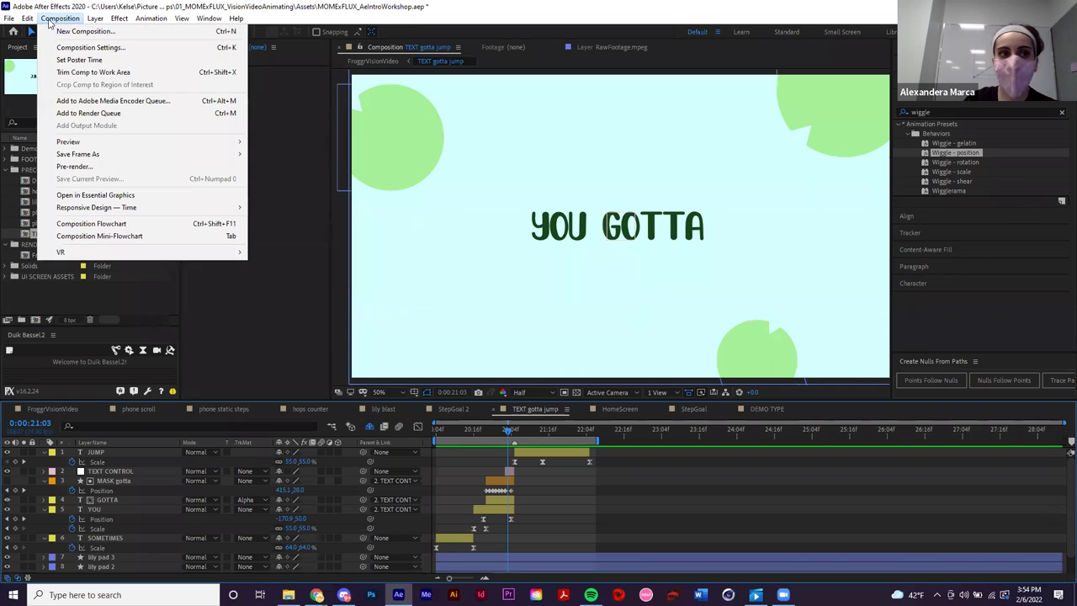
{"action": "left_click", "coordinate": [95, 48]}
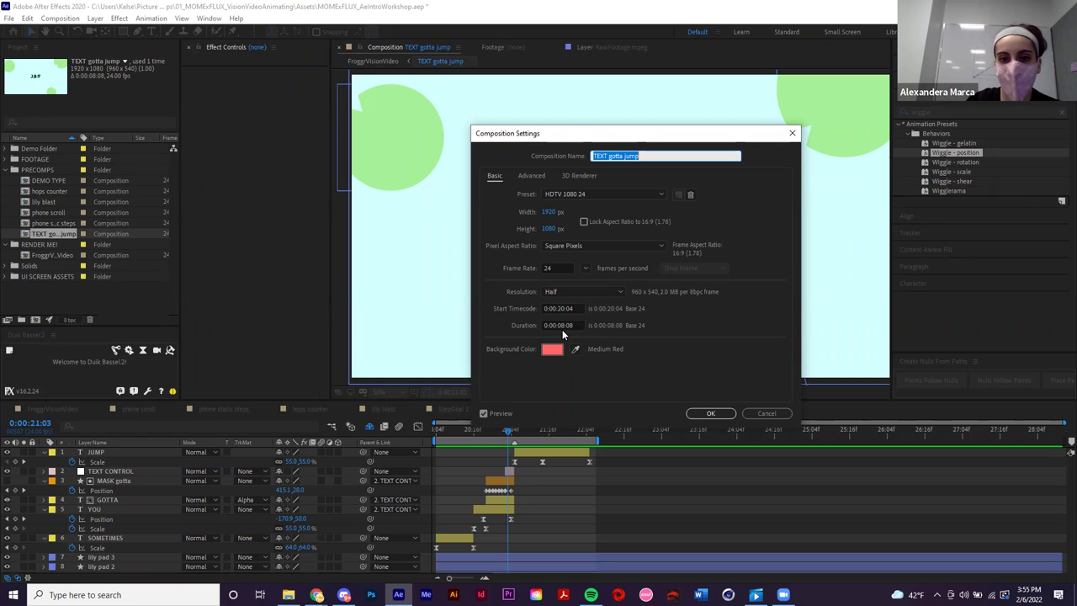
{"action": "left_click", "coordinate": [706, 413]}
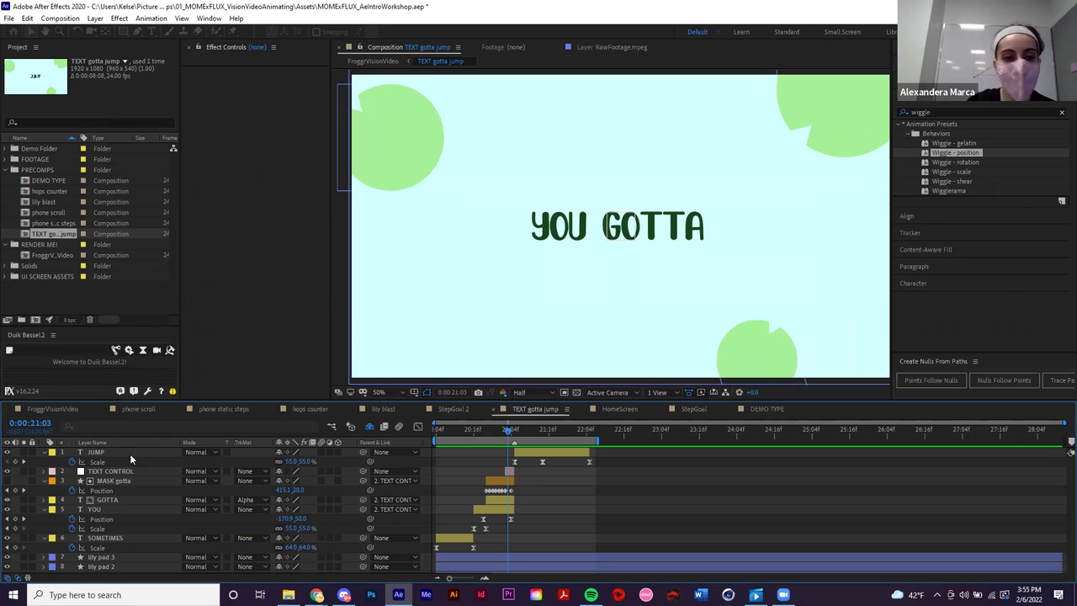
- Back in the FroggrVisionVideo comp, play through the jump section from the SOMETIMES frame
{"action": "left_click", "coordinate": [57, 409]}
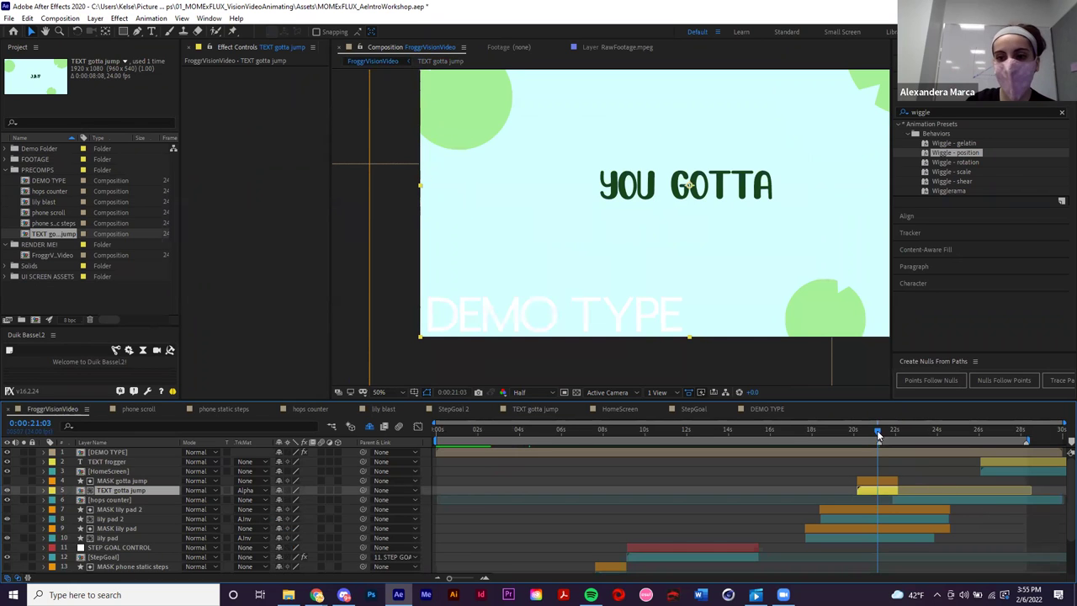
{"action": "left_click_drag", "start_coordinate": [877, 433], "coordinate": [857, 434]}
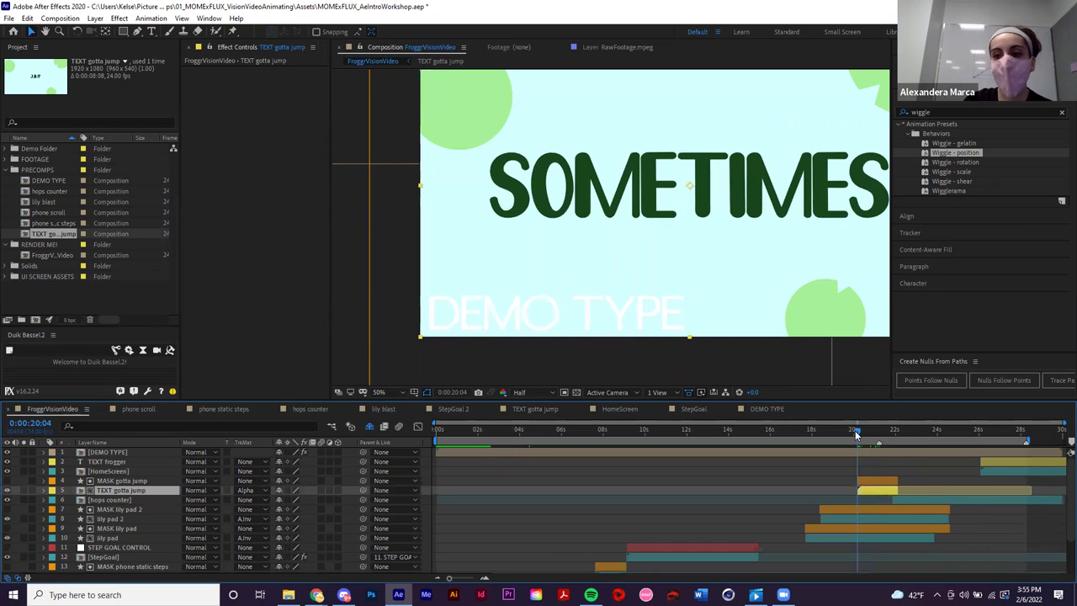
{"action": "key", "text": "space"}
{"action": "key", "text": "space"}
{"action": "key", "text": "Page_Up"}
{"action": "key", "text": "Page_Up"}
{"action": "left_click_drag", "start_coordinate": [865, 449], "coordinate": [930, 449]}
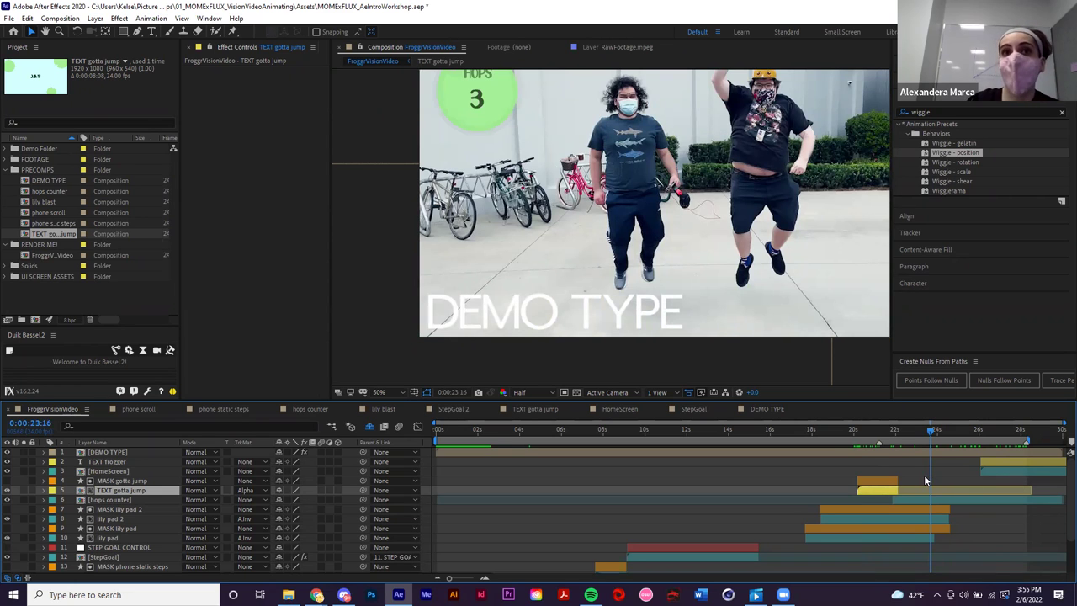
- Open the TEXT gotta jump precomp and go to the JUMP frame at 0:00:21:15
{"action": "double_click", "coordinate": [885, 490]}
{"action": "left_click", "coordinate": [587, 431]}
{"action": "left_click_drag", "start_coordinate": [586, 431], "coordinate": [545, 426]}
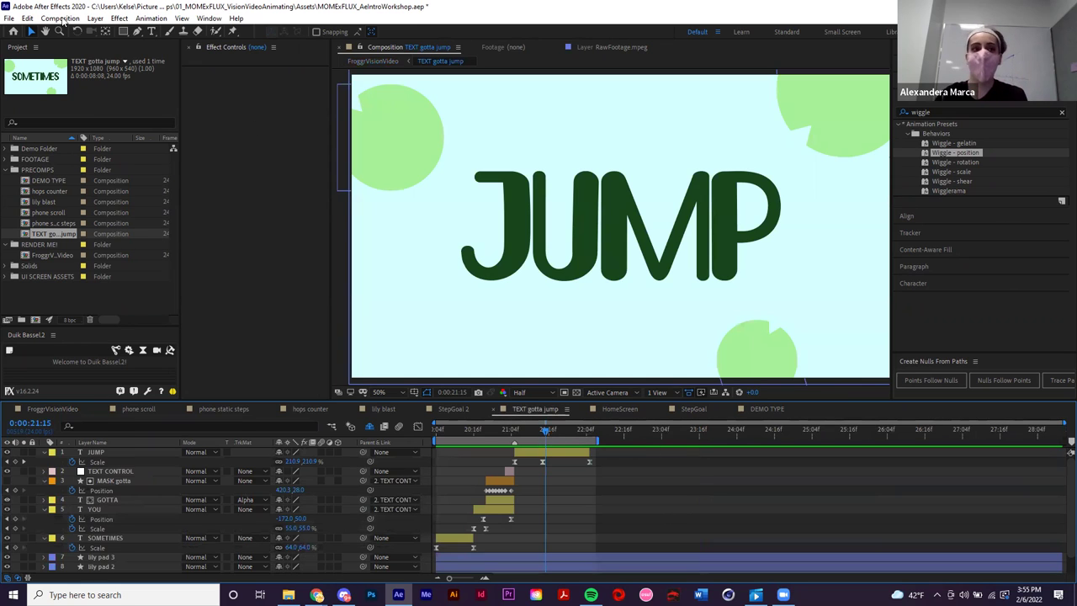
- Trim the TEXT gotta jump comp to its work area, shortening it to 0:00:02:03
{"action": "key", "text": "alt+t"}
{"action": "key", "text": "Escape"}
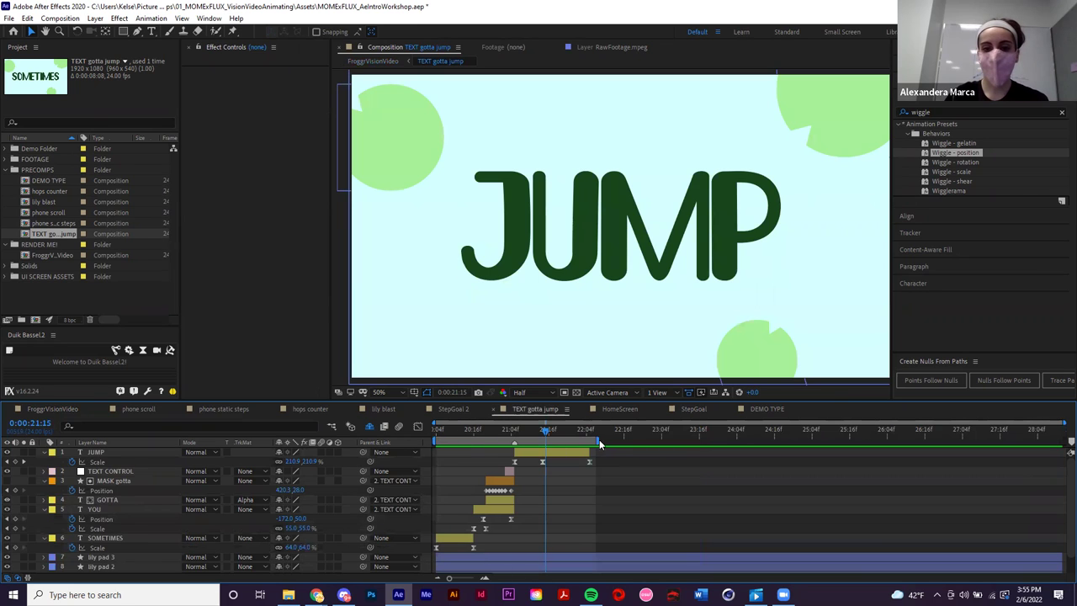
{"action": "left_click", "coordinate": [437, 451]}
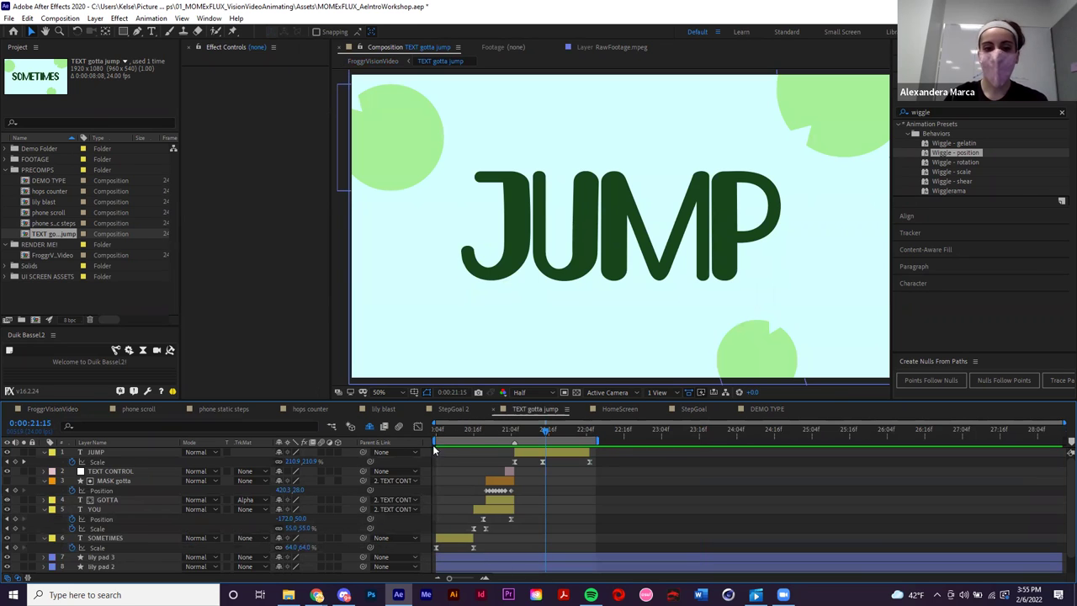
{"action": "left_click", "coordinate": [562, 437]}
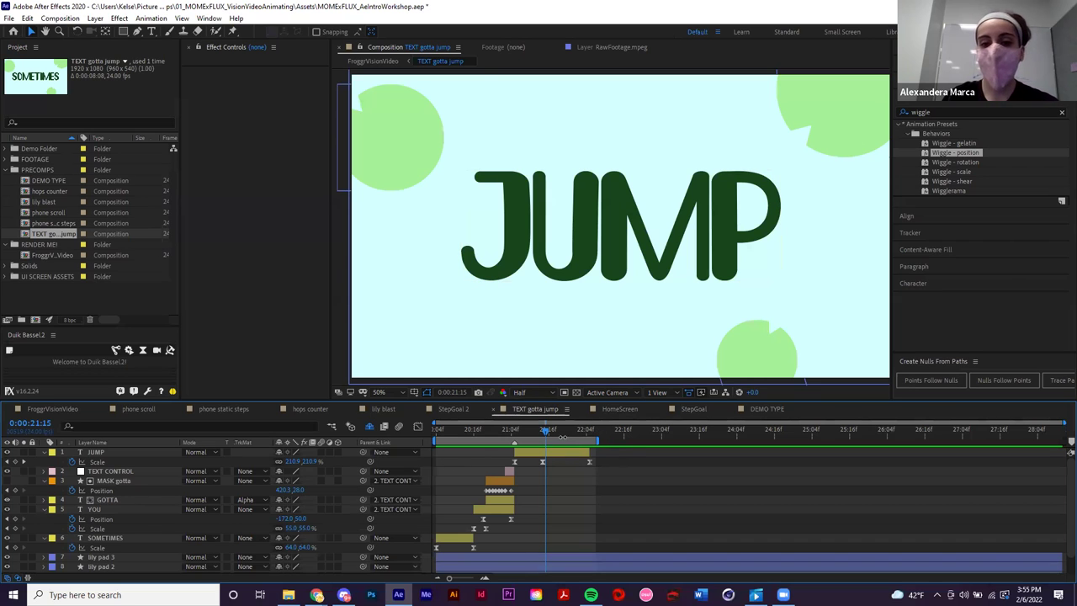
{"action": "right_click", "coordinate": [557, 440]}
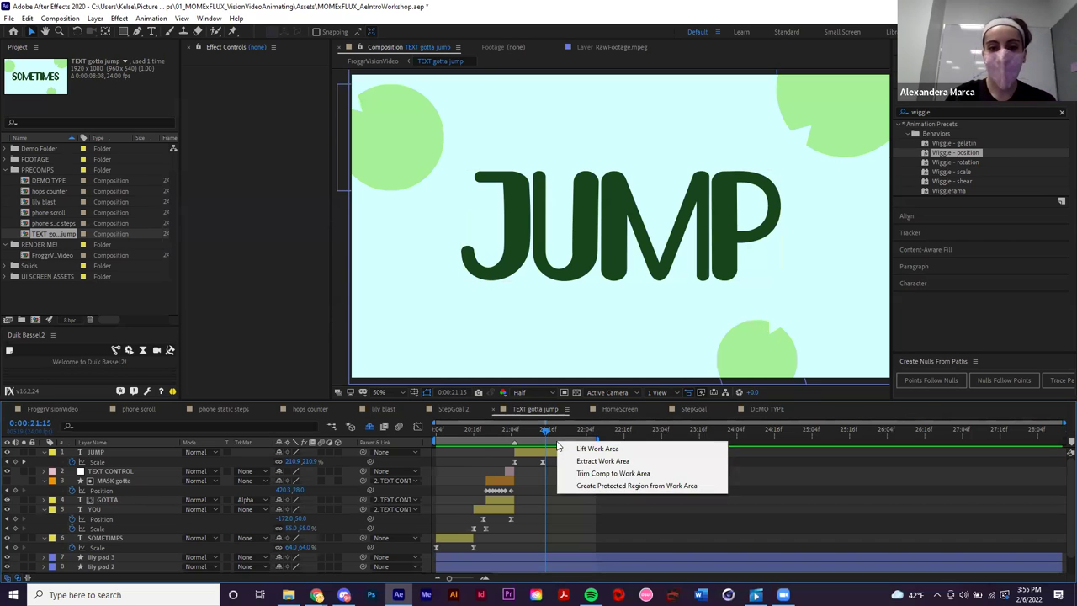
{"action": "left_click", "coordinate": [618, 476]}
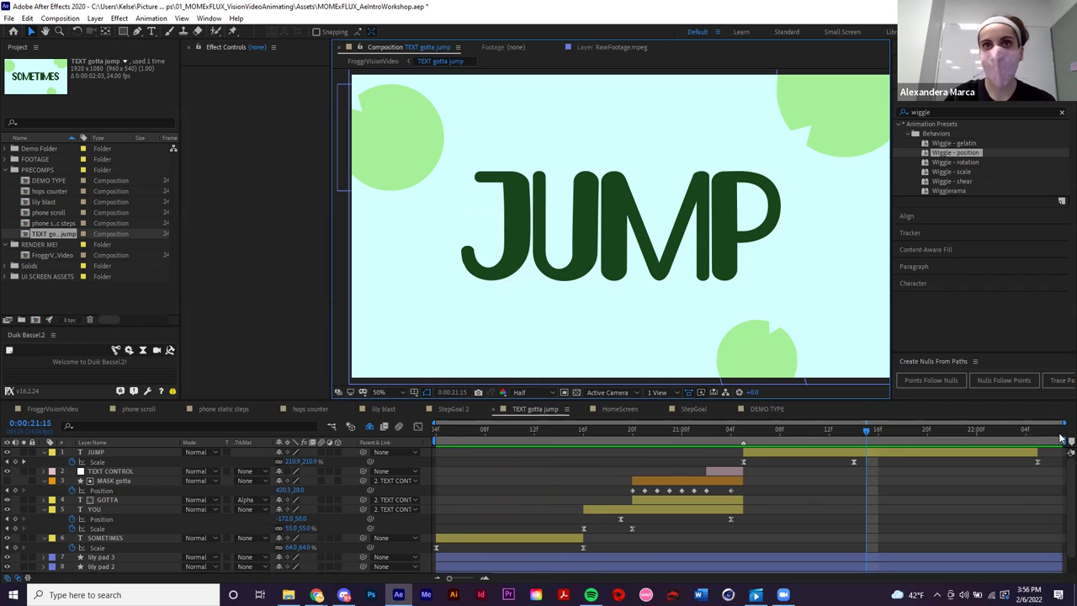
- Return to the FroggrVisionVideo main comp and select the TEXT gotta jump layer
{"action": "left_click", "coordinate": [73, 408]}
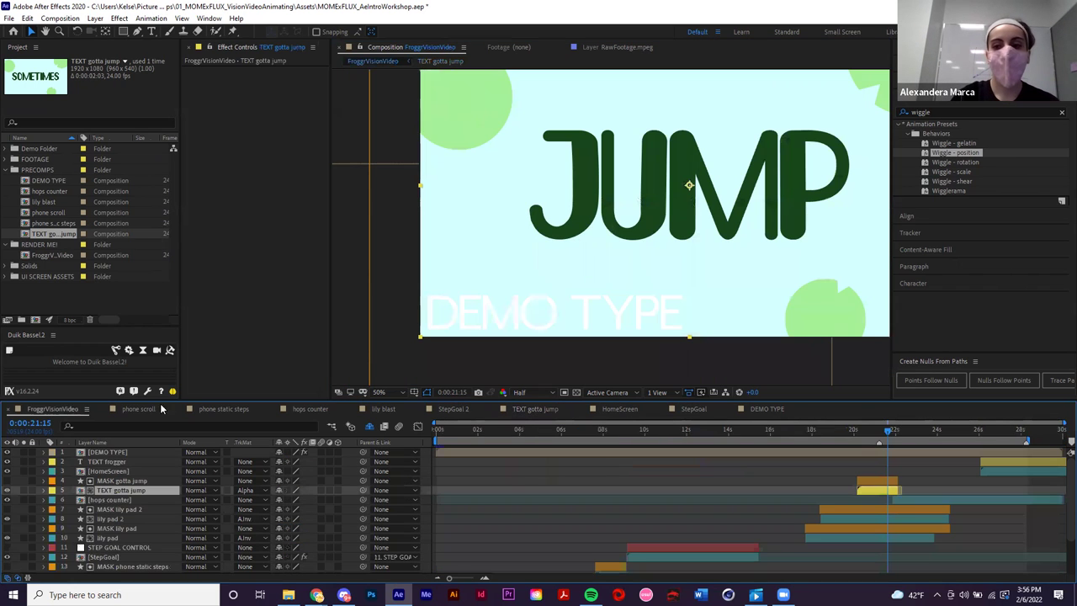
{"action": "left_click", "coordinate": [909, 494]}
{"action": "scroll", "coordinate": [866, 498], "scroll_direction": "down", "scroll_amount": 3}
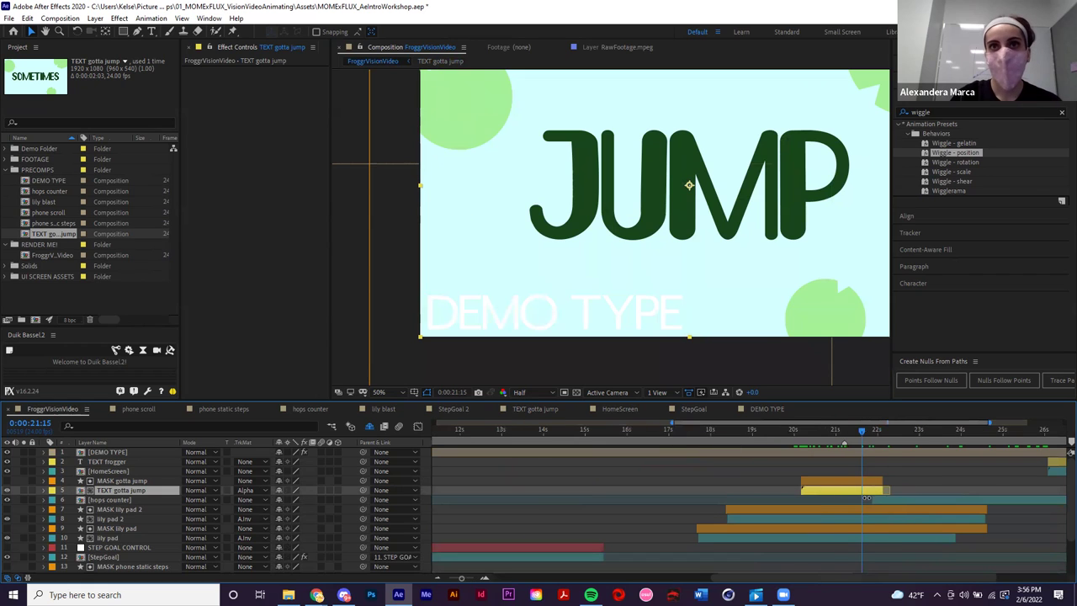
{"action": "scroll", "coordinate": [907, 505], "scroll_direction": "up", "scroll_amount": 3}
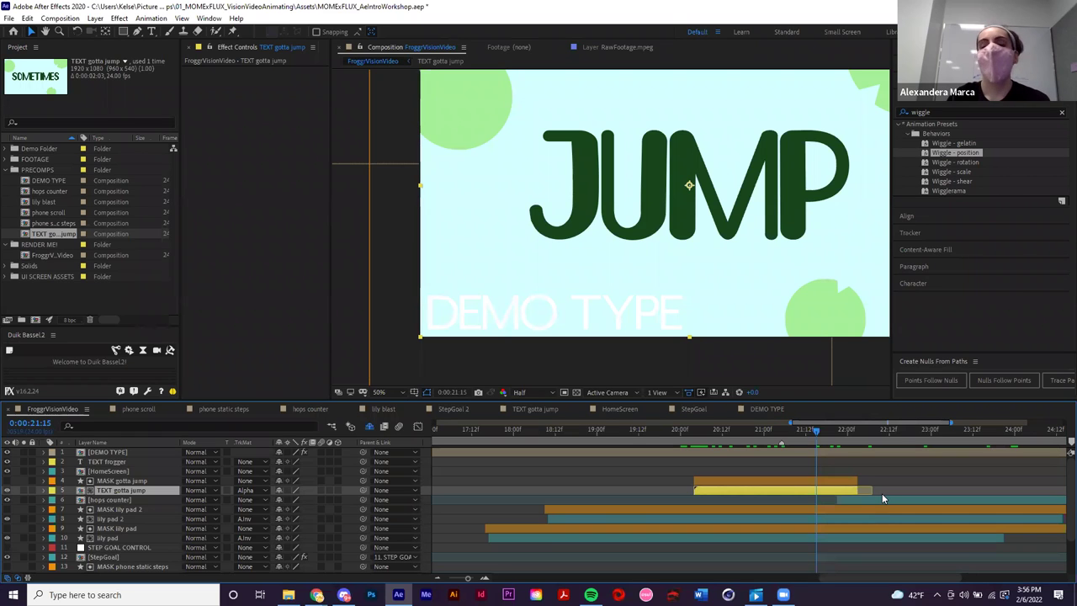
- Adjust the TEXT gotta jump layer's end point to around the 22-second mark and recentre the frame
{"action": "left_click", "coordinate": [873, 487]}
{"action": "scroll", "coordinate": [883, 490], "scroll_direction": "down", "scroll_amount": 5}
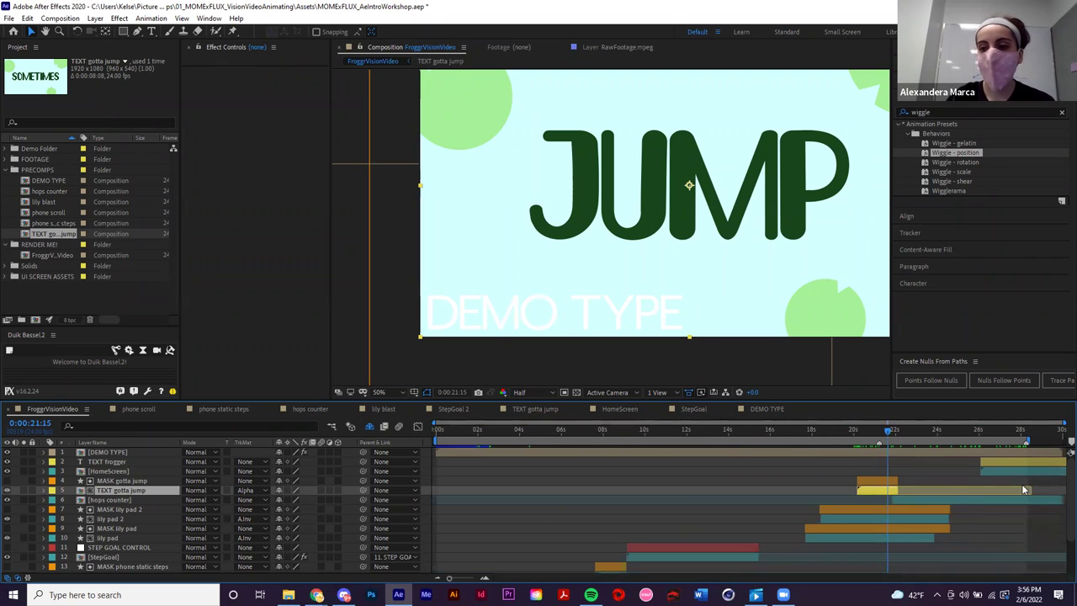
{"action": "scroll", "coordinate": [1023, 484], "scroll_direction": "up", "scroll_amount": 2}
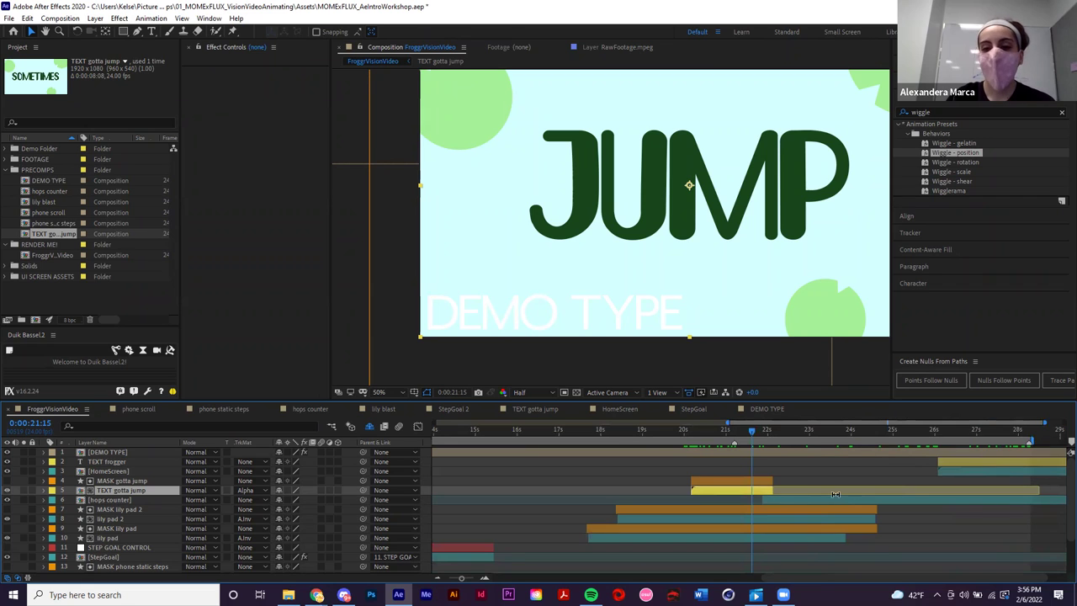
{"action": "scroll", "coordinate": [774, 489], "scroll_direction": "up", "scroll_amount": 2}
{"action": "mouse_move", "coordinate": [773, 489]}
{"action": "left_mouse_down"}
{"action": "mouse_move", "coordinate": [931, 493]}
{"action": "mouse_move", "coordinate": [772, 493]}
{"action": "left_mouse_up"}
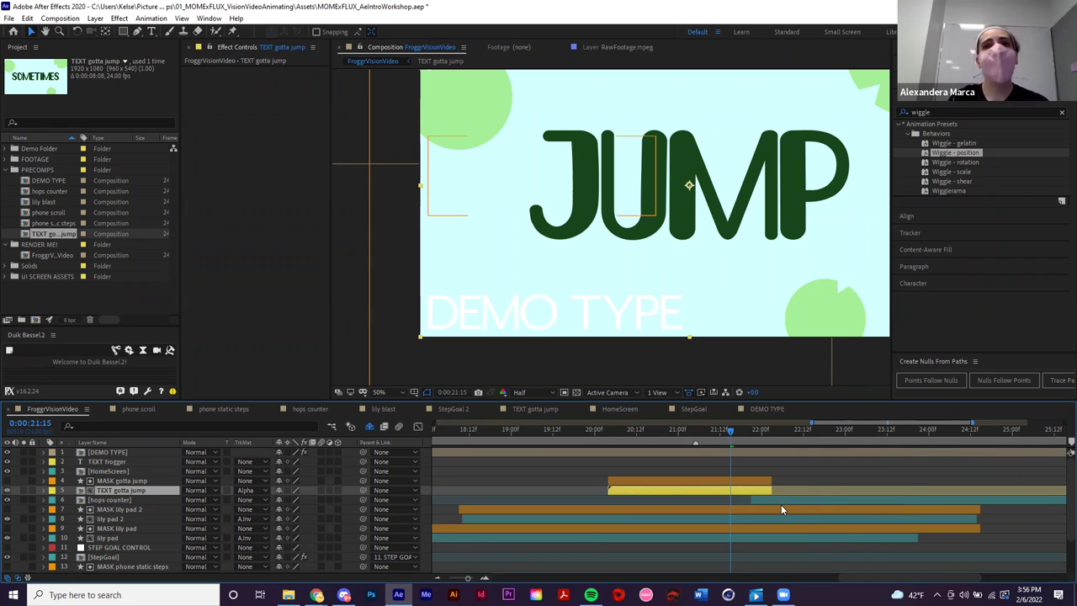
{"action": "scroll", "coordinate": [726, 501], "scroll_direction": "down", "scroll_amount": 4}
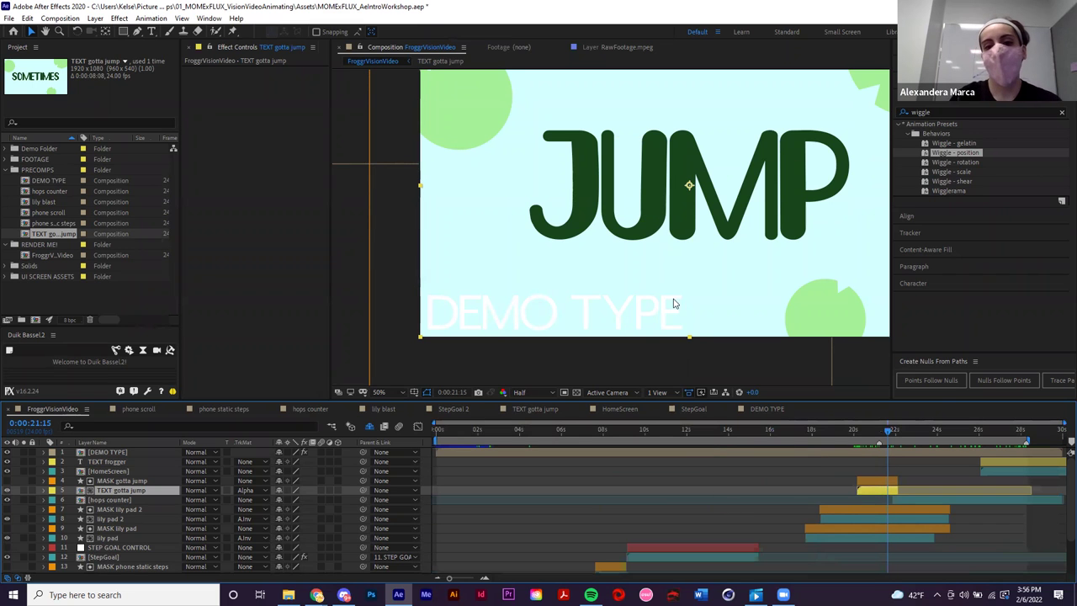
{"action": "left_click_drag", "start_coordinate": [680, 253], "coordinate": [606, 291]}
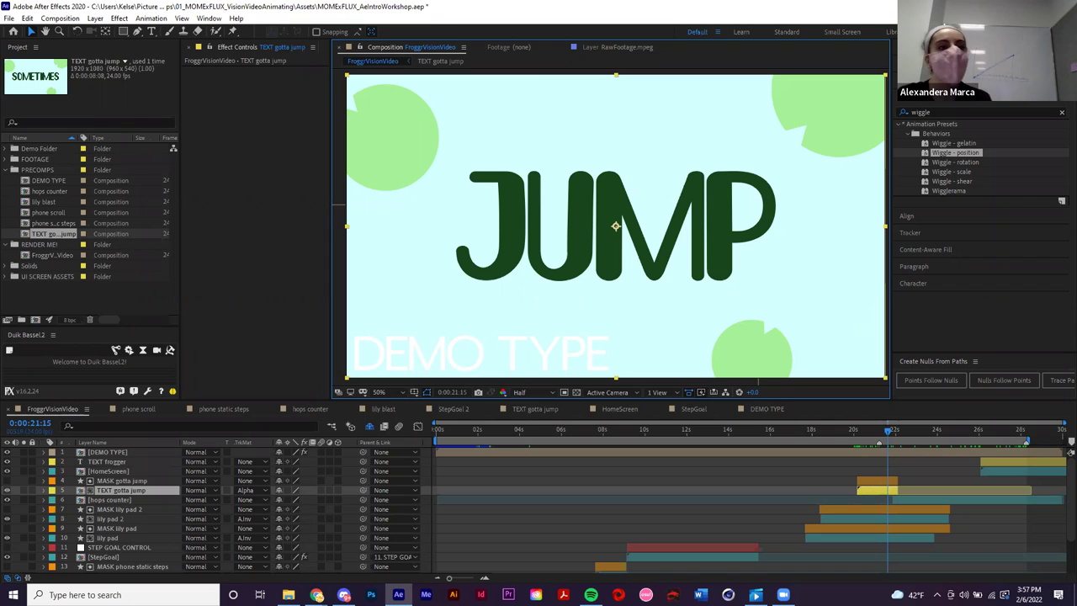
{"action": "left_click", "coordinate": [60, 19]}
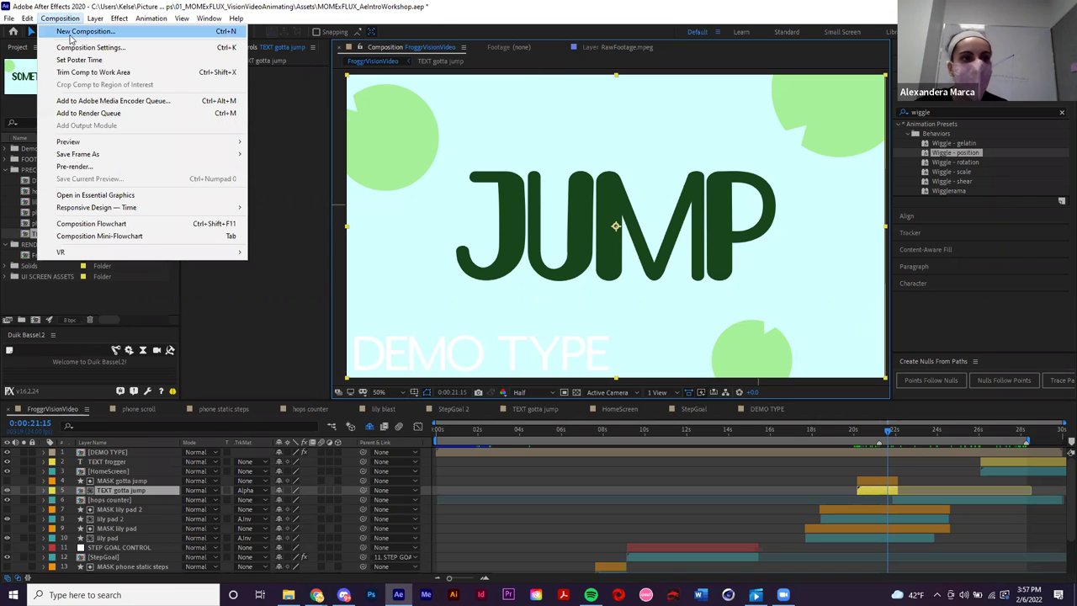
{"action": "left_click", "coordinate": [71, 31]}
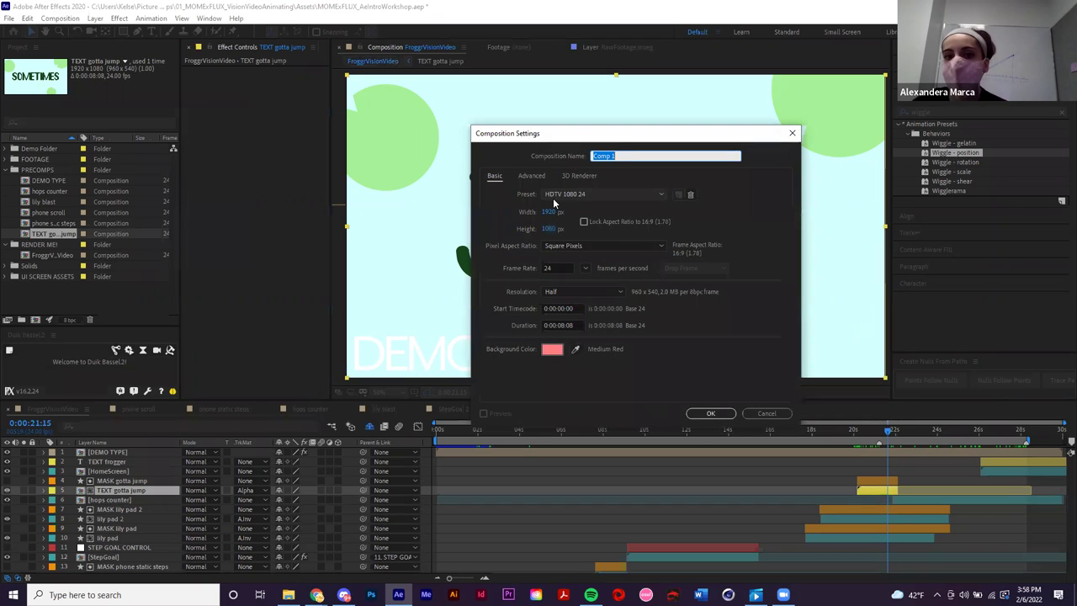
{"action": "left_click", "coordinate": [651, 194]}
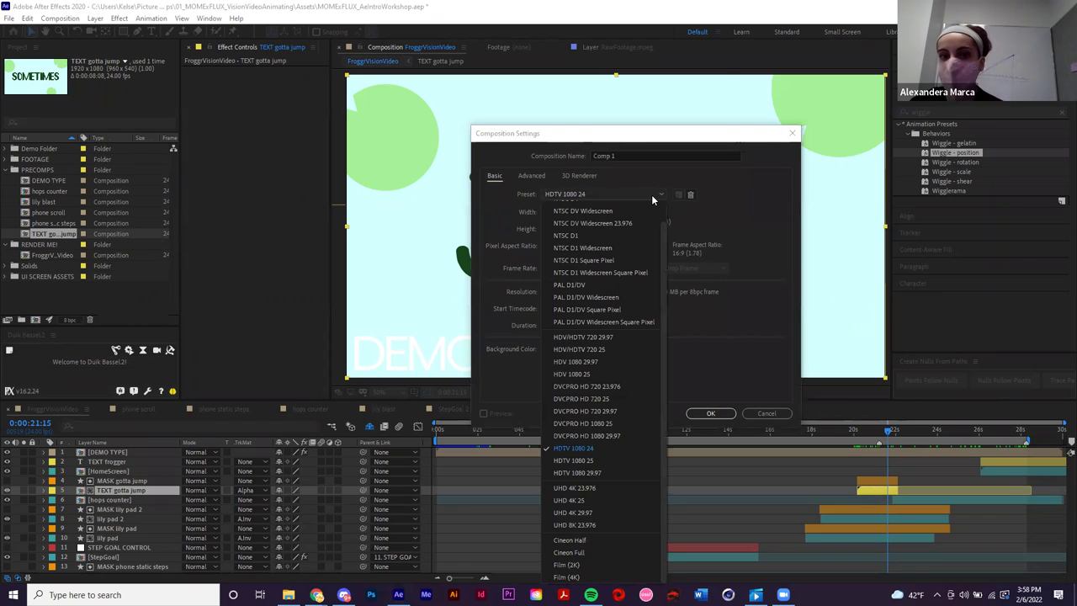
{"action": "key", "text": "Escape"}
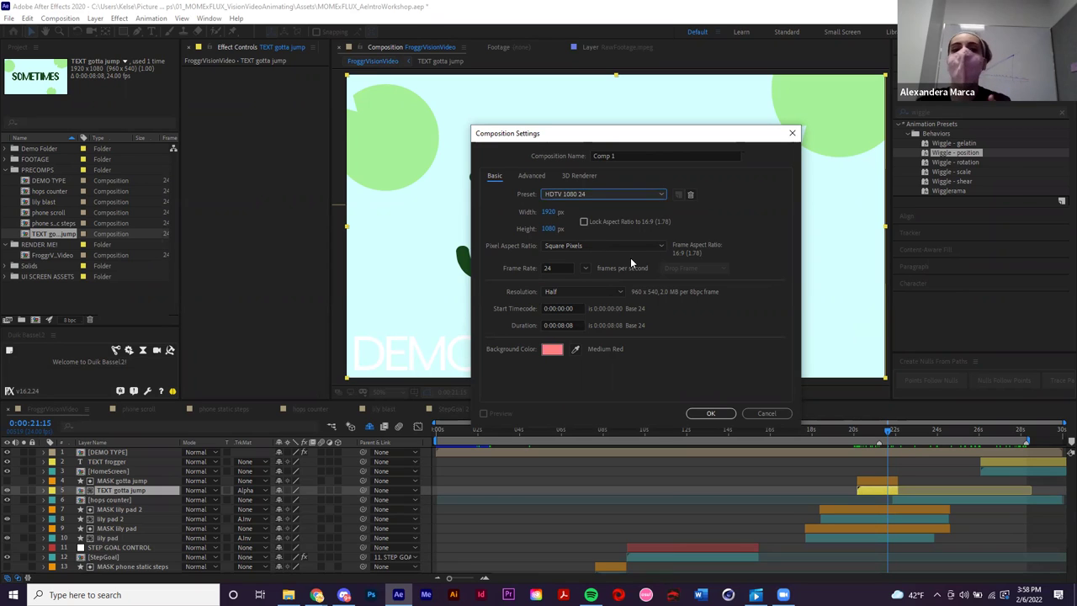
{"action": "left_click", "coordinate": [560, 266]}
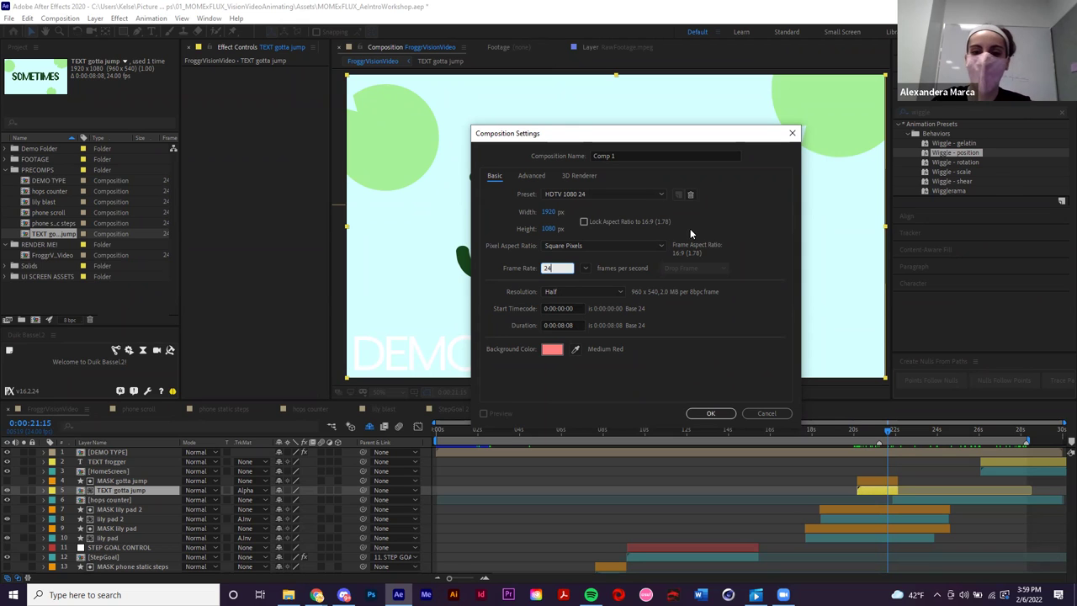
{"action": "left_click", "coordinate": [774, 412]}
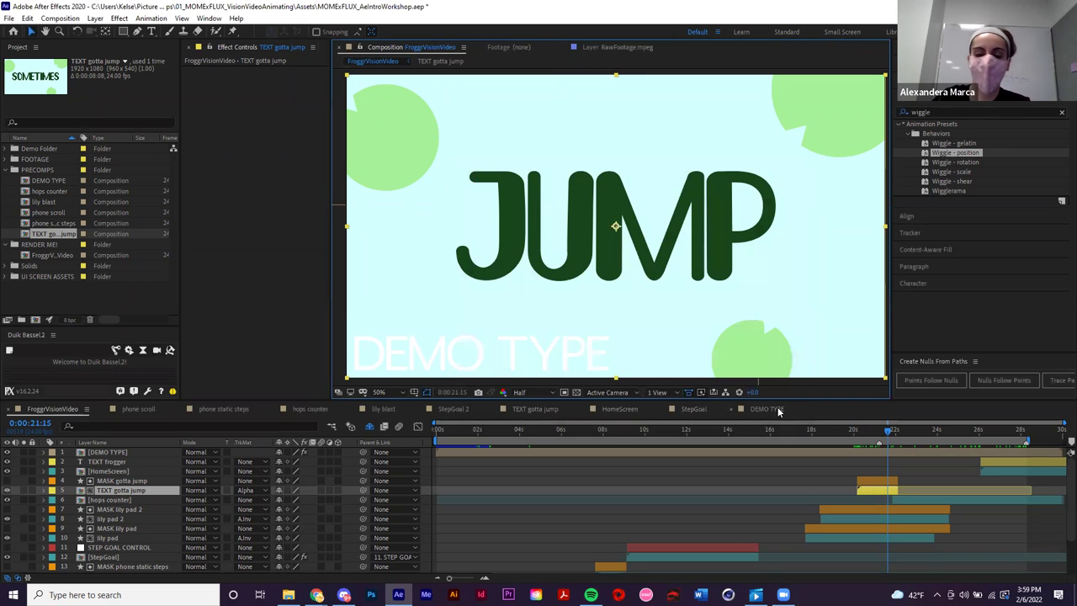